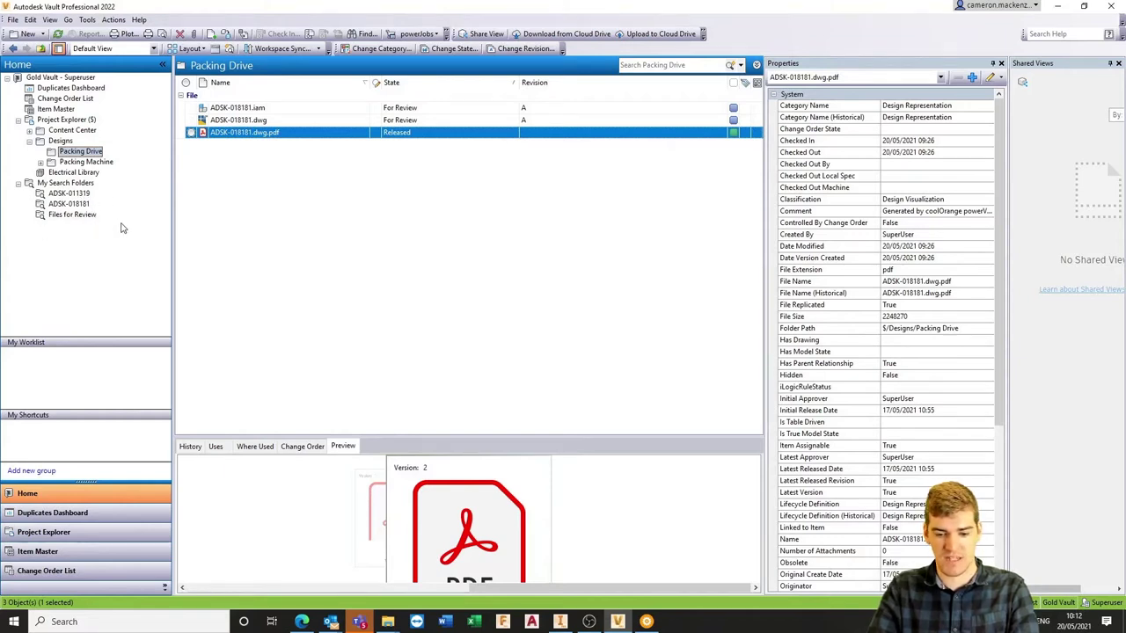
# - Expand the advanced property search fields, glance at the search Options, then show the Files for Review search
pyautogui.click(653, 65)
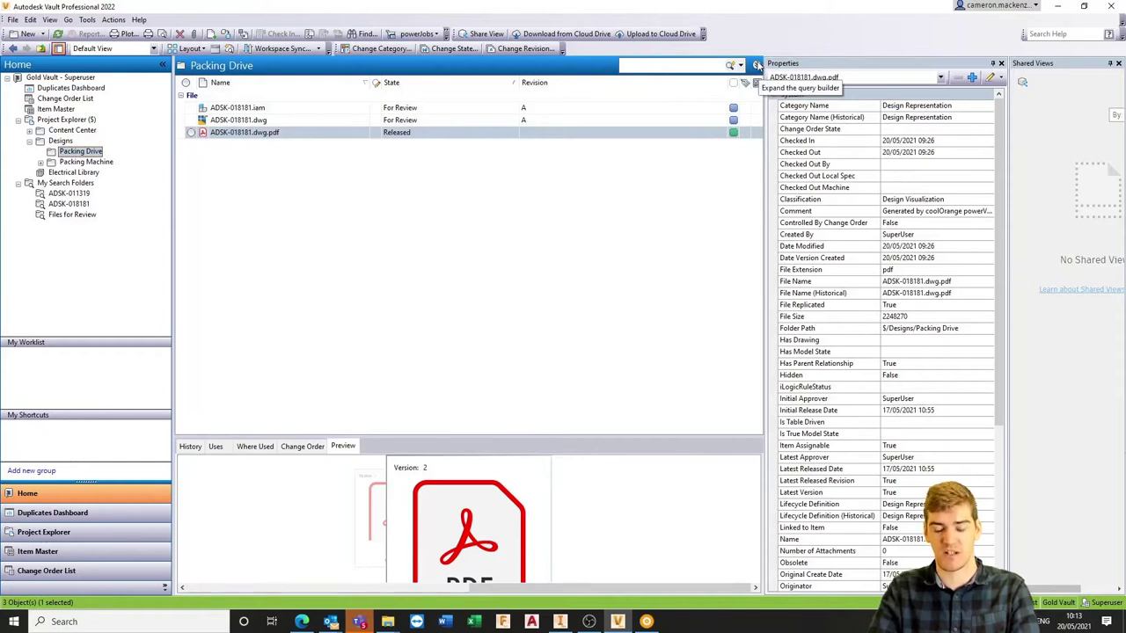
pyautogui.click(757, 65)
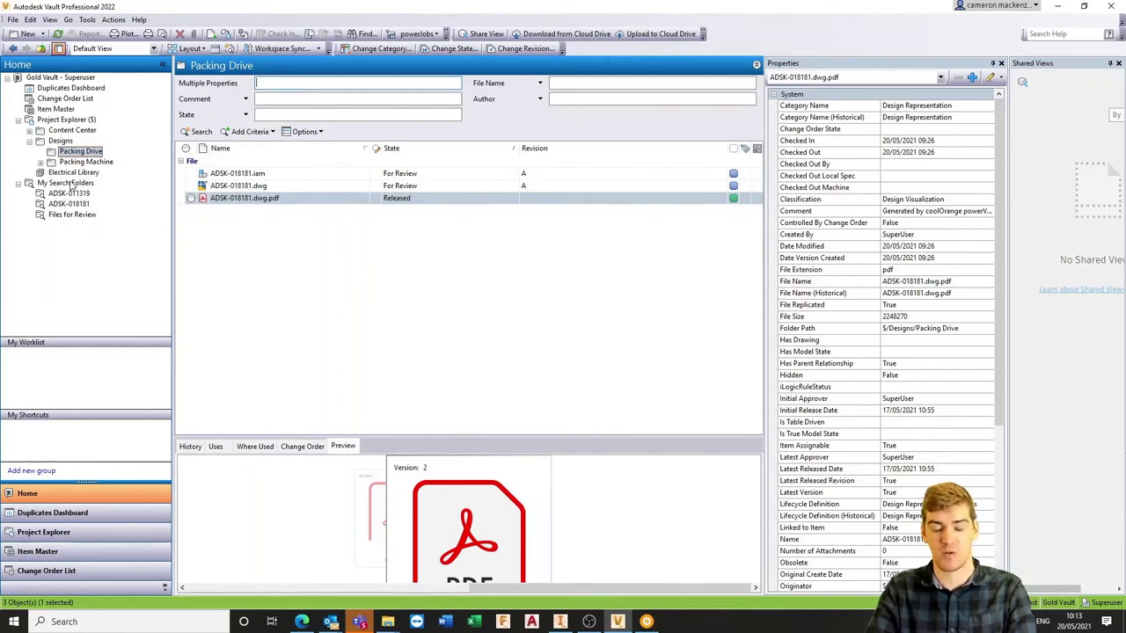
pyautogui.click(307, 132)
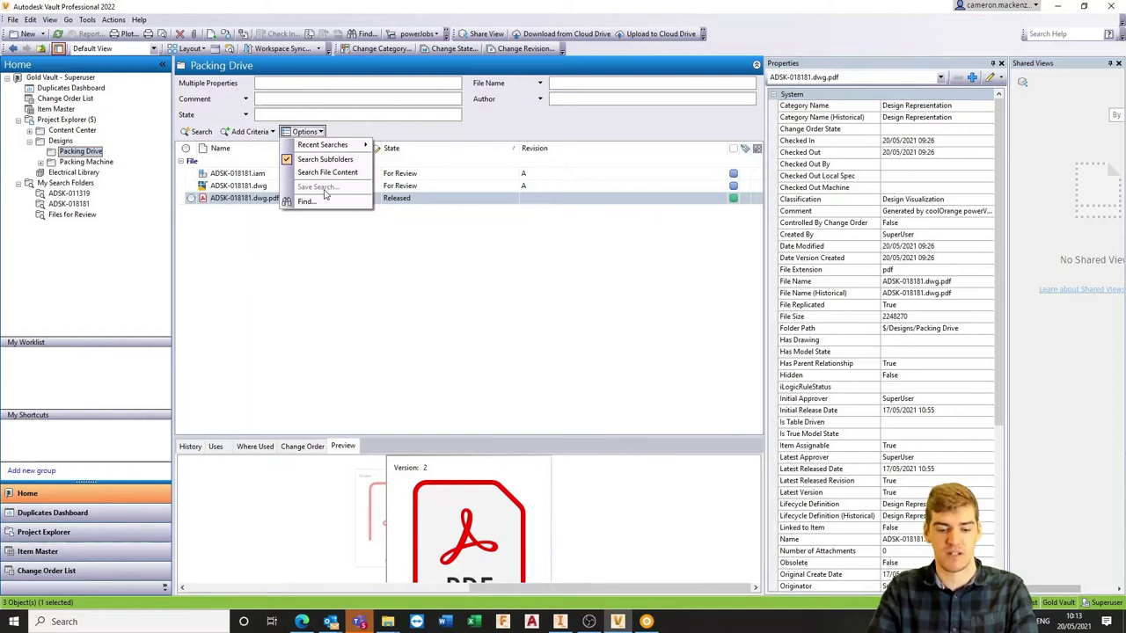
pyautogui.click(559, 293)
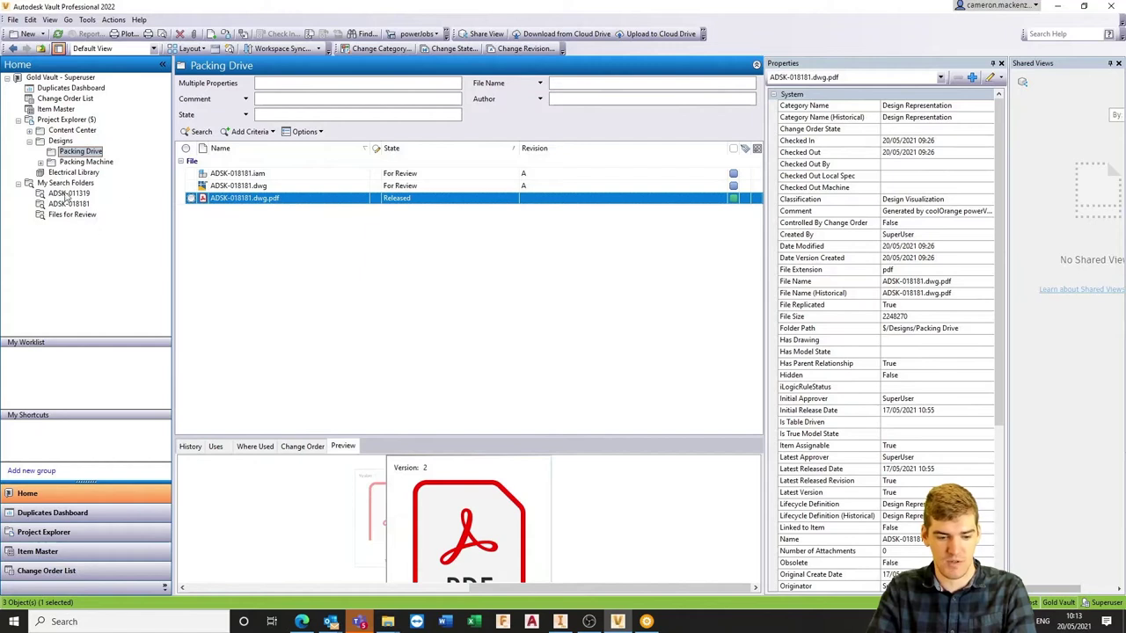
pyautogui.click(77, 215)
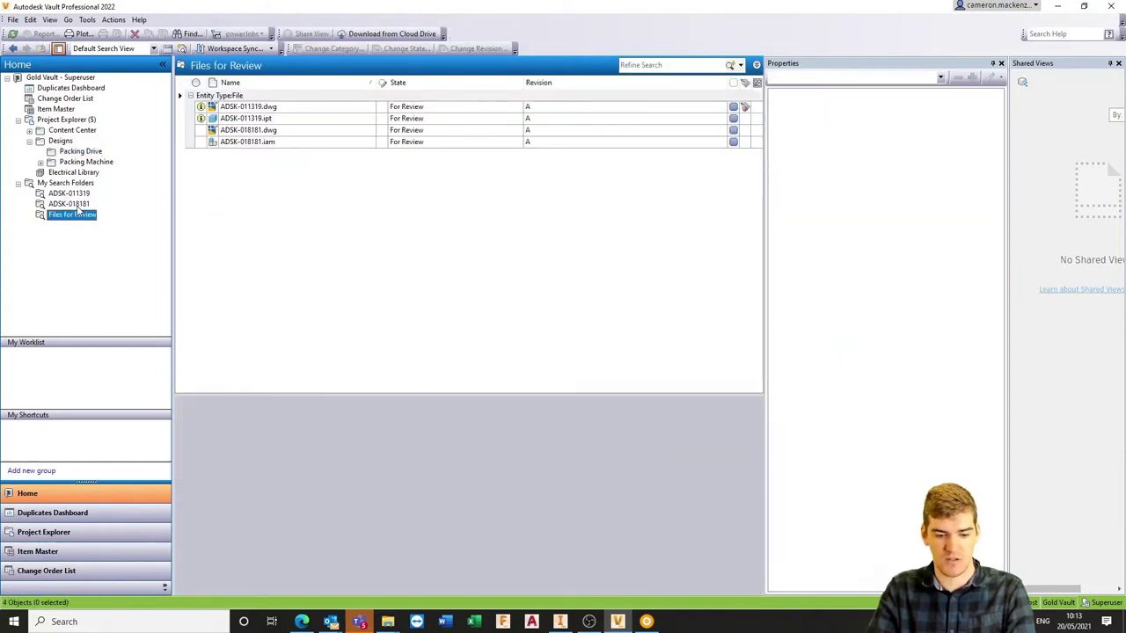
# - Browse the ADSK-018181, ADSK-011319 and Files for Review searches, then open ADSK-018181.dwg.pdf
pyautogui.click(70, 204)
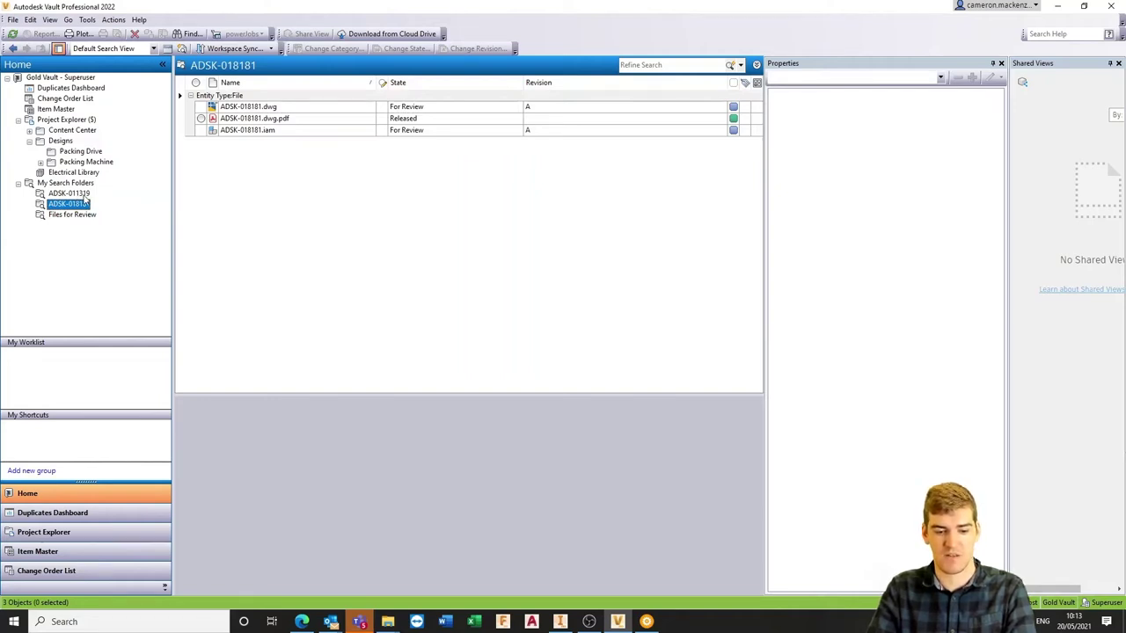
pyautogui.click(83, 195)
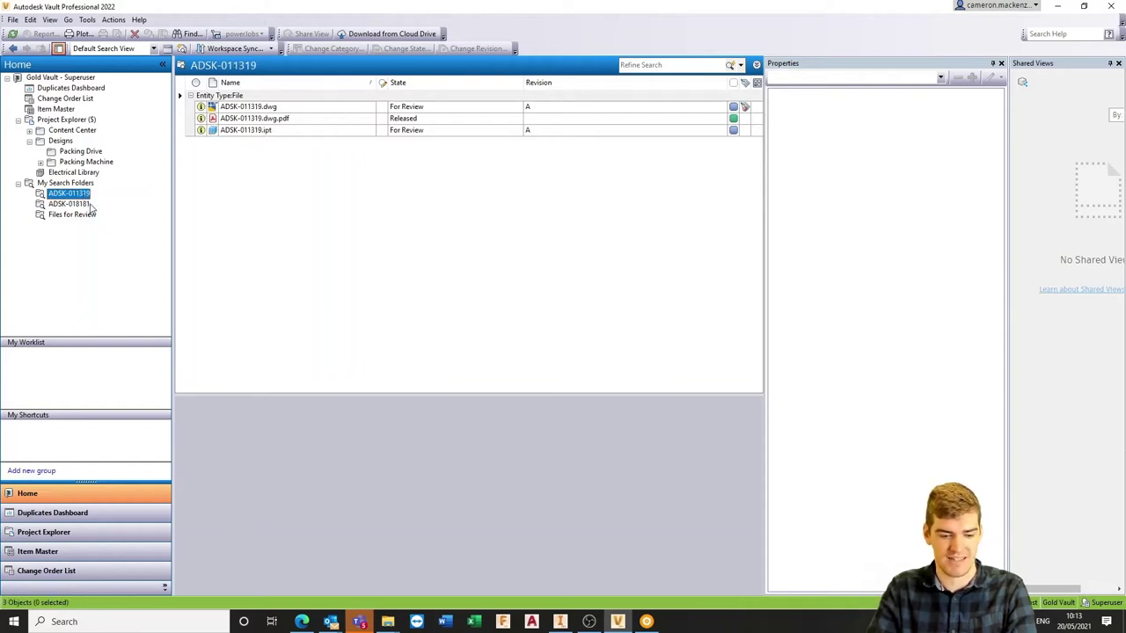
pyautogui.click(75, 216)
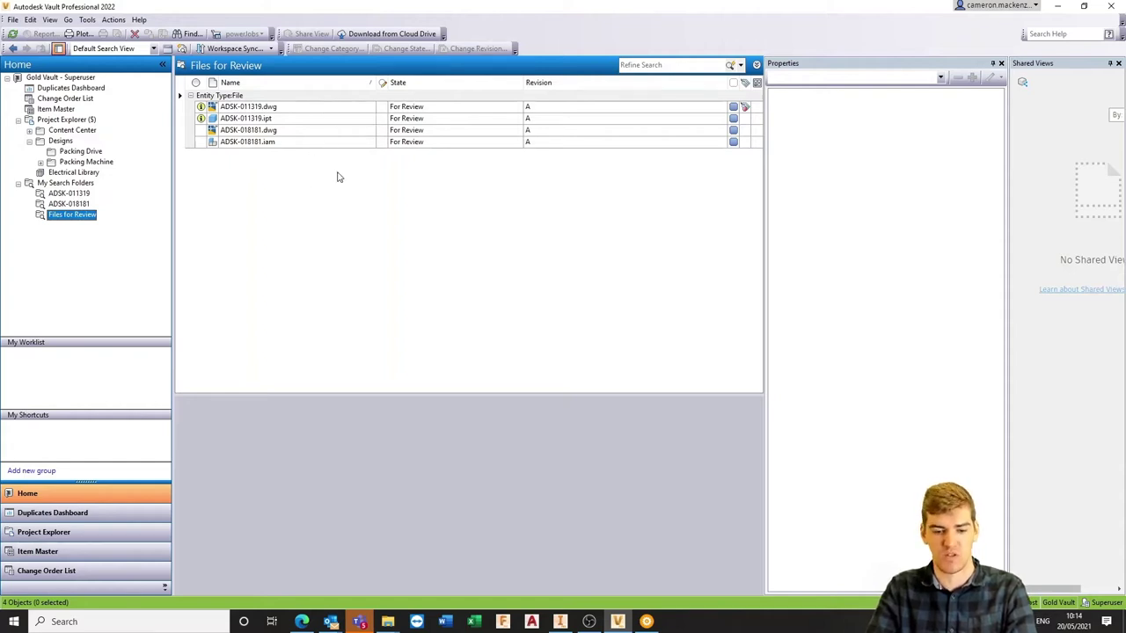
pyautogui.click(69, 194)
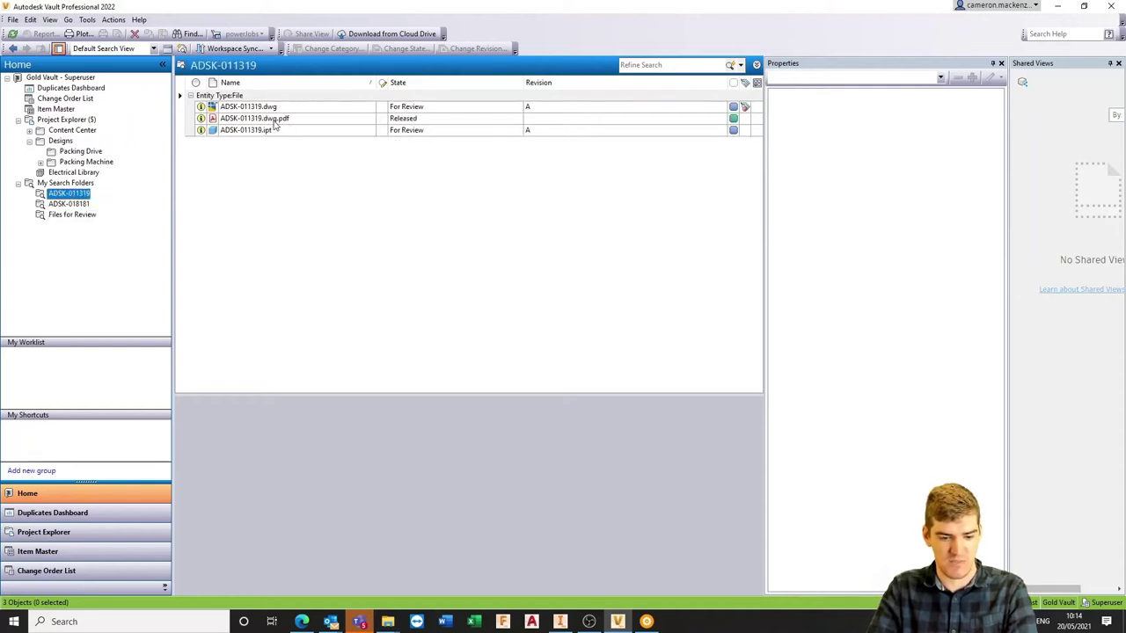
pyautogui.click(70, 204)
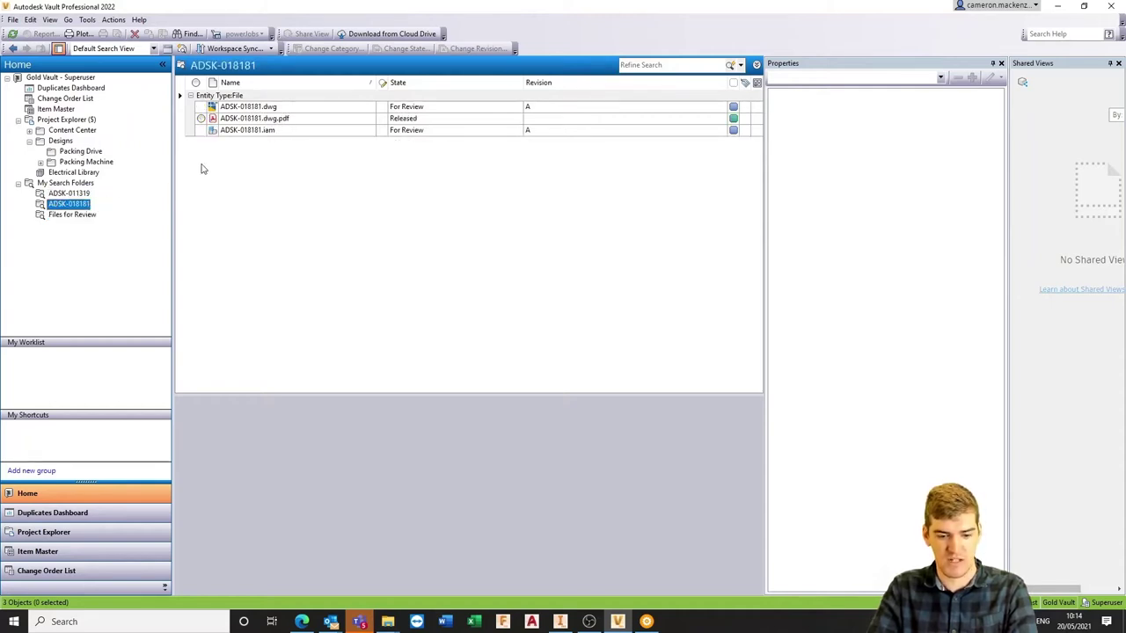
pyautogui.doubleClick(264, 119)
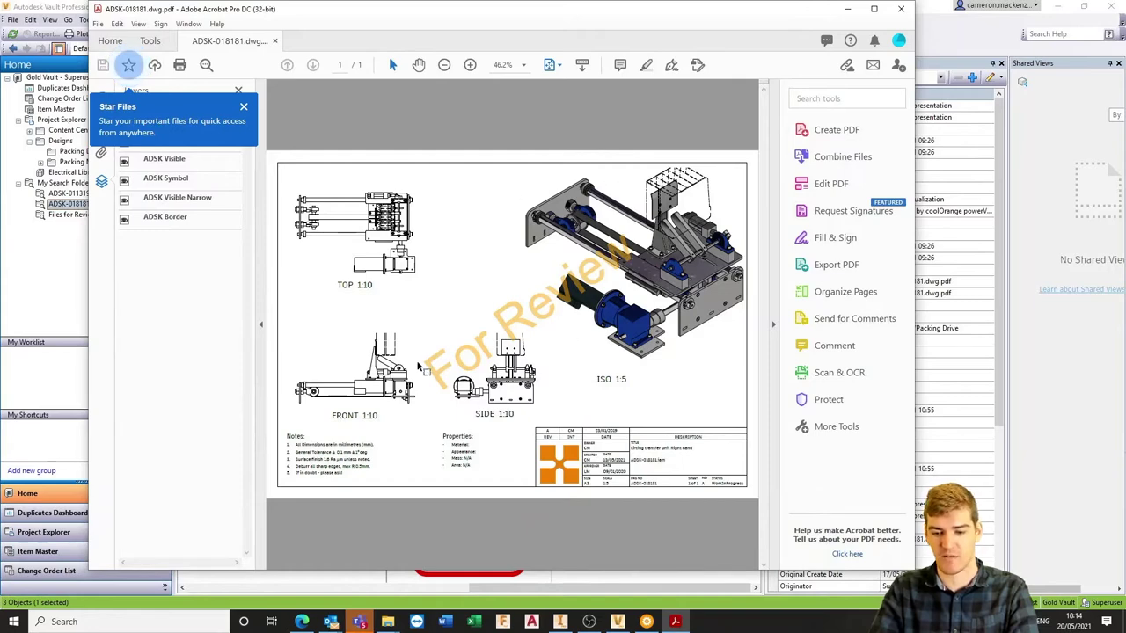
# - Close the For Review PDF in Acrobat and list the Files for Review search again
pyautogui.click(902, 10)
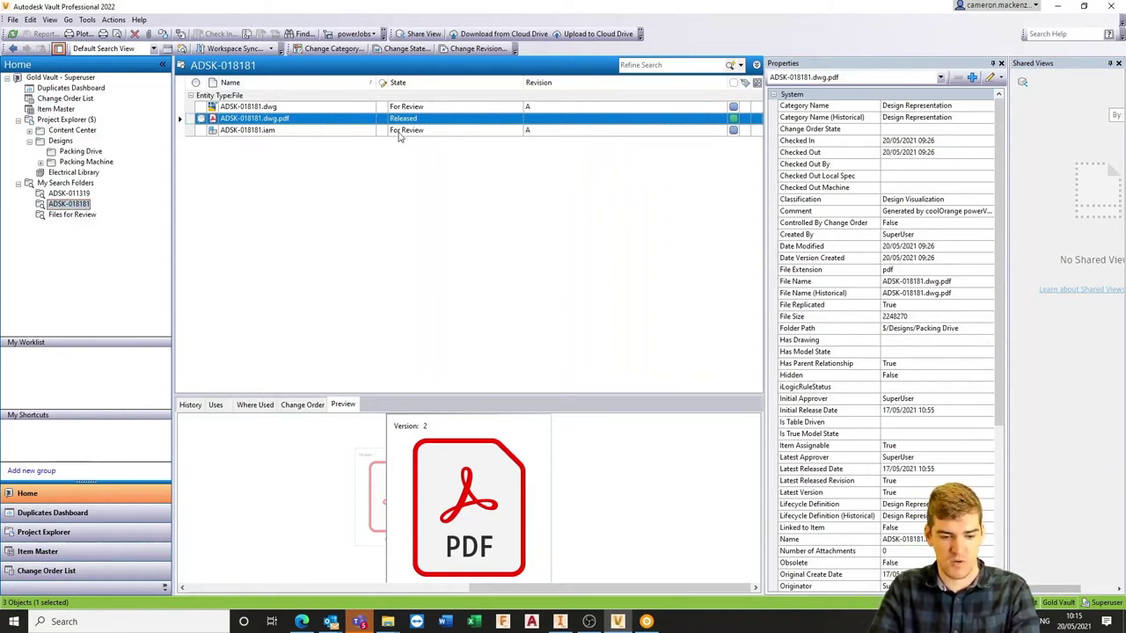
pyautogui.click(71, 215)
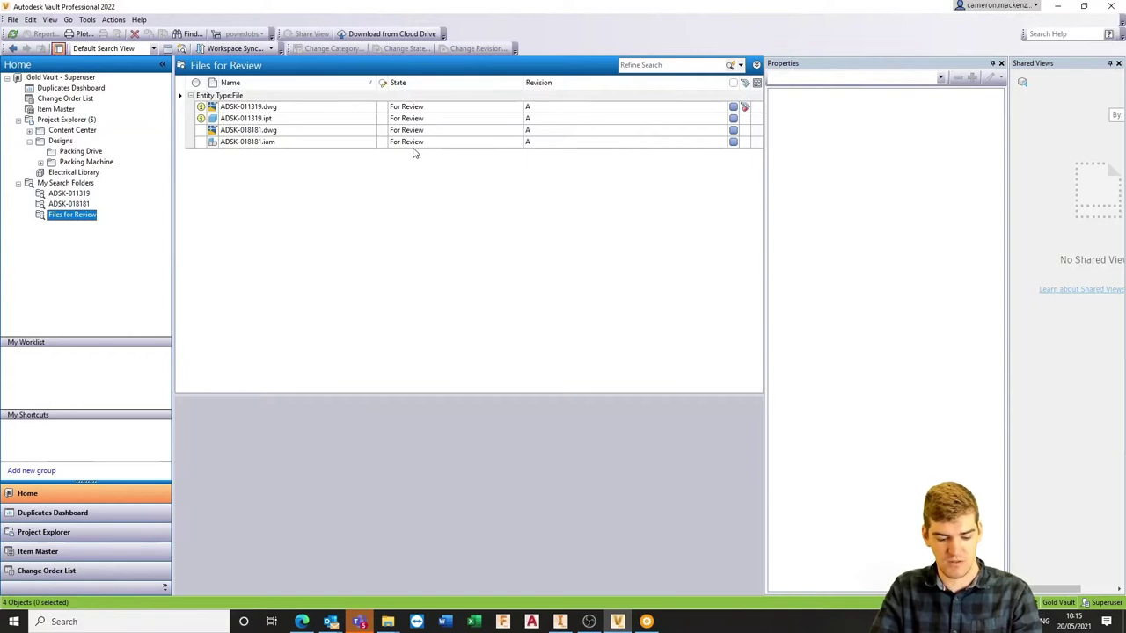
# - Try releasing all four review files with comment 'Released to manufacturing'; ADSK-011319.dwg restrictions block it
pyautogui.click(413, 141)
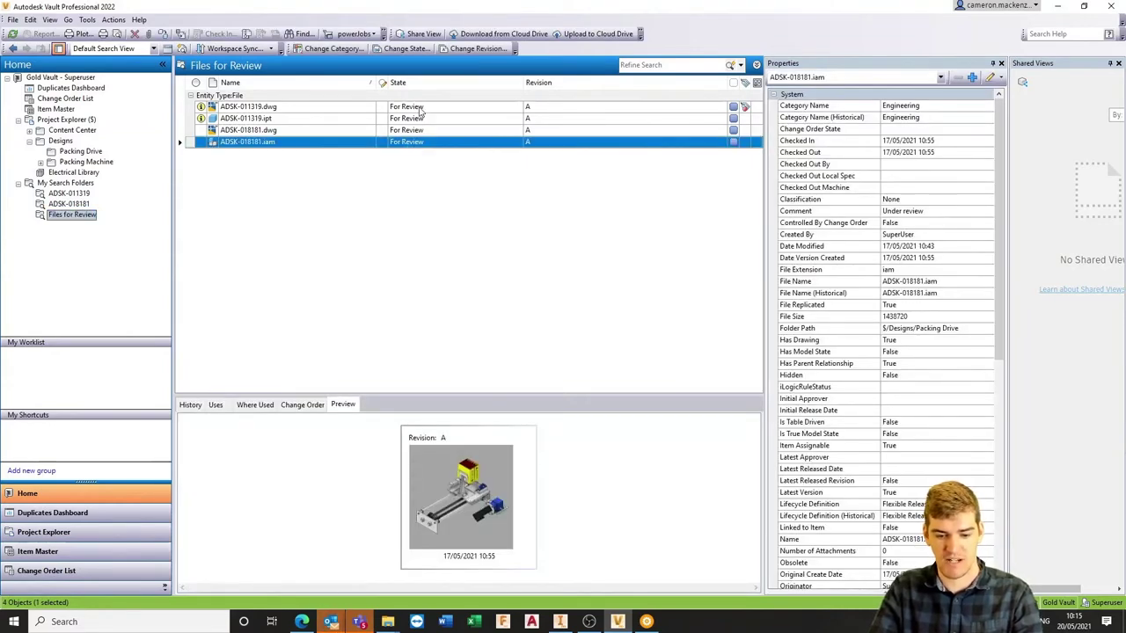
pyautogui.keyDown('ctrl'); pyautogui.click(420, 108); pyautogui.keyUp('ctrl')
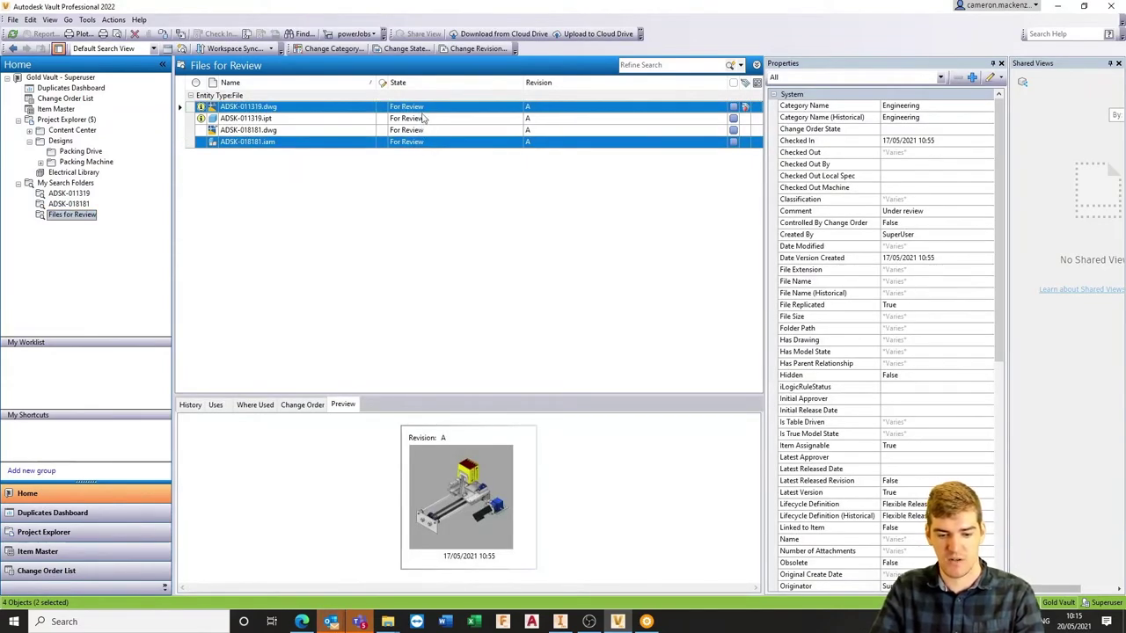
pyautogui.hotkey('ctrl', 'a')
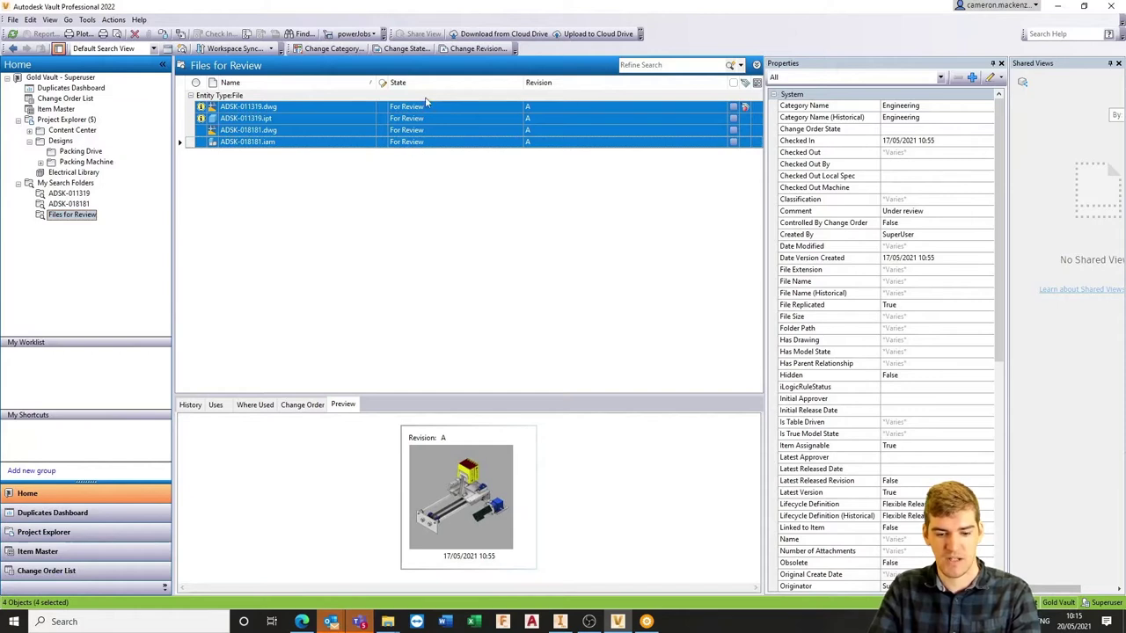
pyautogui.click(408, 49)
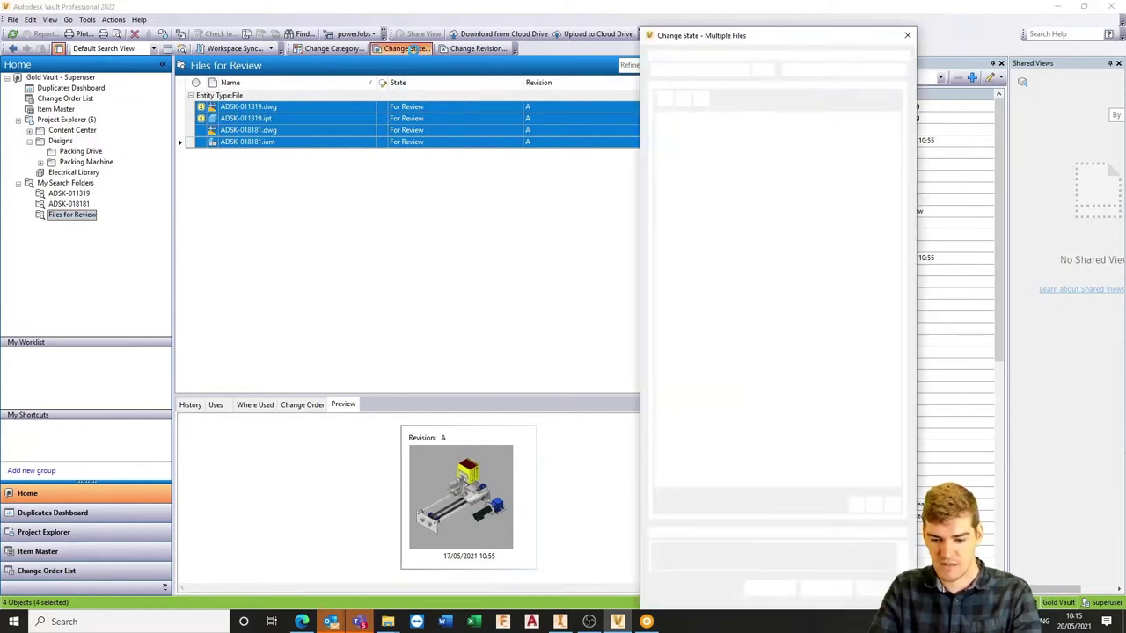
pyautogui.click(827, 95)
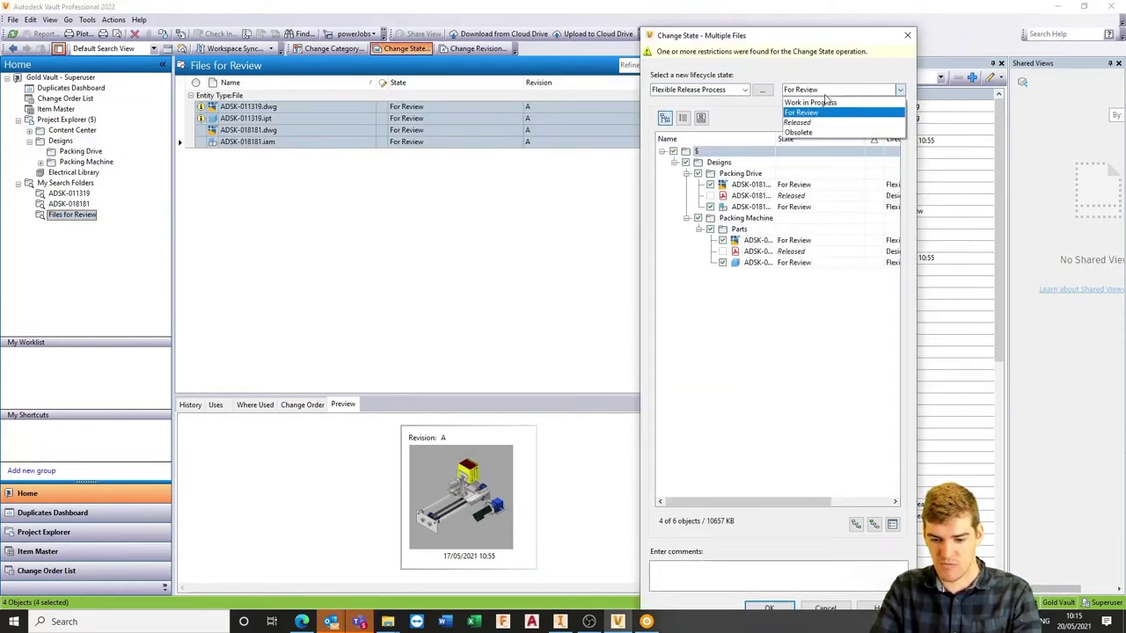
pyautogui.click(819, 123)
pyautogui.write('Released to manufacturing')
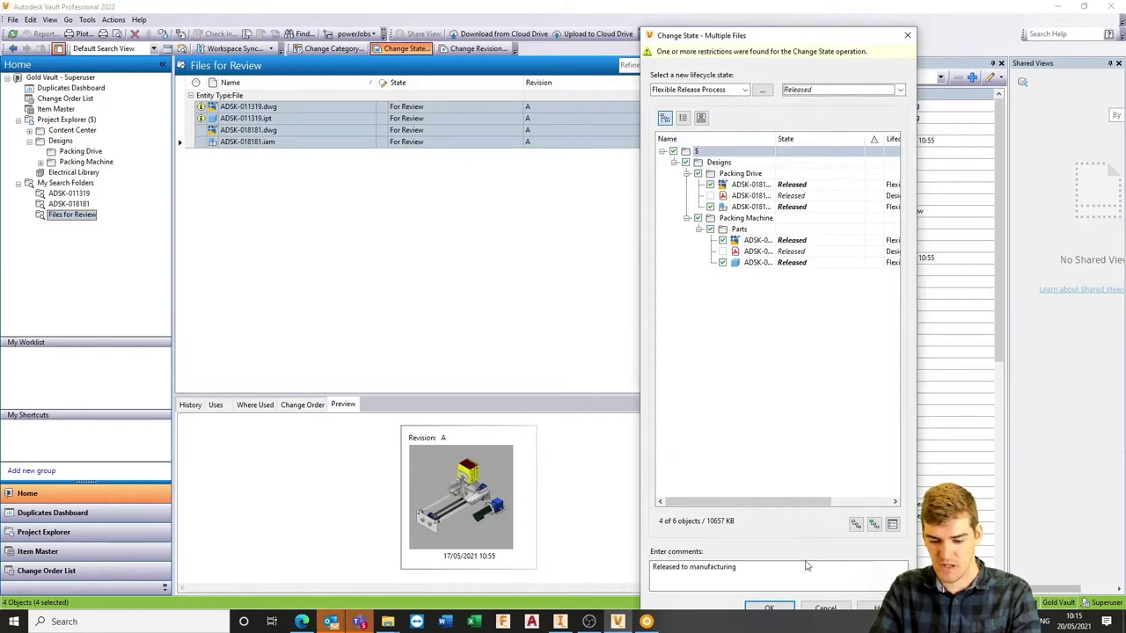
pyautogui.click(778, 609)
pyautogui.click(565, 325)
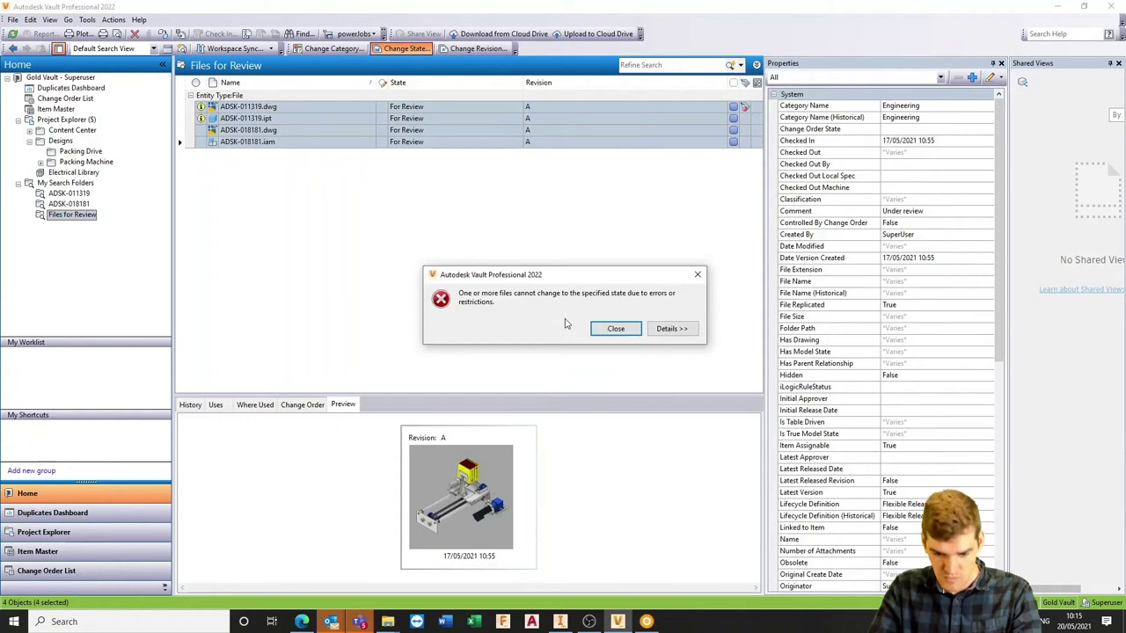
pyautogui.click(671, 329)
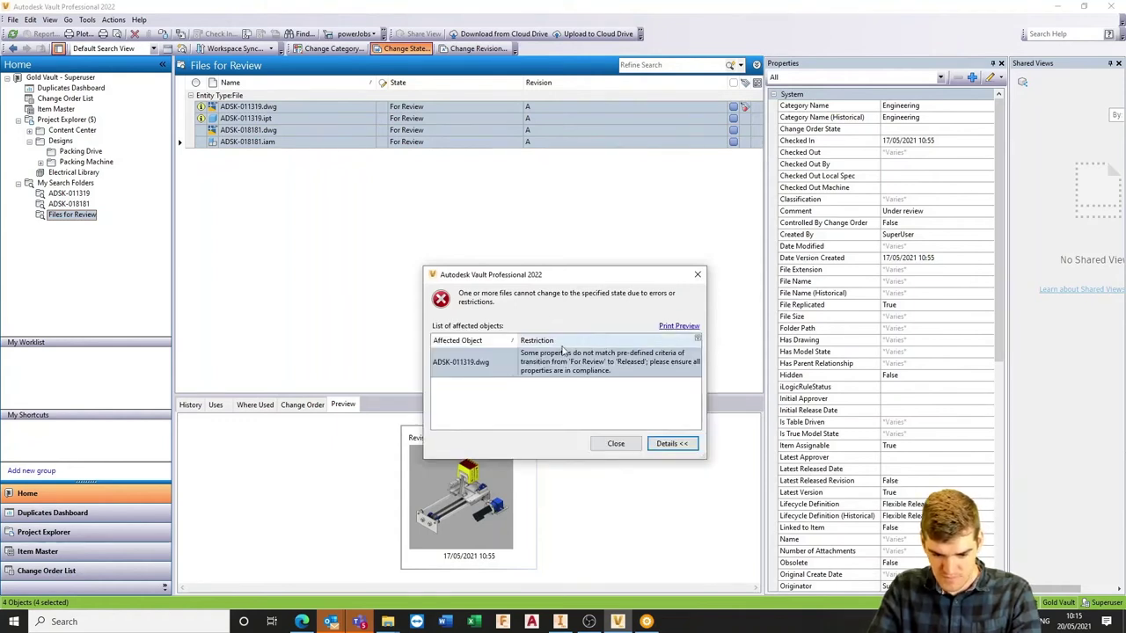
pyautogui.click(699, 273)
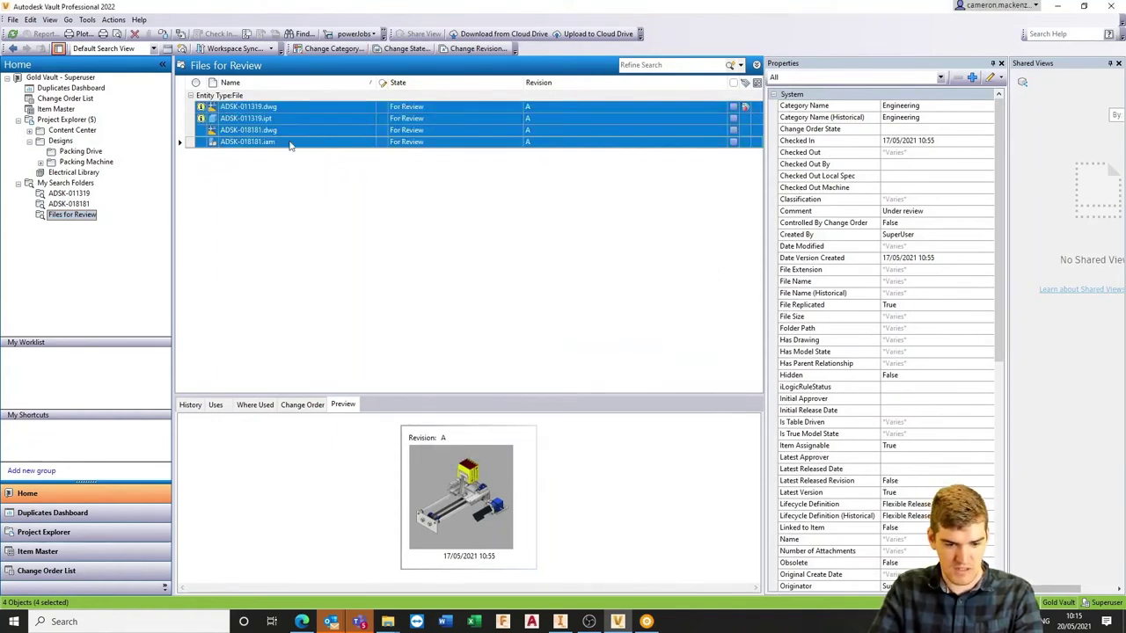
# - Retry releasing just the two ADSK-011319 files; the change is blocked again
pyautogui.click(297, 106)
pyautogui.click(301, 120)
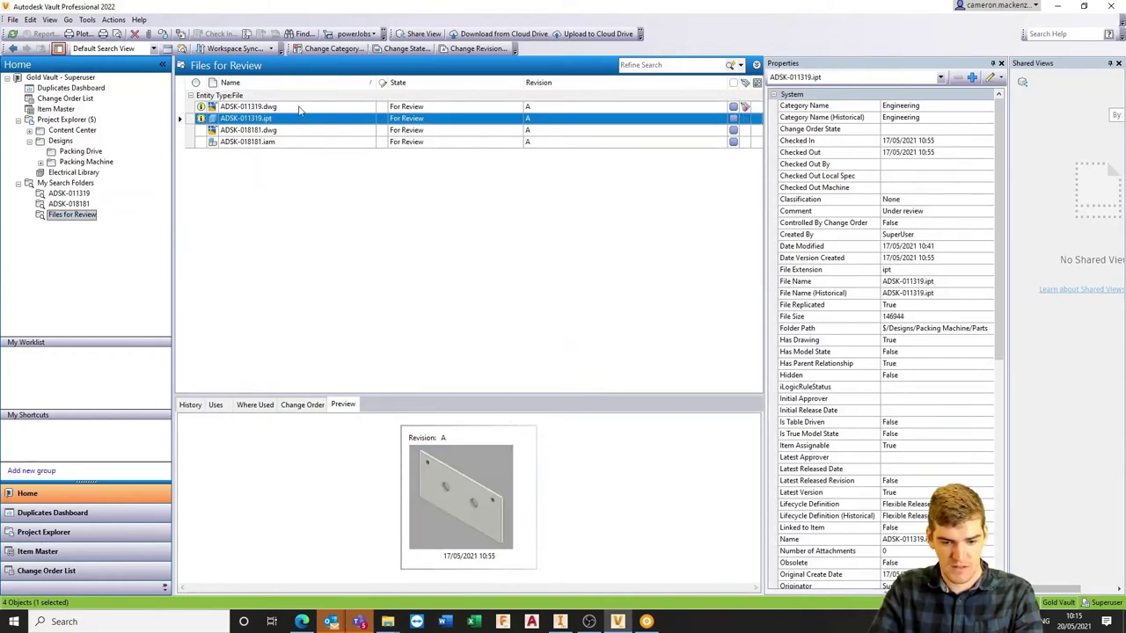
pyautogui.keyDown('ctrl'); pyautogui.click(300, 109); pyautogui.keyUp('ctrl')
pyautogui.click(401, 48)
pyautogui.click(840, 88)
pyautogui.click(803, 121)
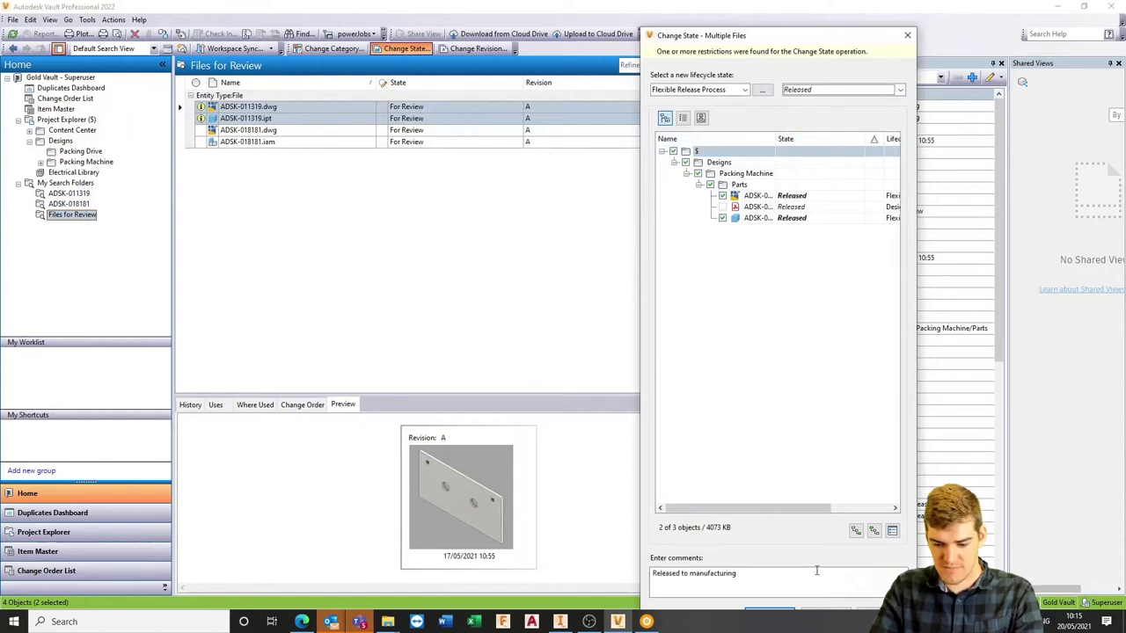
pyautogui.click(774, 614)
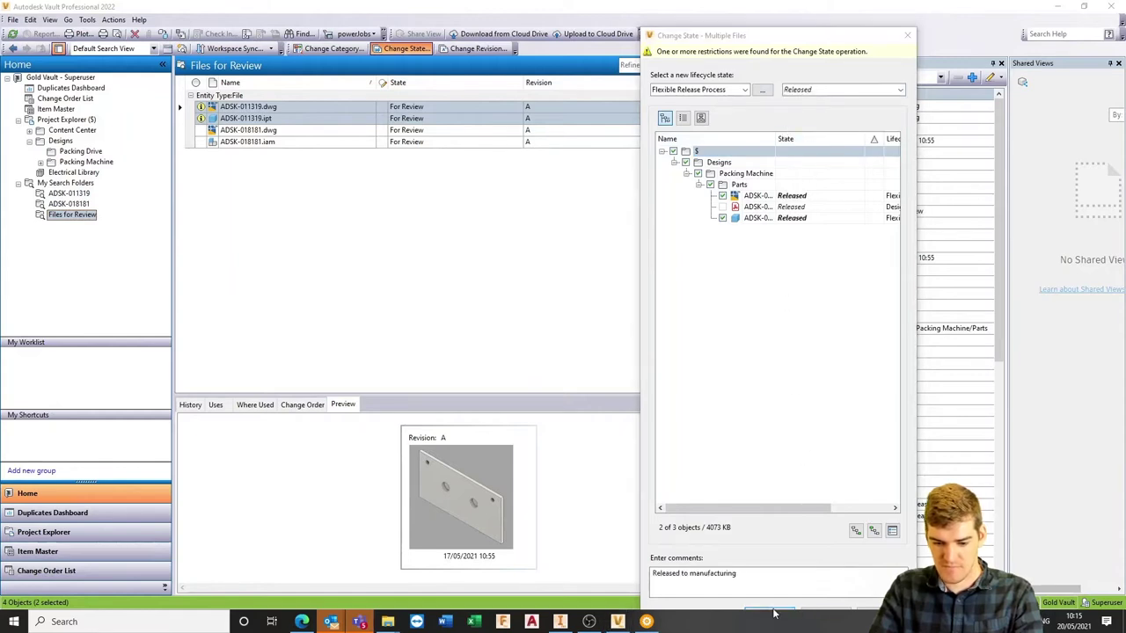
pyautogui.click(574, 330)
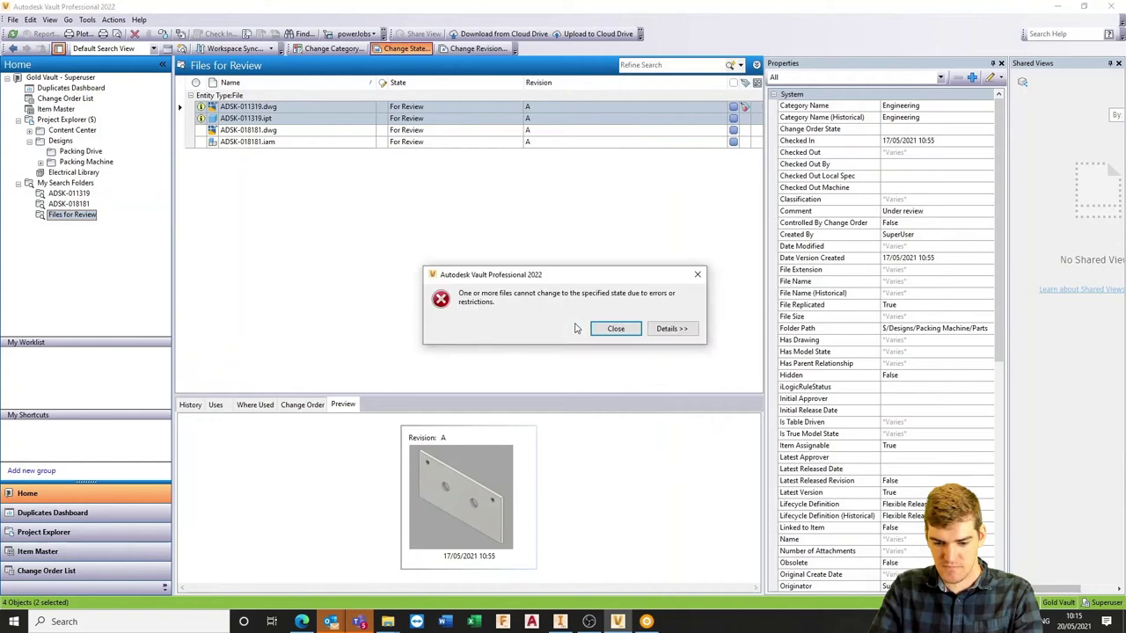
pyautogui.click(671, 328)
pyautogui.click(673, 443)
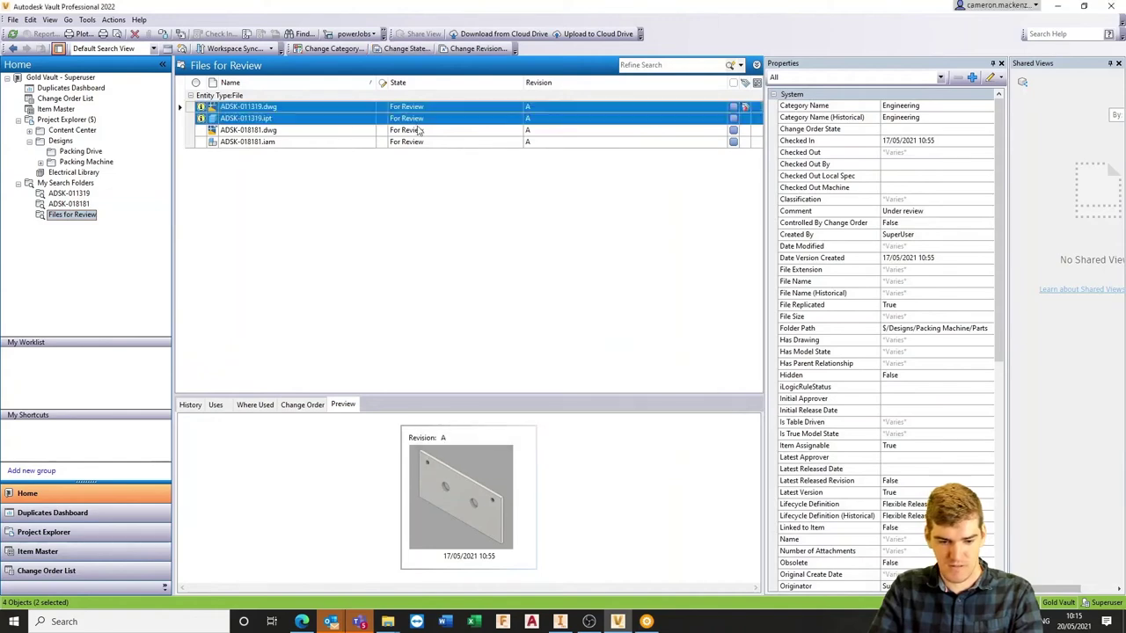
# - Select both ADSK-018181 files, the drawing and the assembly
pyautogui.click(250, 130)
pyautogui.click(255, 142)
pyautogui.keyDown('shift'); pyautogui.click(264, 130); pyautogui.keyUp('shift')
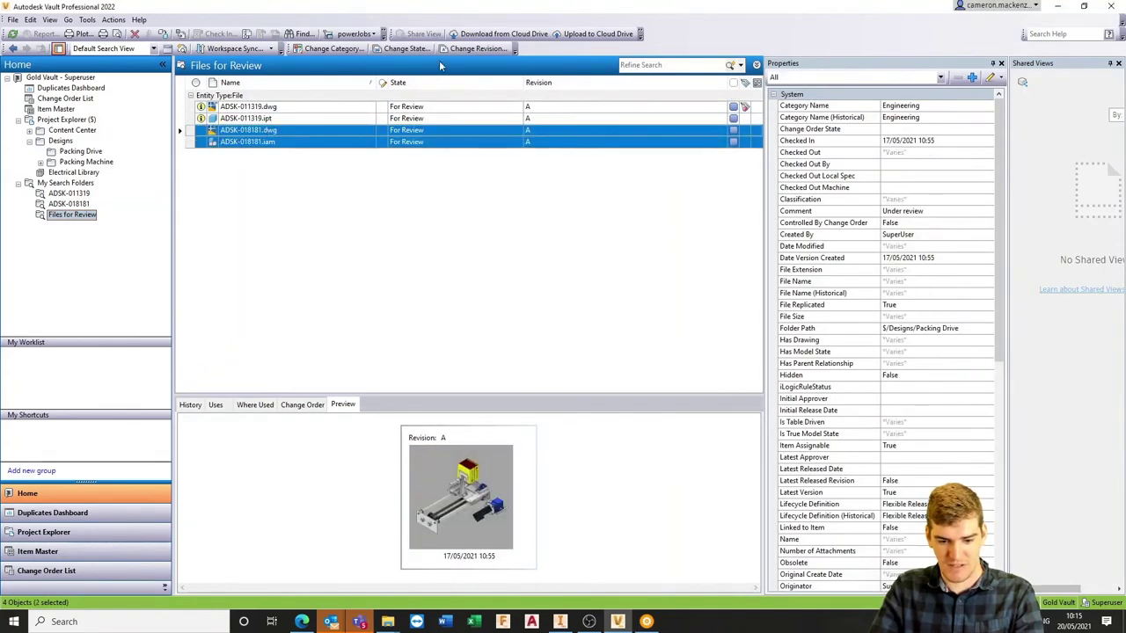
# - Try releasing the two ADSK-018181 files; the release is blocked, so dismiss the error
pyautogui.click(406, 48)
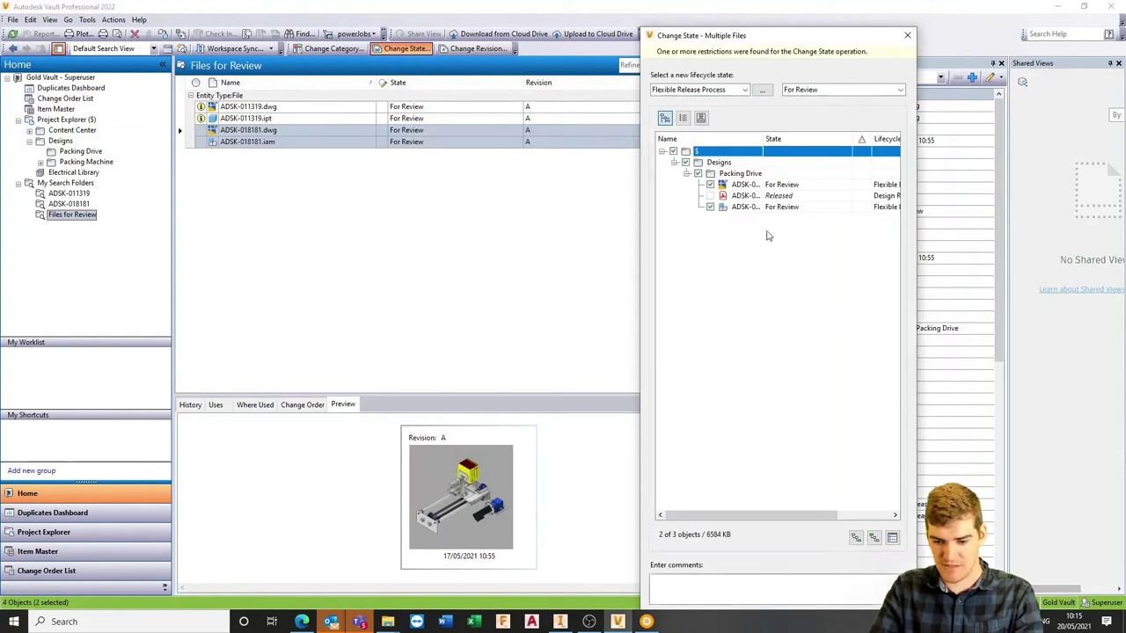
pyautogui.click(816, 89)
pyautogui.click(817, 123)
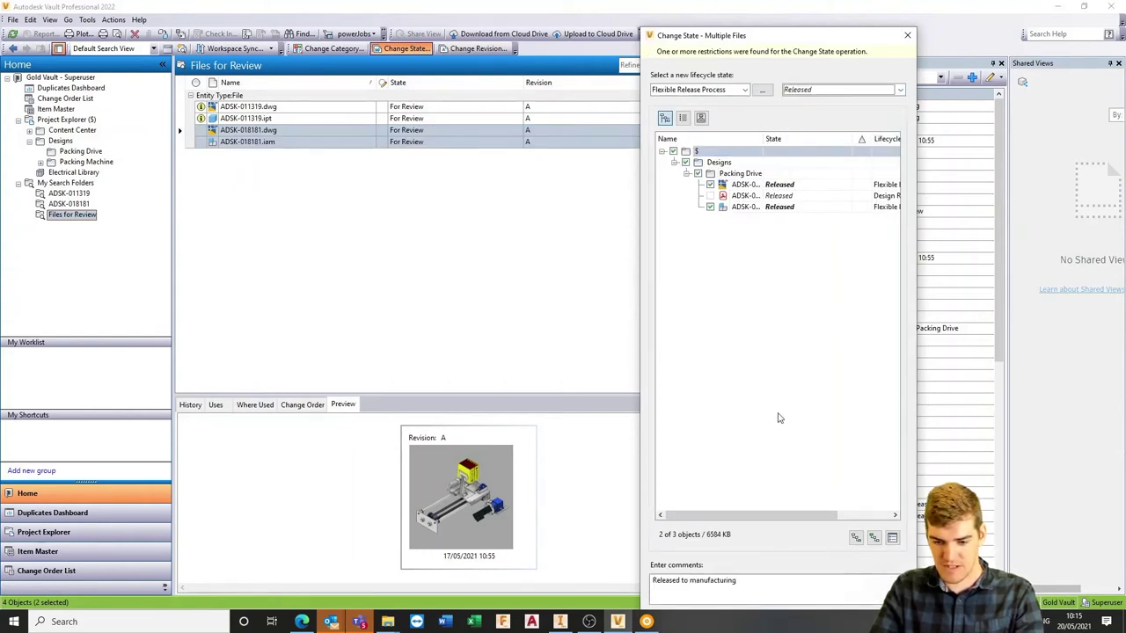
pyautogui.moveTo(774, 39); pyautogui.dragTo(762, 14)
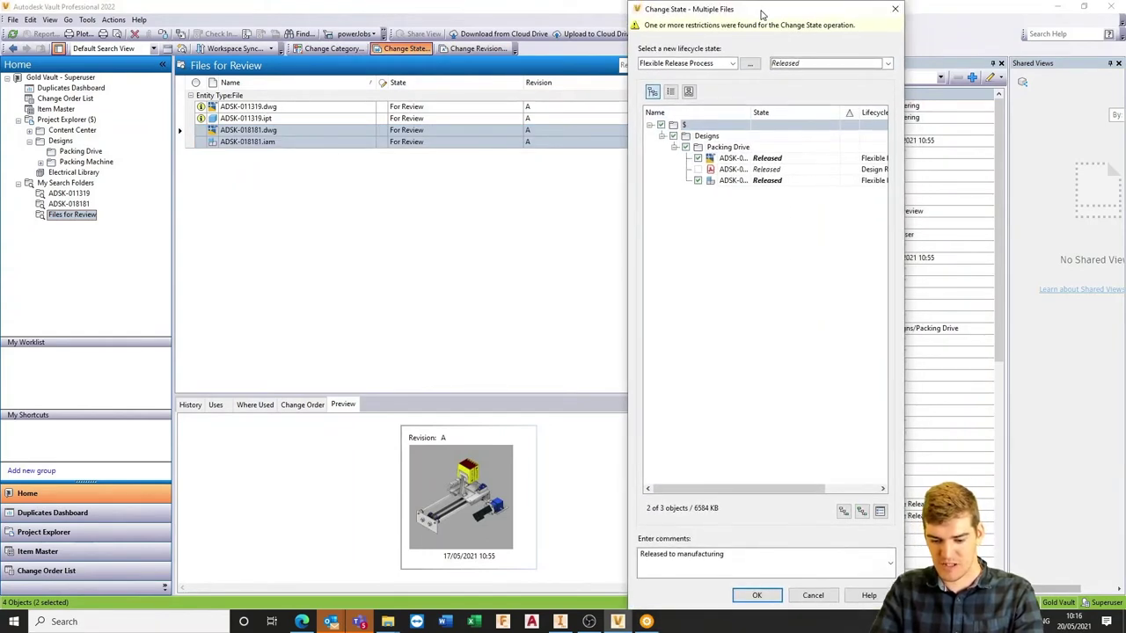
pyautogui.click(755, 596)
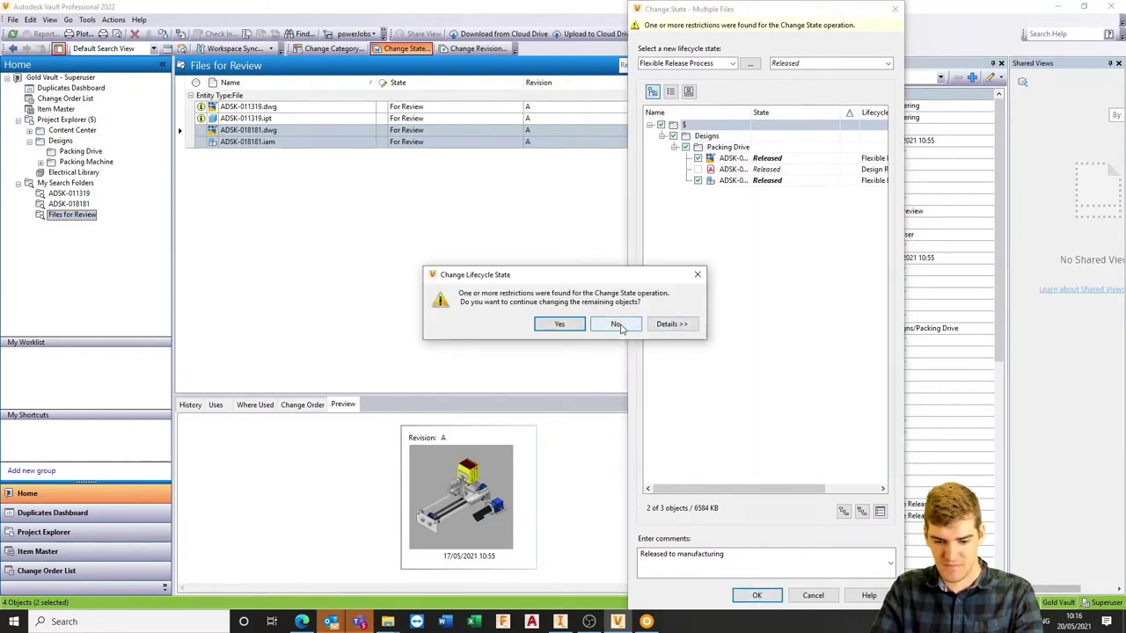
pyautogui.click(560, 323)
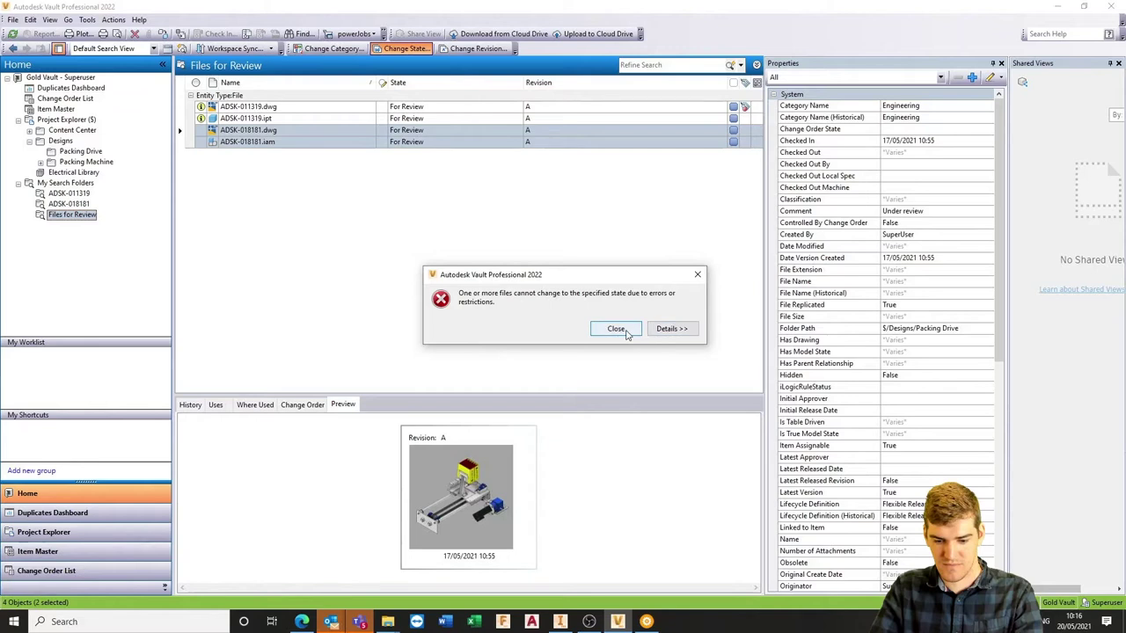
pyautogui.click(668, 329)
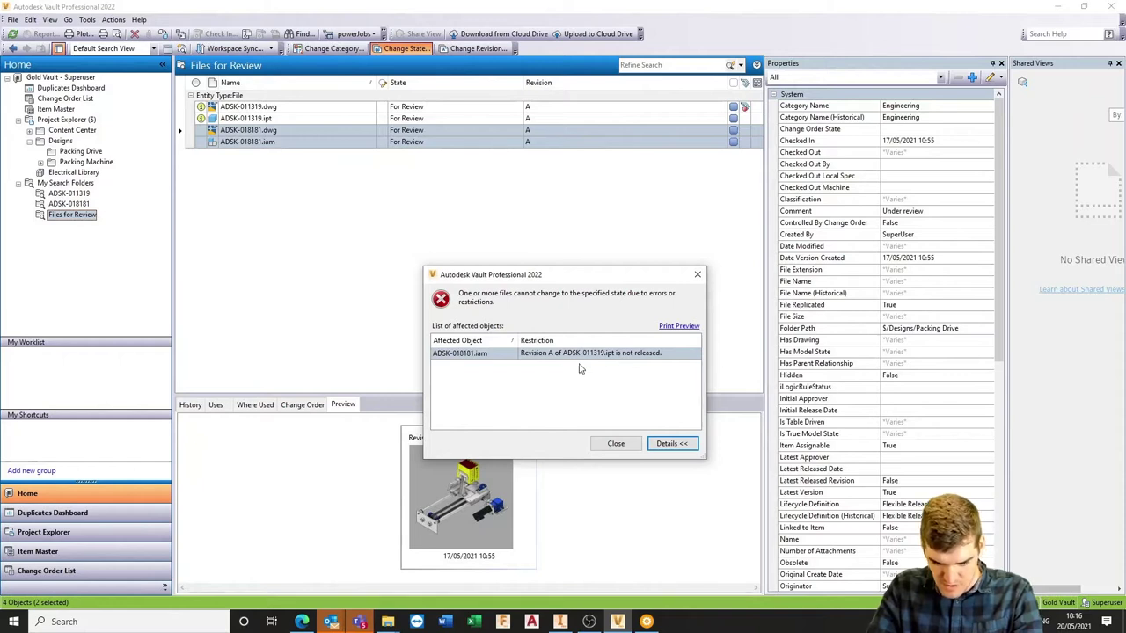
pyautogui.click(697, 276)
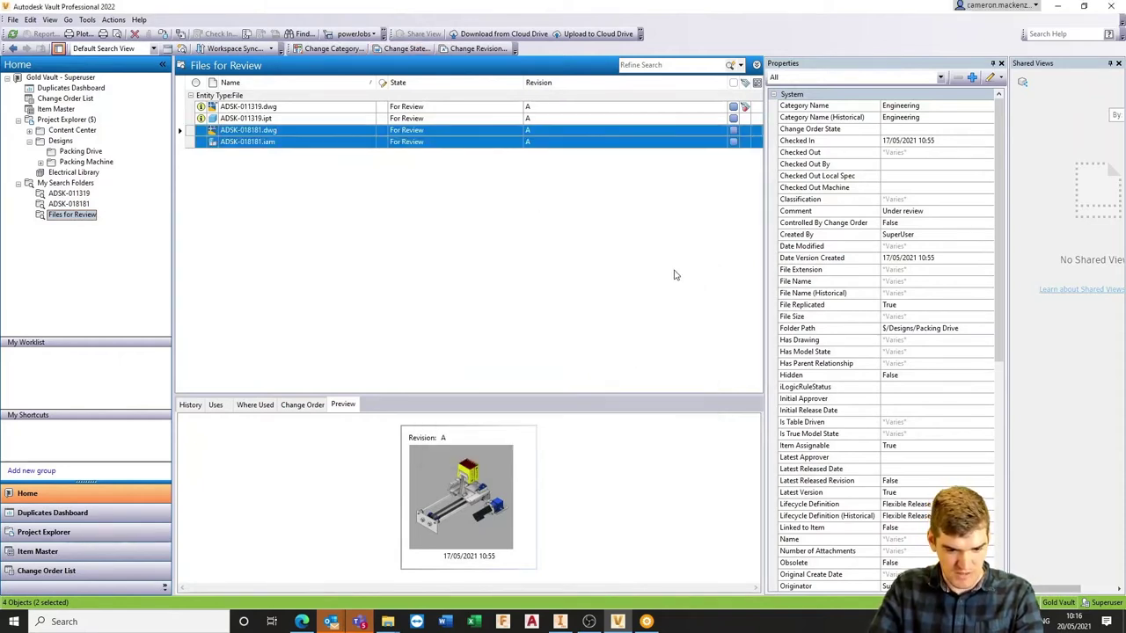
# - Try releasing only the plate part ADSK-011319.ipt; the release fails again
pyautogui.click(315, 119)
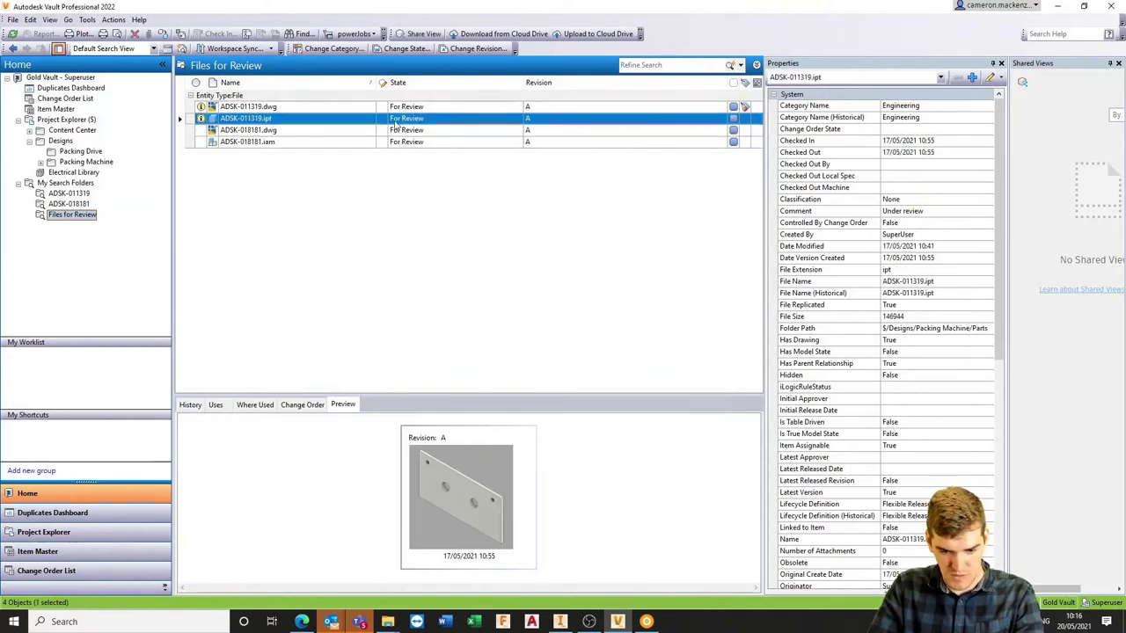
pyautogui.click(419, 49)
pyautogui.click(796, 63)
pyautogui.click(796, 97)
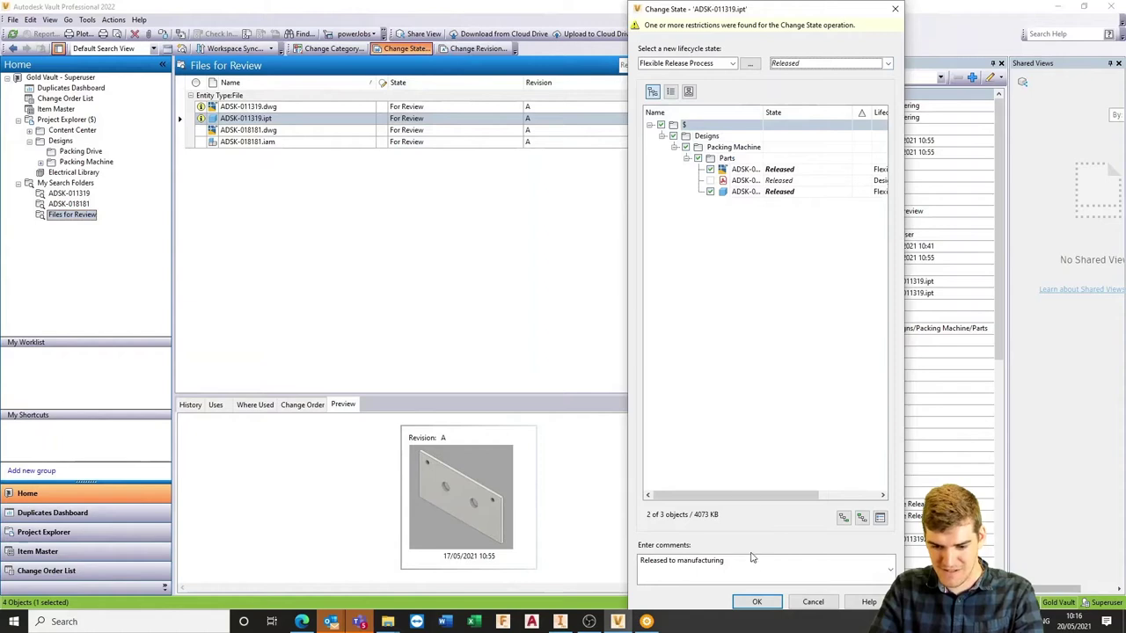
pyautogui.click(757, 602)
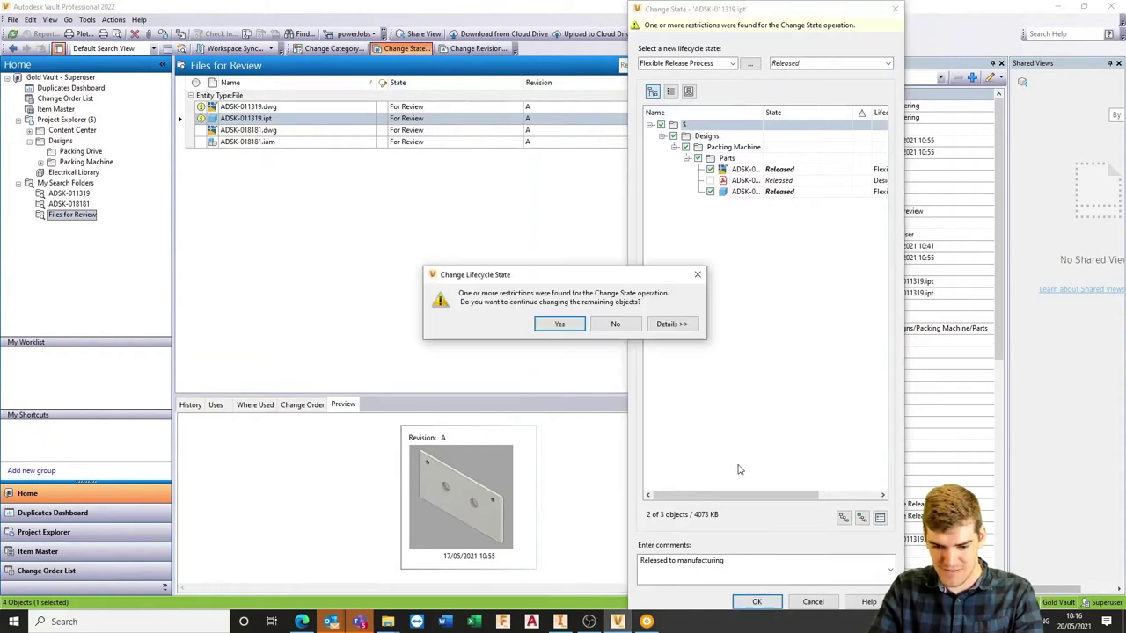
pyautogui.click(672, 324)
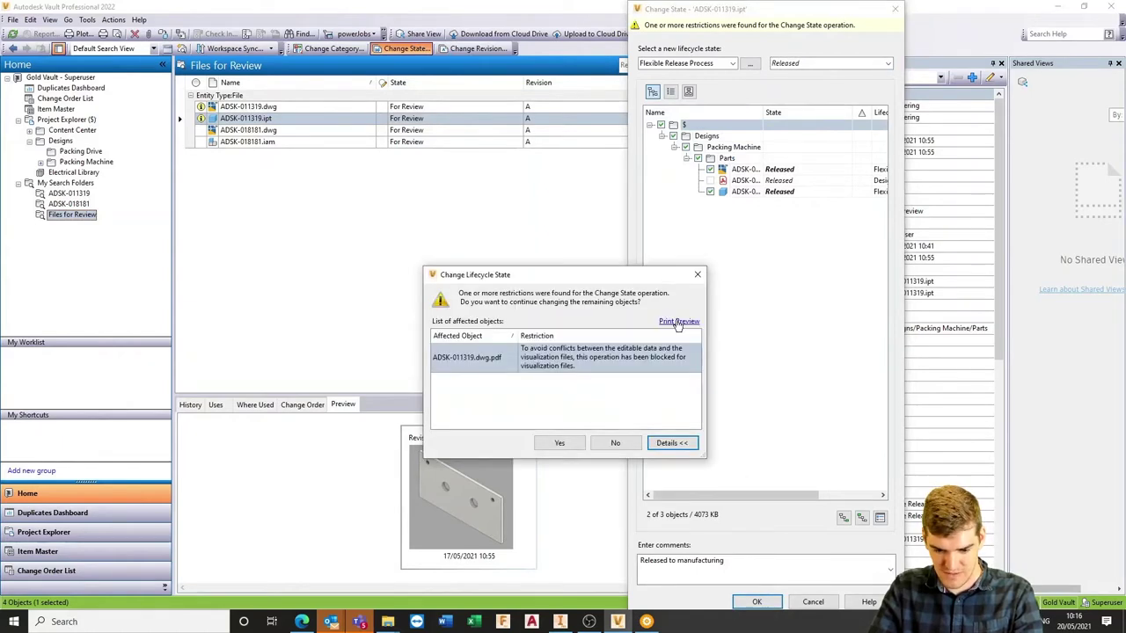
pyautogui.click(567, 447)
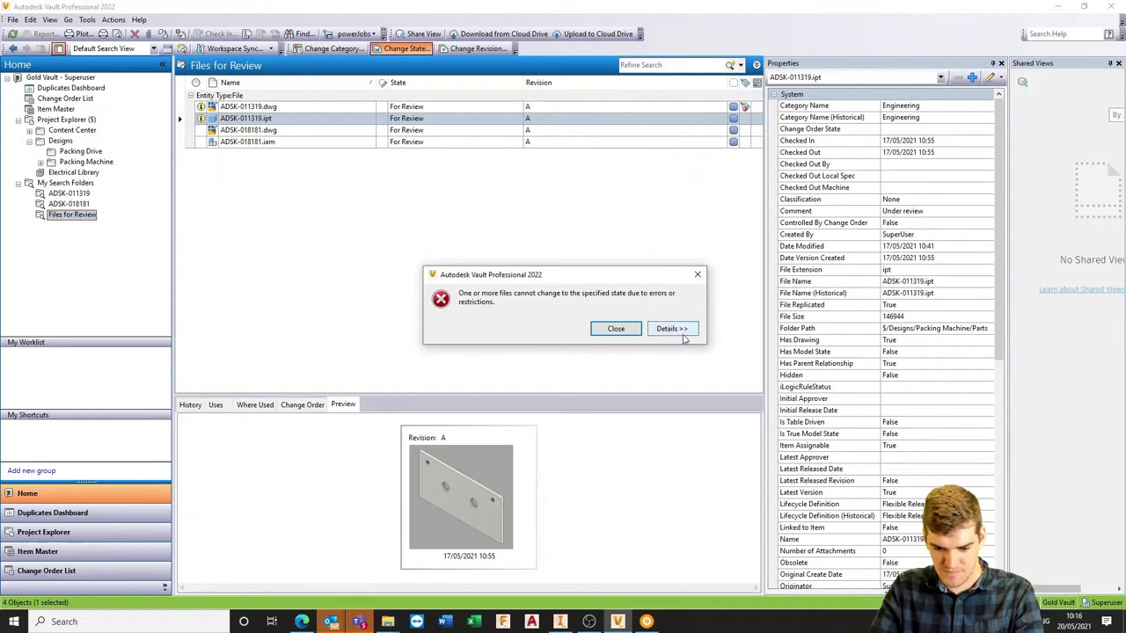
pyautogui.click(672, 329)
pyautogui.click(695, 277)
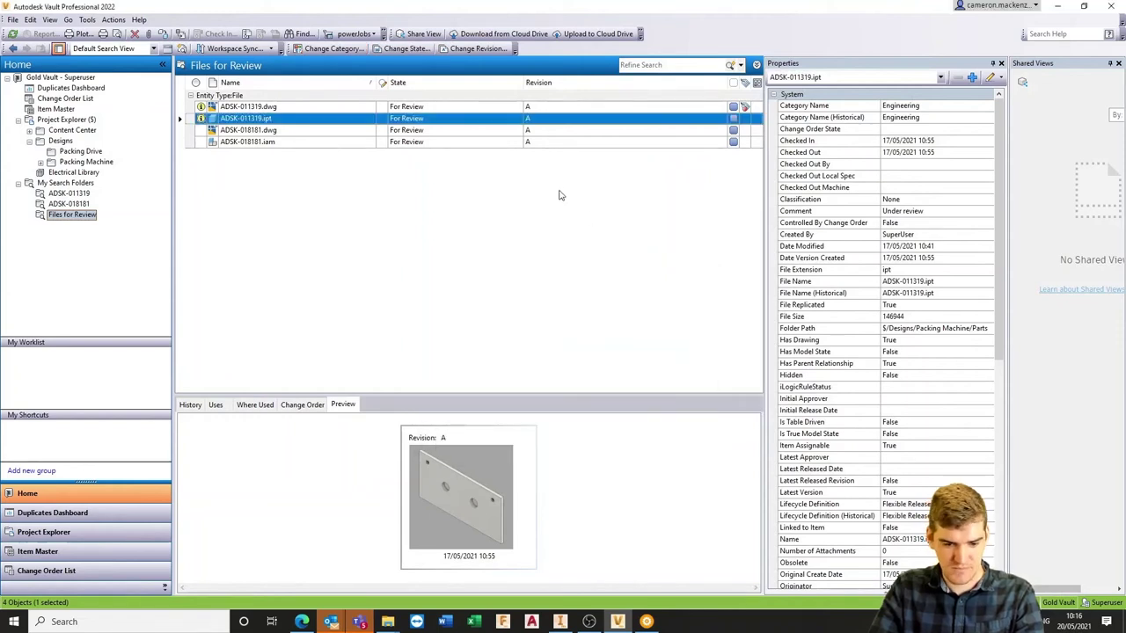
# - Select all four review files and attempt Released once more; the release is refused
pyautogui.click(426, 107)
pyautogui.click(425, 118)
pyautogui.click(358, 143)
pyautogui.keyDown('ctrl'); pyautogui.click(358, 108); pyautogui.keyUp('ctrl')
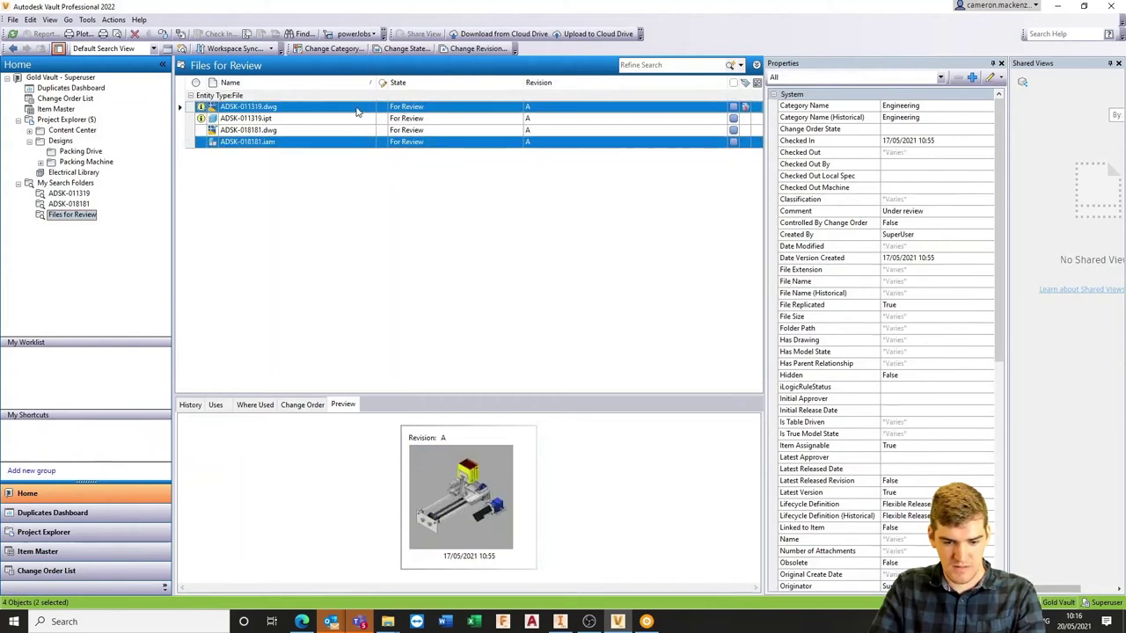
pyautogui.keyDown('shift'); pyautogui.click(352, 141); pyautogui.keyUp('shift')
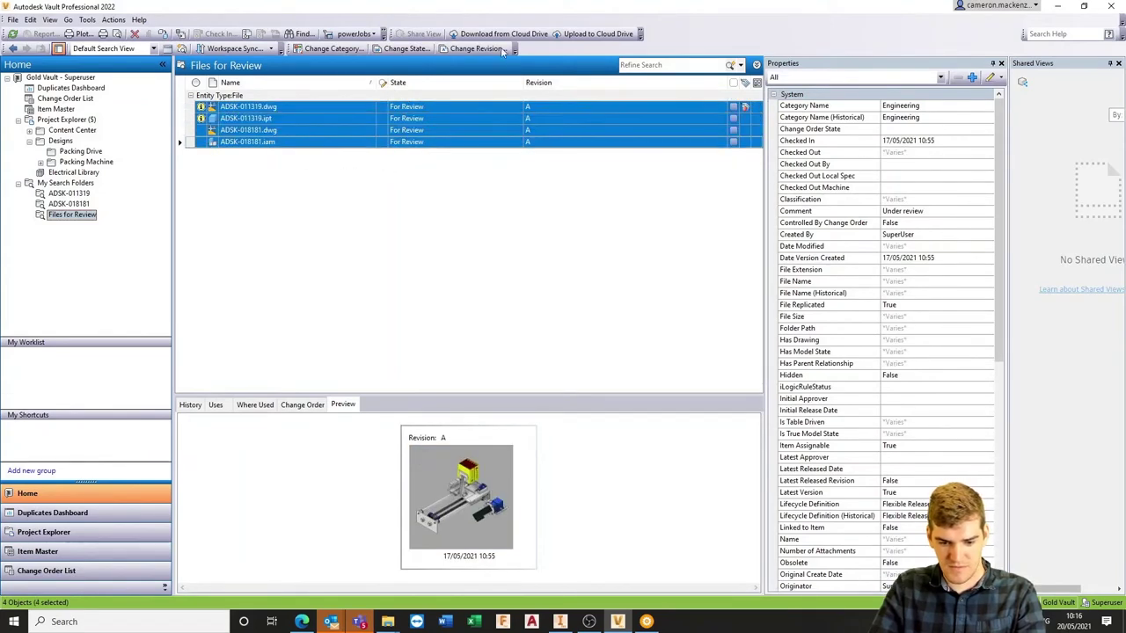
pyautogui.click(407, 49)
pyautogui.click(827, 63)
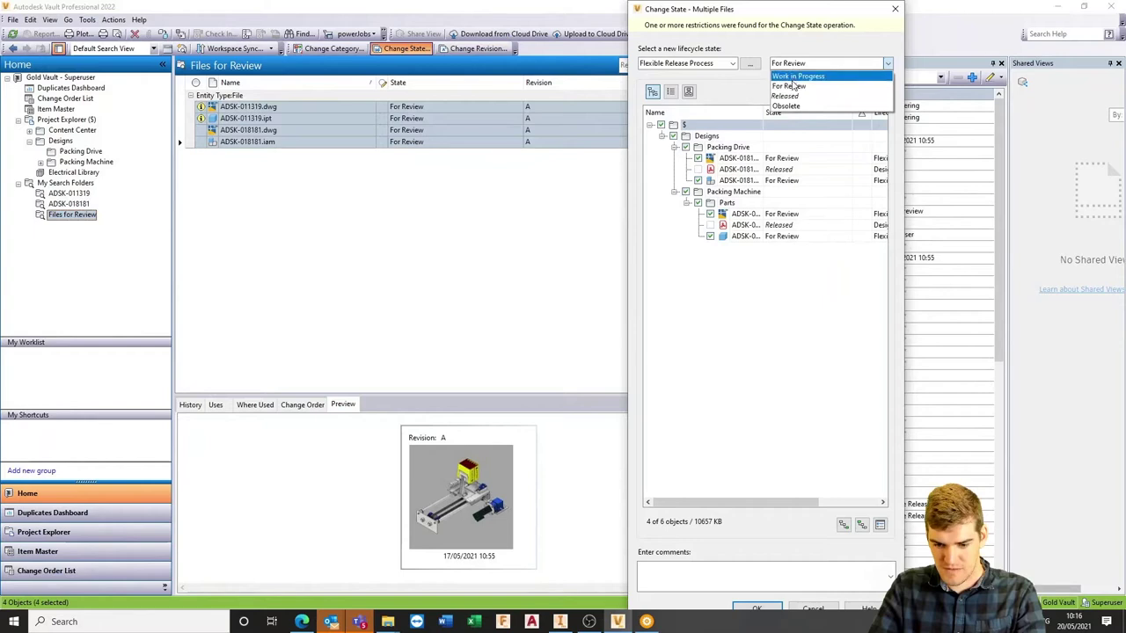
pyautogui.click(794, 98)
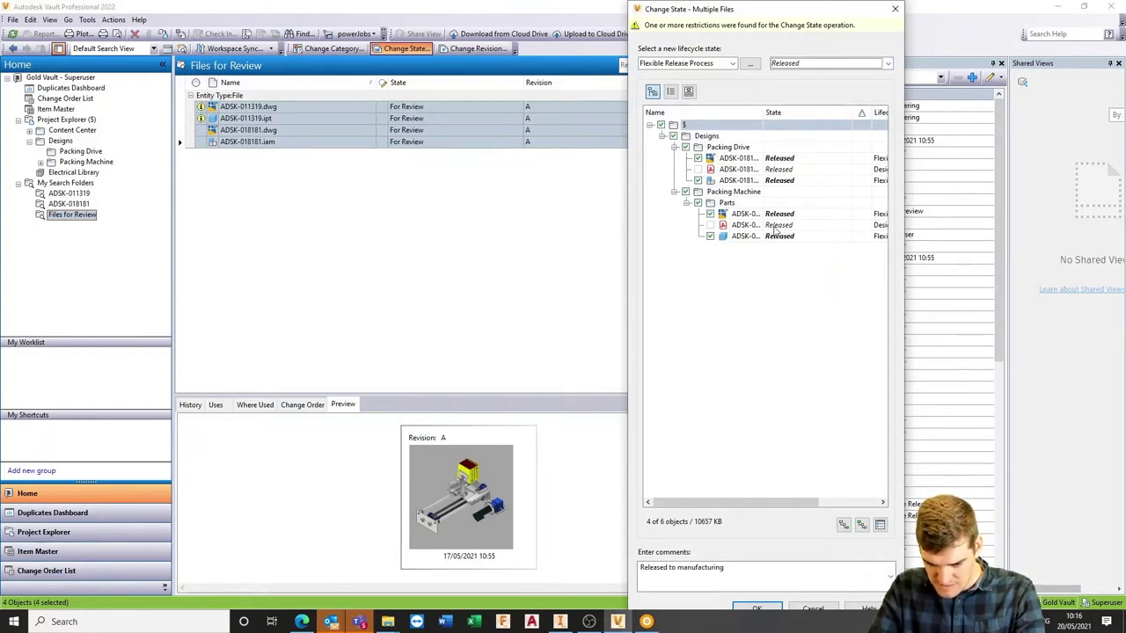
pyautogui.click(757, 609)
pyautogui.click(567, 325)
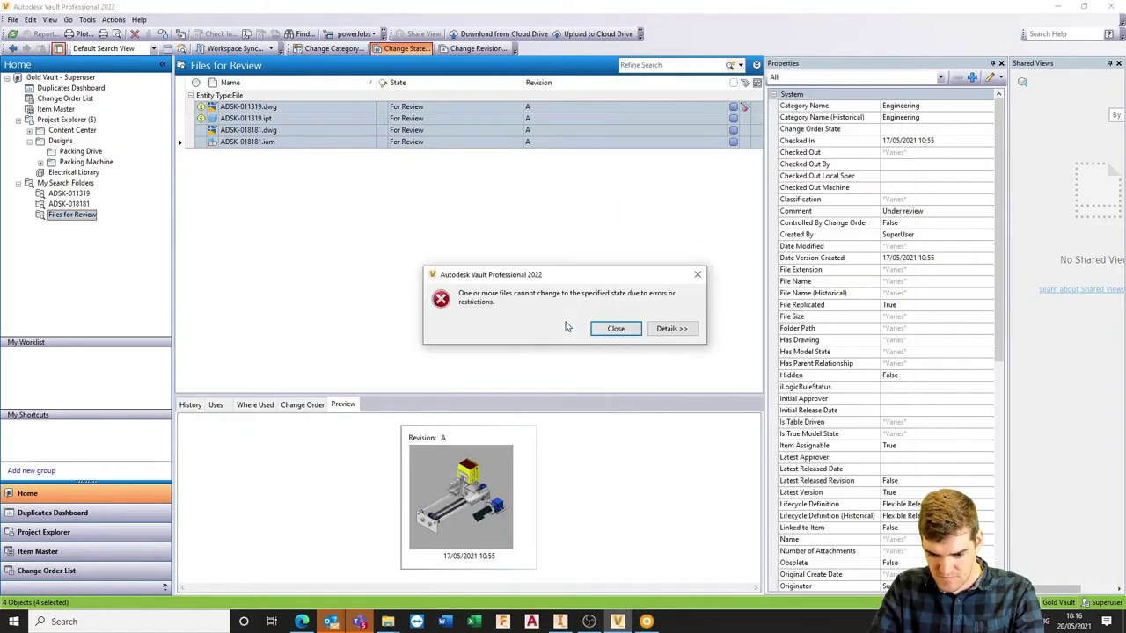
pyautogui.click(616, 331)
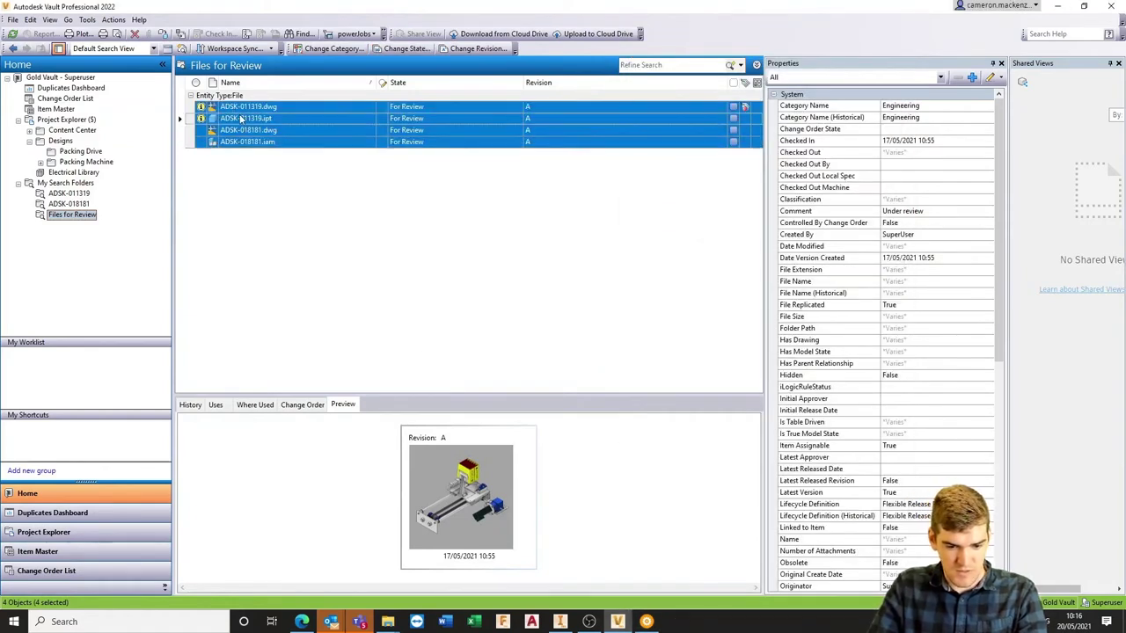
# - Check out and open ADSK-011319.dwg in Inventor, accepting the multiple-sessions warning
pyautogui.click(245, 118)
pyautogui.doubleClick(244, 106)
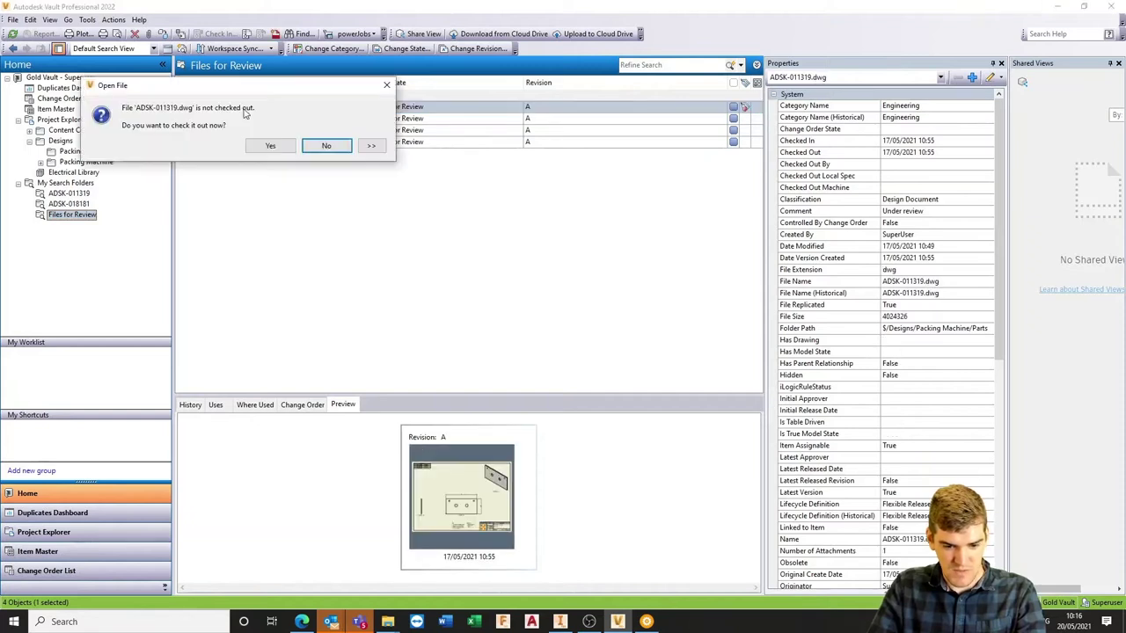
pyautogui.click(280, 147)
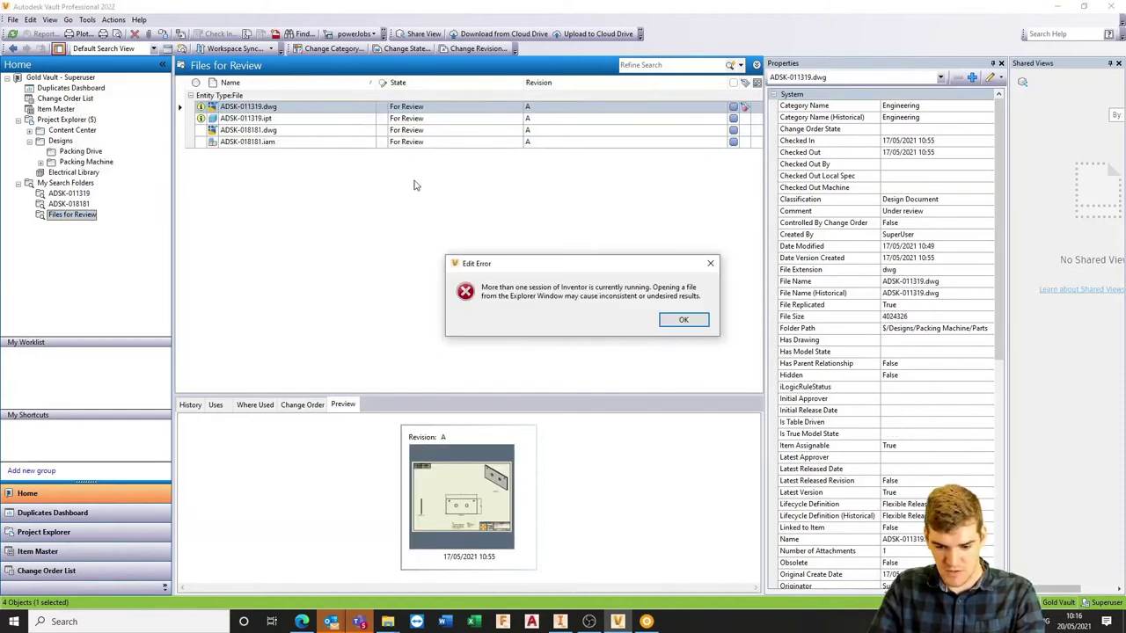
pyautogui.click(683, 321)
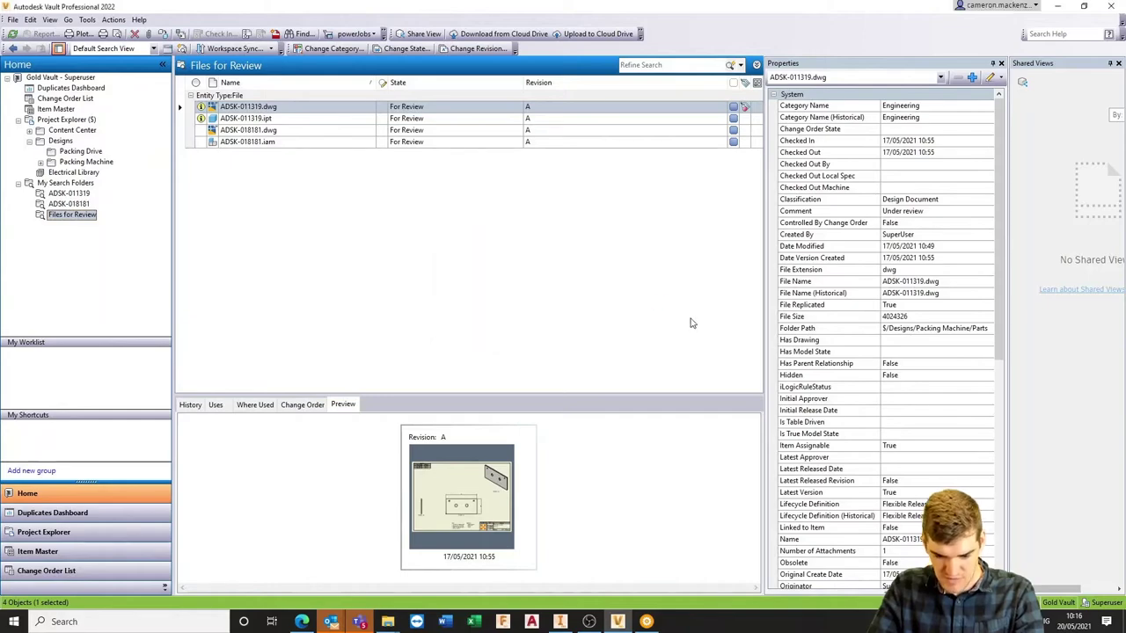
pyautogui.click(560, 622)
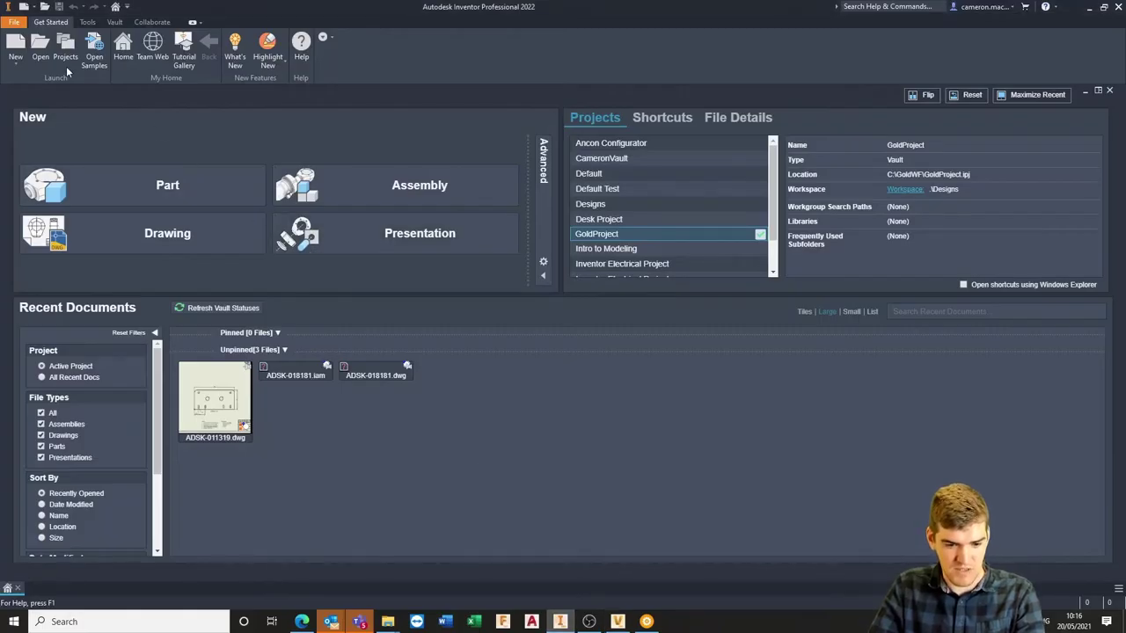
# - Log in to the Gold Vault from Inventor and pick ADSK-011319.ipt from Files for Review
pyautogui.click(115, 23)
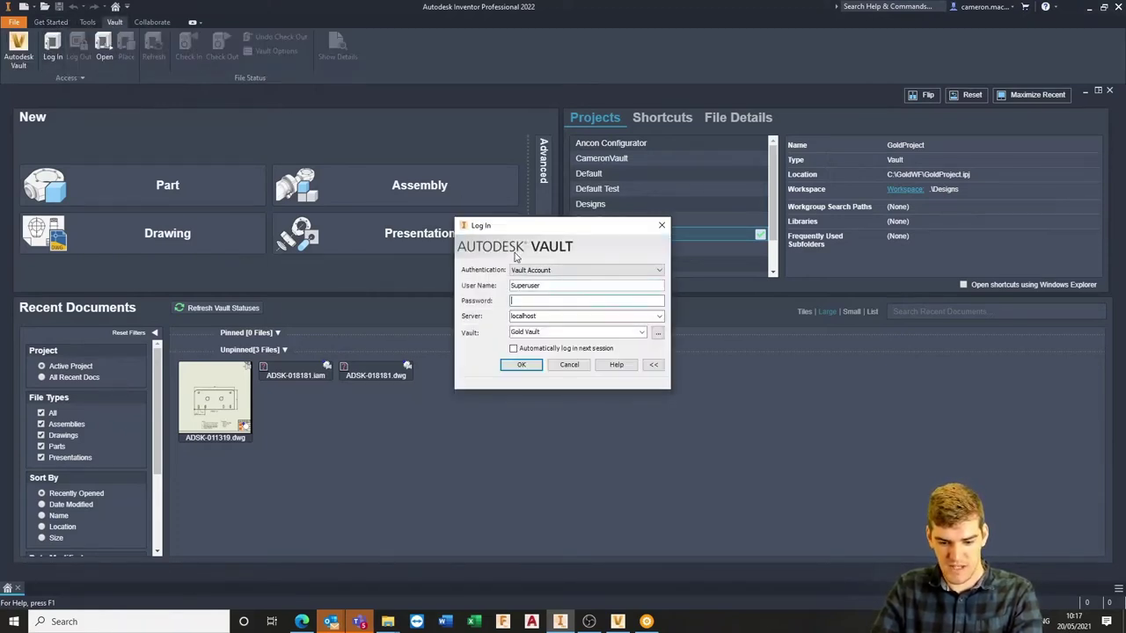
pyautogui.click(520, 366)
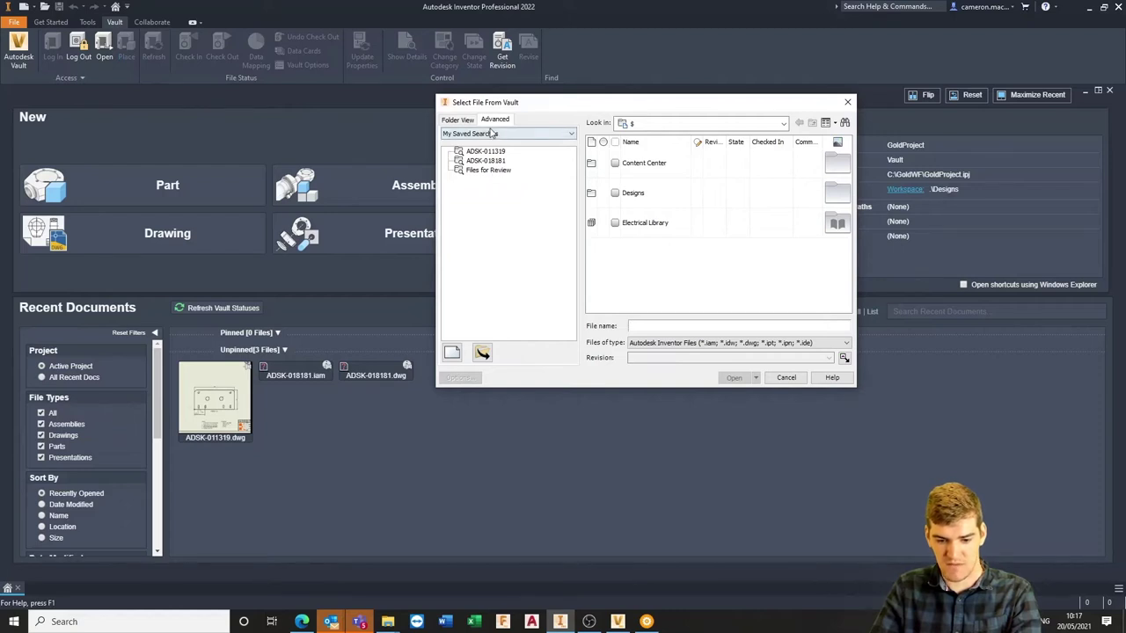
pyautogui.click(488, 171)
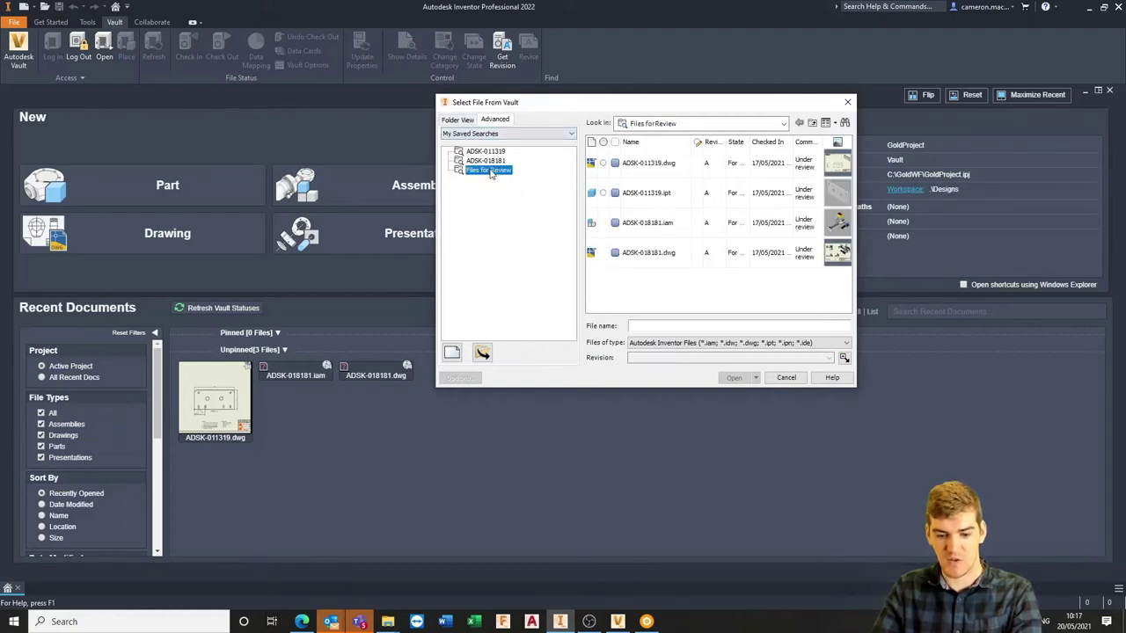
pyautogui.moveTo(589, 107); pyautogui.dragTo(511, 104)
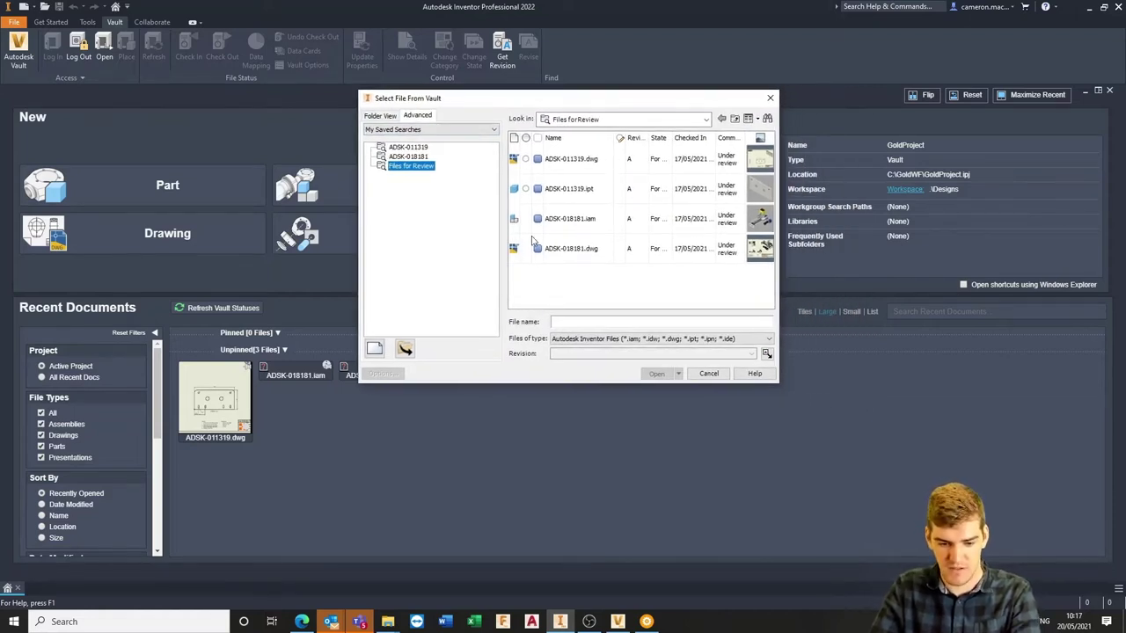
pyautogui.moveTo(455, 106); pyautogui.dragTo(453, 96)
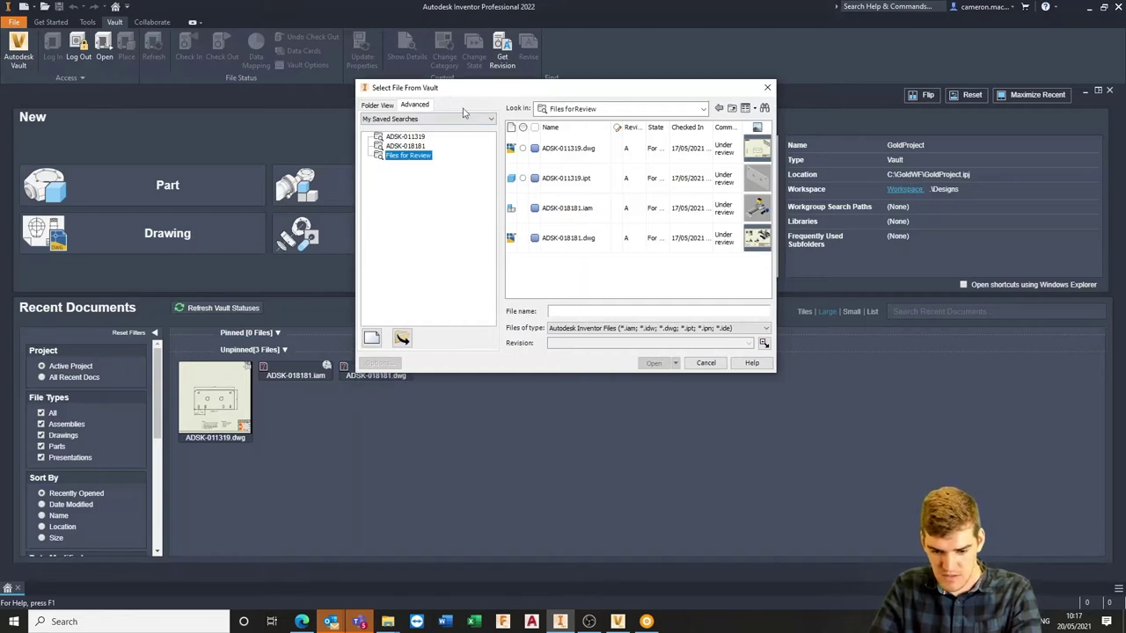
pyautogui.doubleClick(585, 179)
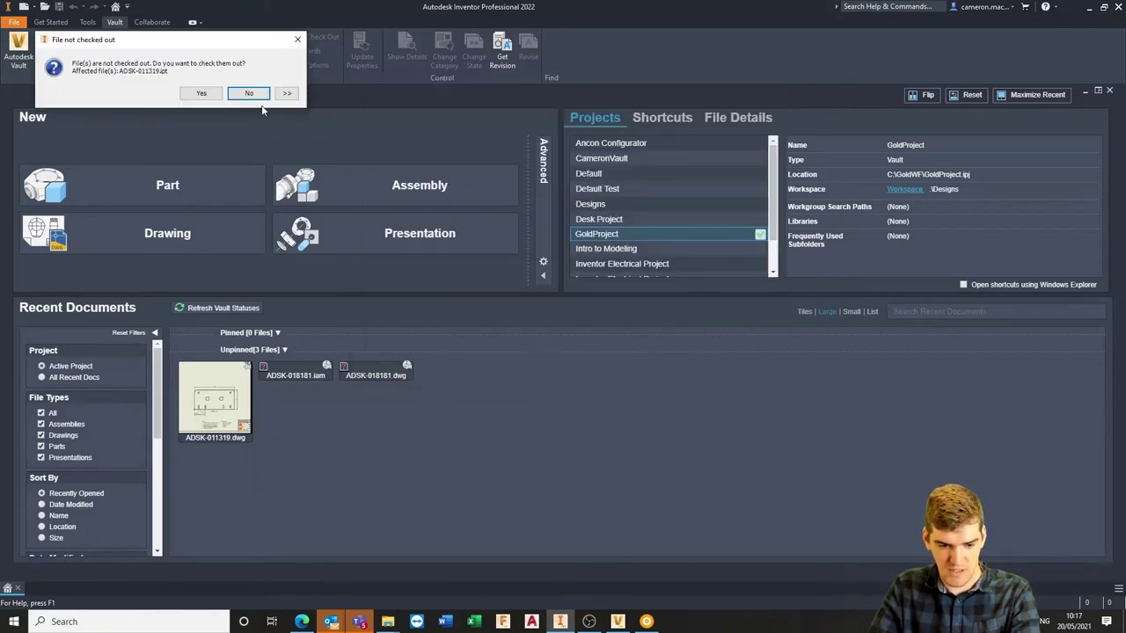
# - Check out the plate part ADSK-011319.ipt and accept updating its out-of-date properties
pyautogui.click(201, 93)
pyautogui.click(603, 431)
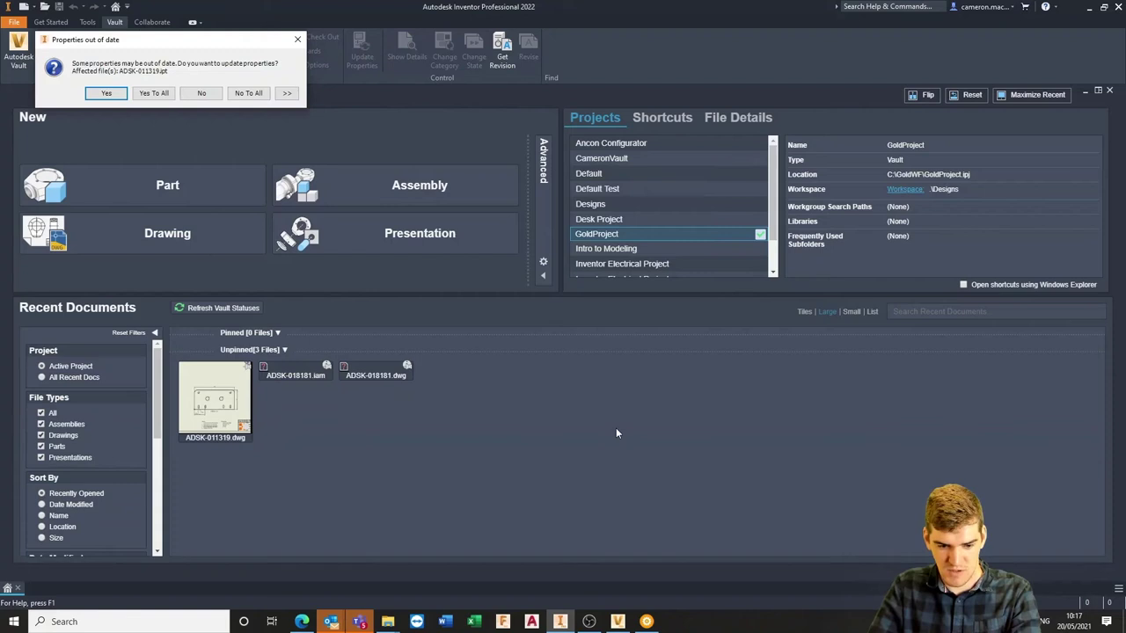
pyautogui.click(165, 89)
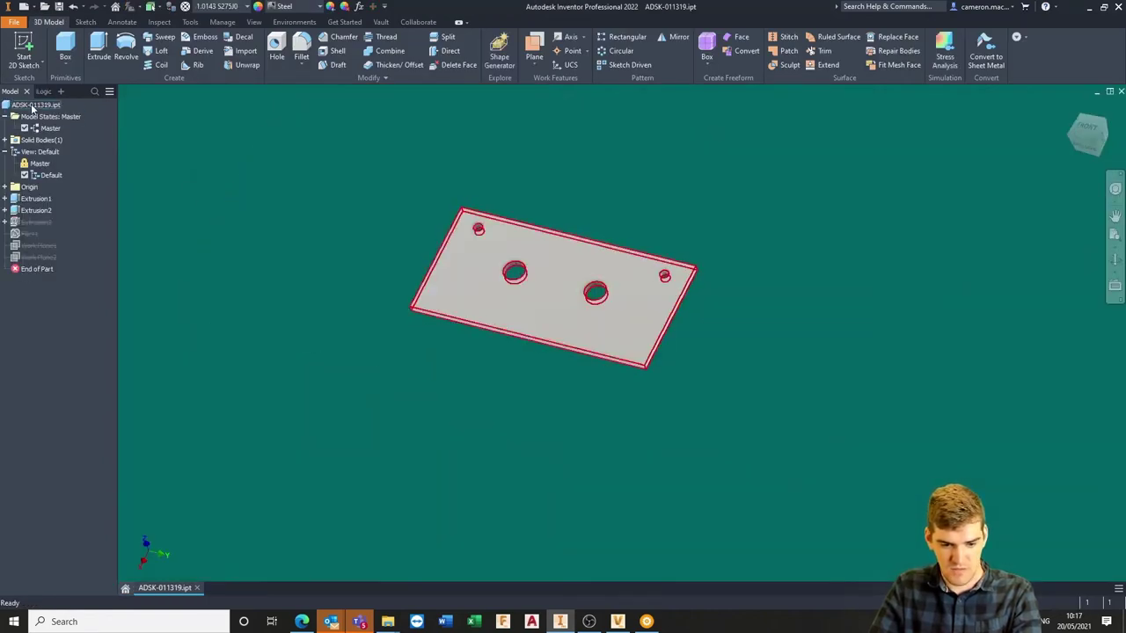
# - Refresh the part's Vault properties, then check ADSK-011319.ipt into Vault and close it
pyautogui.click(345, 22)
pyautogui.click(383, 22)
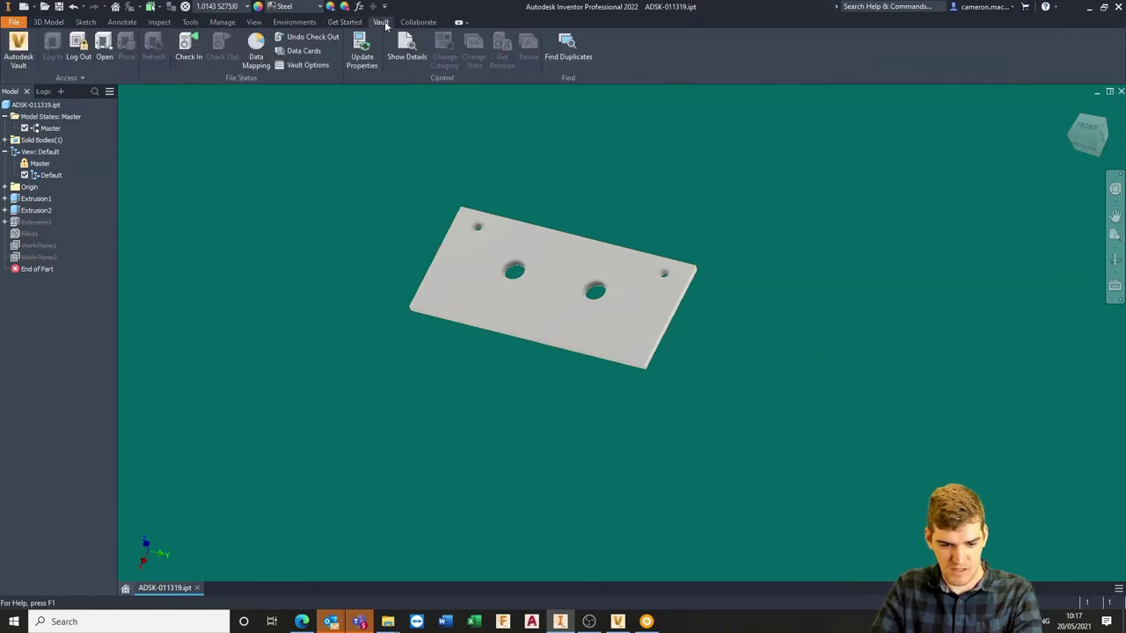
pyautogui.click(190, 48)
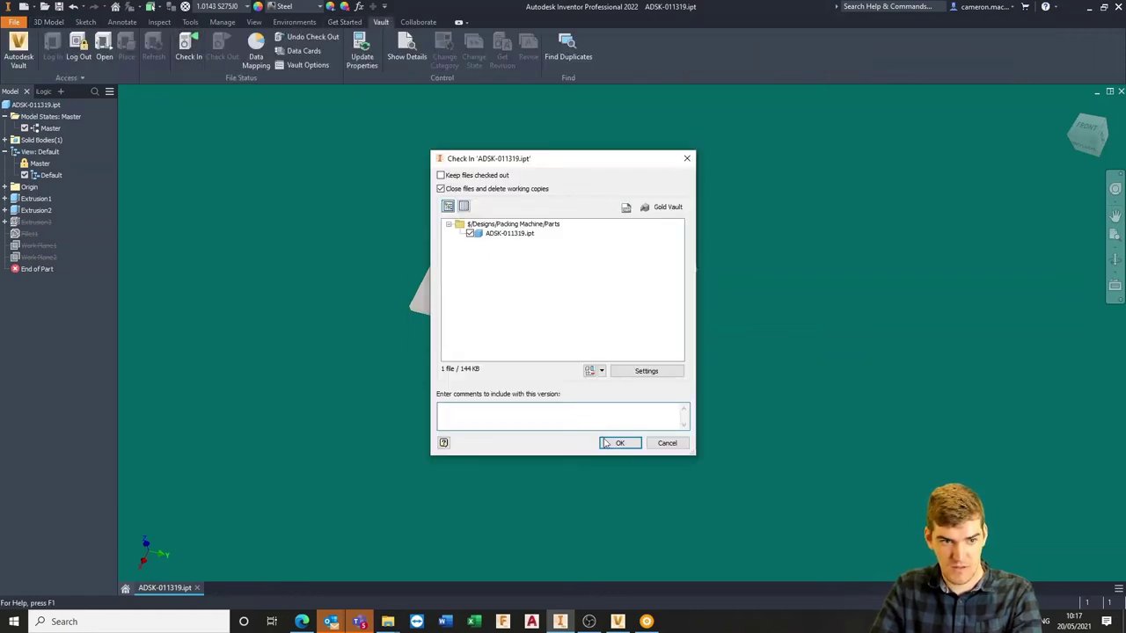
pyautogui.click(687, 161)
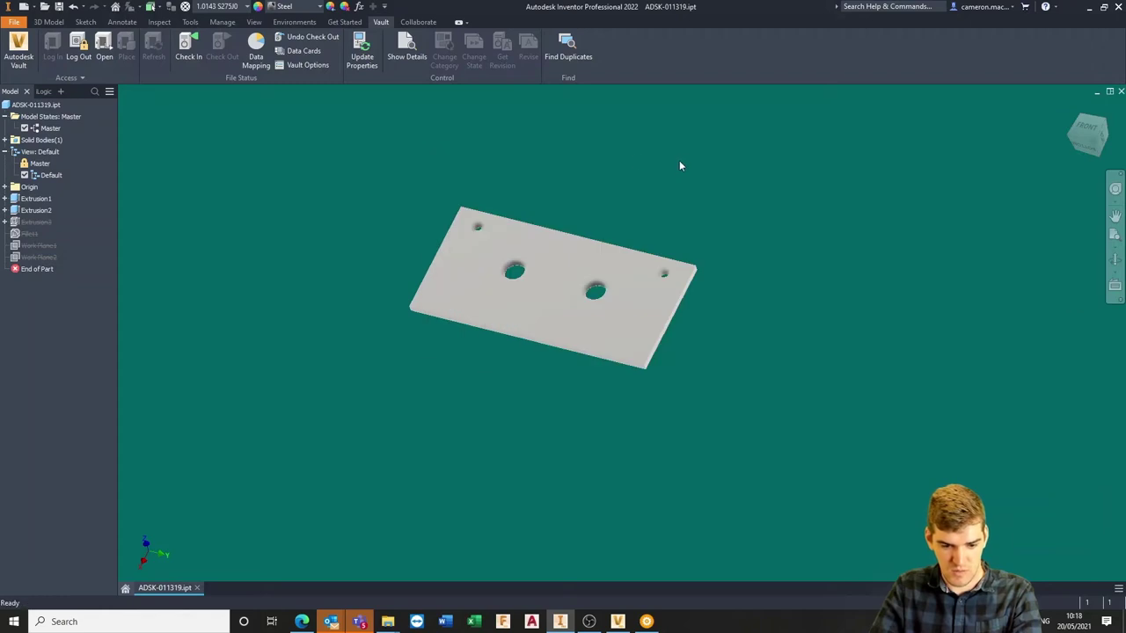
pyautogui.click(360, 58)
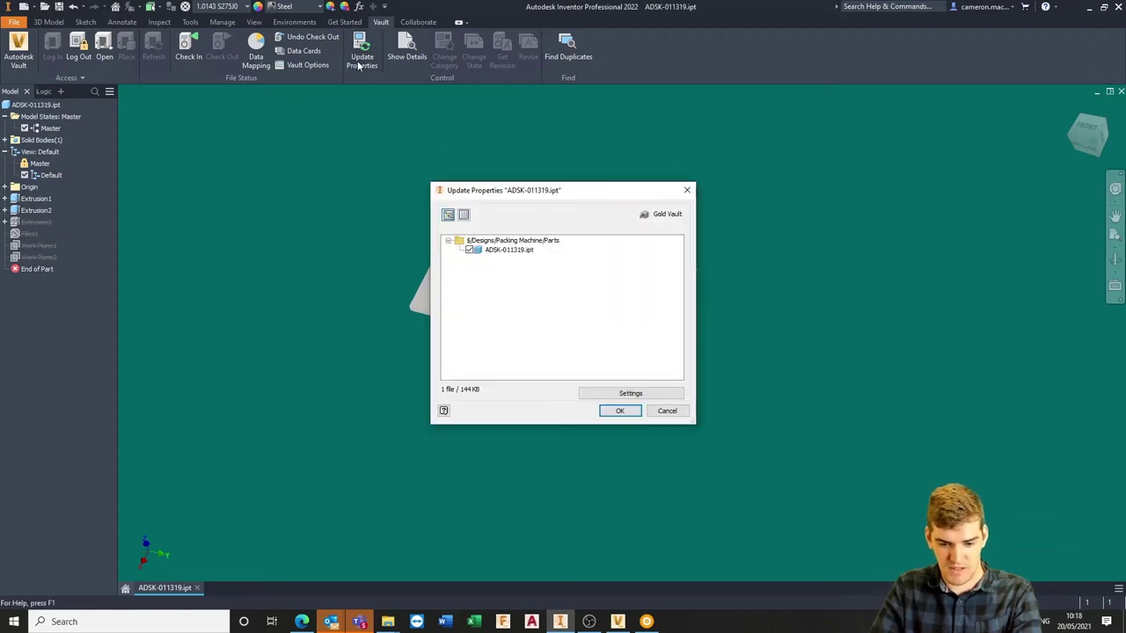
pyautogui.click(612, 411)
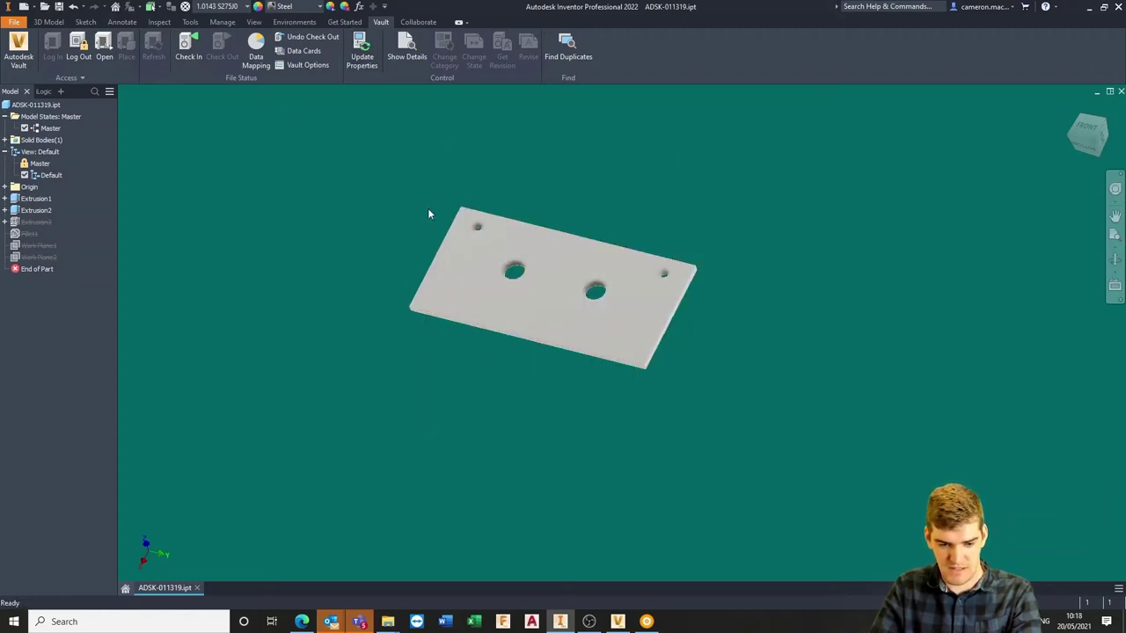
pyautogui.click(188, 46)
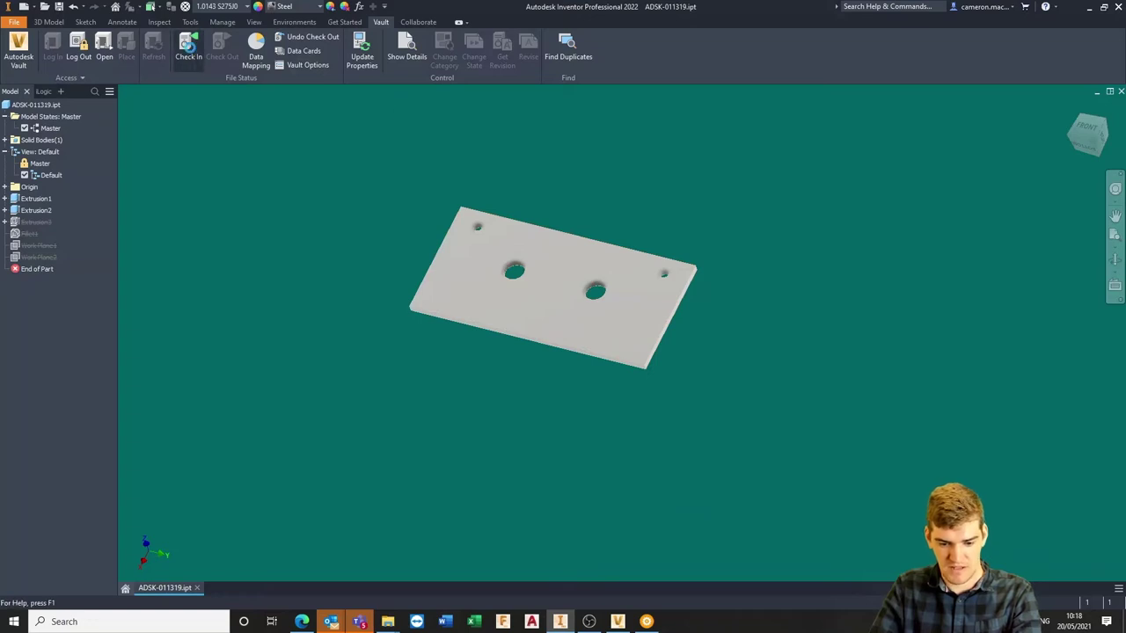
pyautogui.click(618, 443)
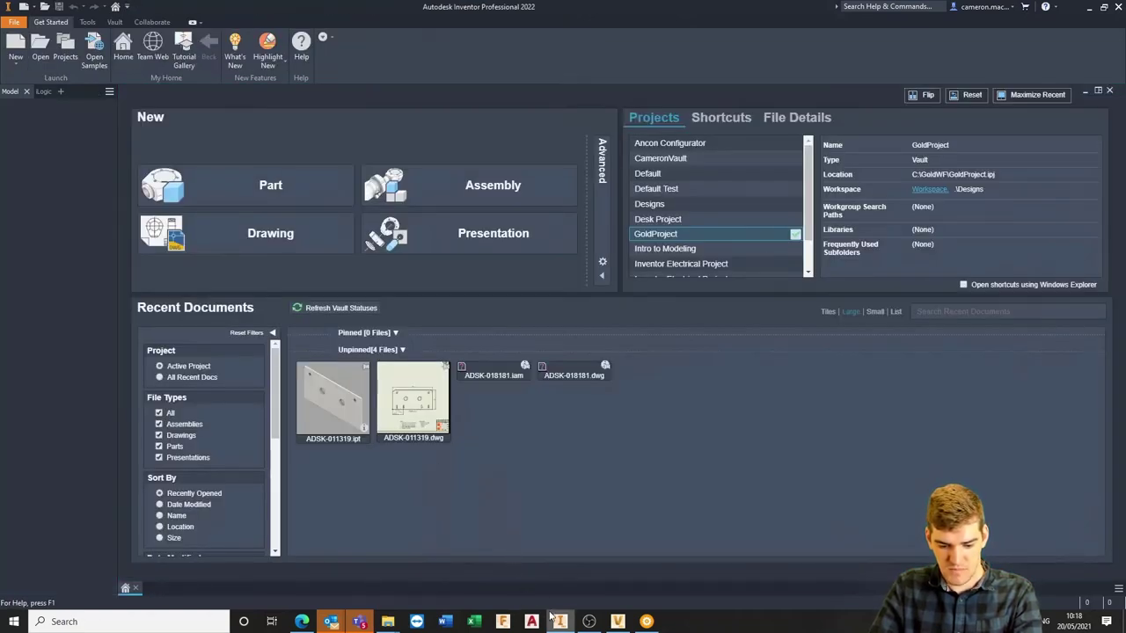
# - Back in Vault, select all four files in the Files for Review search
pyautogui.click(618, 622)
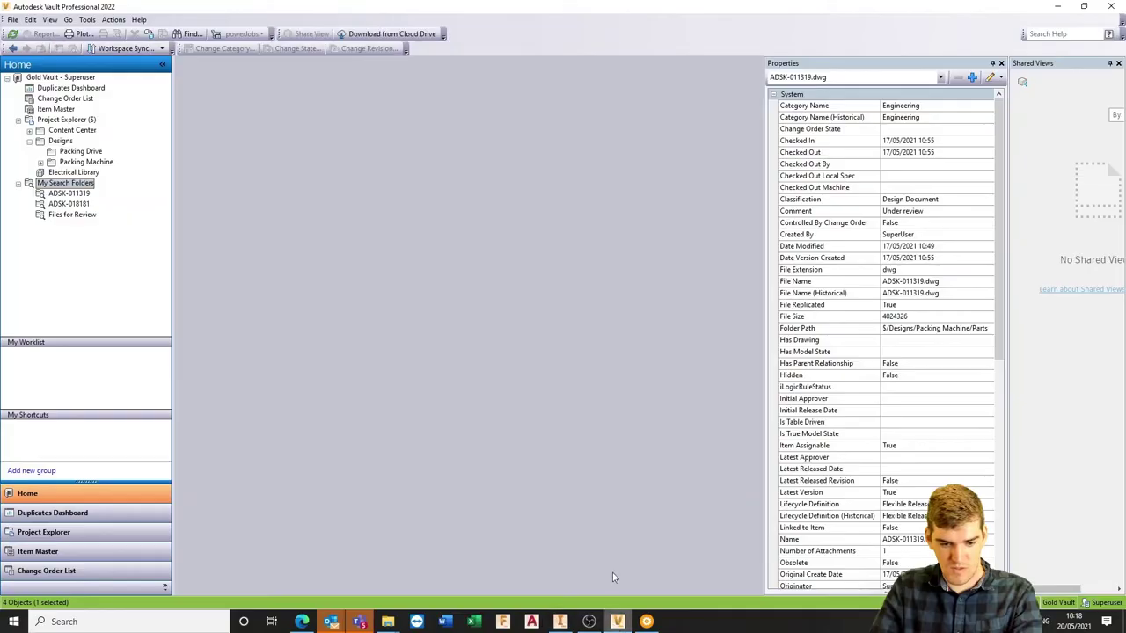
pyautogui.click(61, 216)
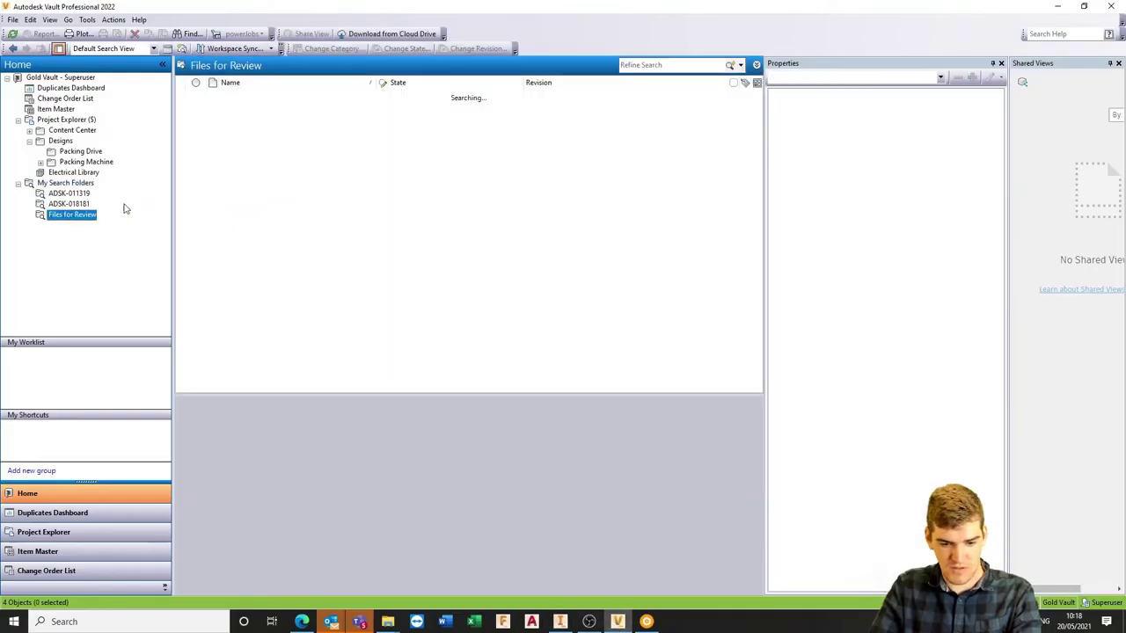
pyautogui.click(385, 144)
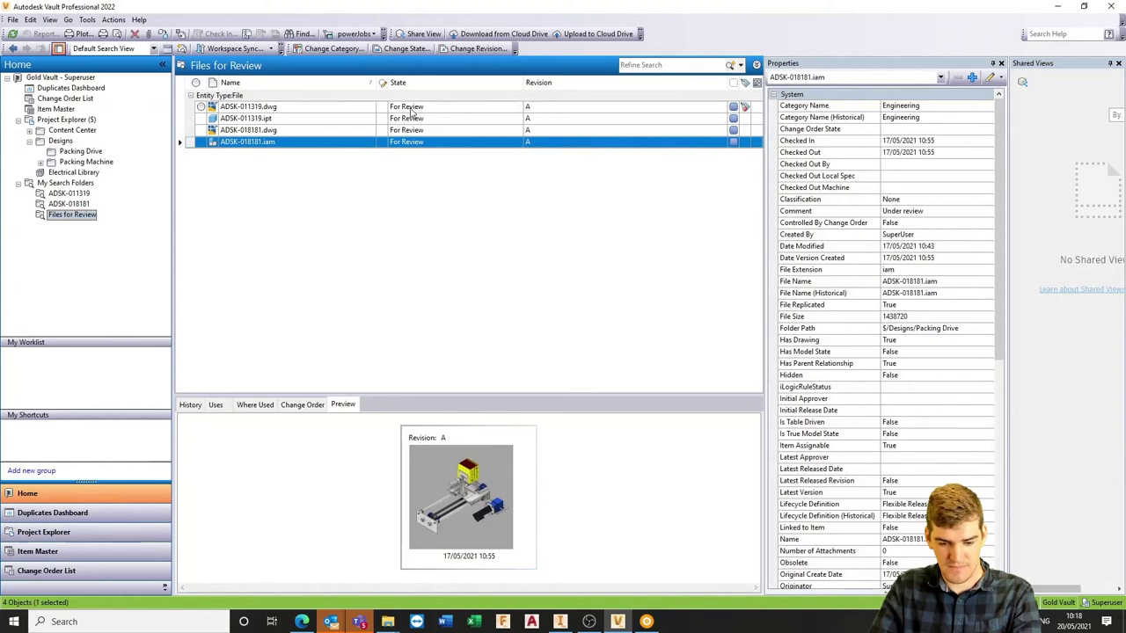
pyautogui.keyDown('ctrl'); pyautogui.click(413, 107); pyautogui.keyUp('ctrl')
pyautogui.keyDown('shift'); pyautogui.click(414, 143); pyautogui.keyUp('shift')
# - Attempt to change them to Released; after the refusal, select only ADSK-011319.ipt
pyautogui.click(405, 49)
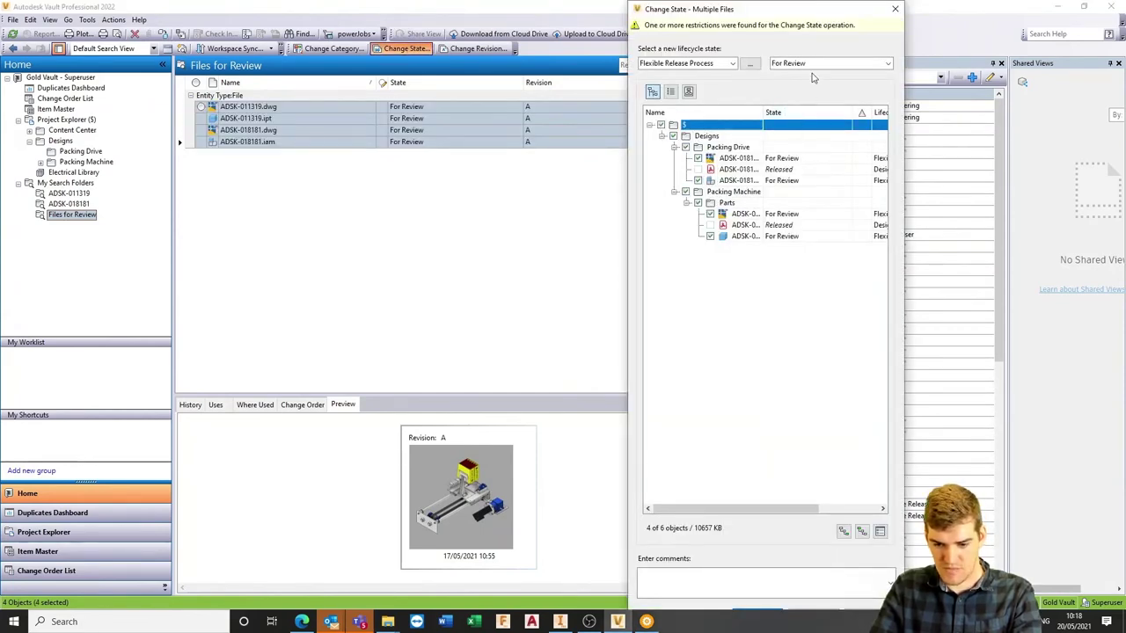
pyautogui.click(887, 63)
pyautogui.click(802, 97)
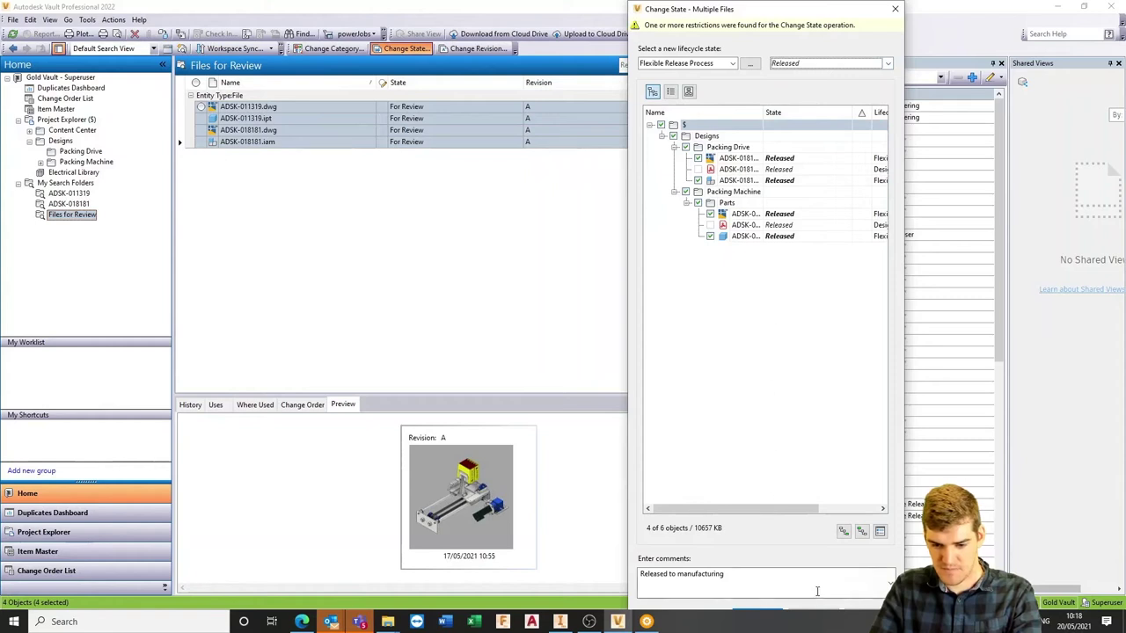
pyautogui.moveTo(742, 4)
pyautogui.mouseDown()
pyautogui.moveTo(744, 118)
pyautogui.moveTo(744, 24)
pyautogui.mouseUp()
pyautogui.click(759, 528)
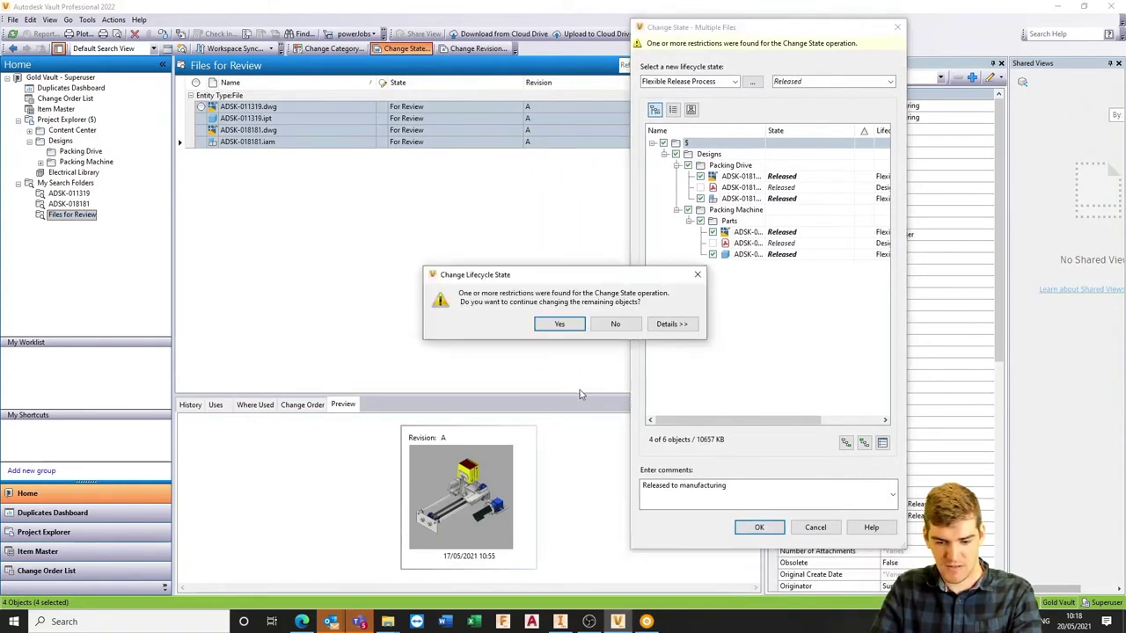
pyautogui.click(570, 326)
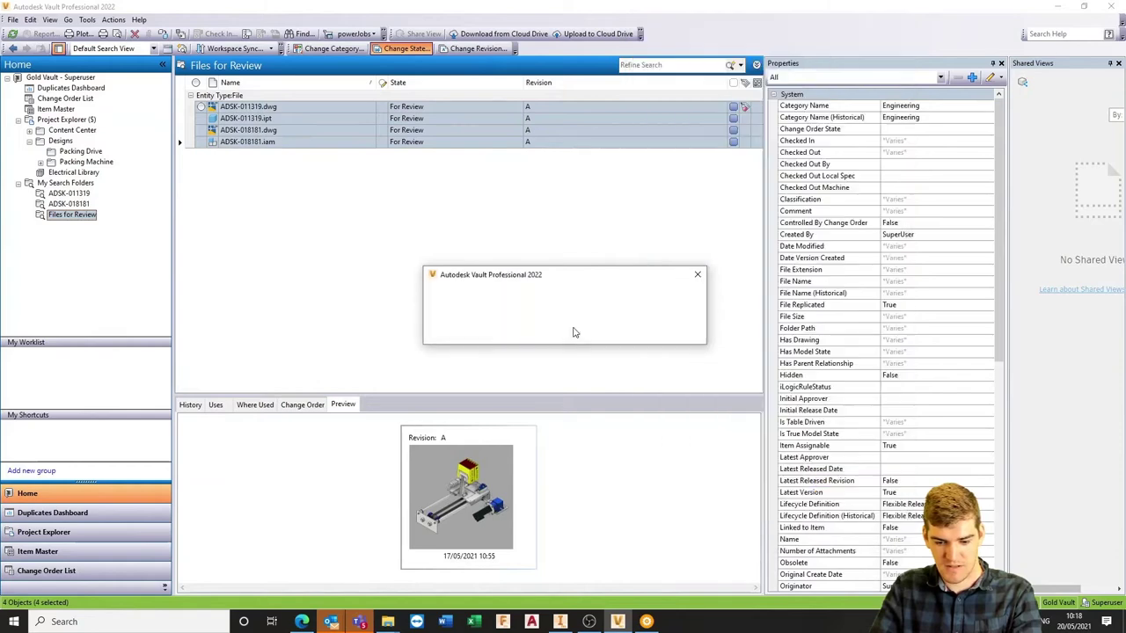
pyautogui.click(691, 280)
pyautogui.click(291, 119)
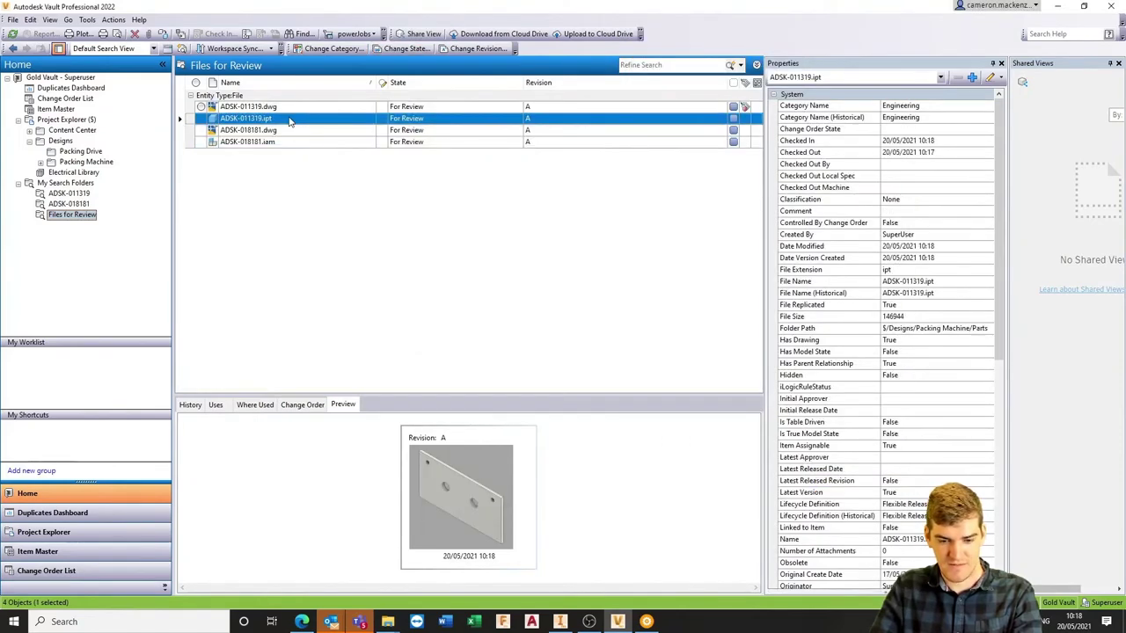
pyautogui.click(389, 143)
pyautogui.keyDown('ctrl'); pyautogui.click(390, 108); pyautogui.keyUp('ctrl')
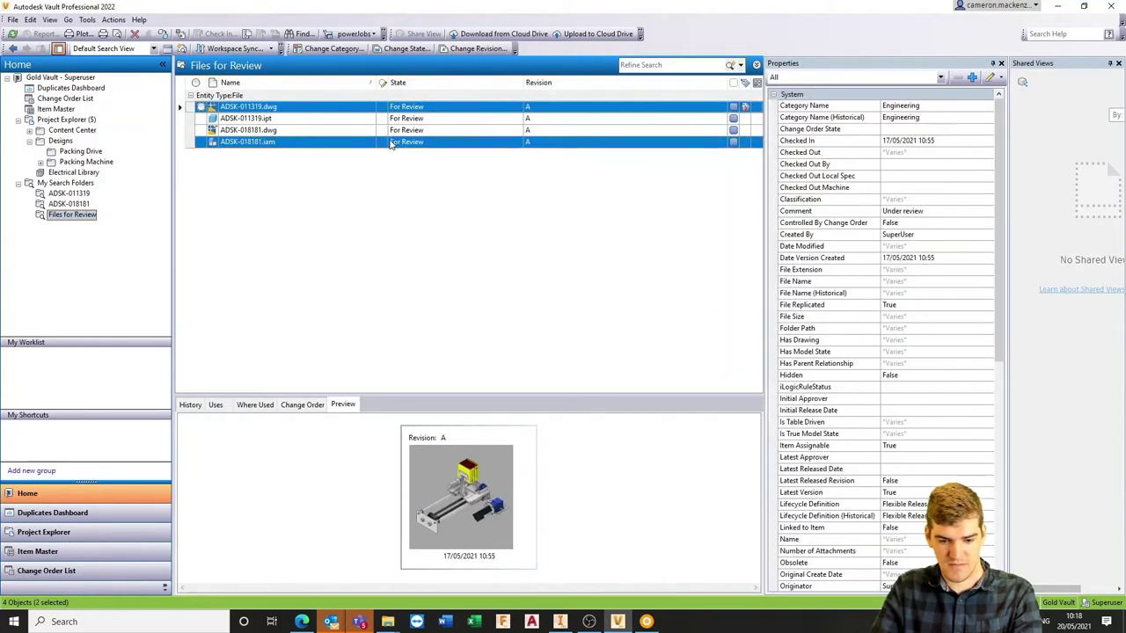
pyautogui.hotkey('ctrl', 'a')
pyautogui.click(403, 48)
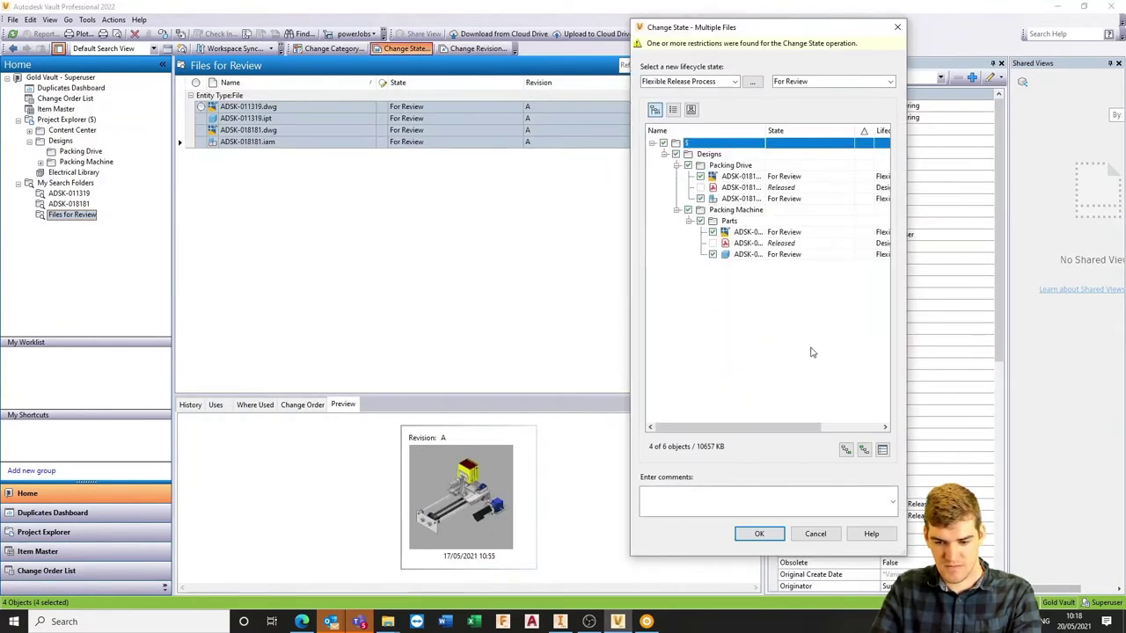
pyautogui.click(832, 81)
pyautogui.click(792, 123)
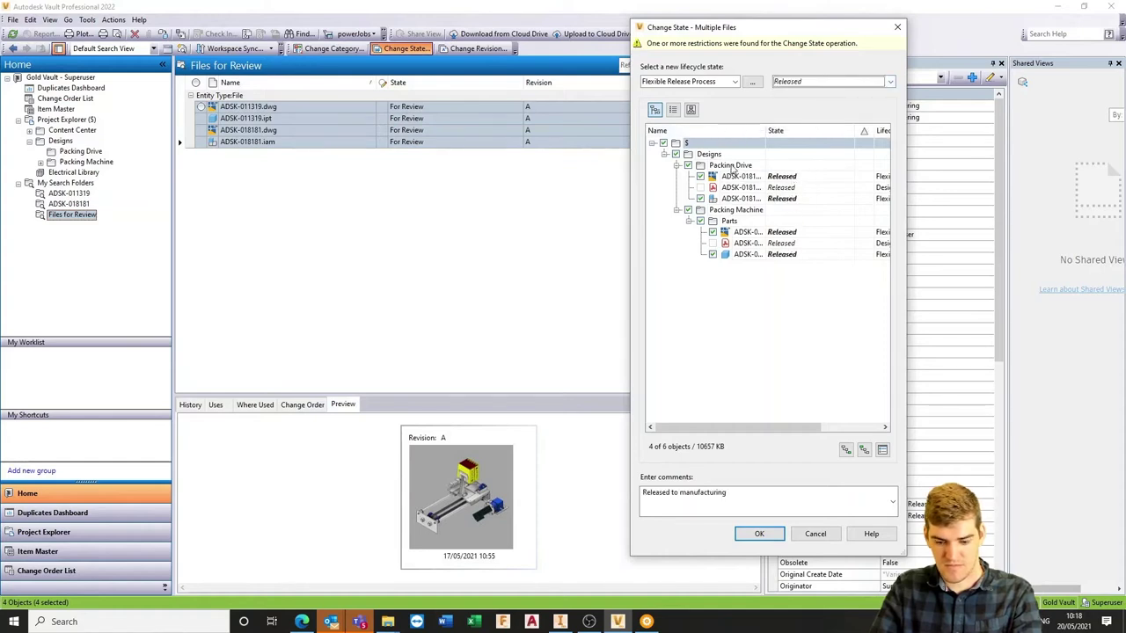
pyautogui.click(758, 533)
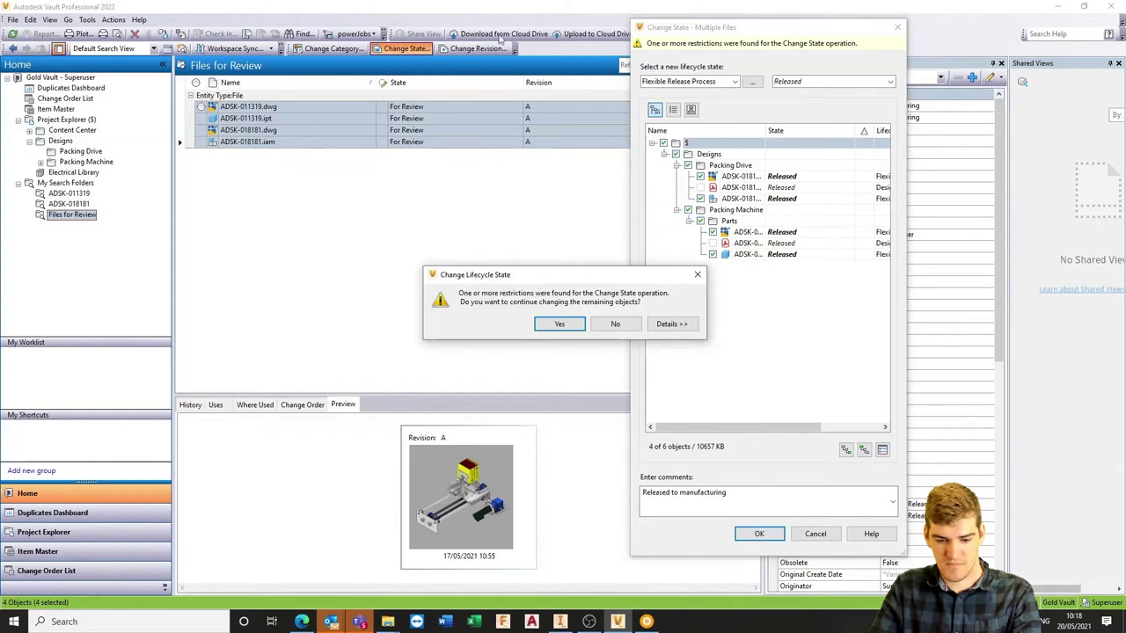
pyautogui.click(559, 324)
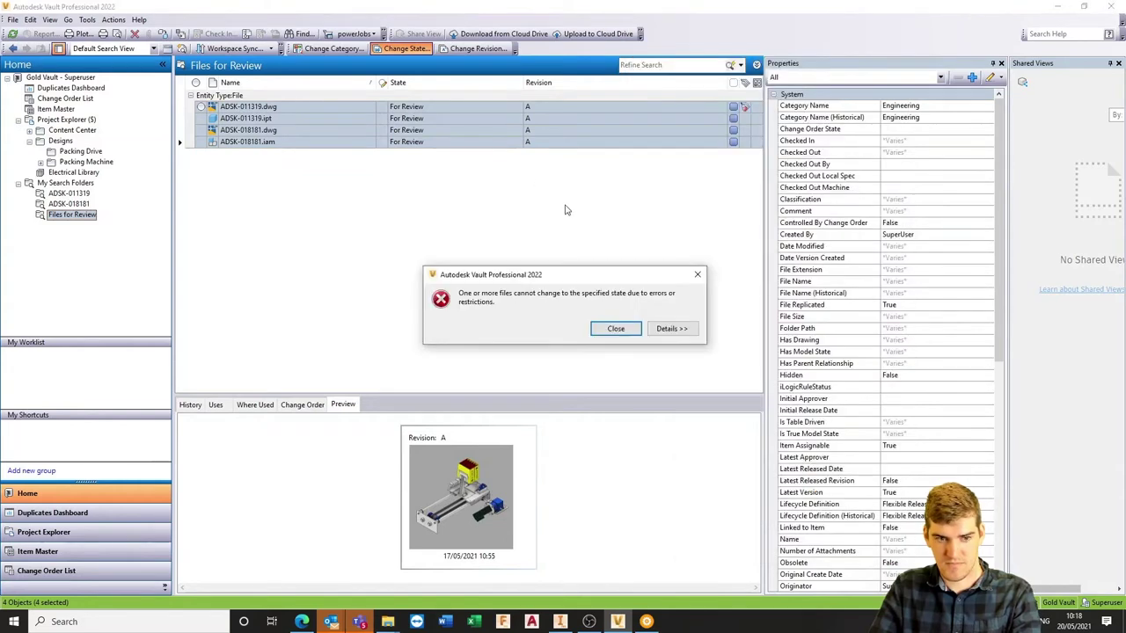
pyautogui.click(684, 328)
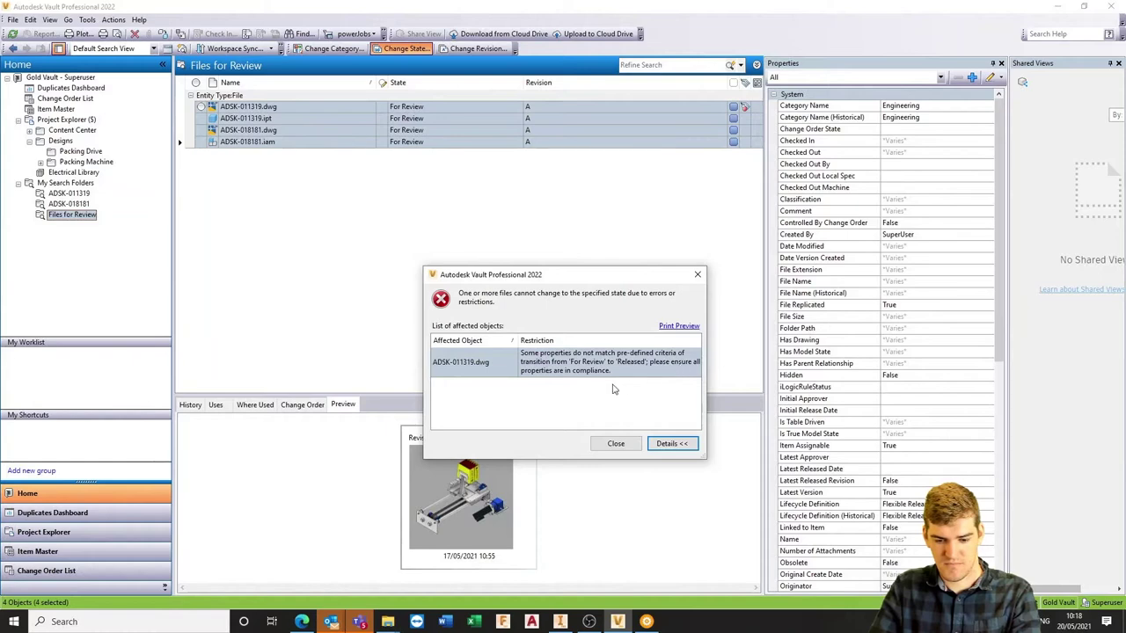
pyautogui.click(698, 274)
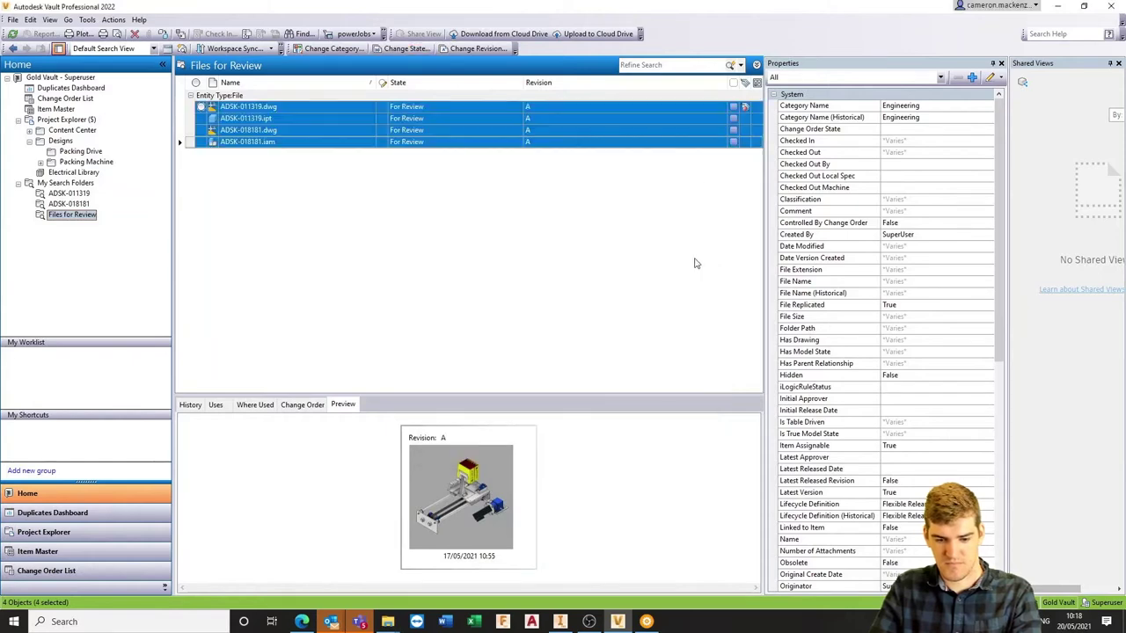
pyautogui.click(641, 118)
pyautogui.click(659, 106)
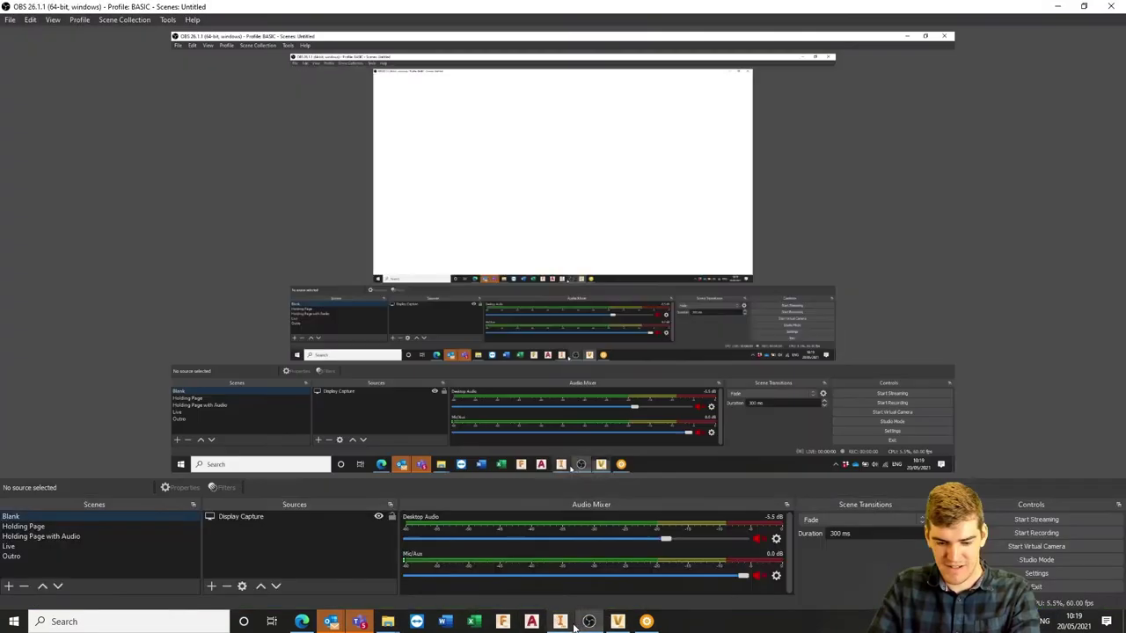
pyautogui.click(559, 621)
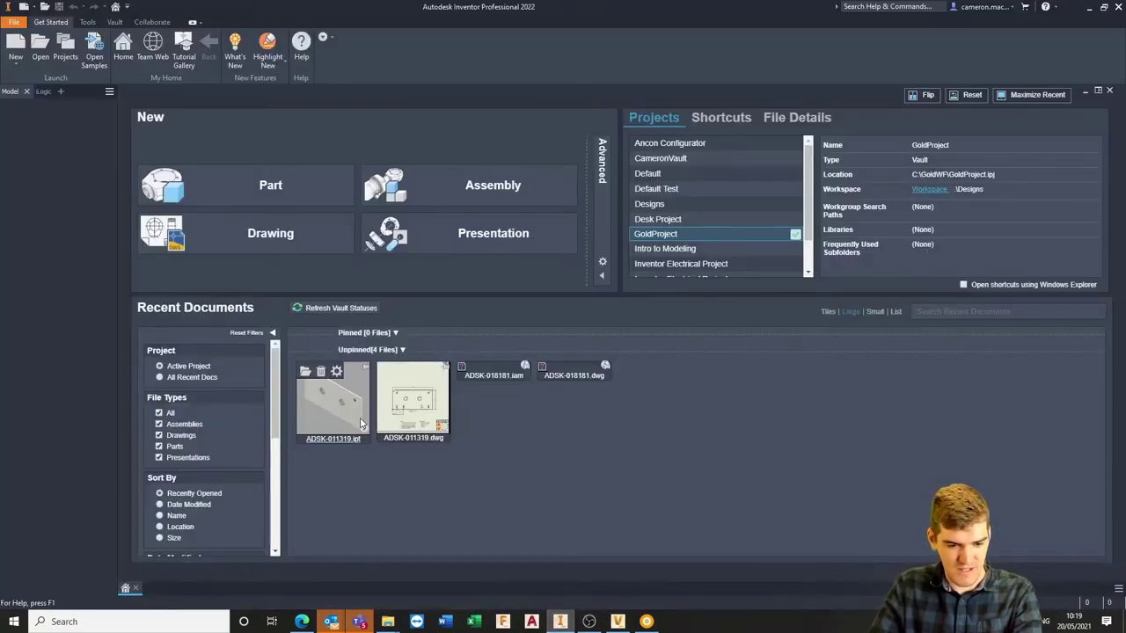
# - Open ADSK-011319.dwg from Vault's Files for Review, checking it out and updating all properties
pyautogui.click(114, 22)
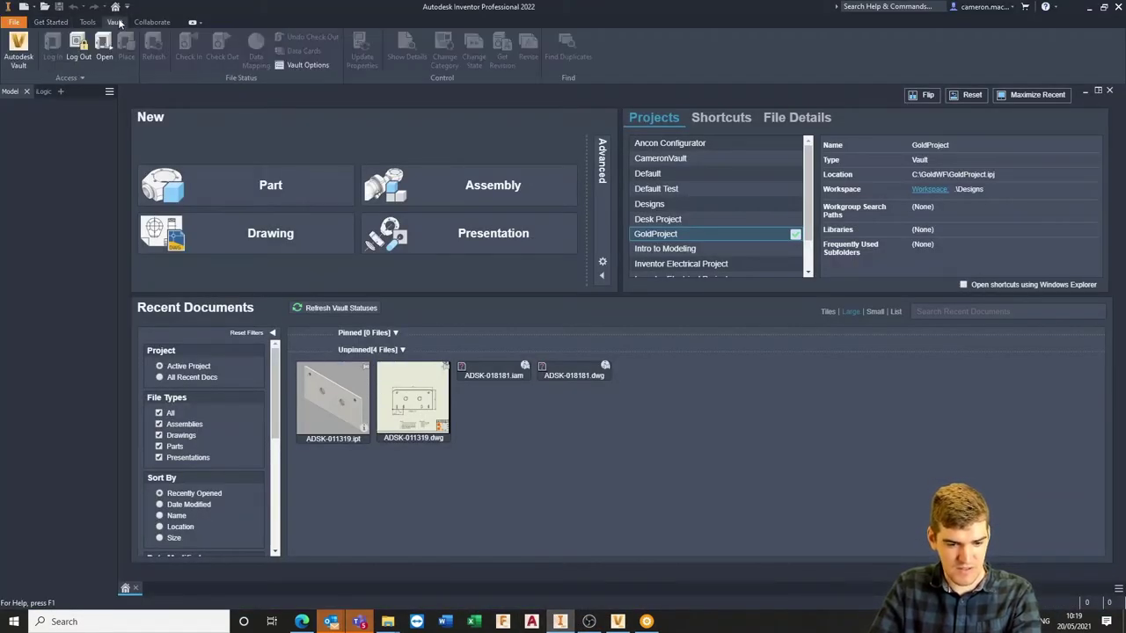
pyautogui.click(104, 46)
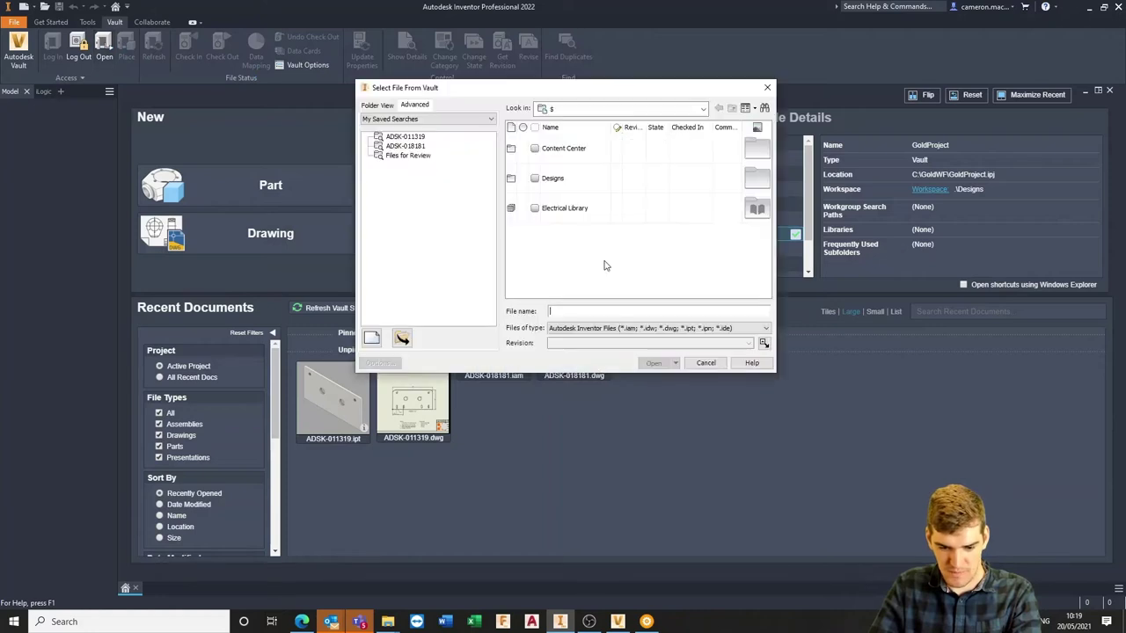
pyautogui.click(407, 155)
pyautogui.click(601, 179)
pyautogui.doubleClick(600, 180)
pyautogui.click(201, 93)
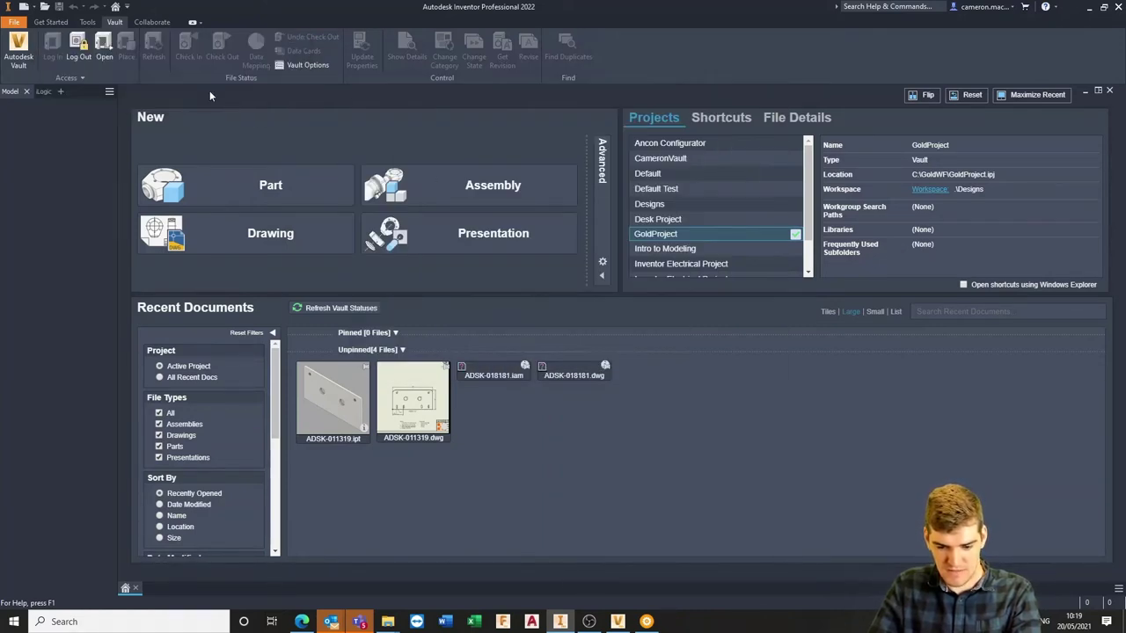
pyautogui.click(610, 427)
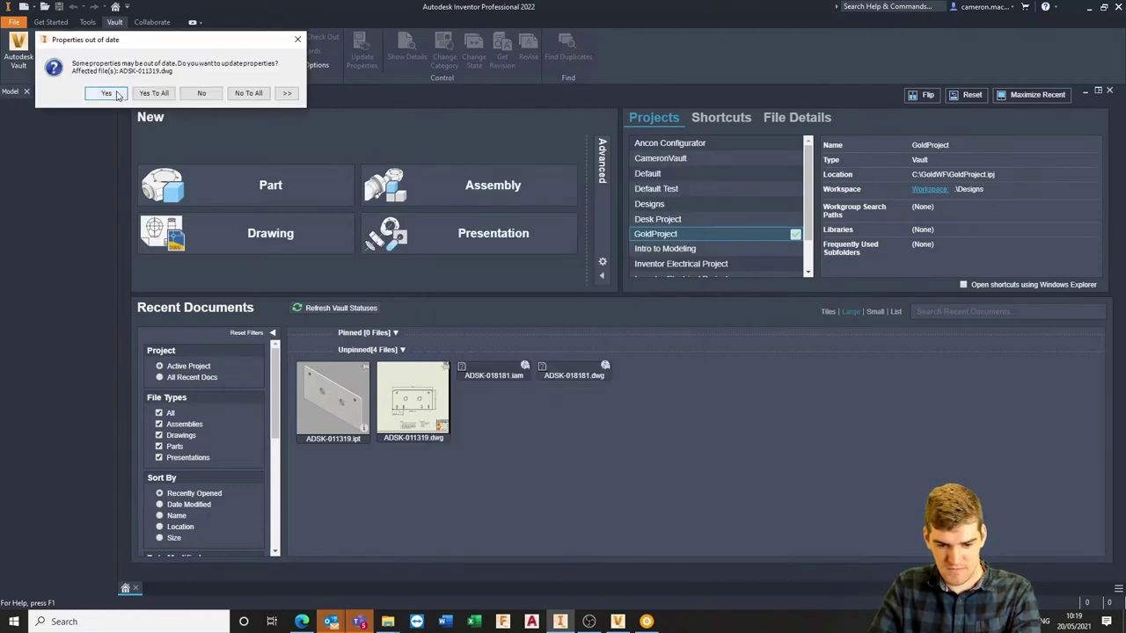
pyautogui.click(153, 92)
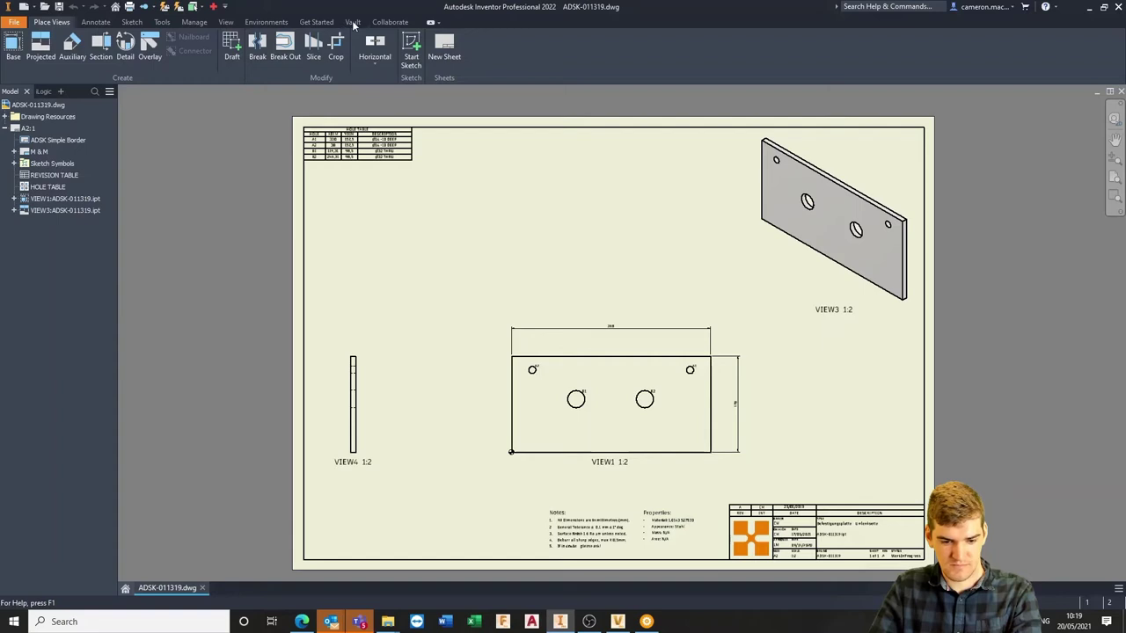
# - Update the drawing's Vault properties, check in drawing and part, deleting local copies
pyautogui.click(352, 22)
pyautogui.click(362, 58)
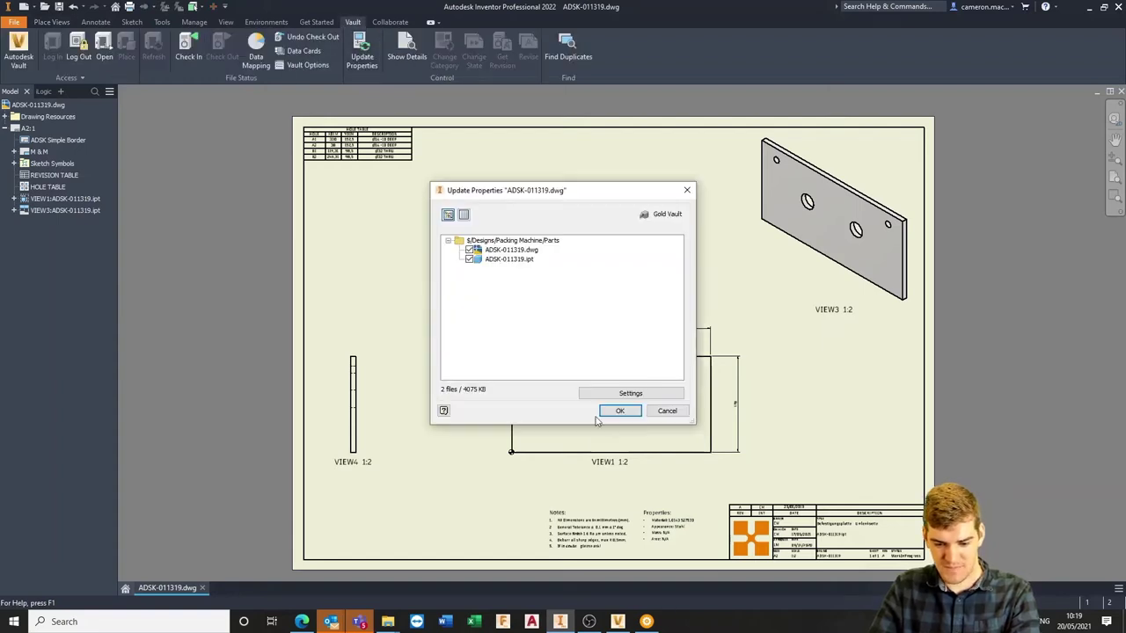
pyautogui.click(618, 412)
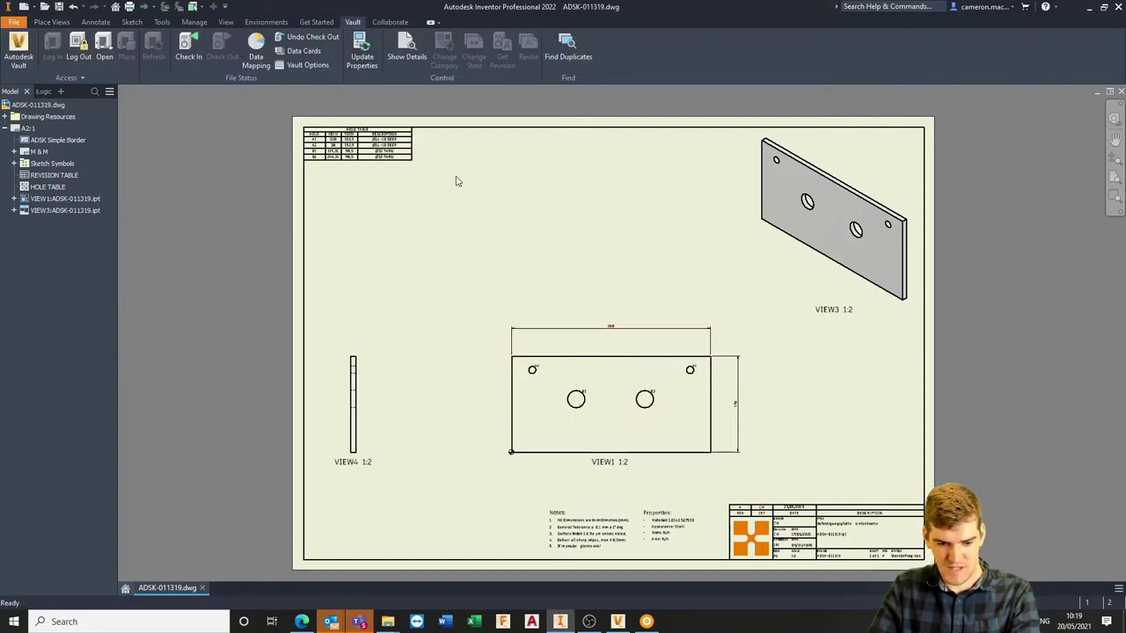
pyautogui.click(303, 89)
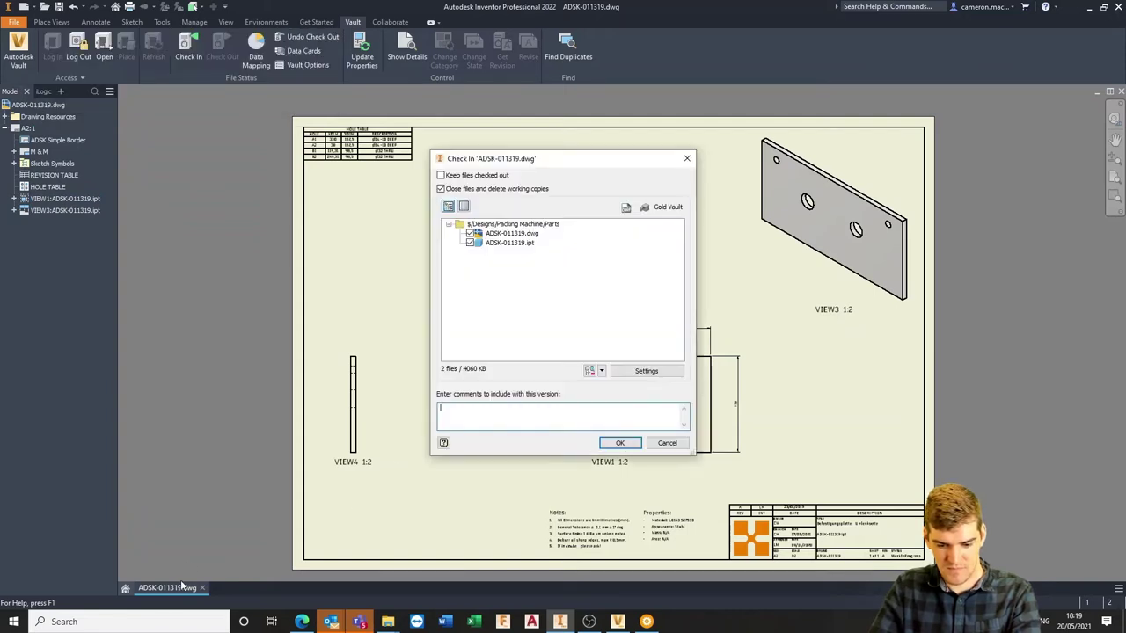
pyautogui.click(620, 443)
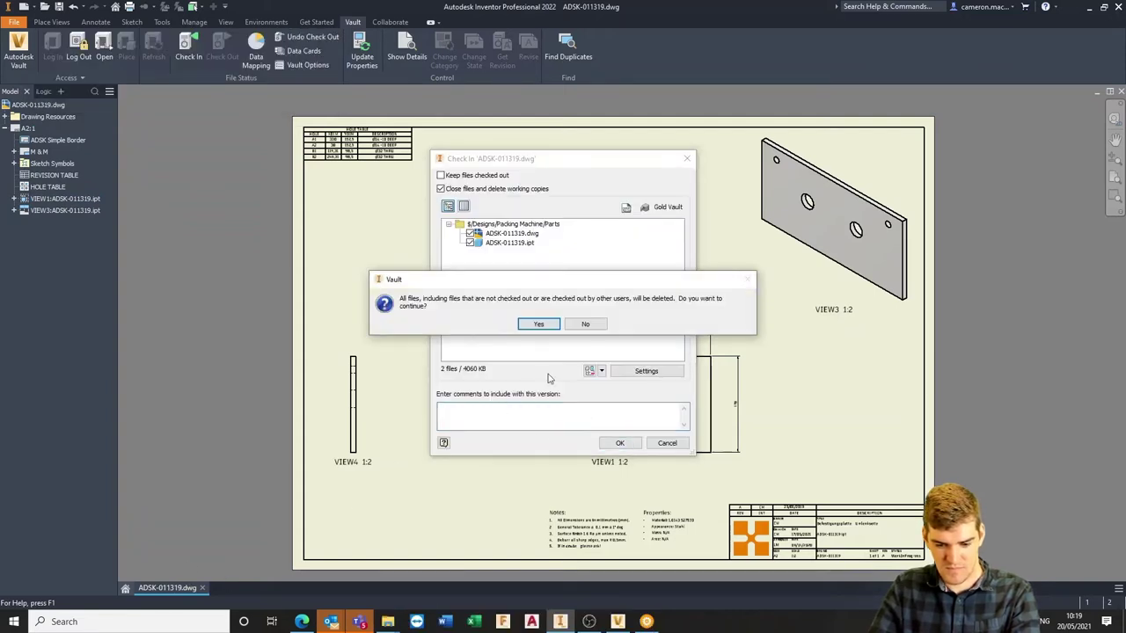
pyautogui.click(540, 325)
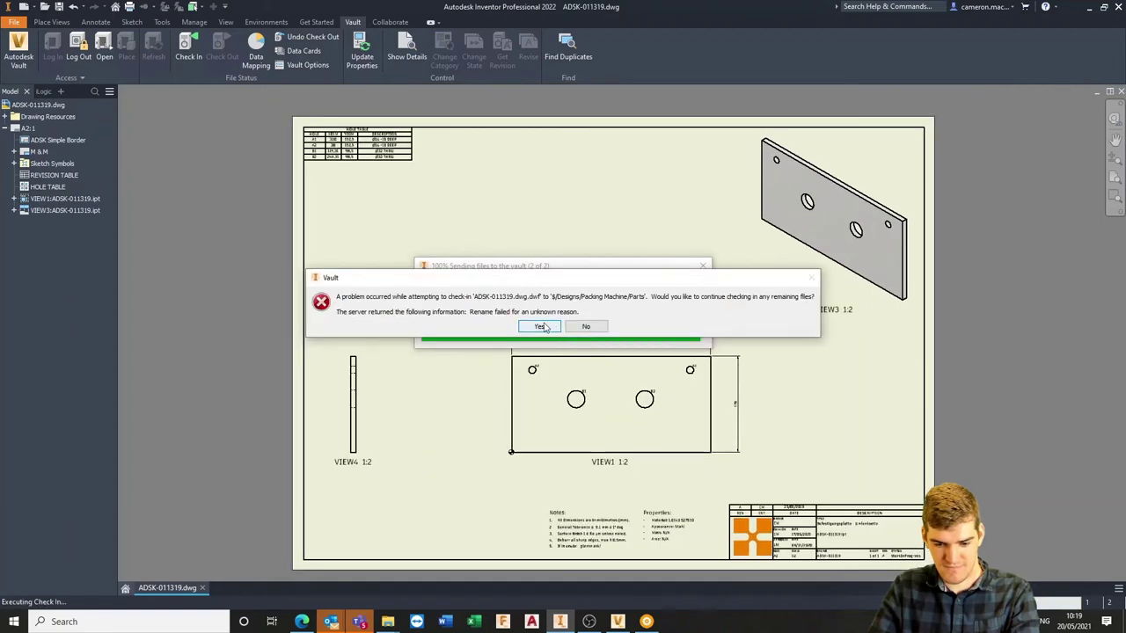
pyautogui.click(539, 327)
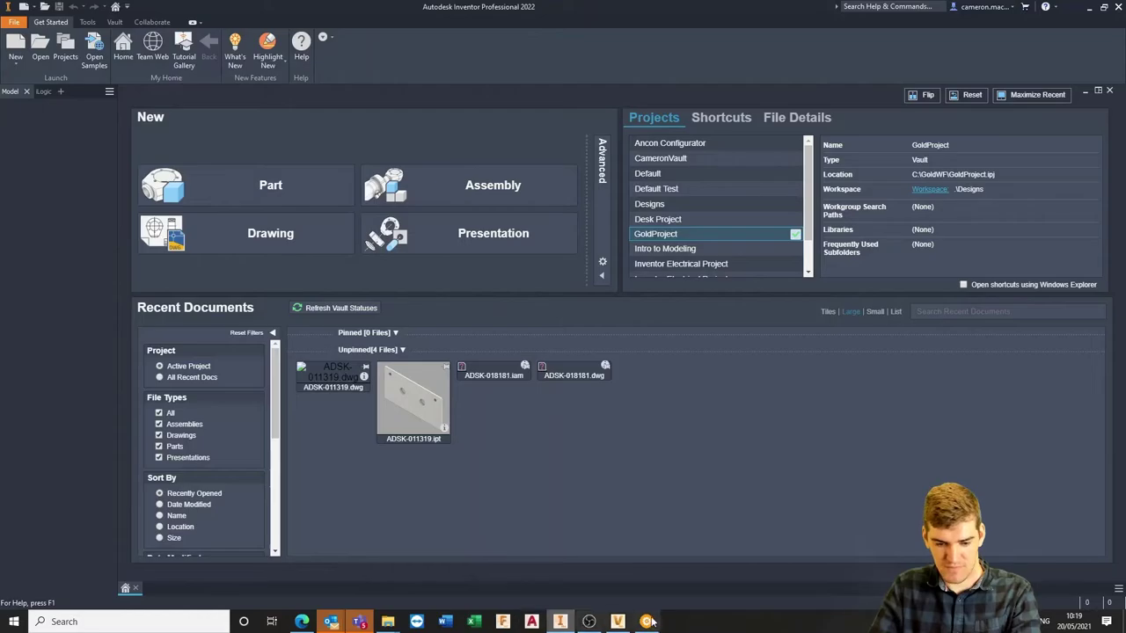
pyautogui.click(617, 621)
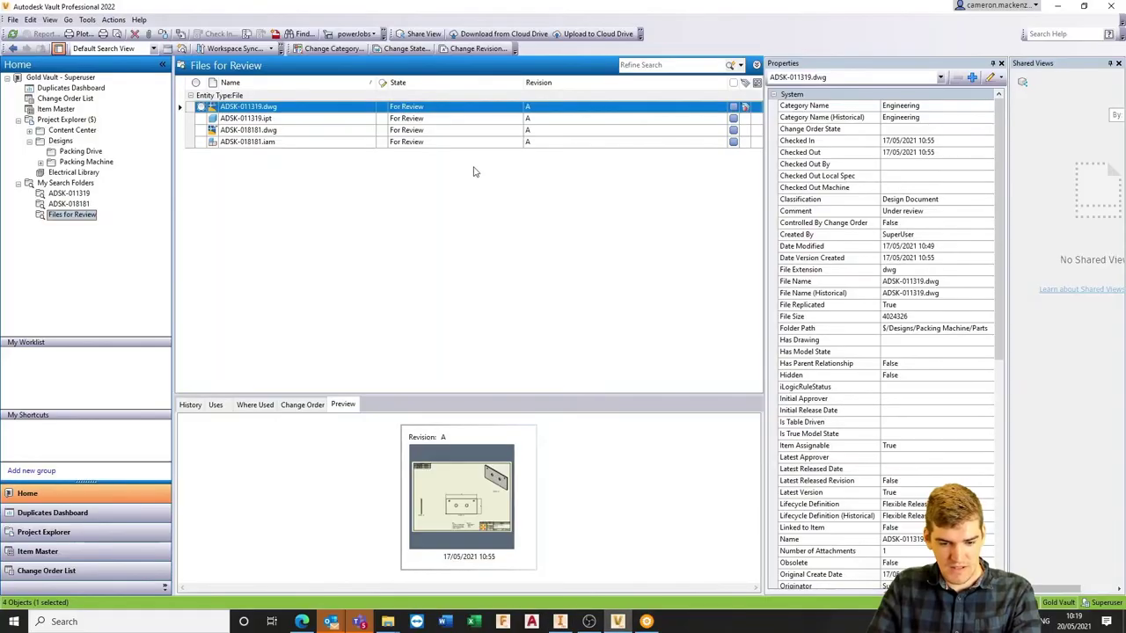
# - Select all four review files and set them to Released with comment 'Released to manufacturing'
pyautogui.keyDown('ctrl'); pyautogui.click(380, 143); pyautogui.keyUp('ctrl')
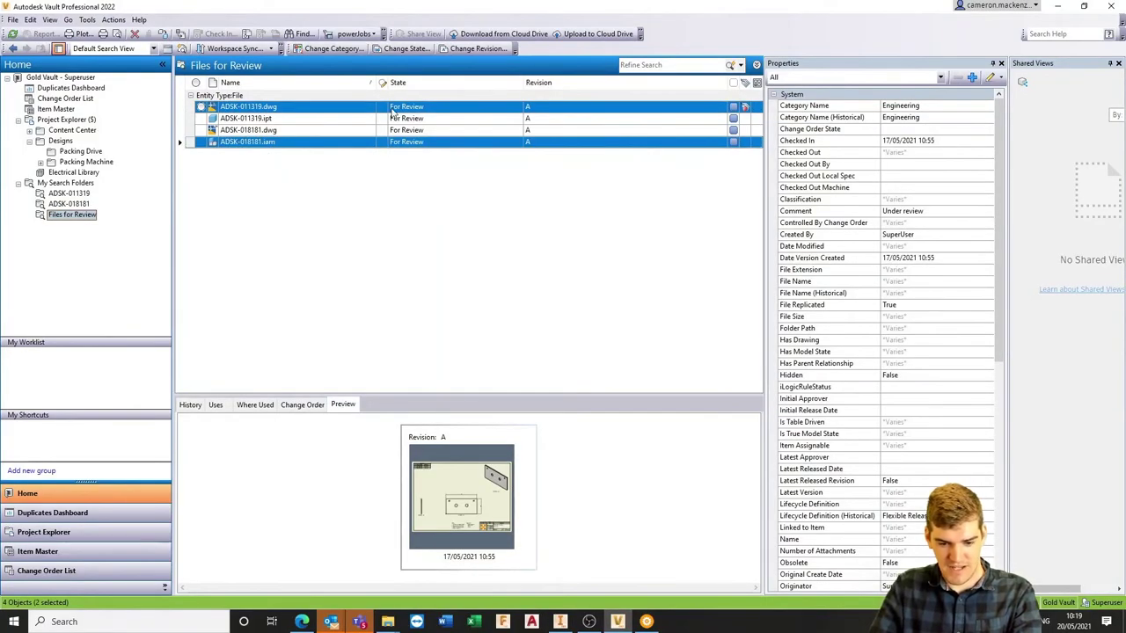
pyautogui.keyDown('shift'); pyautogui.click(394, 109); pyautogui.keyUp('shift')
pyautogui.click(406, 48)
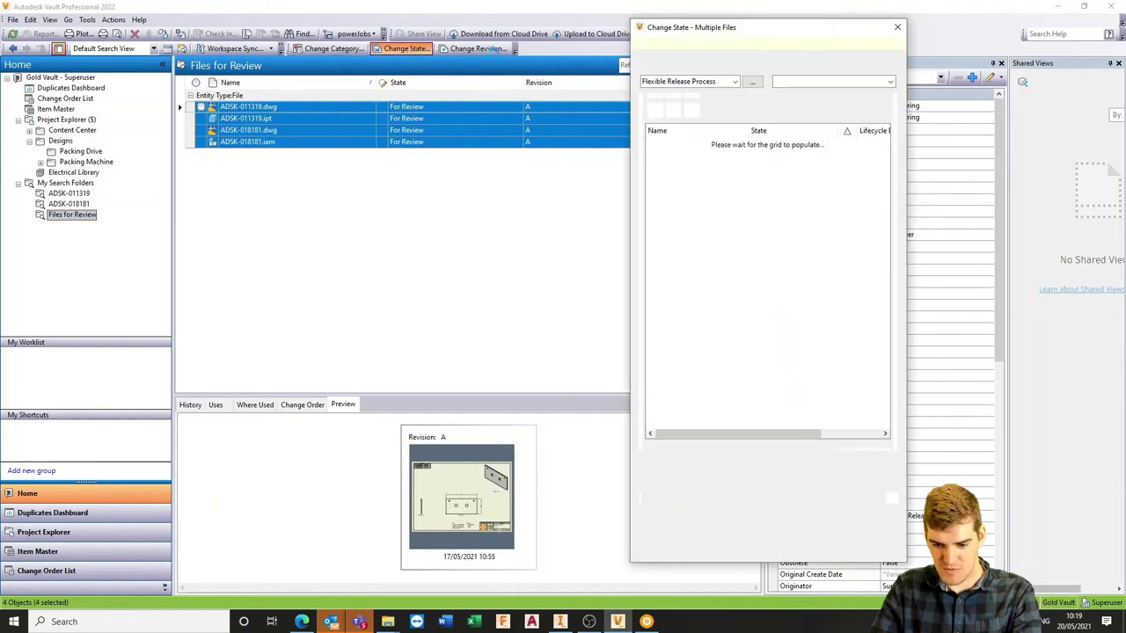
pyautogui.click(790, 83)
pyautogui.click(807, 117)
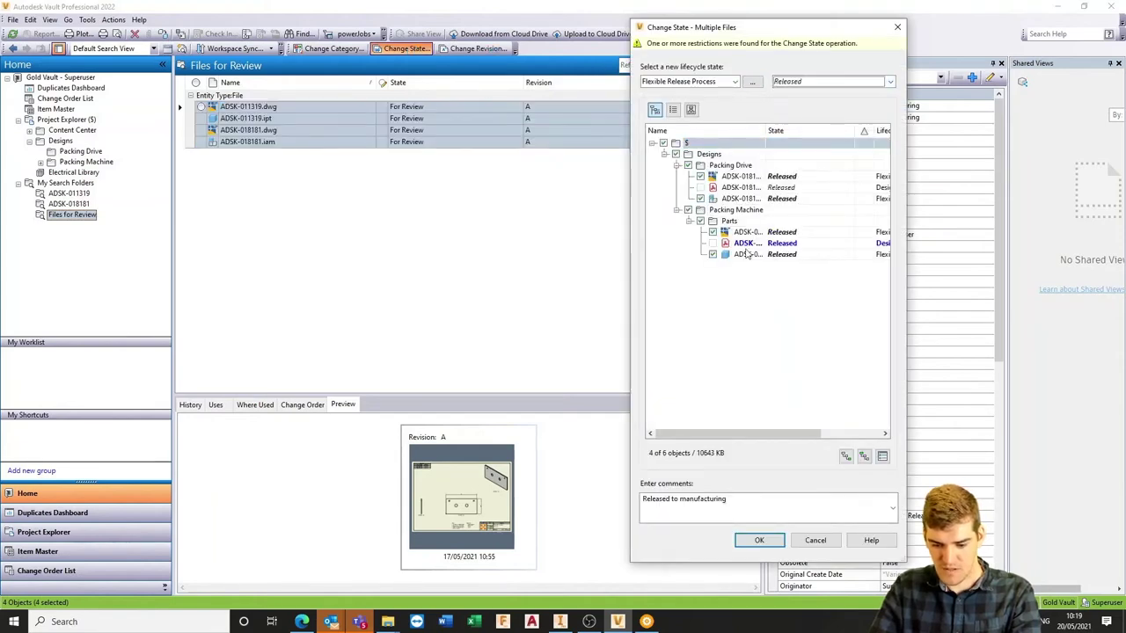
pyautogui.click(759, 540)
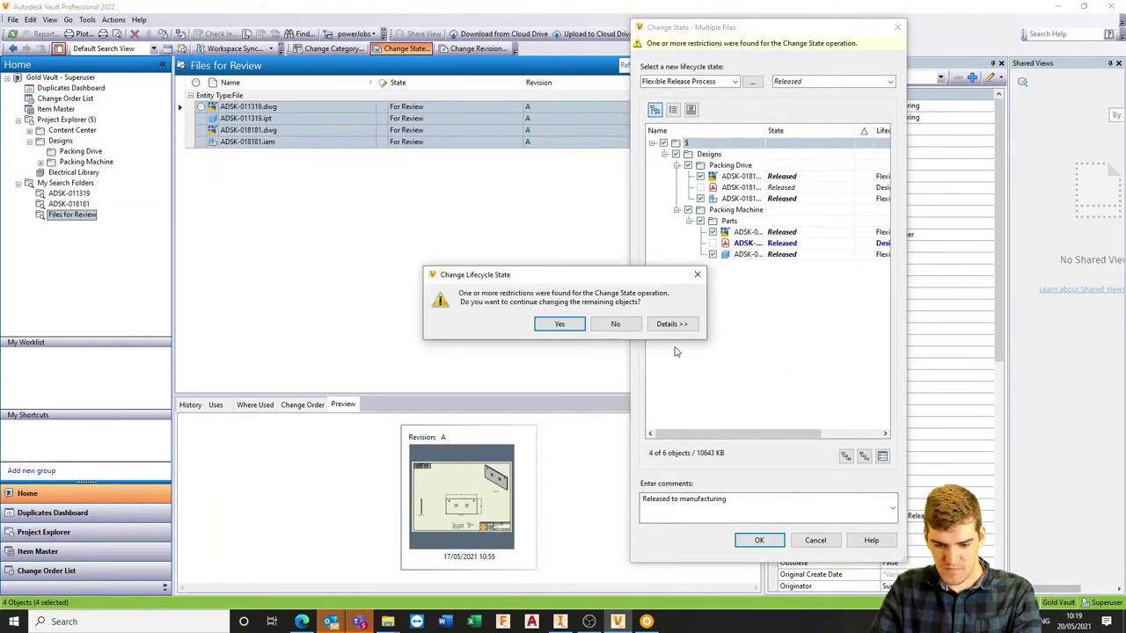
pyautogui.click(555, 325)
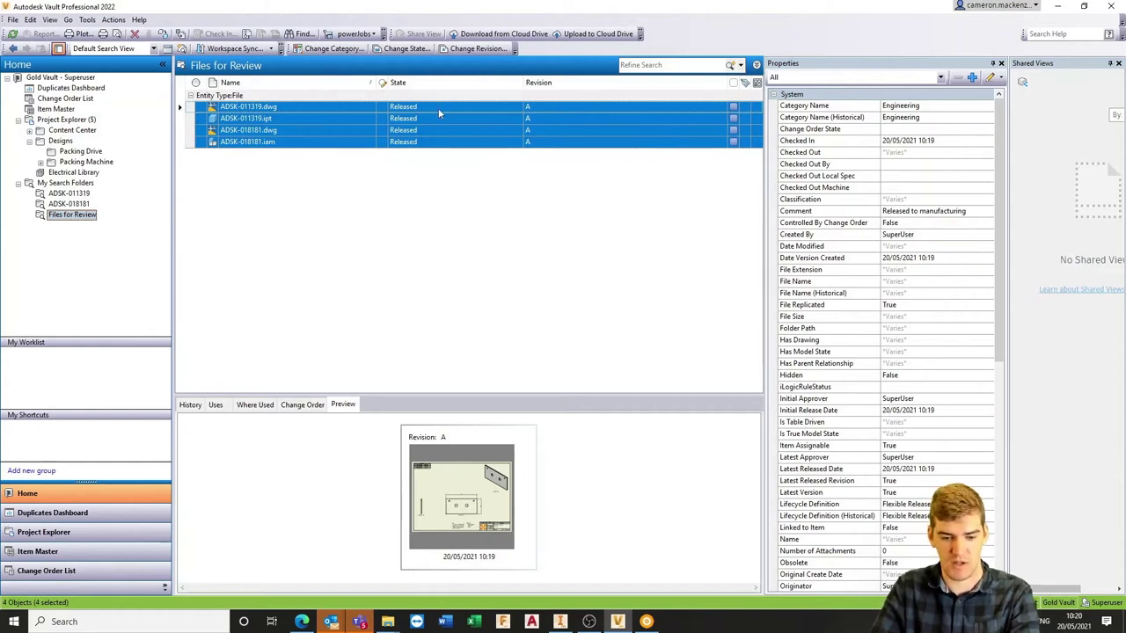
pyautogui.click(324, 108)
pyautogui.press('Down')
pyautogui.press('Down')
pyautogui.press('Down')
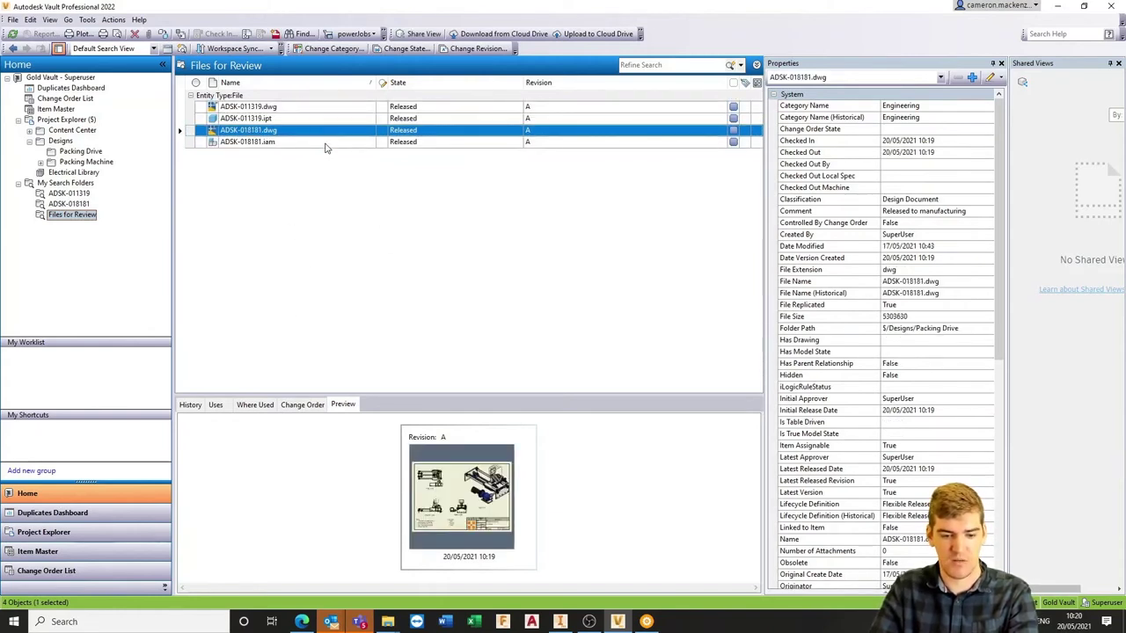
pyautogui.press('Up')
pyautogui.press('Up')
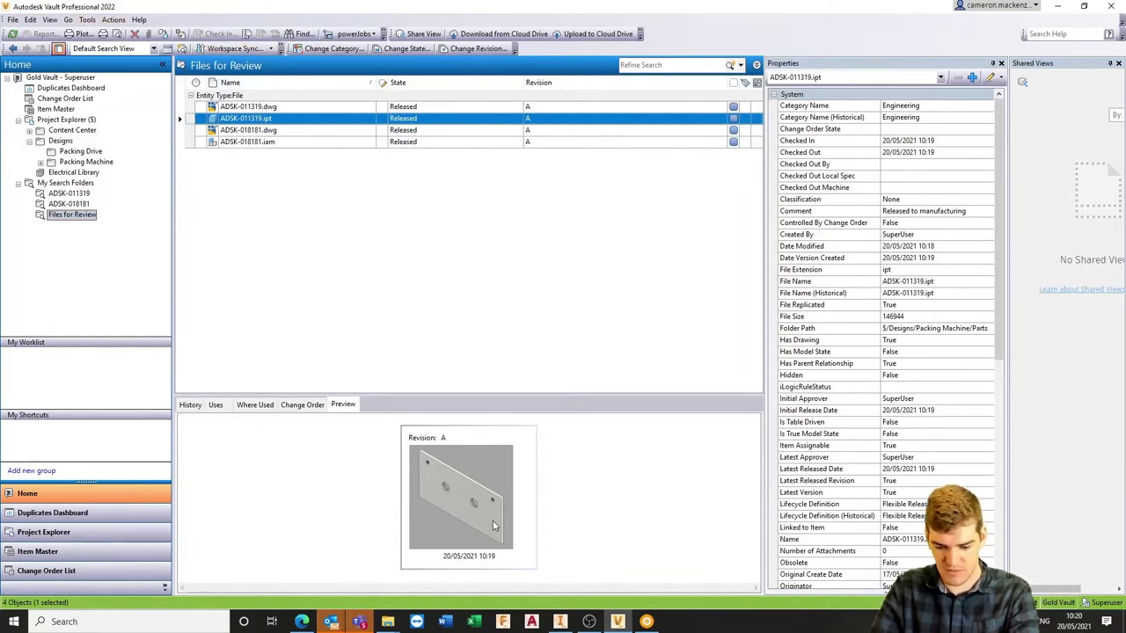
pyautogui.click(647, 623)
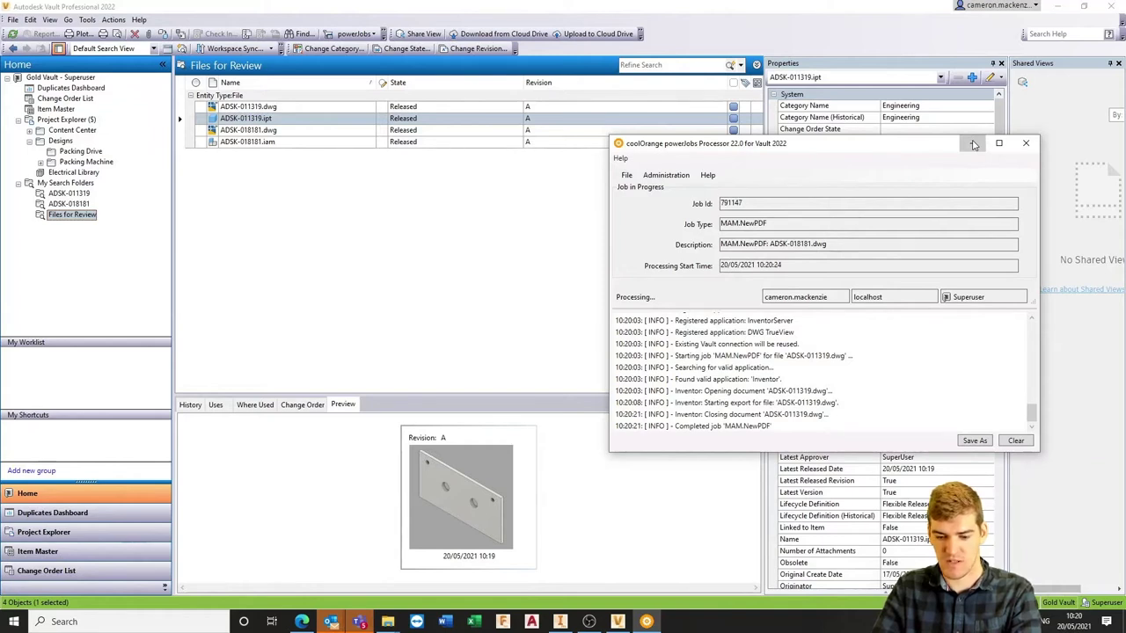
pyautogui.click(973, 144)
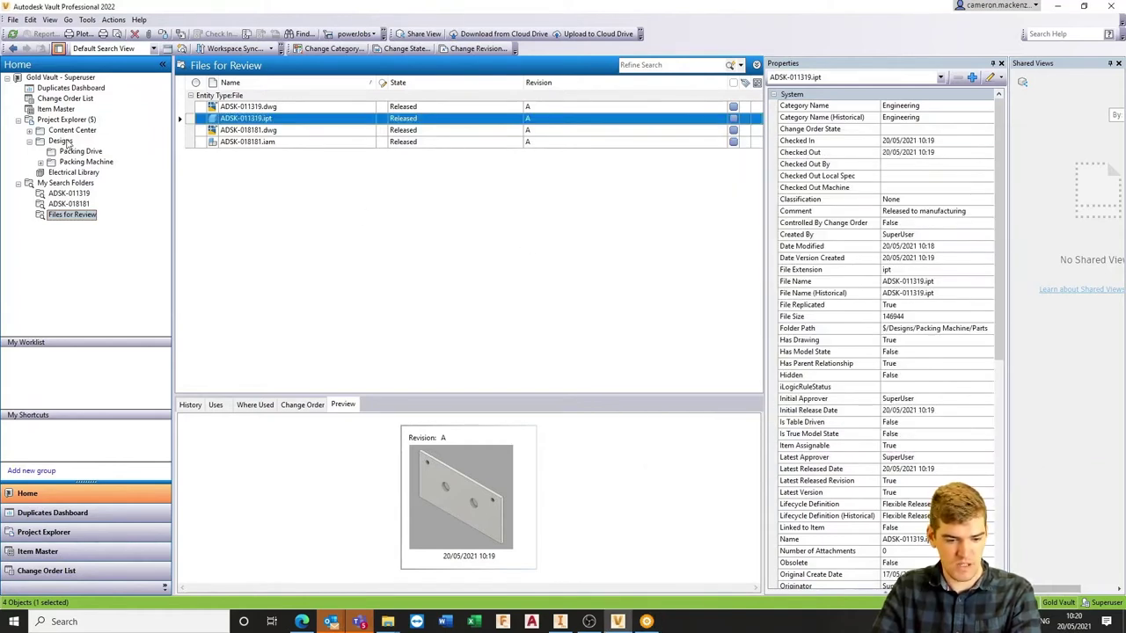
# - Open ADSK-011319.dwg.pdf from the ADSK-011319 search in Acrobat, review it, and close it
pyautogui.click(76, 195)
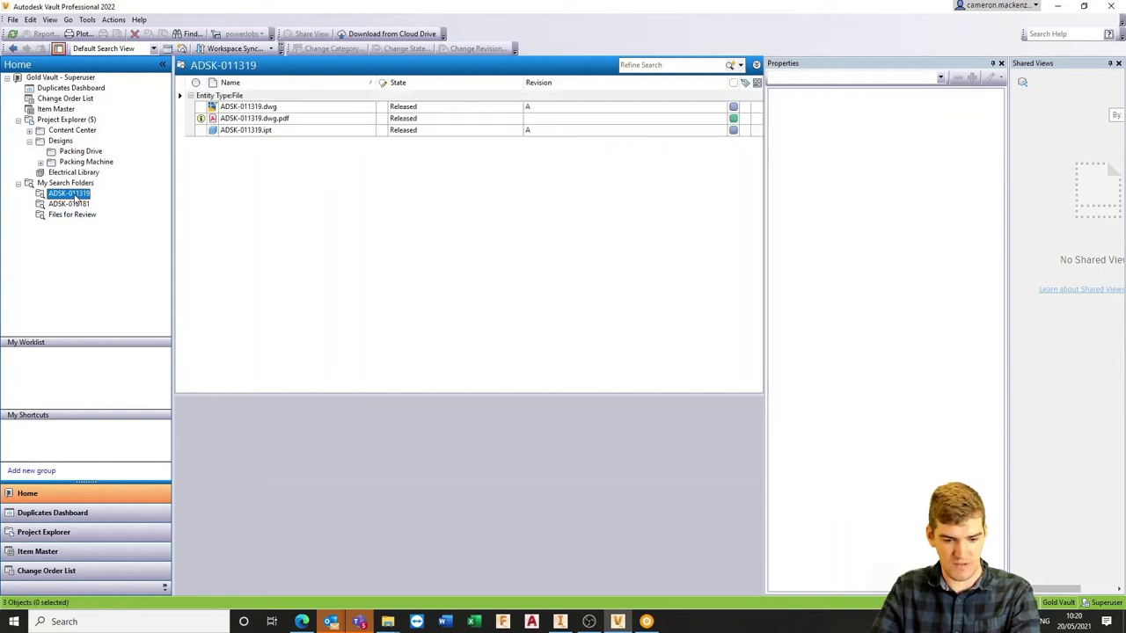
pyautogui.doubleClick(268, 120)
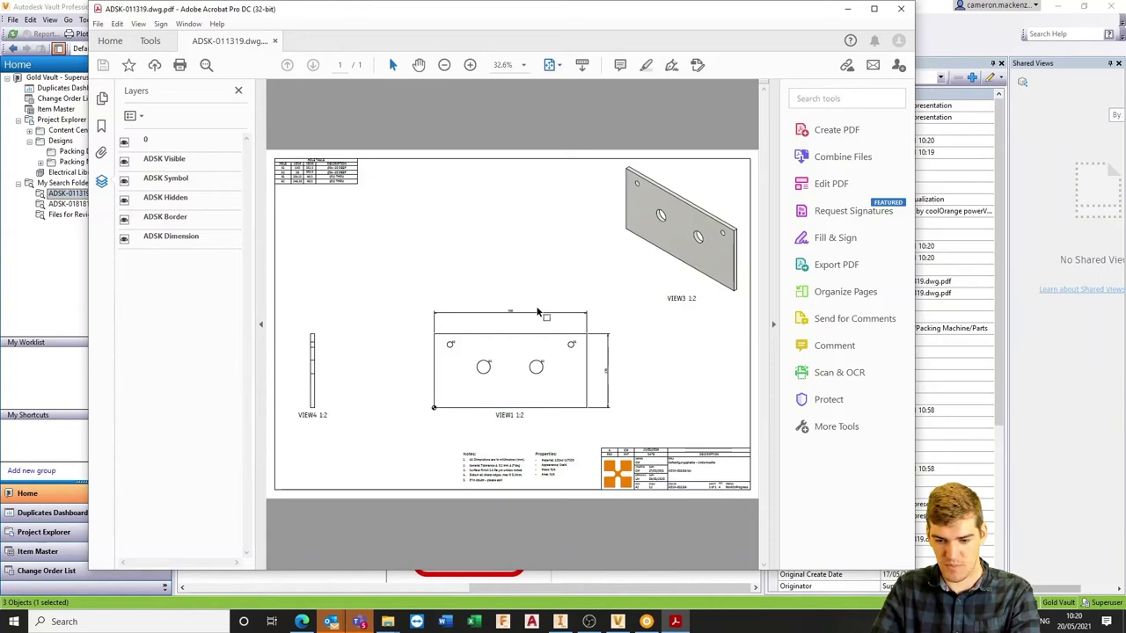
pyautogui.click(901, 10)
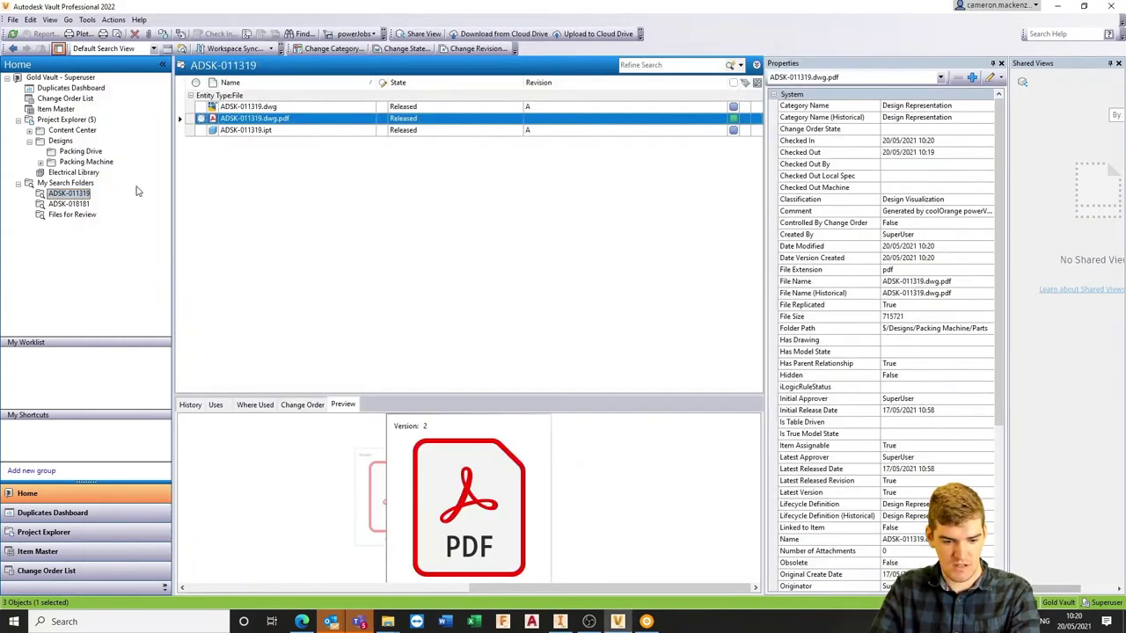
pyautogui.click(67, 203)
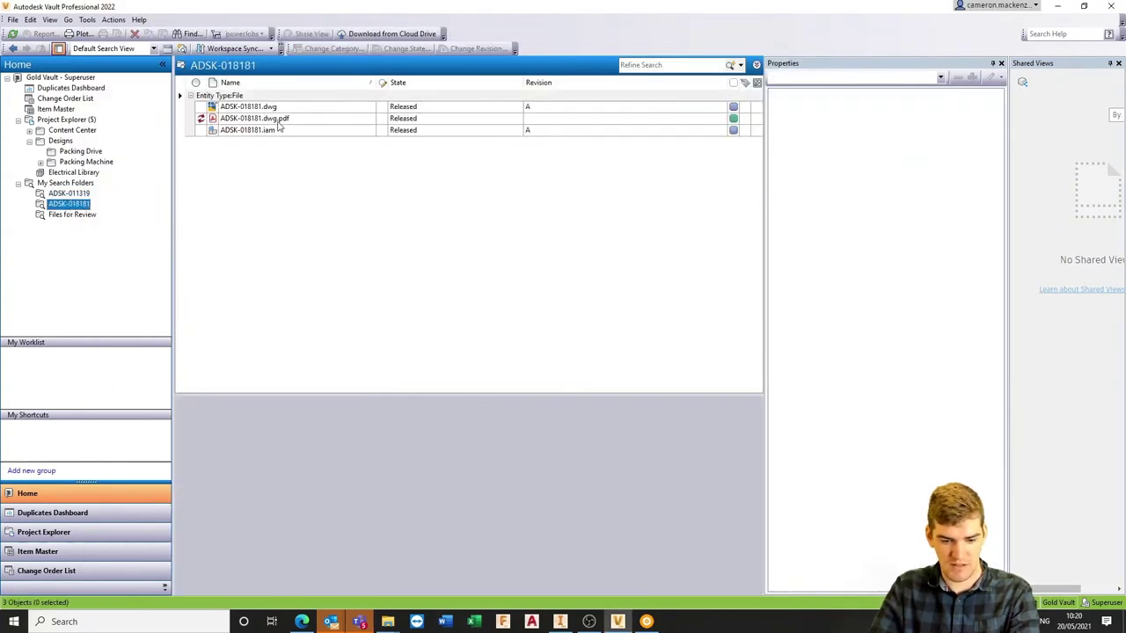
# - Open ADSK-018181.dwg.pdf in Acrobat to review the assembly drawing, then close it
pyautogui.doubleClick(279, 121)
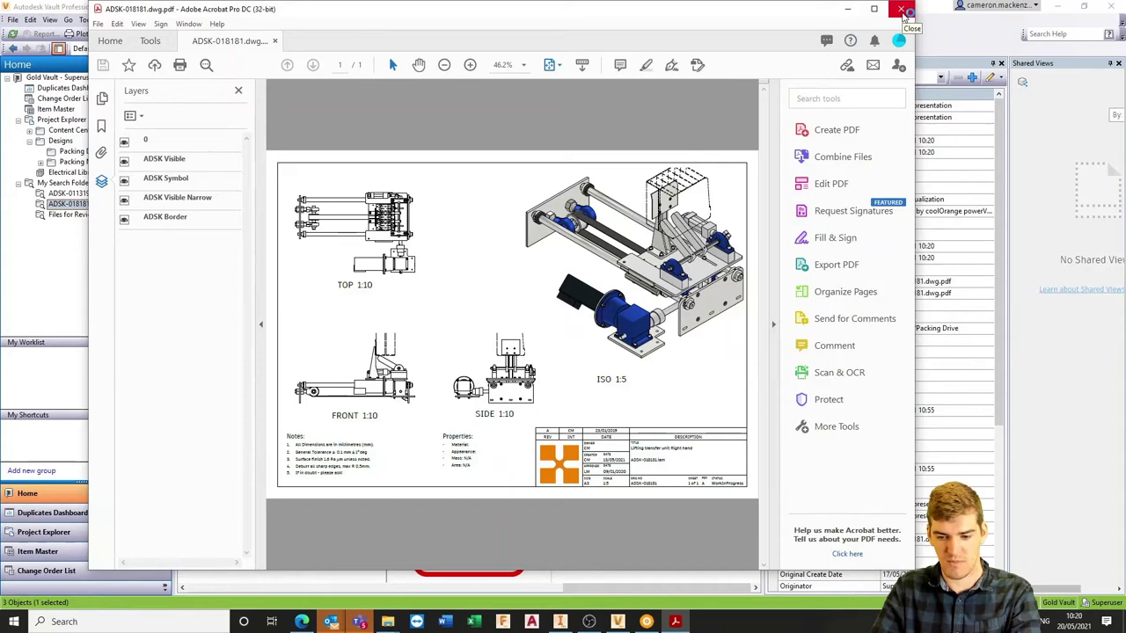
pyautogui.click(901, 10)
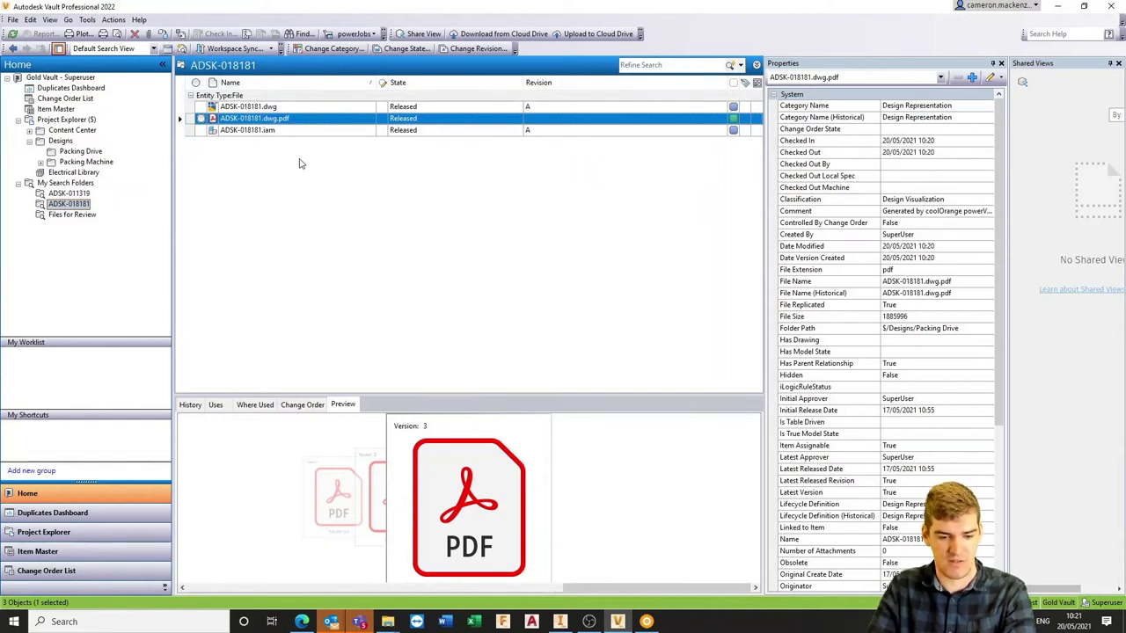
# - Select the ADSK-011319 drawing and part files in the ADSK-011319 search results
pyautogui.click(352, 106)
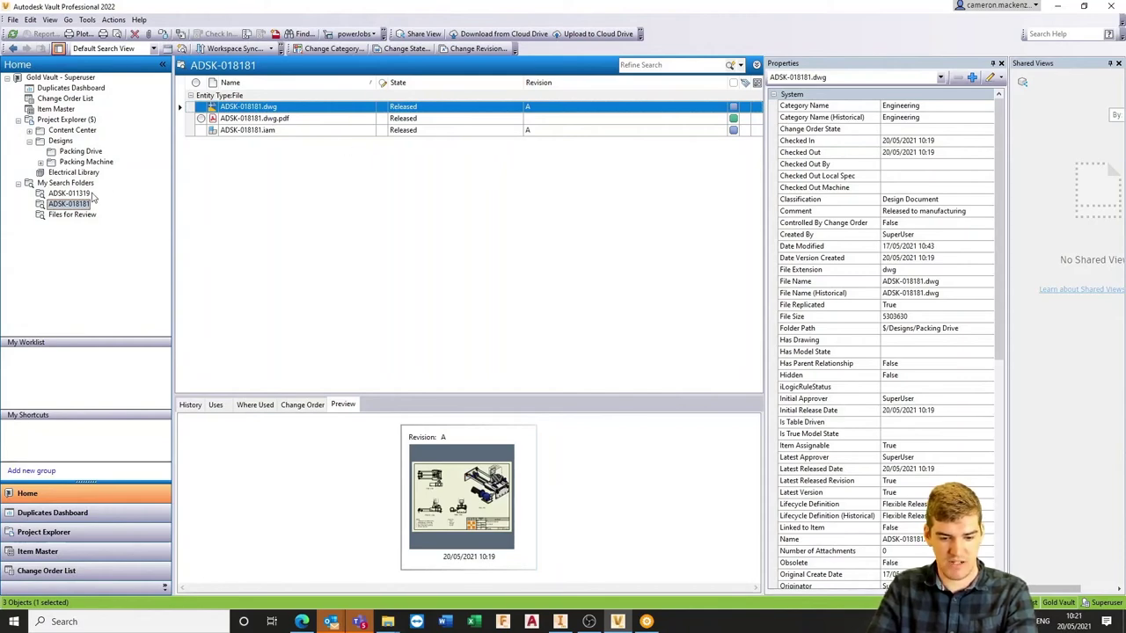
pyautogui.click(83, 193)
pyautogui.click(335, 131)
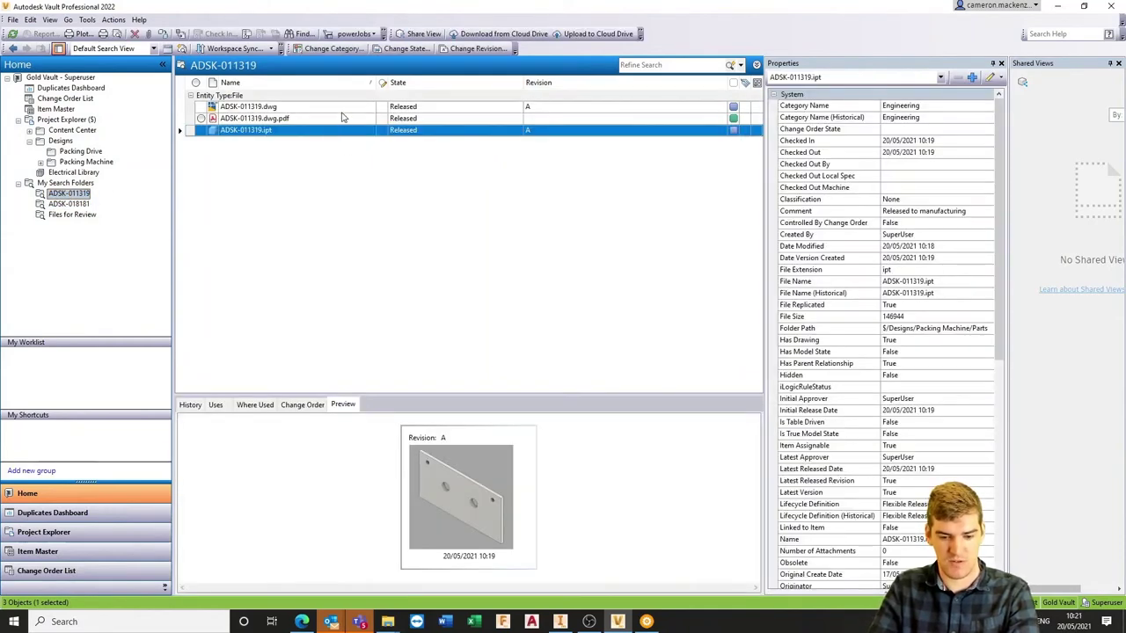
pyautogui.keyDown('shift'); pyautogui.click(346, 106); pyautogui.keyUp('shift')
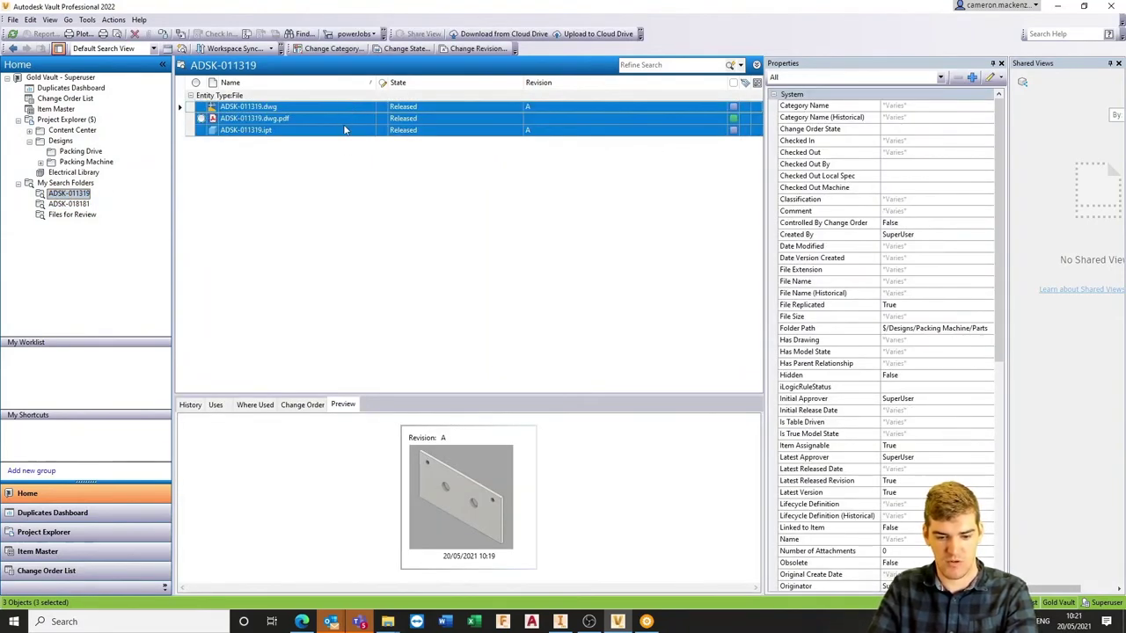
pyautogui.keyDown('ctrl'); pyautogui.click(346, 130); pyautogui.keyUp('ctrl')
pyautogui.click(350, 129)
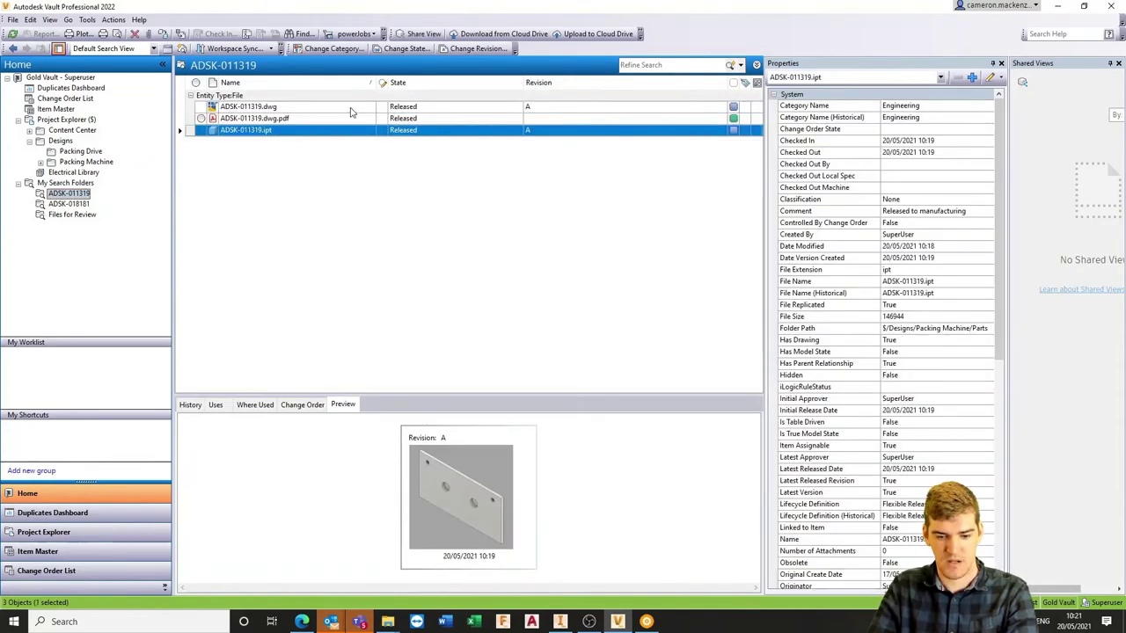
pyautogui.keyDown('ctrl'); pyautogui.click(350, 109); pyautogui.keyUp('ctrl')
# - Change both files' lifecycle state to Work in Progress, accepting the restrictions warning
pyautogui.click(403, 48)
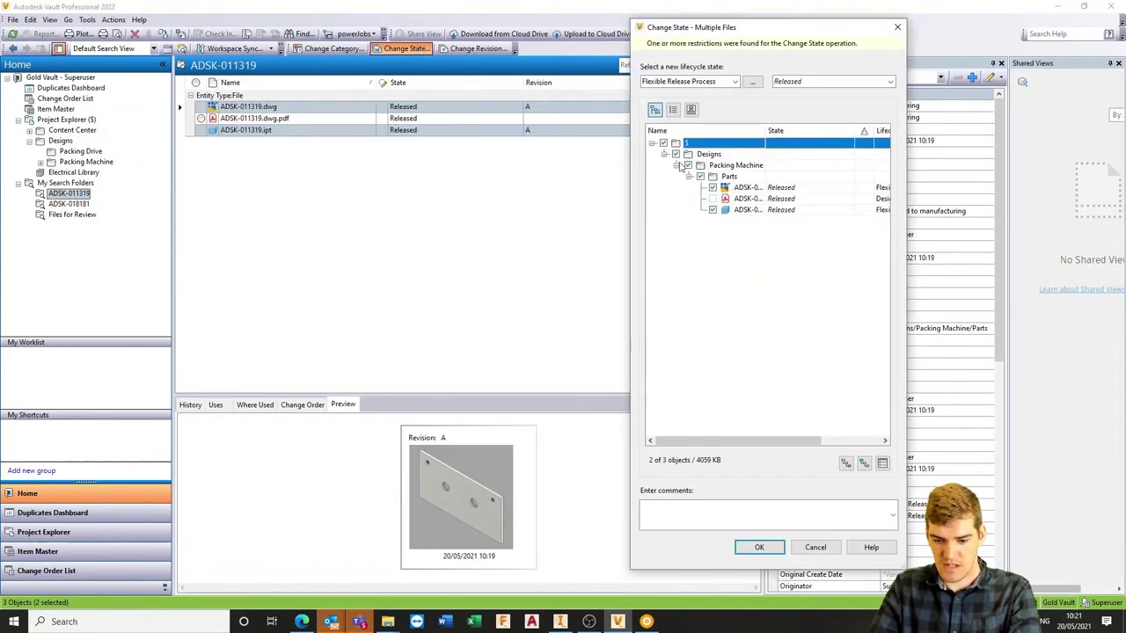
pyautogui.click(840, 81)
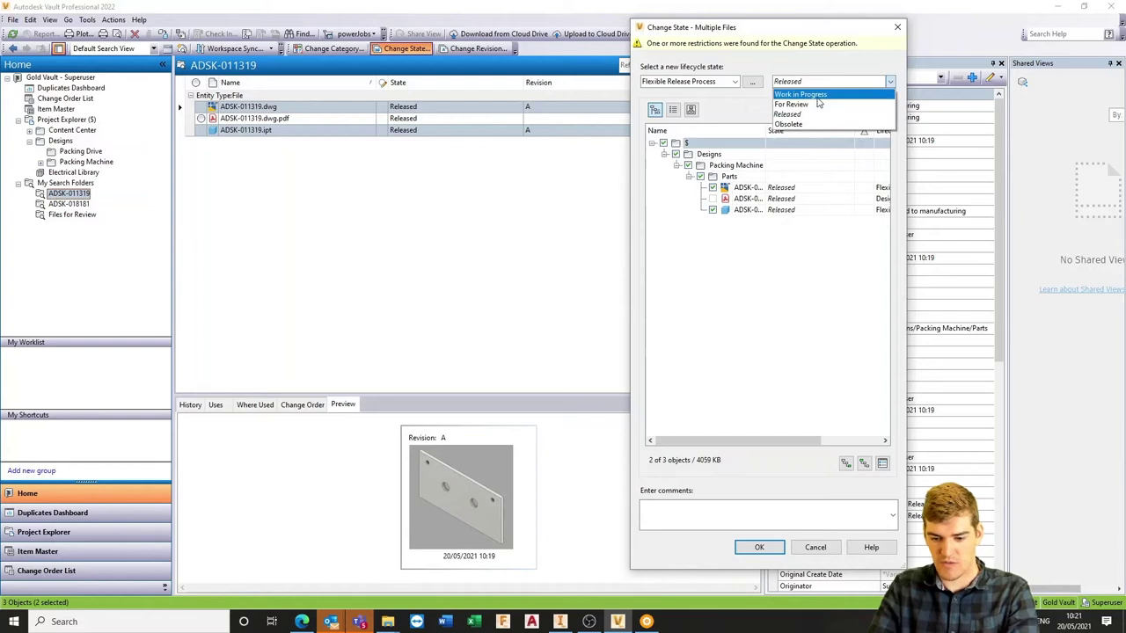
pyautogui.click(817, 96)
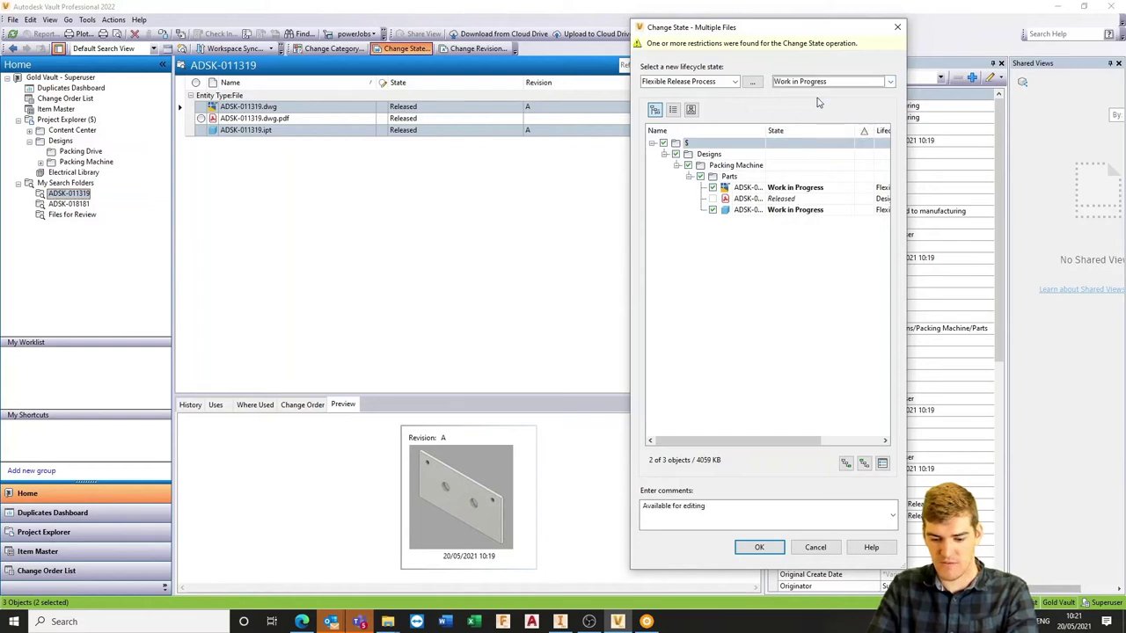
pyautogui.click(772, 548)
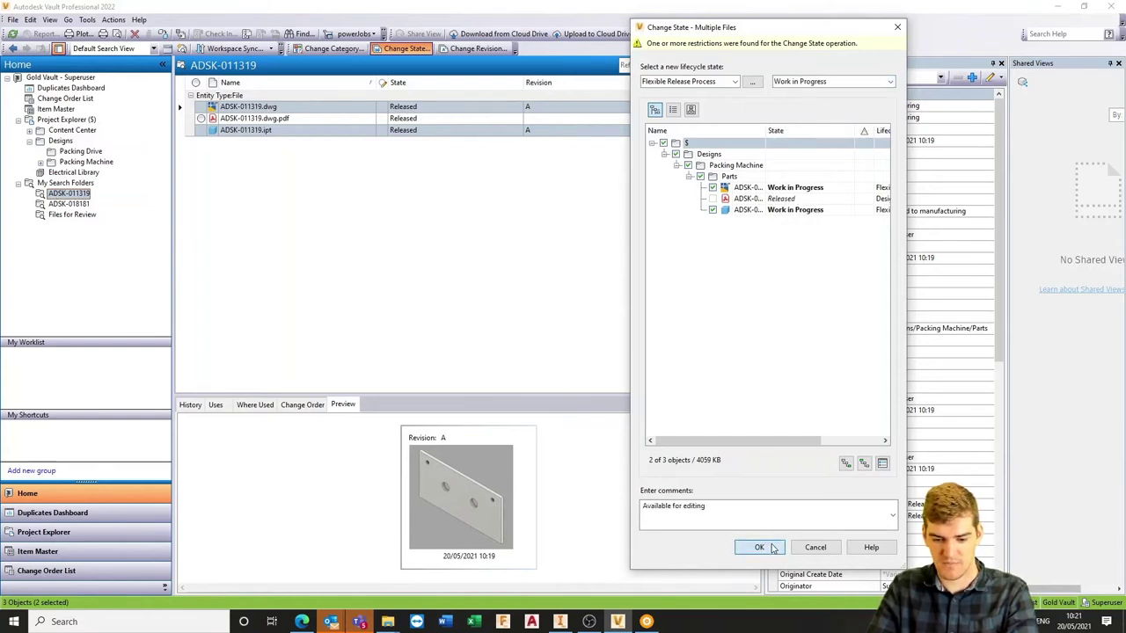
pyautogui.click(545, 326)
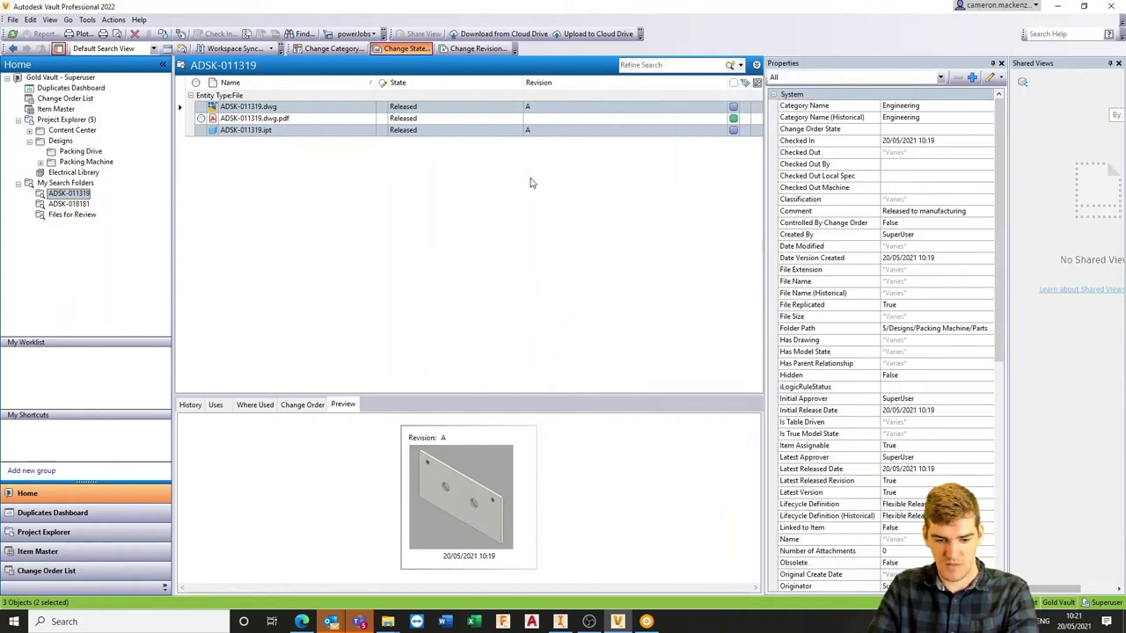
pyautogui.click(85, 205)
# - Move ADSK-018181.dwg and ADSK-018181.iam to Work in Progress, accepting the restrictions prompt
pyautogui.click(305, 107)
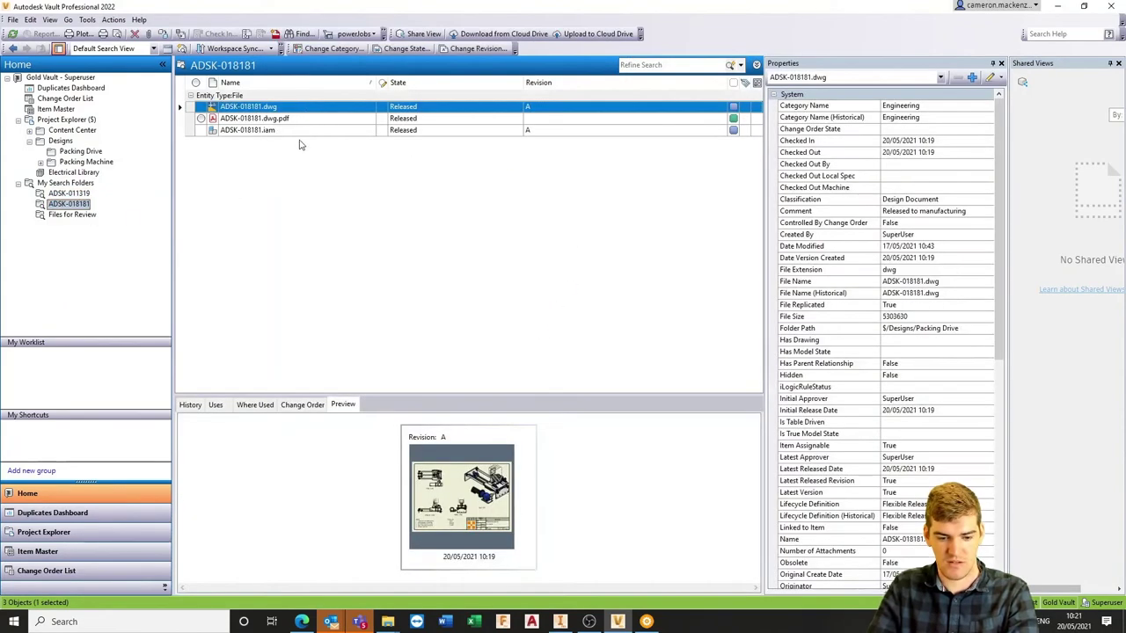
pyautogui.keyDown('ctrl'); pyautogui.click(291, 130); pyautogui.keyUp('ctrl')
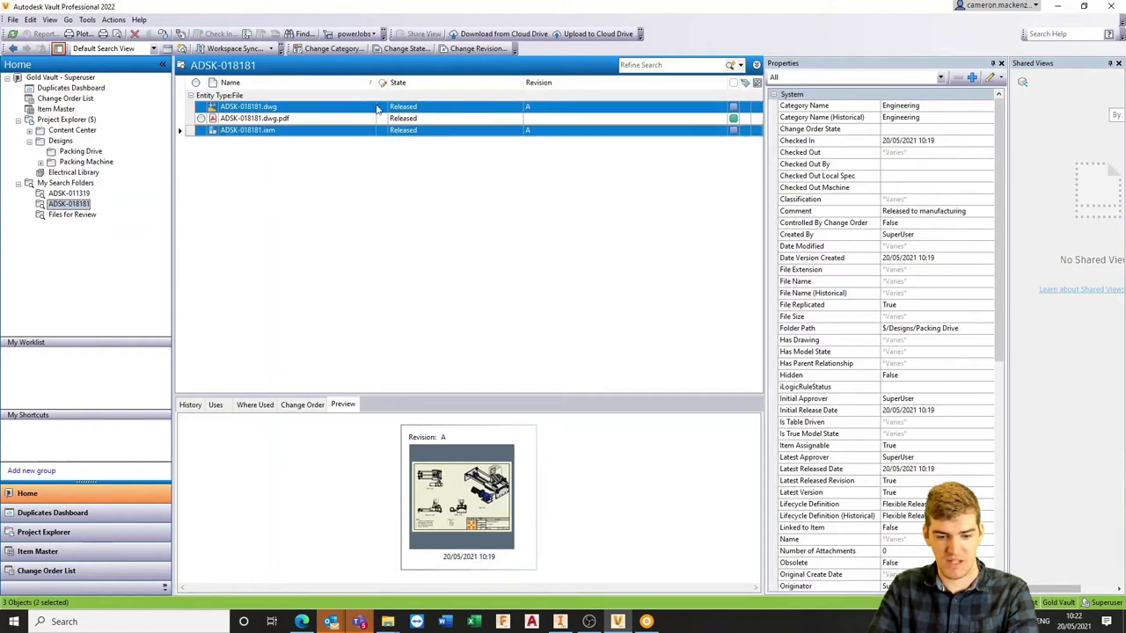
pyautogui.click(404, 50)
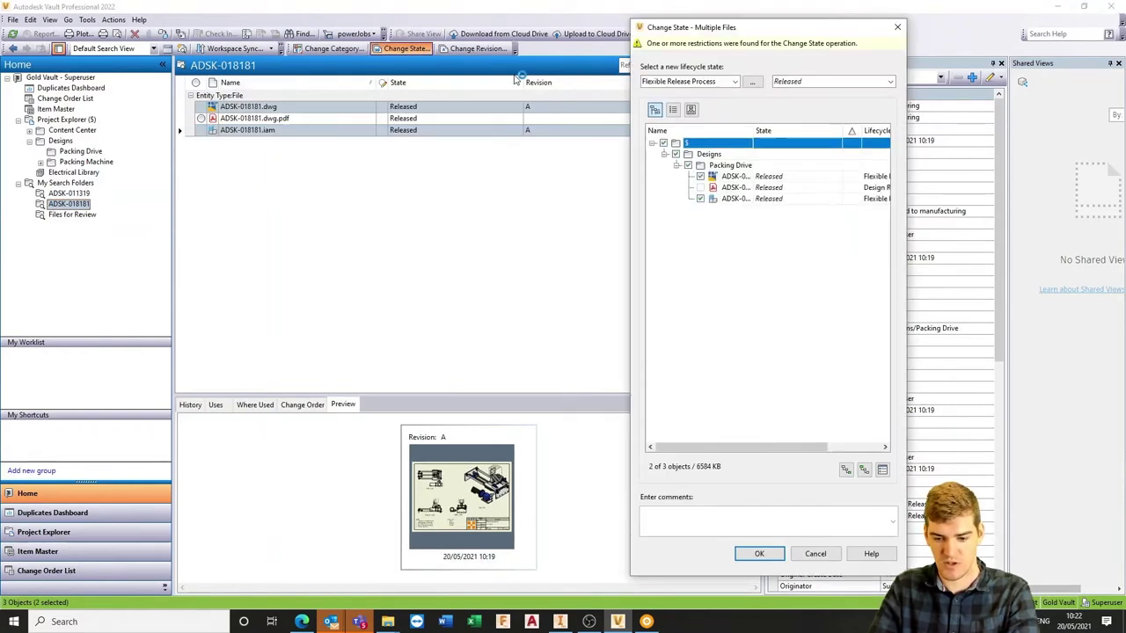
pyautogui.click(890, 82)
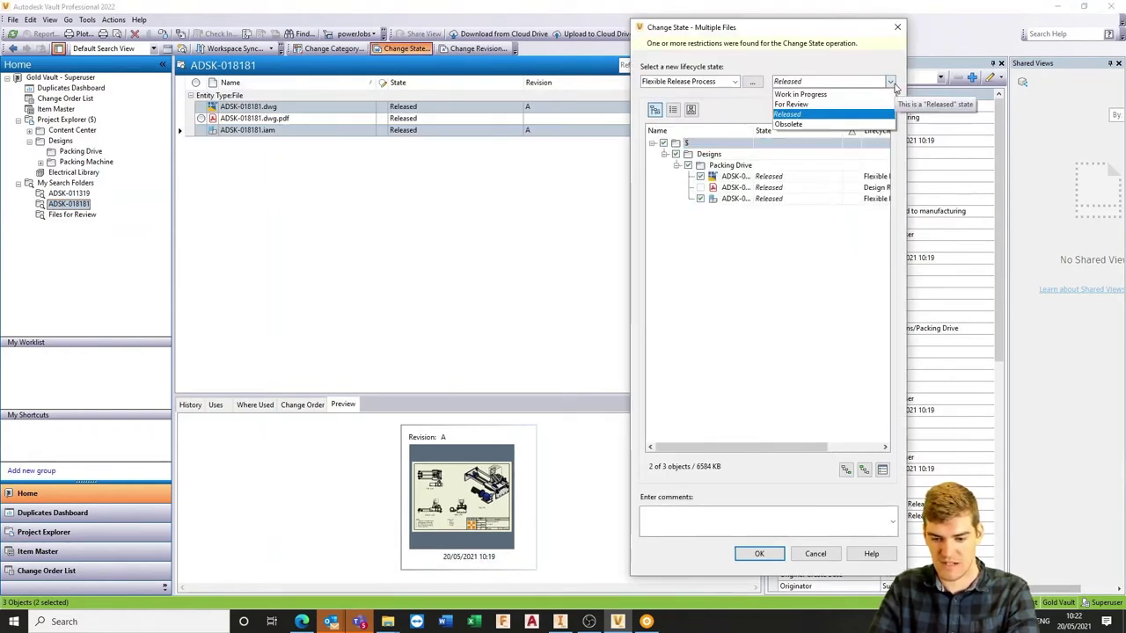
pyautogui.click(808, 96)
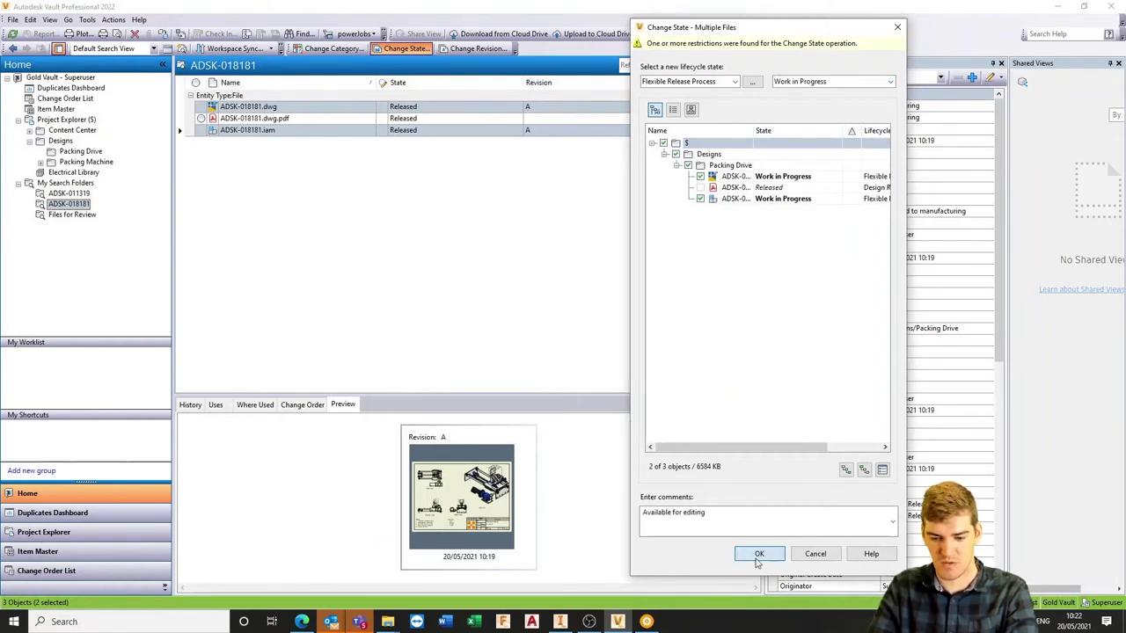
pyautogui.click(758, 558)
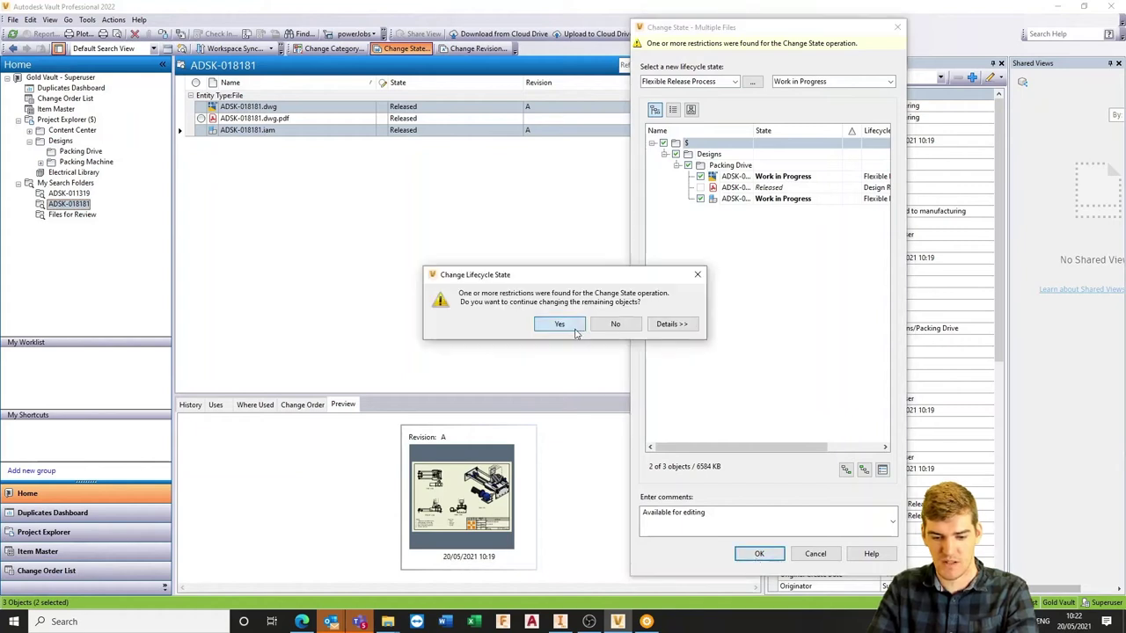
pyautogui.click(575, 327)
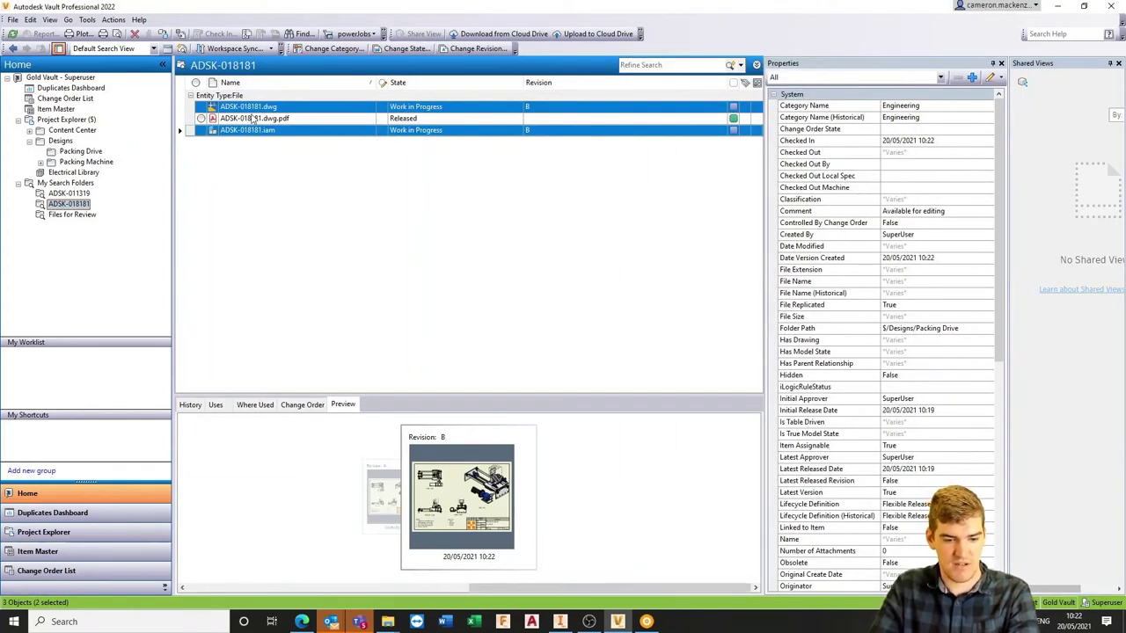
pyautogui.click(90, 23)
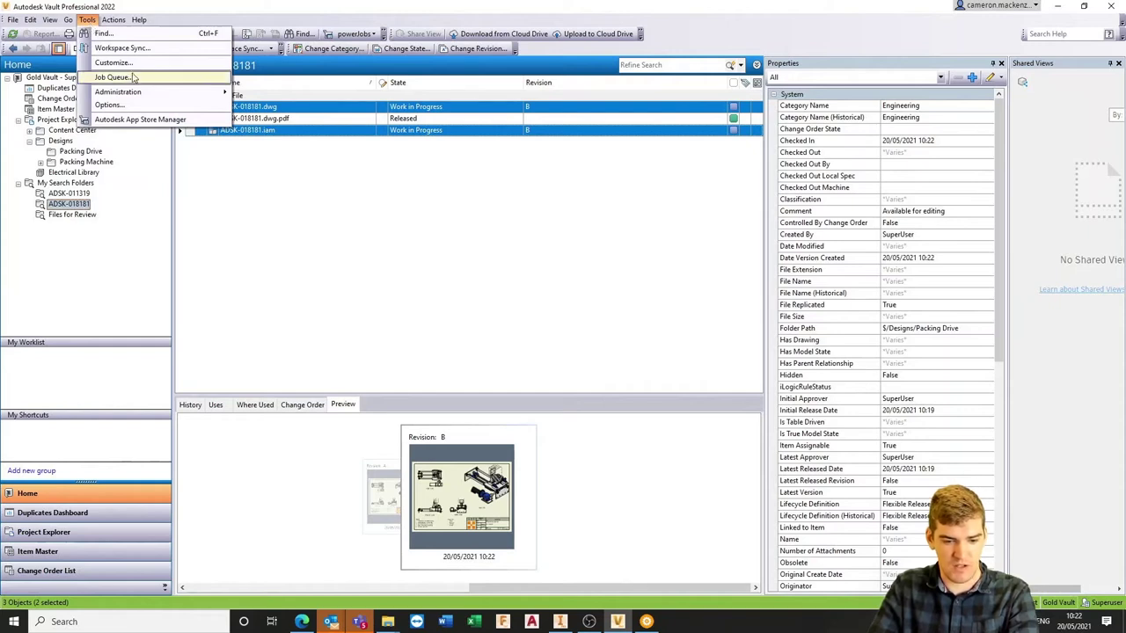
# - Open the Flexible Release Process lifecycle definition for editing from Vault Settings Behaviors
pyautogui.moveTo(148, 95)
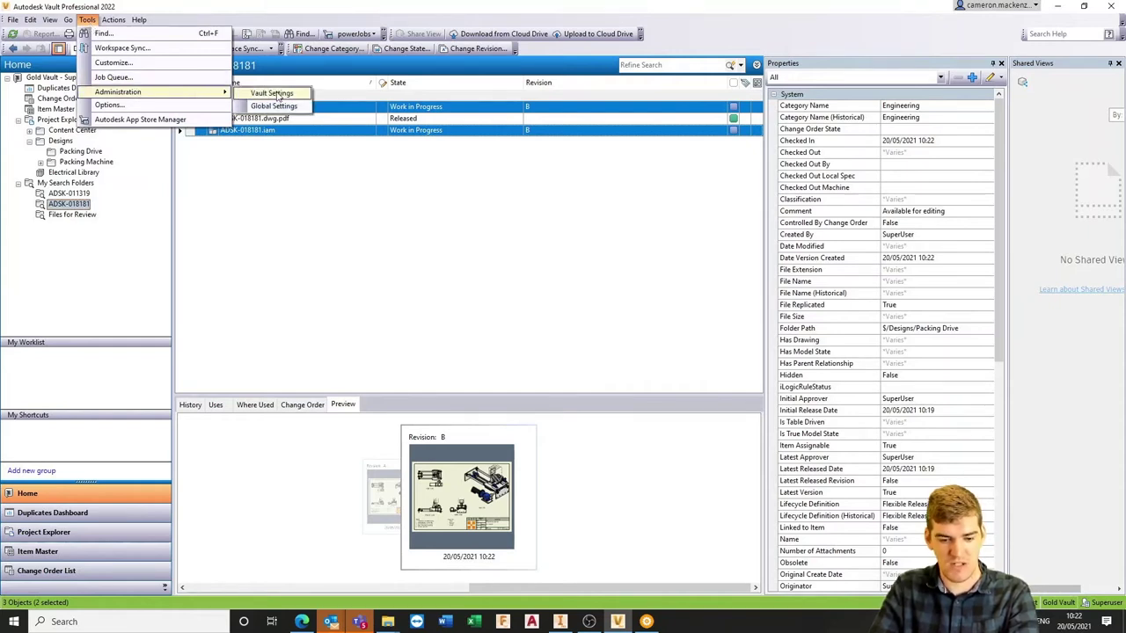
pyautogui.click(278, 94)
pyautogui.click(484, 75)
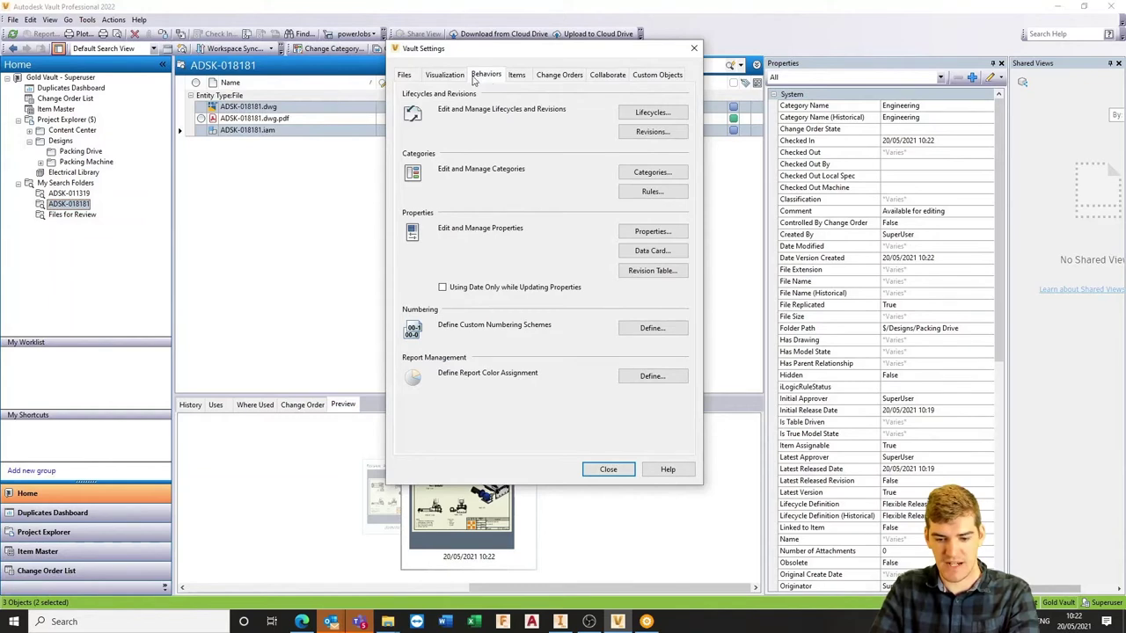
pyautogui.click(652, 113)
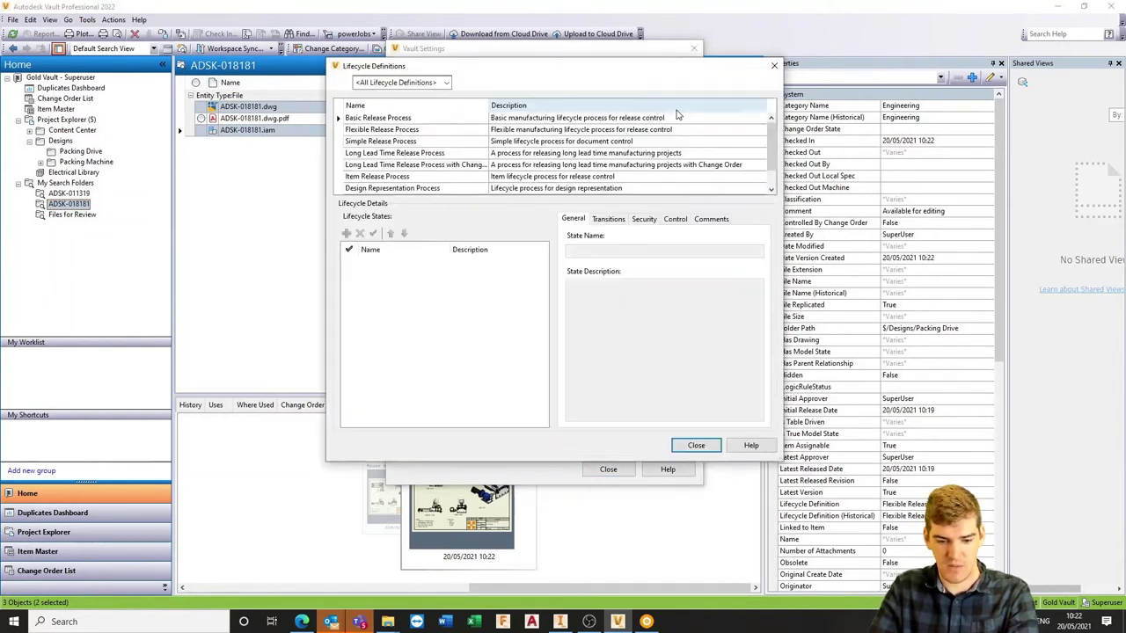
pyautogui.click(401, 132)
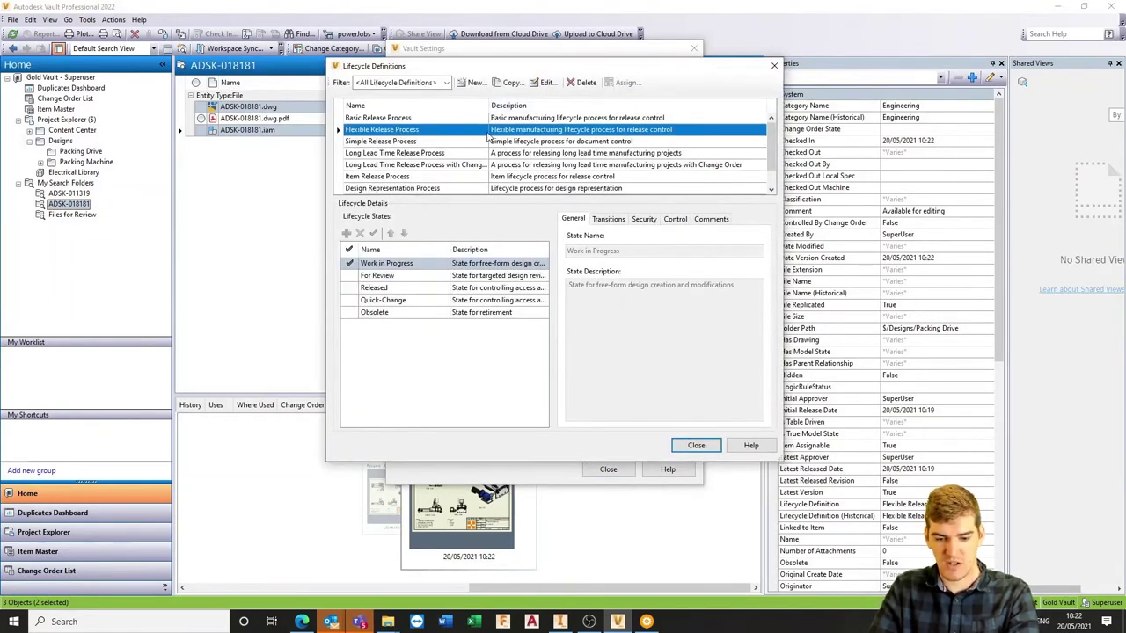
pyautogui.click(547, 83)
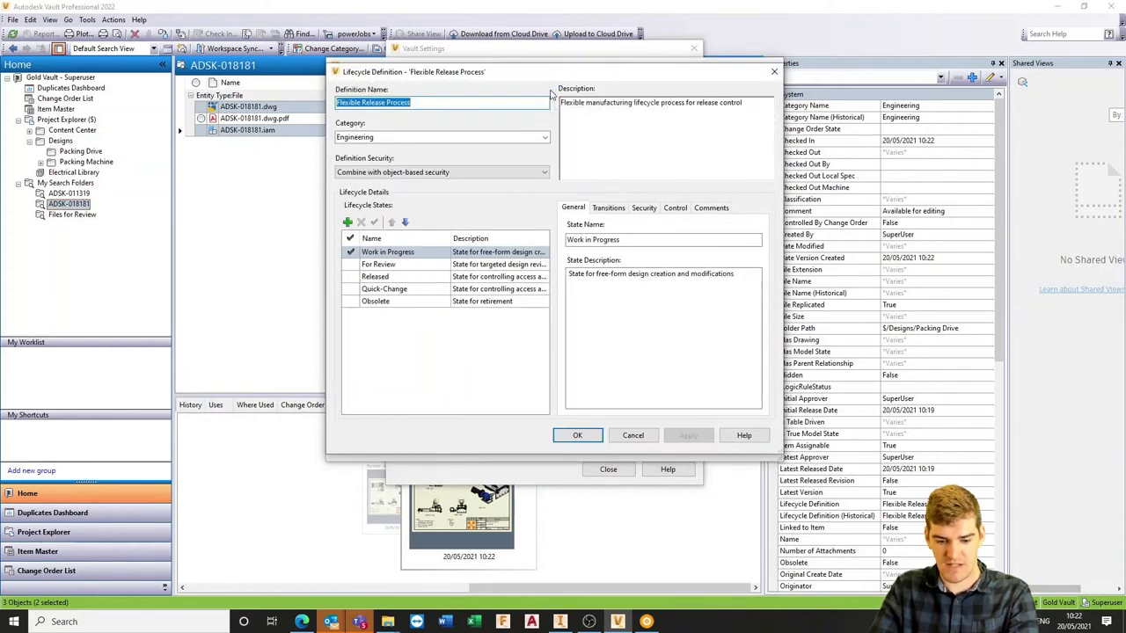
# - Inspect the custom jobs on the Work in Progress to For Review transition
pyautogui.click(414, 254)
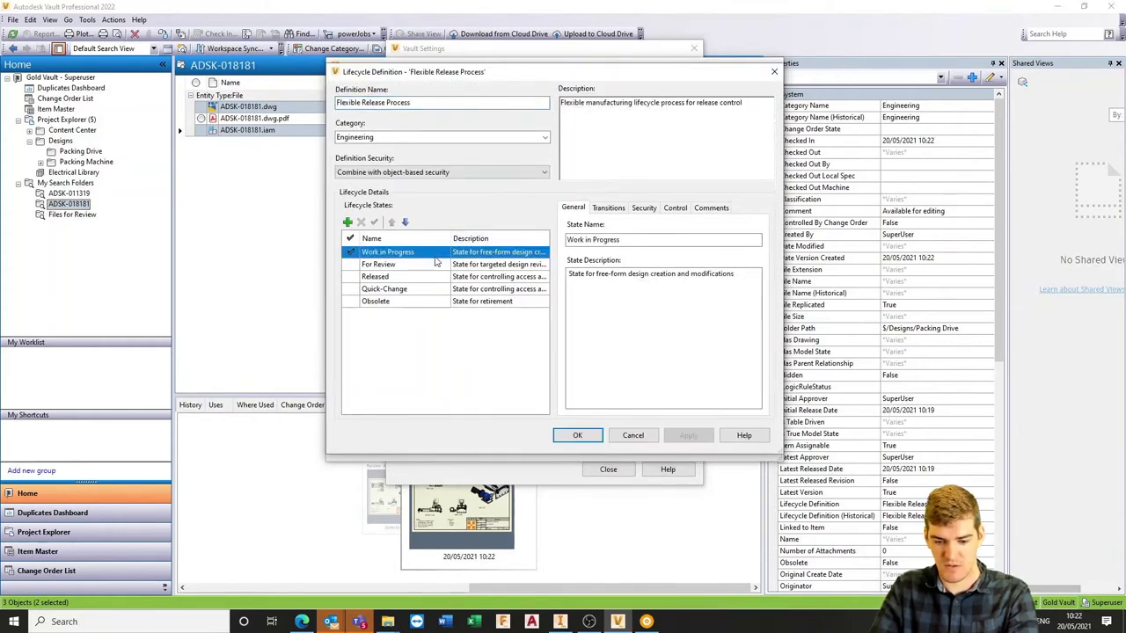
pyautogui.click(610, 209)
pyautogui.click(616, 257)
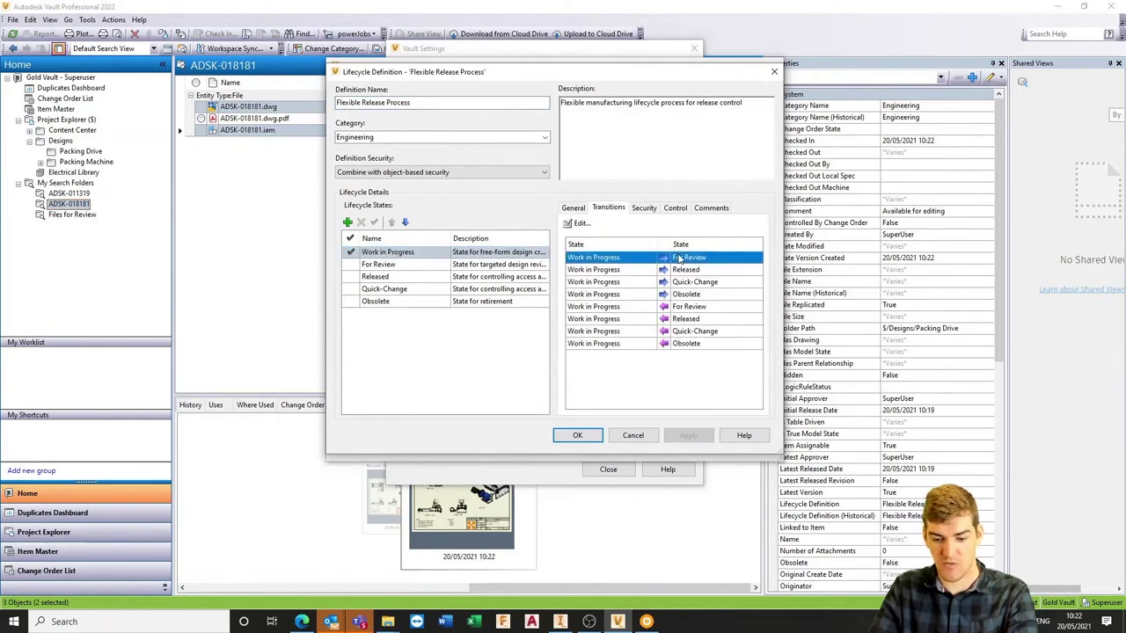
pyautogui.click(579, 226)
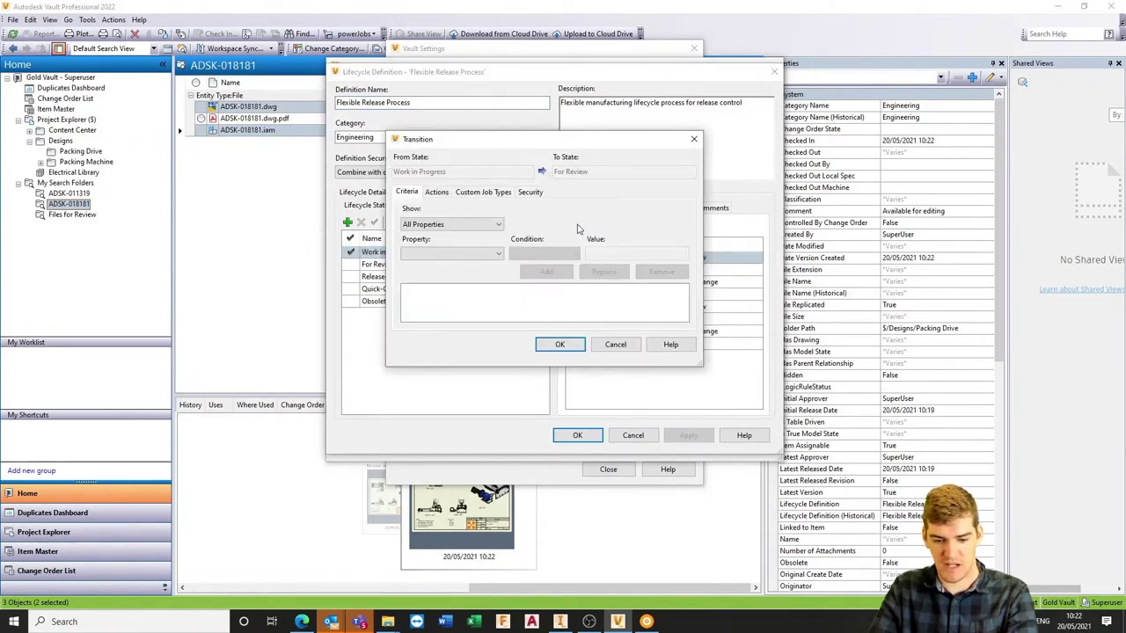
pyautogui.click(484, 196)
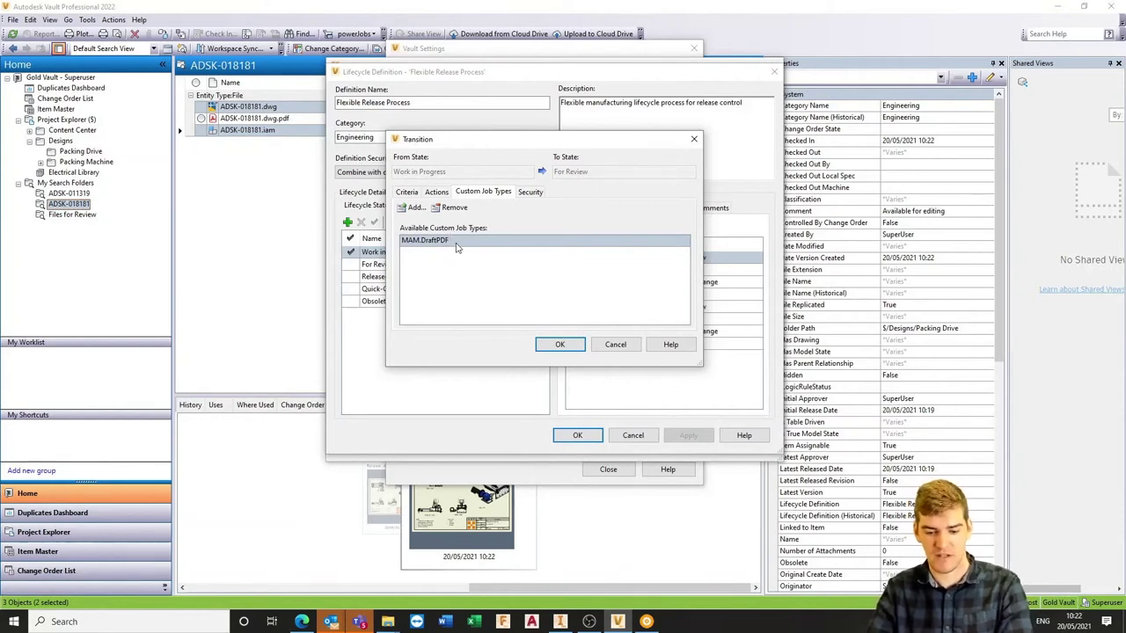
pyautogui.click(560, 344)
# - Inspect the For Review to Released transition's custom jobs MAM.NewDXF and MAM.NewPDF
pyautogui.click(422, 266)
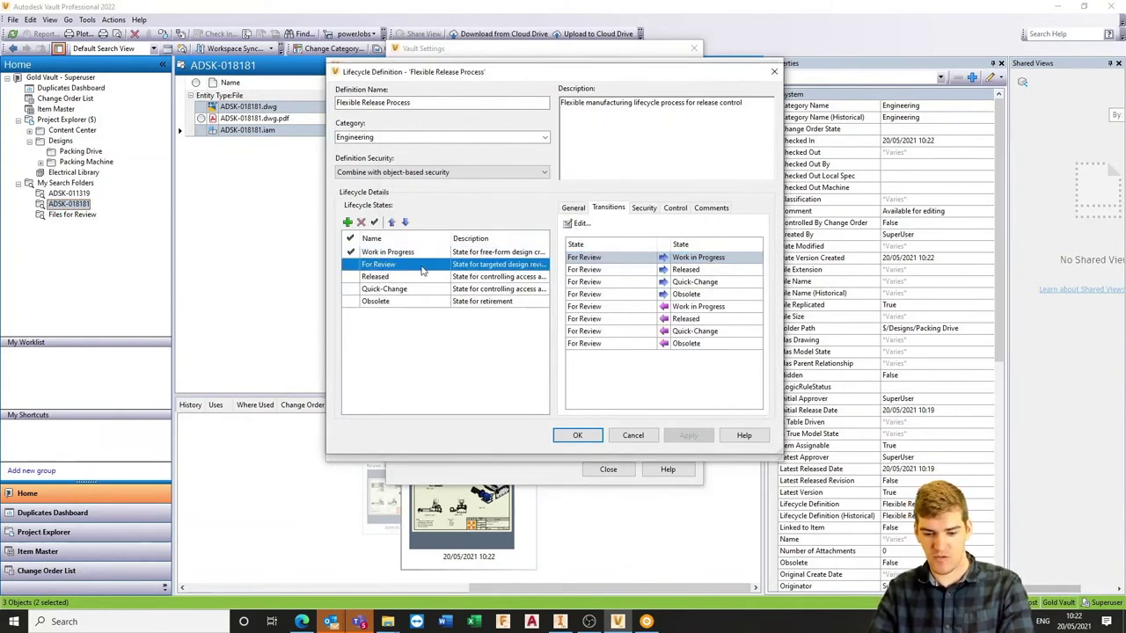
pyautogui.click(618, 270)
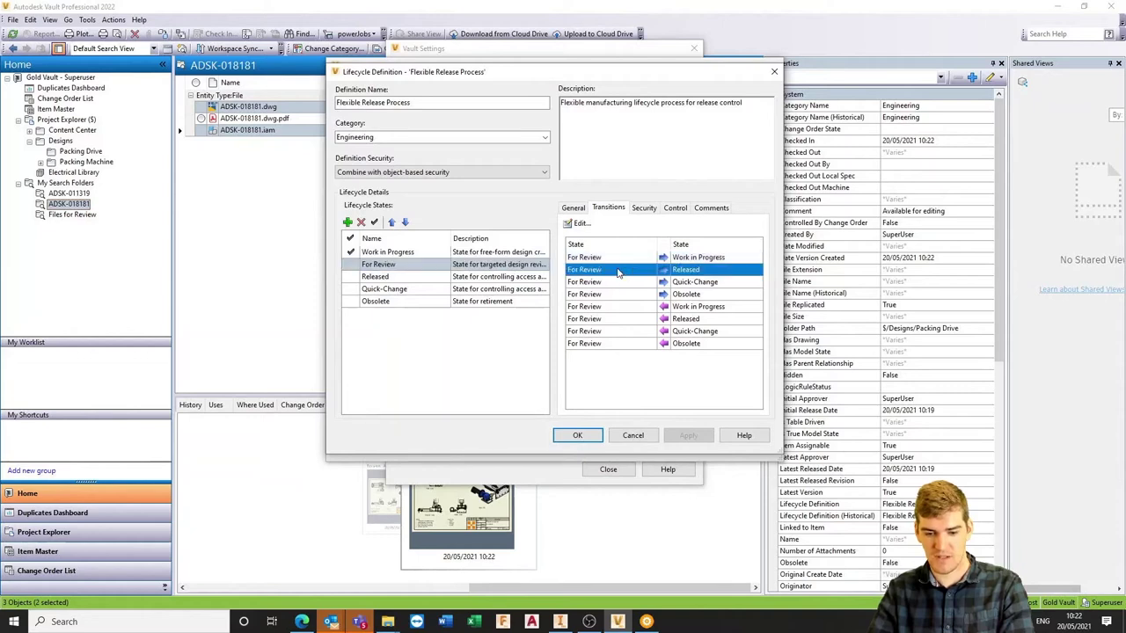
pyautogui.click(578, 225)
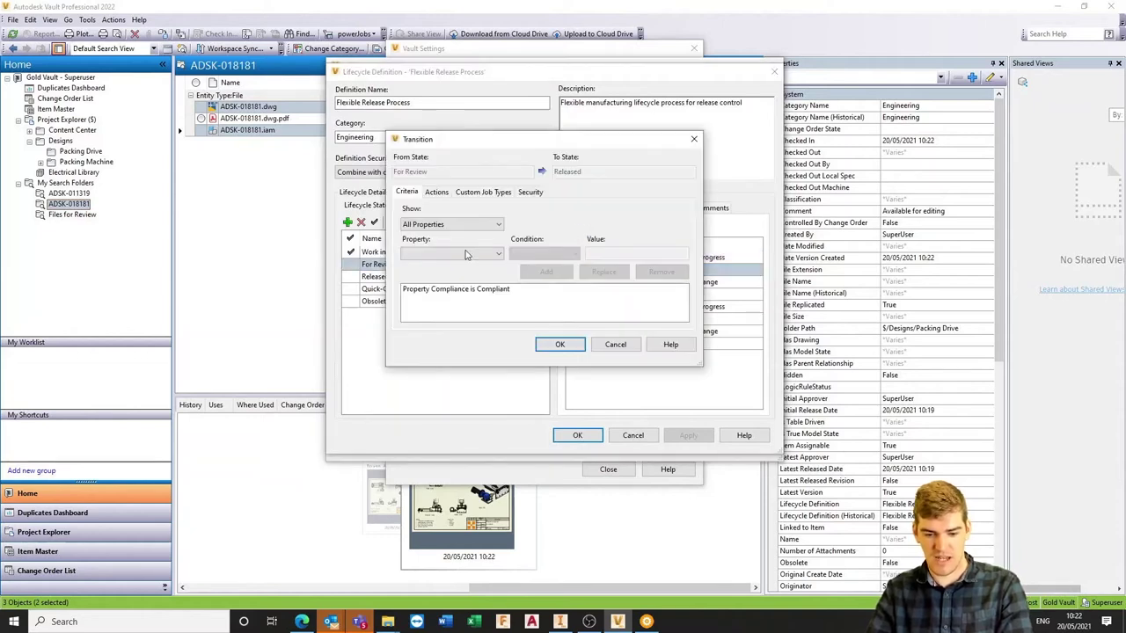
pyautogui.click(485, 194)
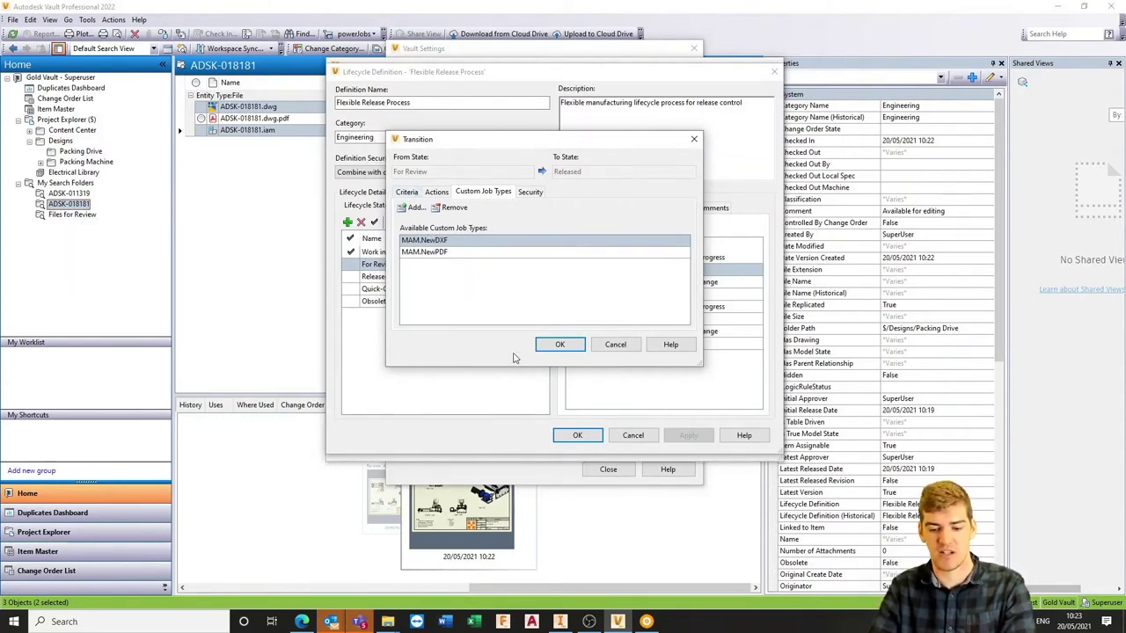
pyautogui.click(610, 347)
pyautogui.click(508, 366)
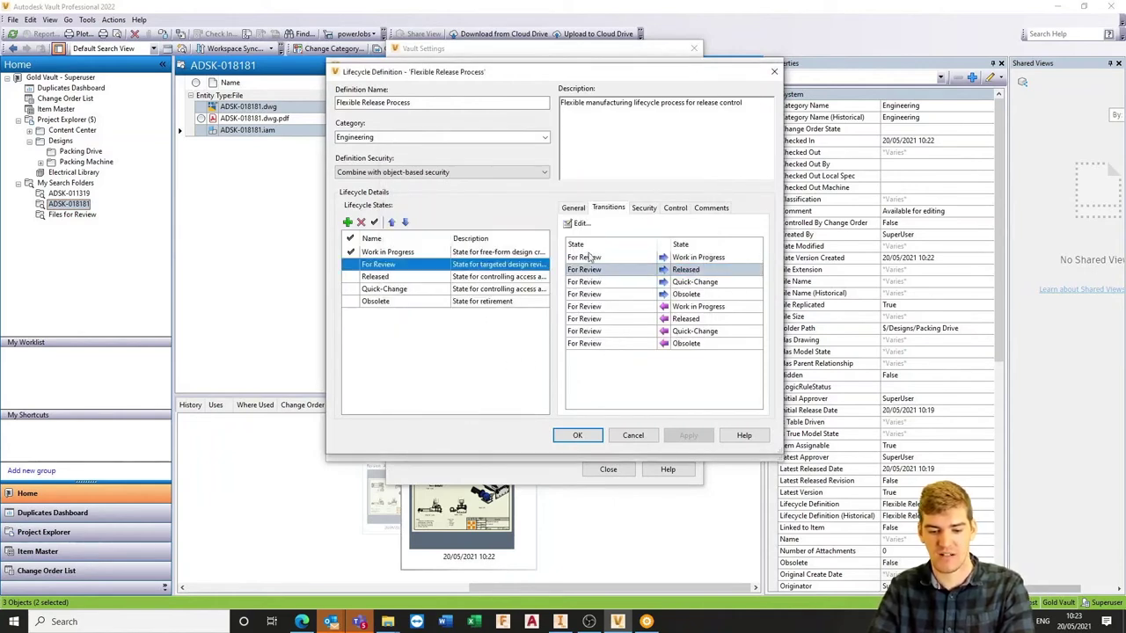
# - Inspect the Released to Work in Progress transition's custom jobs, then close the lifecycle editors
pyautogui.click(427, 279)
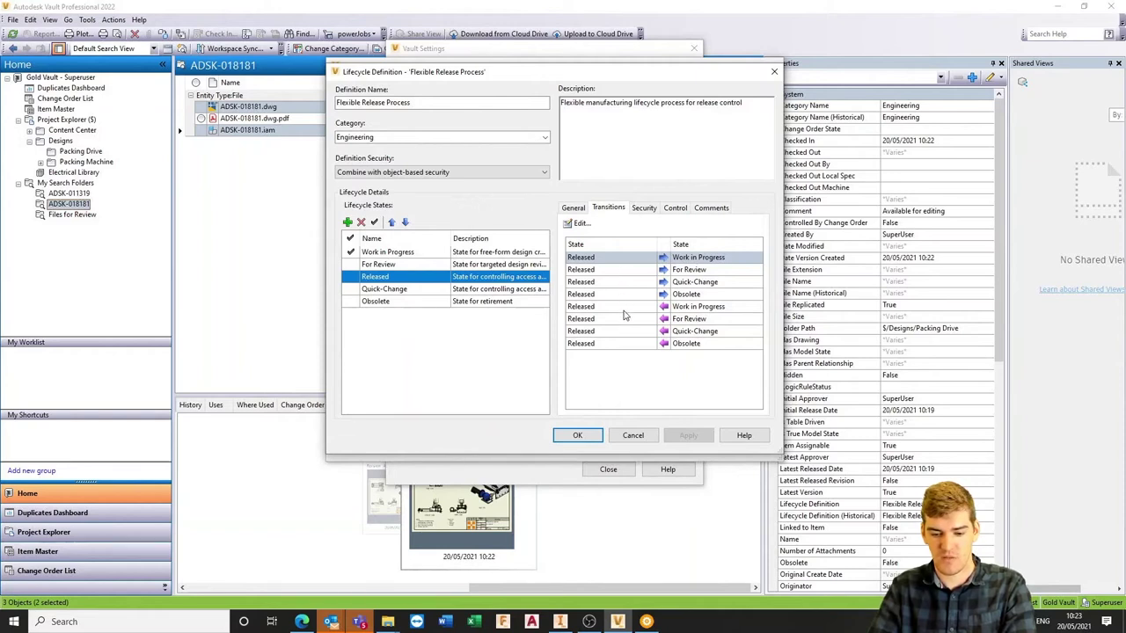
pyautogui.click(579, 223)
pyautogui.click(495, 192)
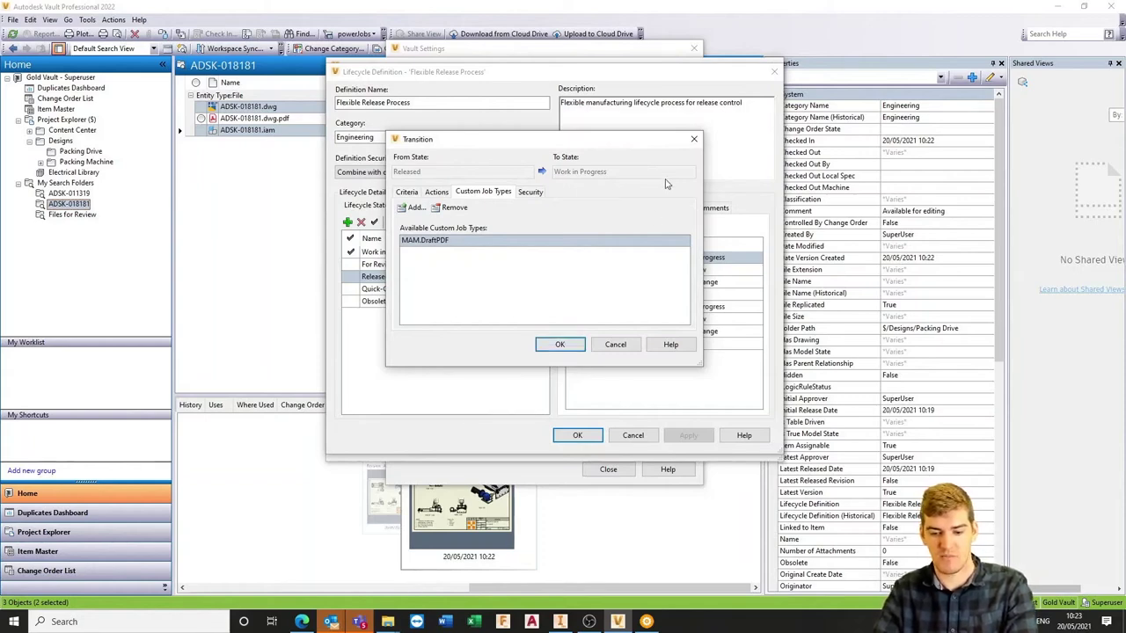
pyautogui.click(693, 139)
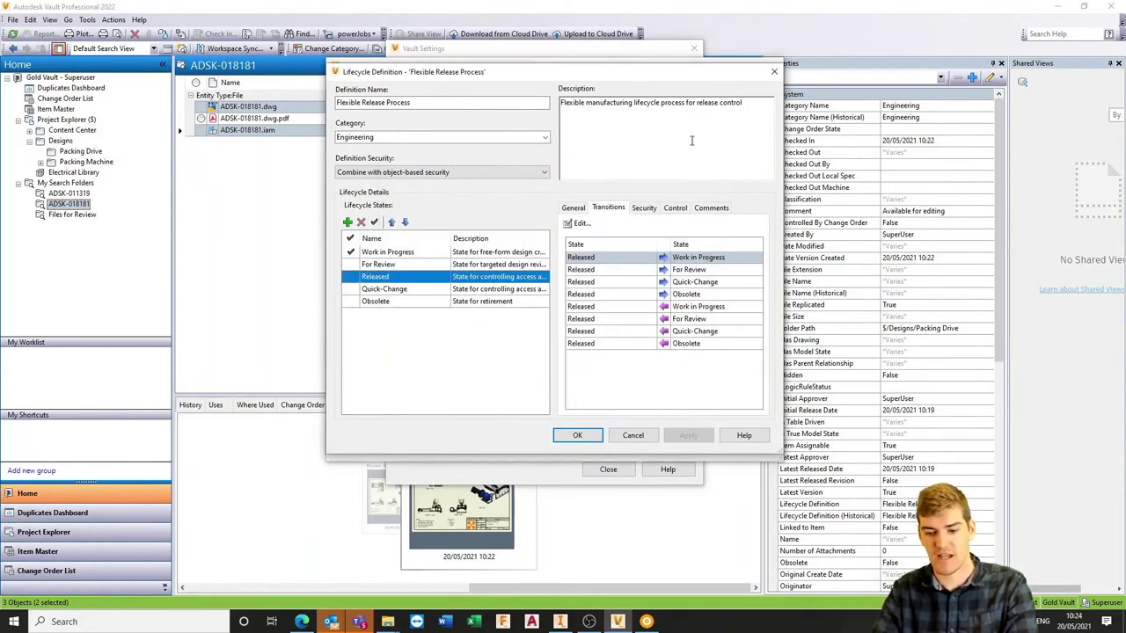
pyautogui.click(773, 72)
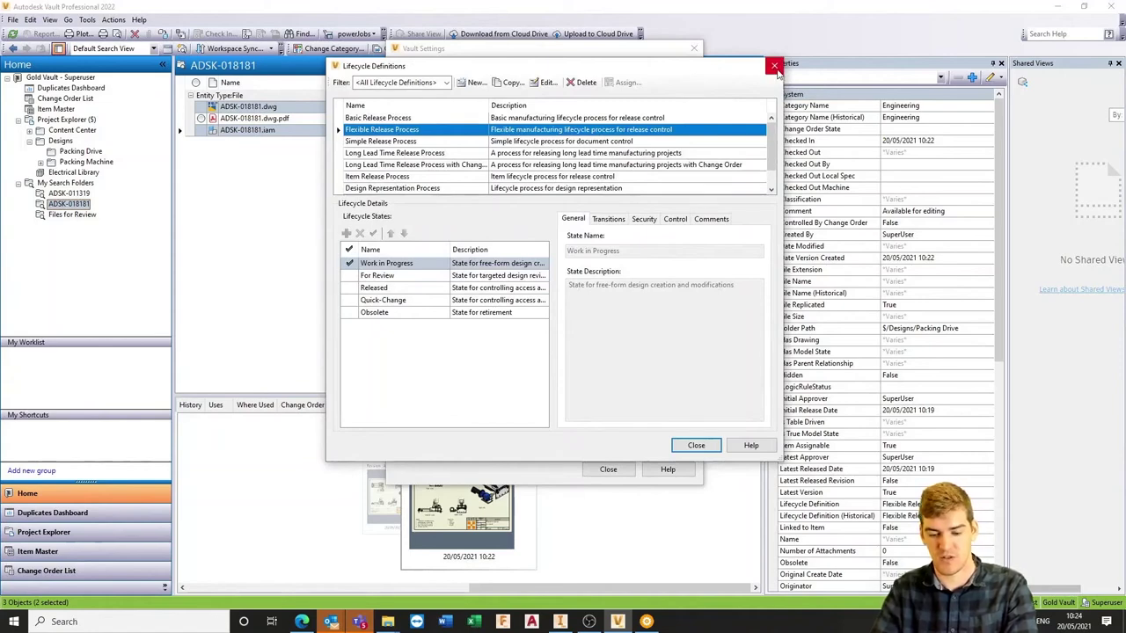
pyautogui.click(774, 67)
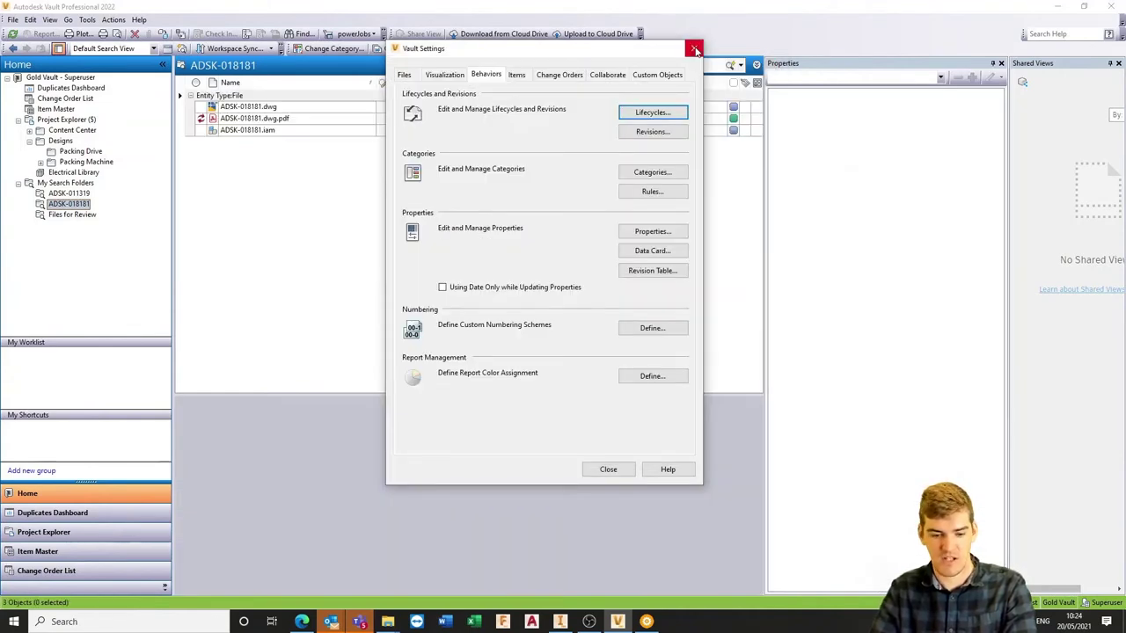
# - Close Vault Settings and review the ADSK-018181 drawing PDF in Acrobat
pyautogui.click(694, 49)
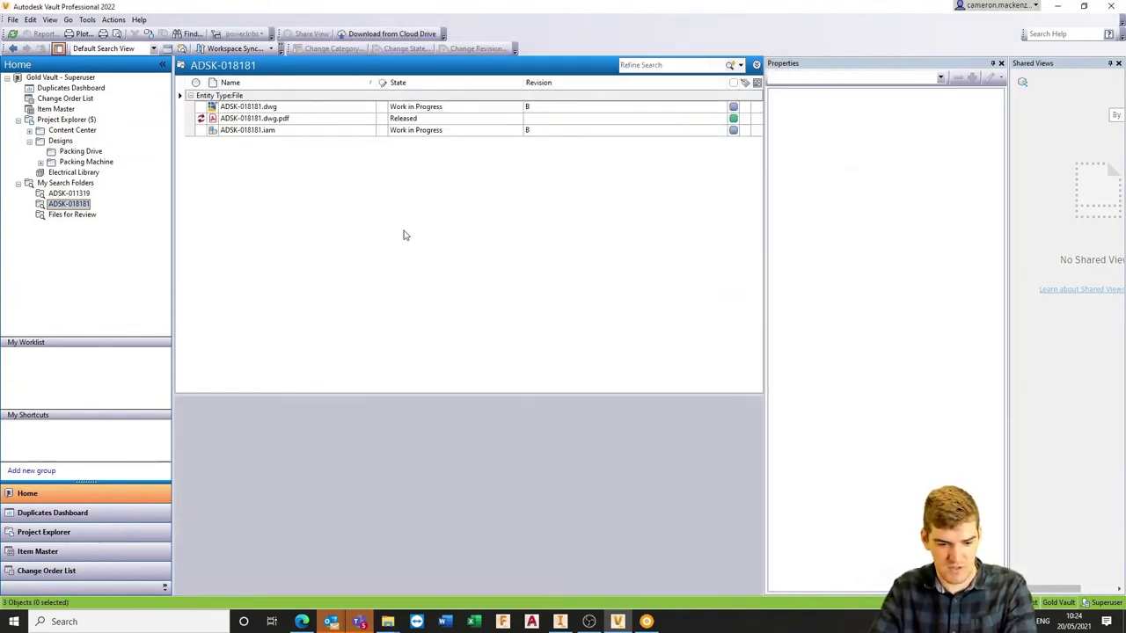
pyautogui.doubleClick(264, 120)
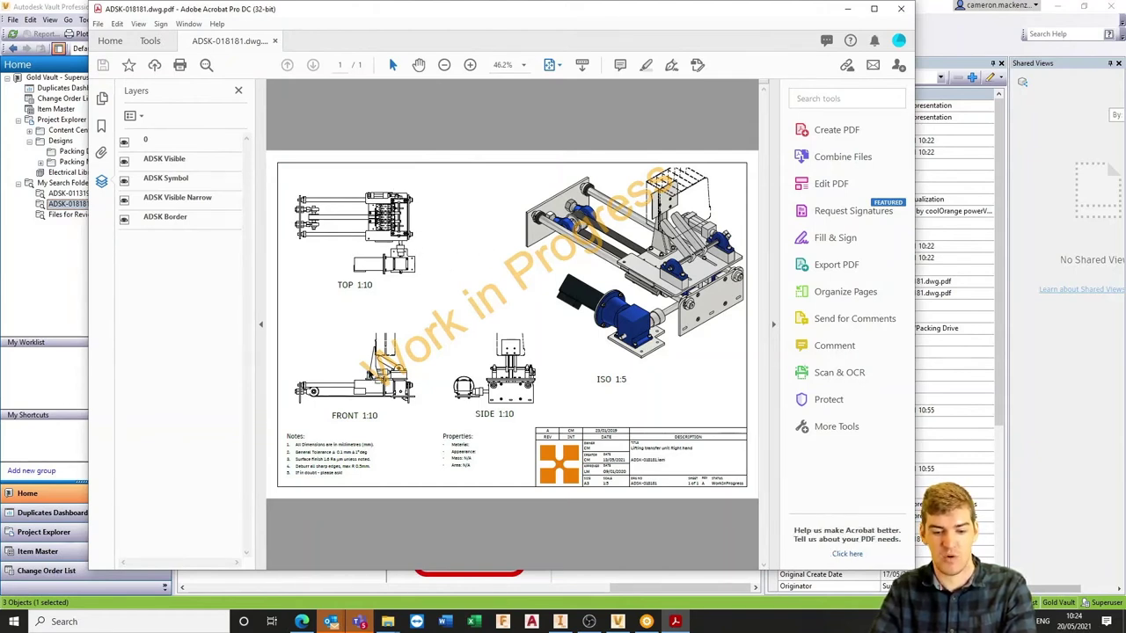
pyautogui.click(901, 8)
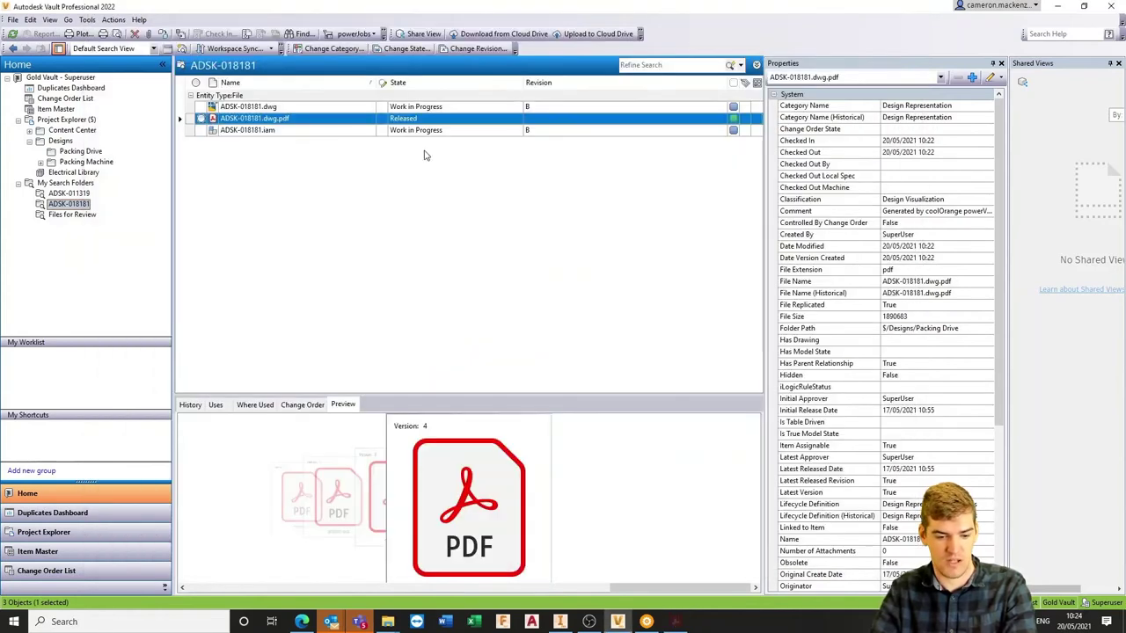
# - Review the ADSK-011319 drawing PDF in Acrobat, then move over to Inventor
pyautogui.click(69, 192)
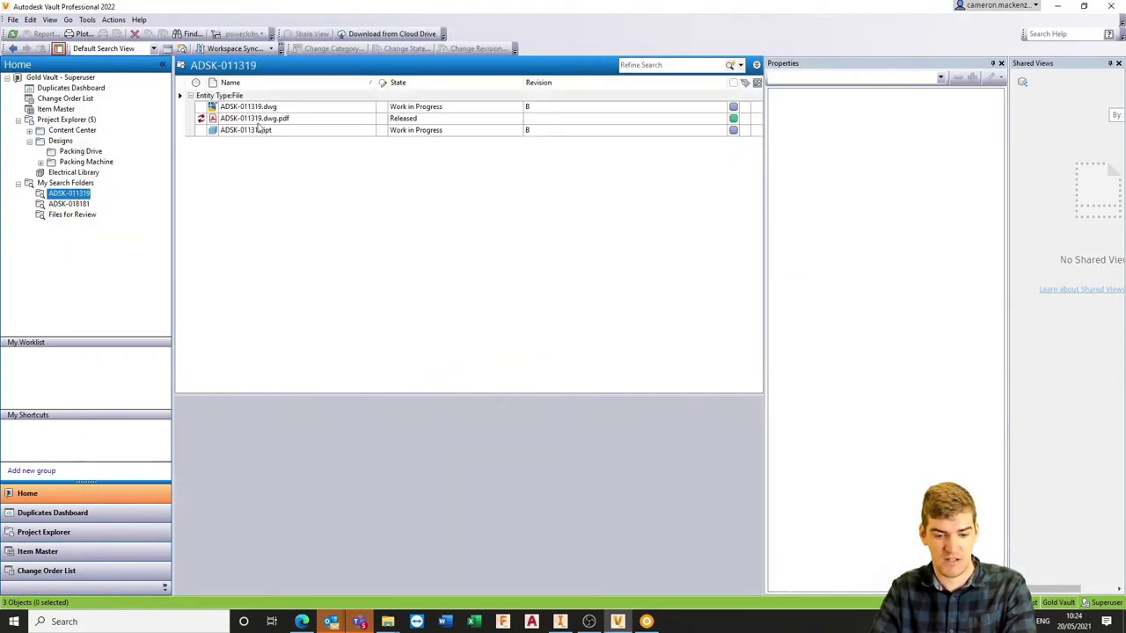
pyautogui.click(260, 120)
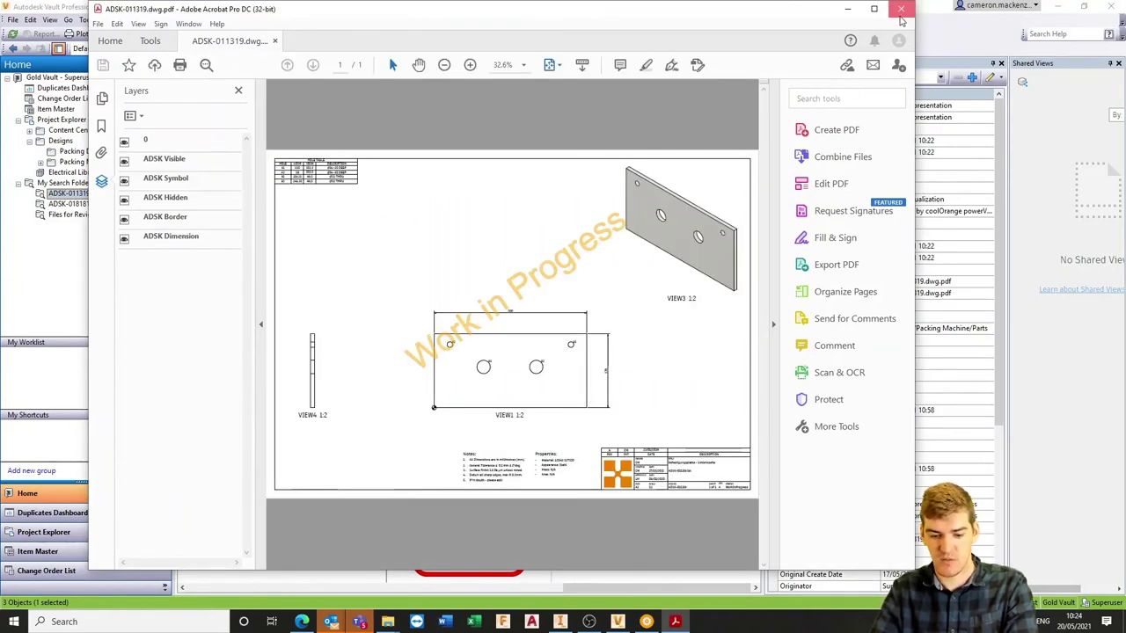
pyautogui.click(901, 10)
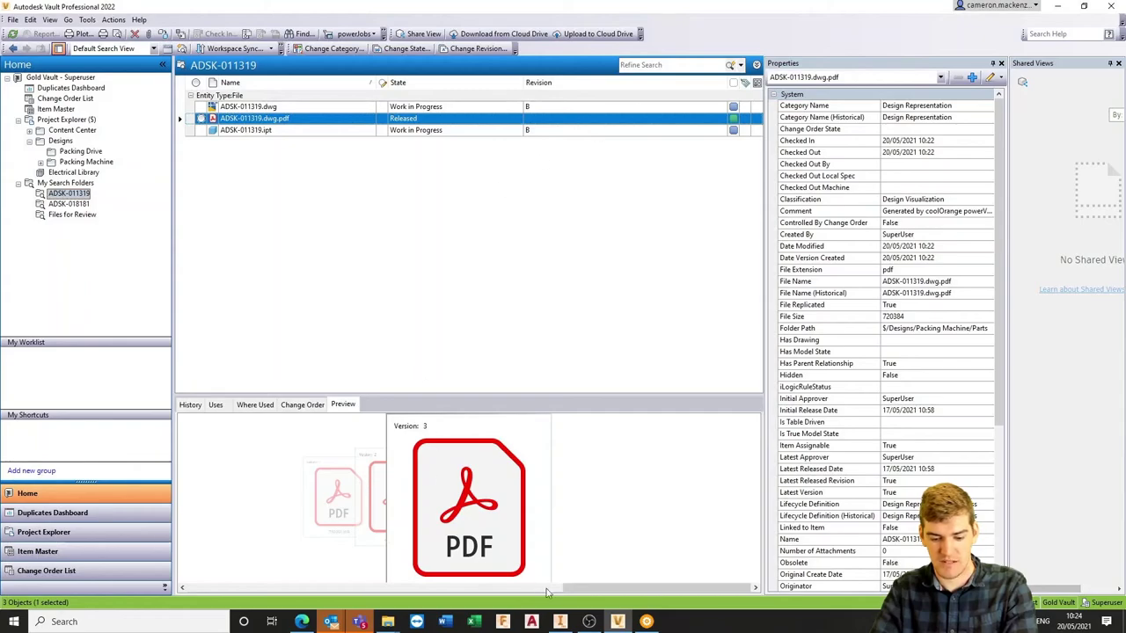
pyautogui.click(559, 622)
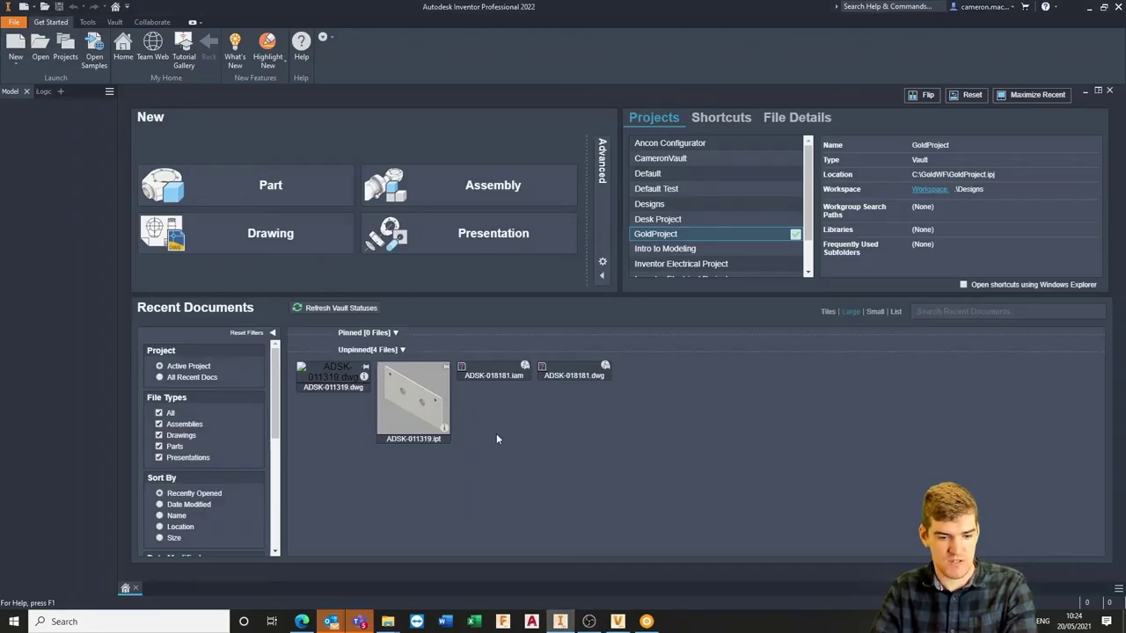
# - Check out ADSK-018181.dwg from the ADSK-018181 vault search and open it, accepting the property update
pyautogui.click(114, 22)
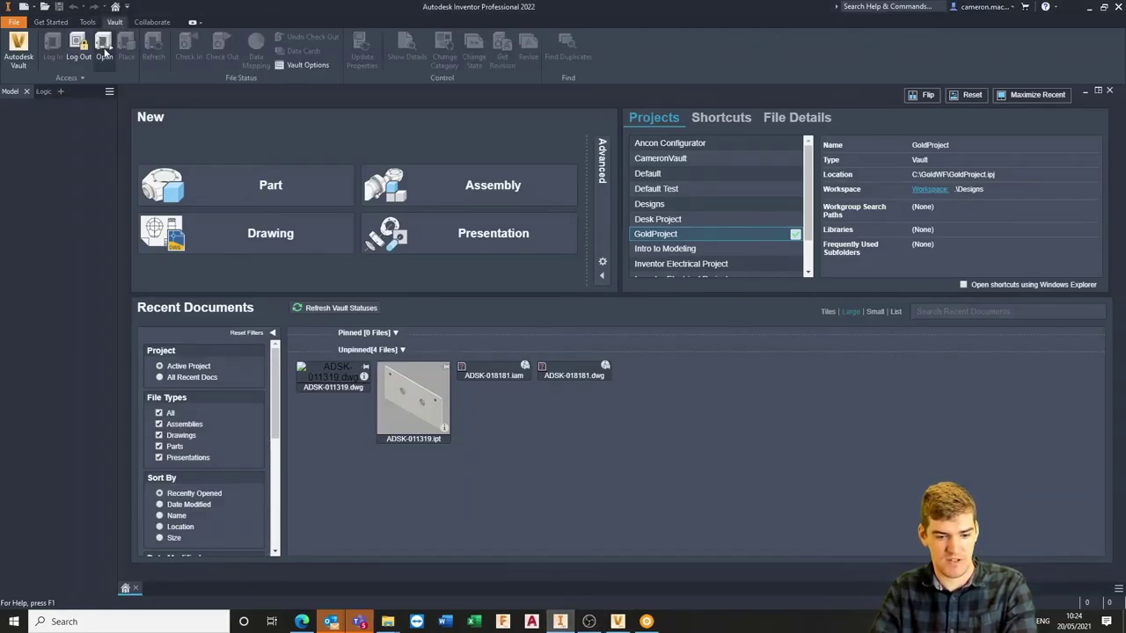
pyautogui.click(103, 48)
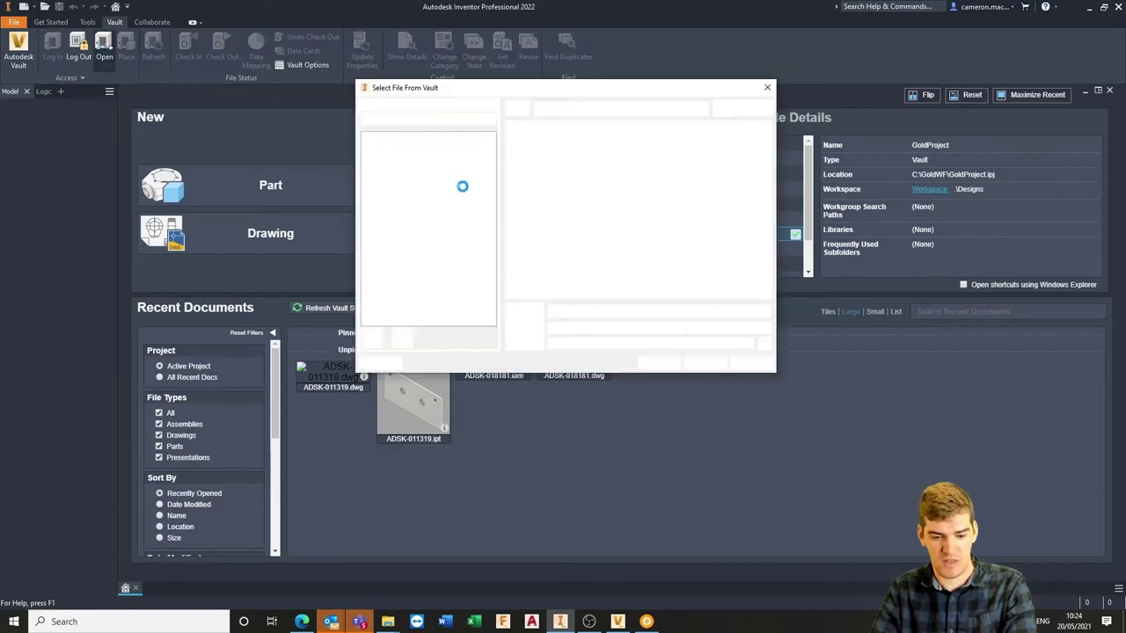
pyautogui.click(407, 147)
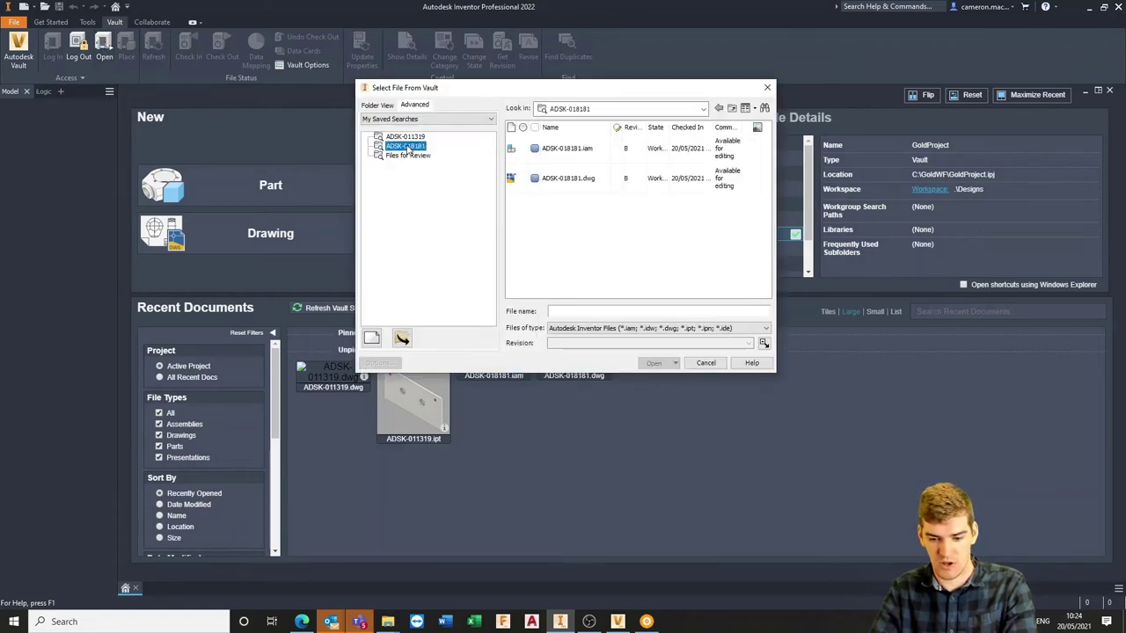
pyautogui.click(582, 179)
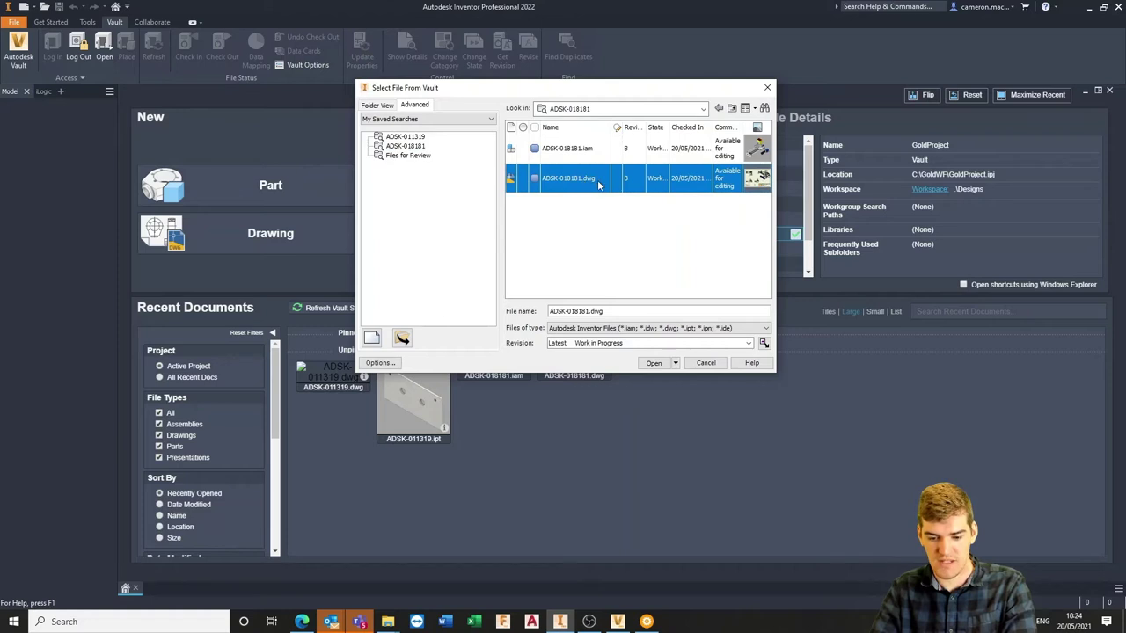
pyautogui.click(652, 364)
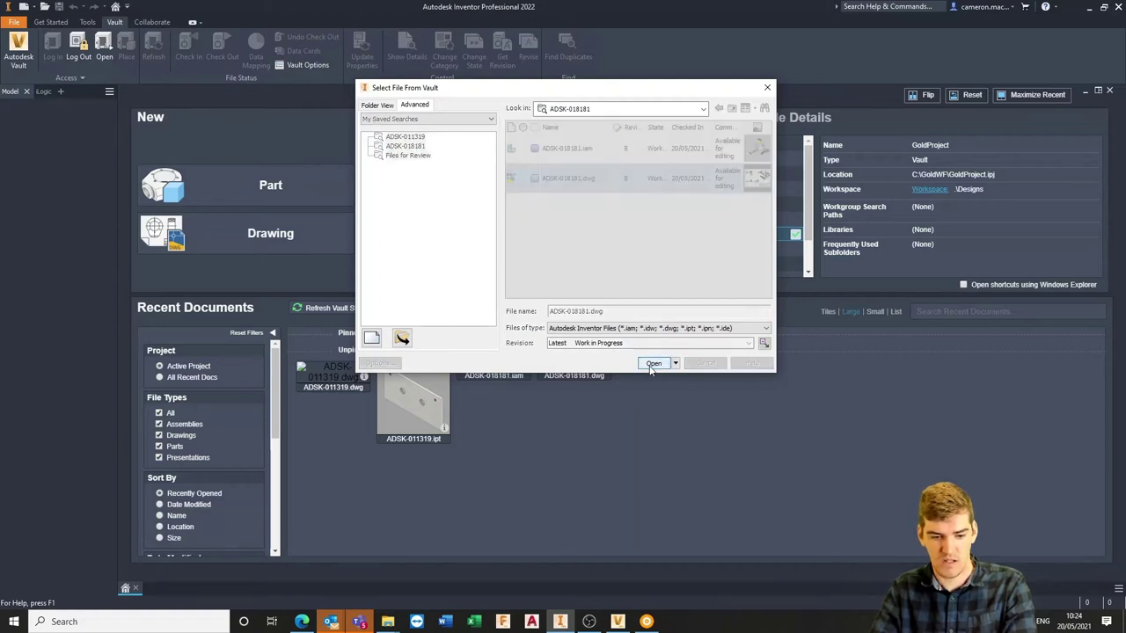
pyautogui.click(207, 95)
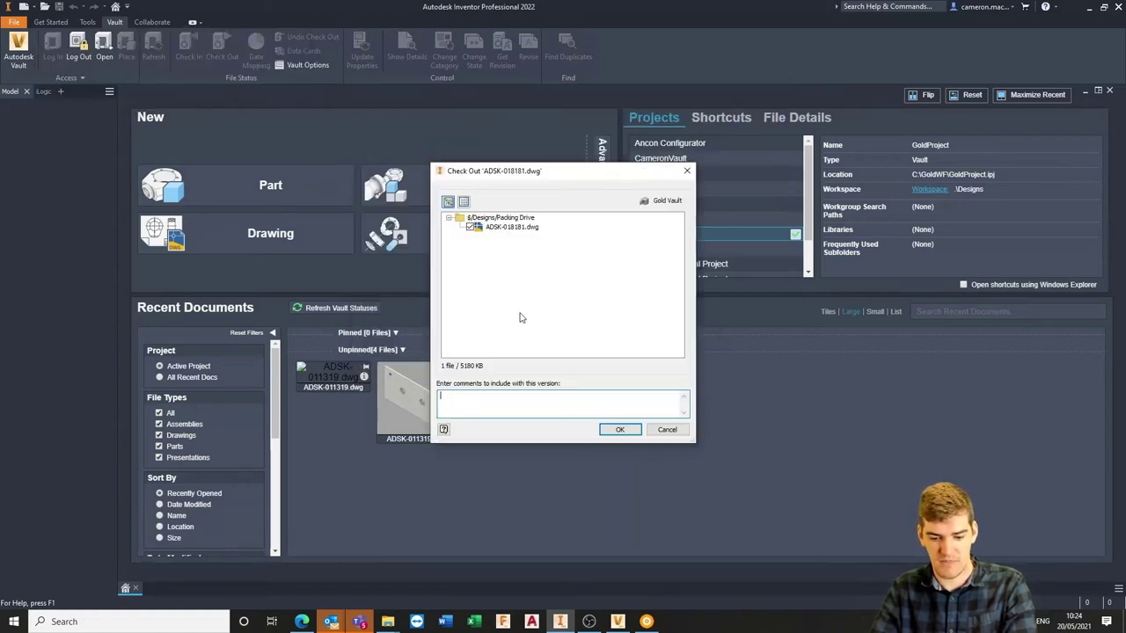
pyautogui.click(607, 429)
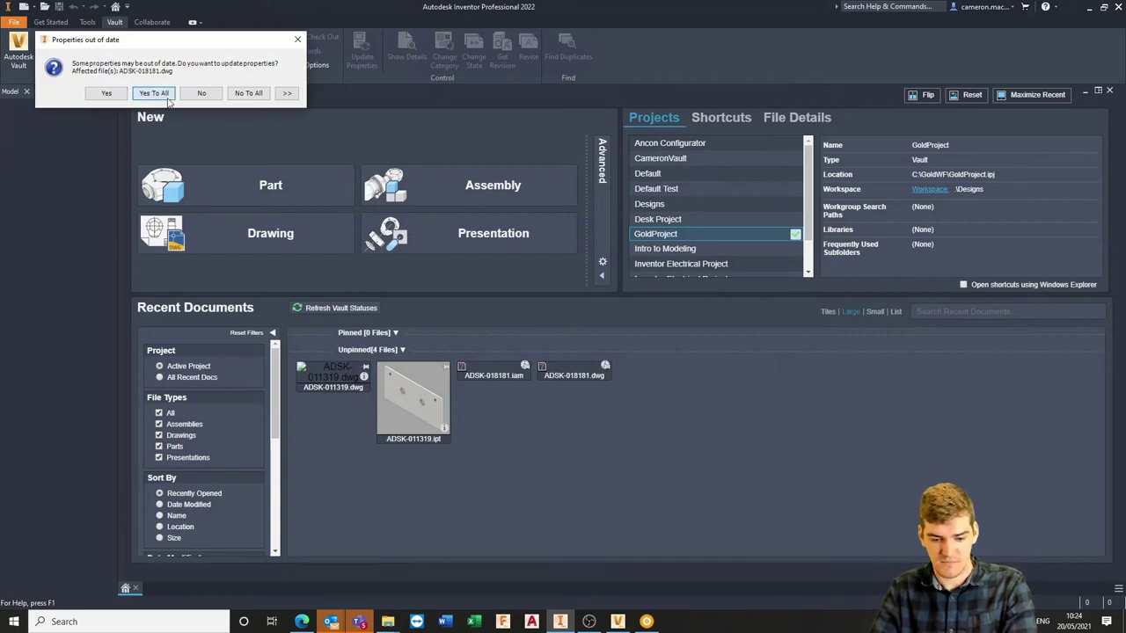
pyautogui.press('Return')
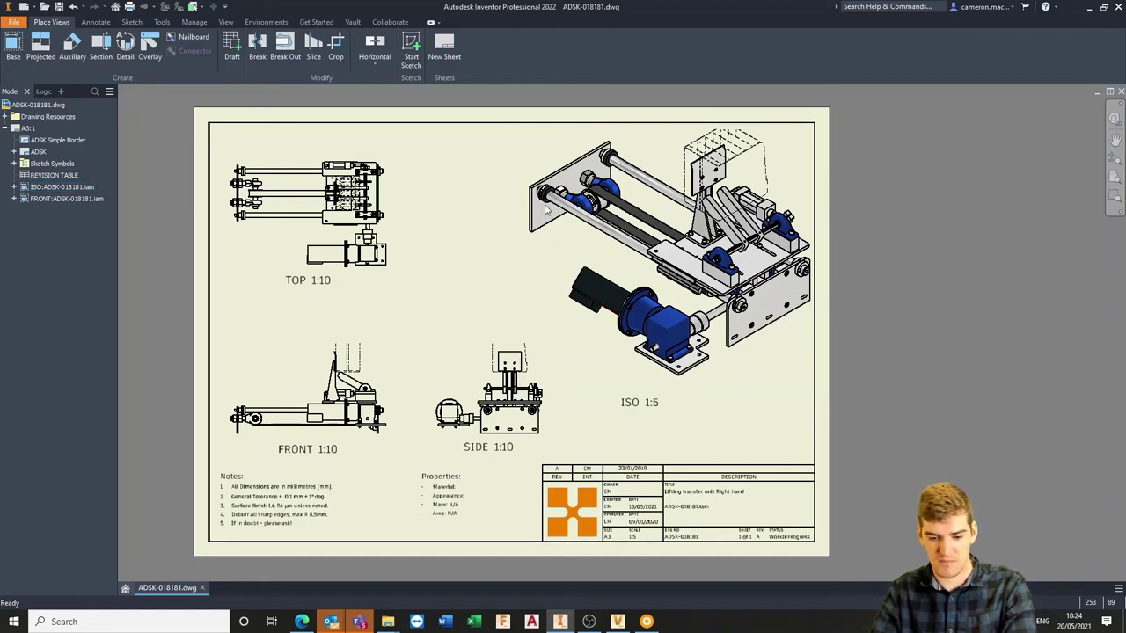
# - Open the ADSK-018181.iam assembly from the drawing's ISO view and zoom onto the ADSK-011319 end plate
pyautogui.rightClick(554, 282)
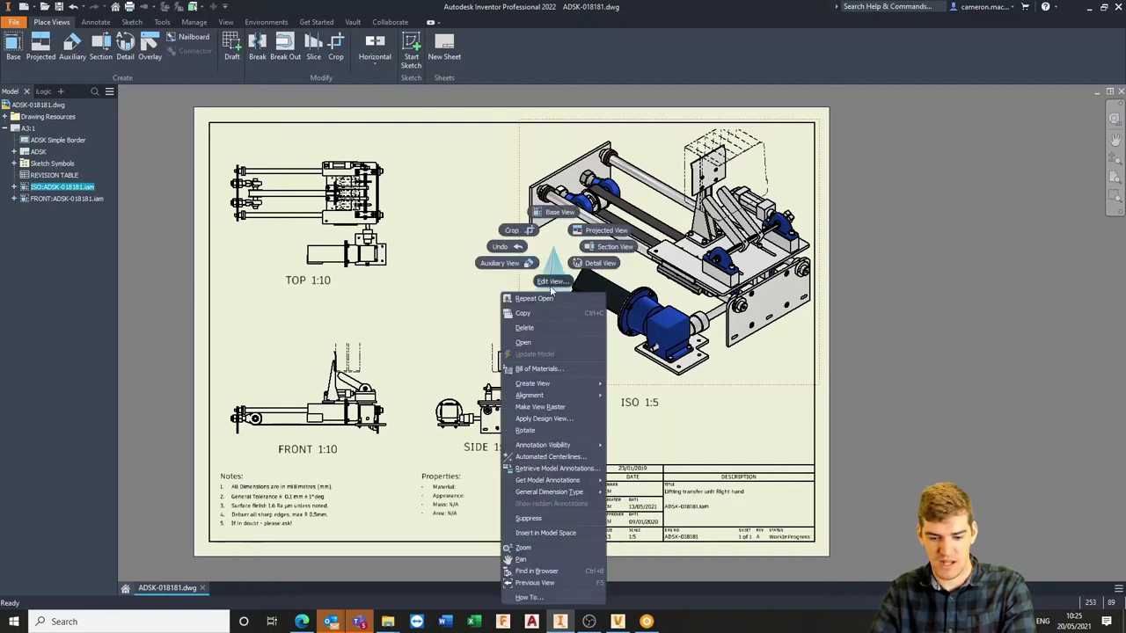
pyautogui.click(524, 342)
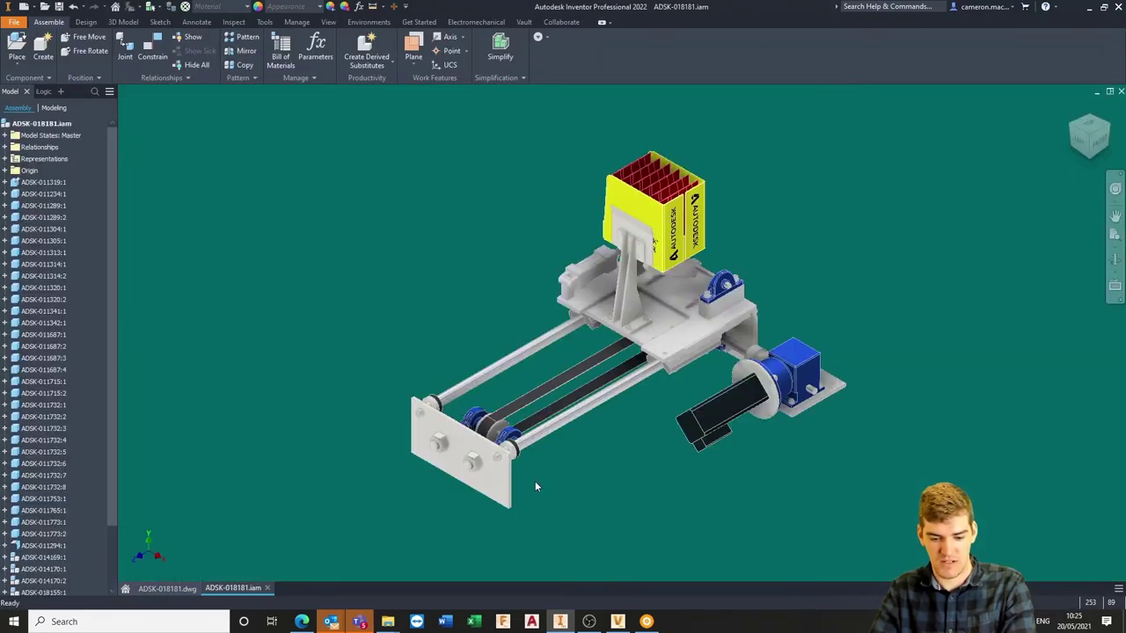
pyautogui.scroll(4, 497, 479)
pyautogui.scroll(3, 501, 470)
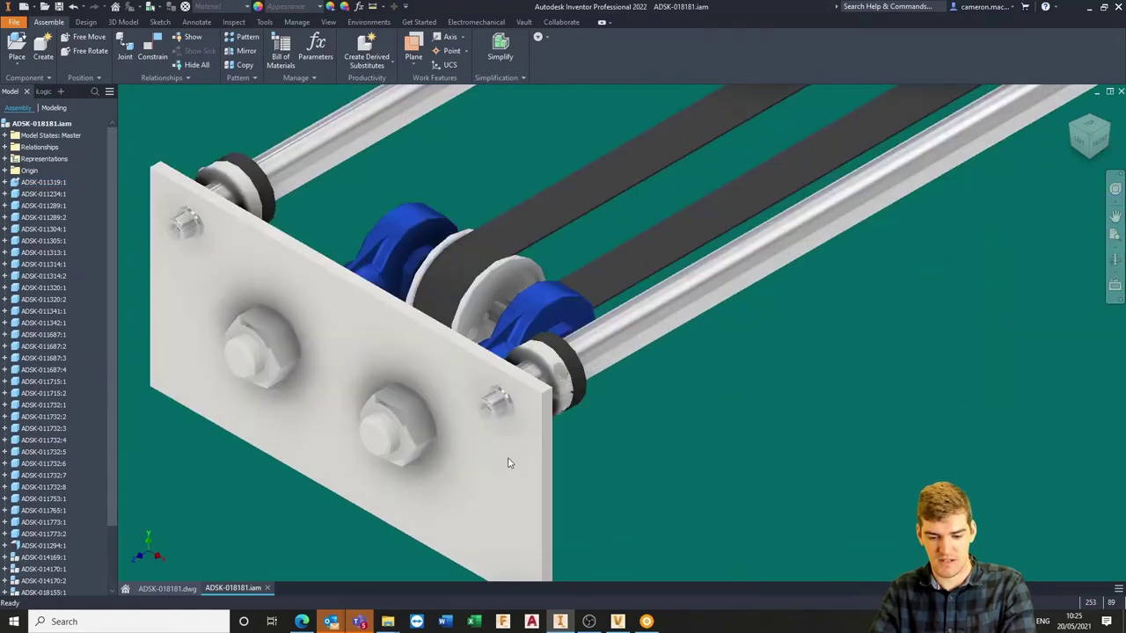
pyautogui.scroll(-3, 510, 460)
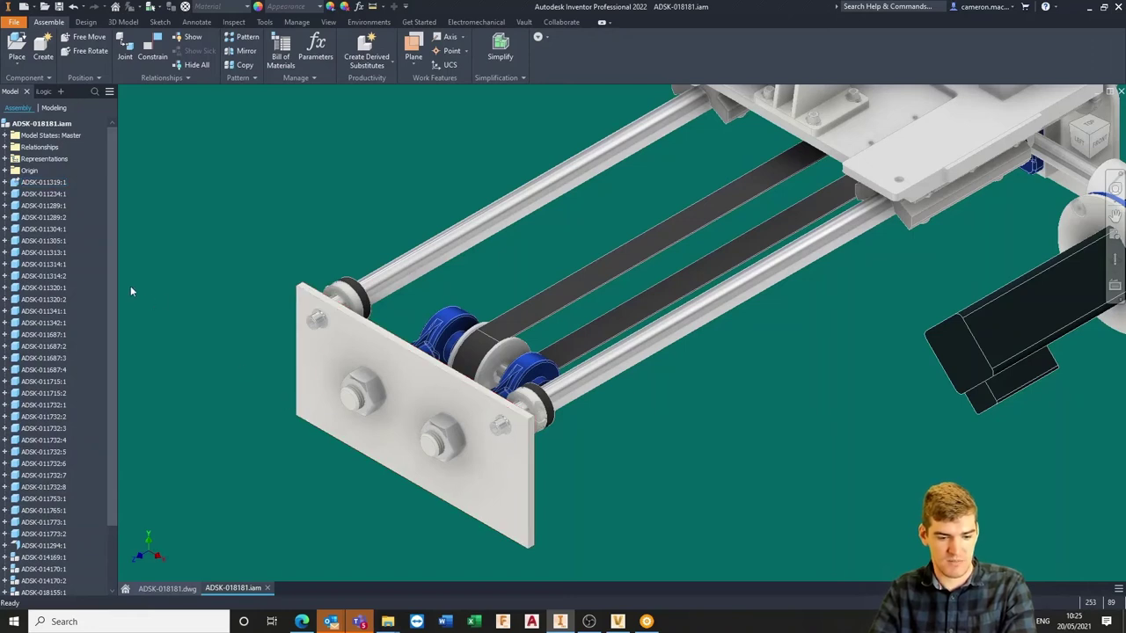
pyautogui.rightClick(43, 184)
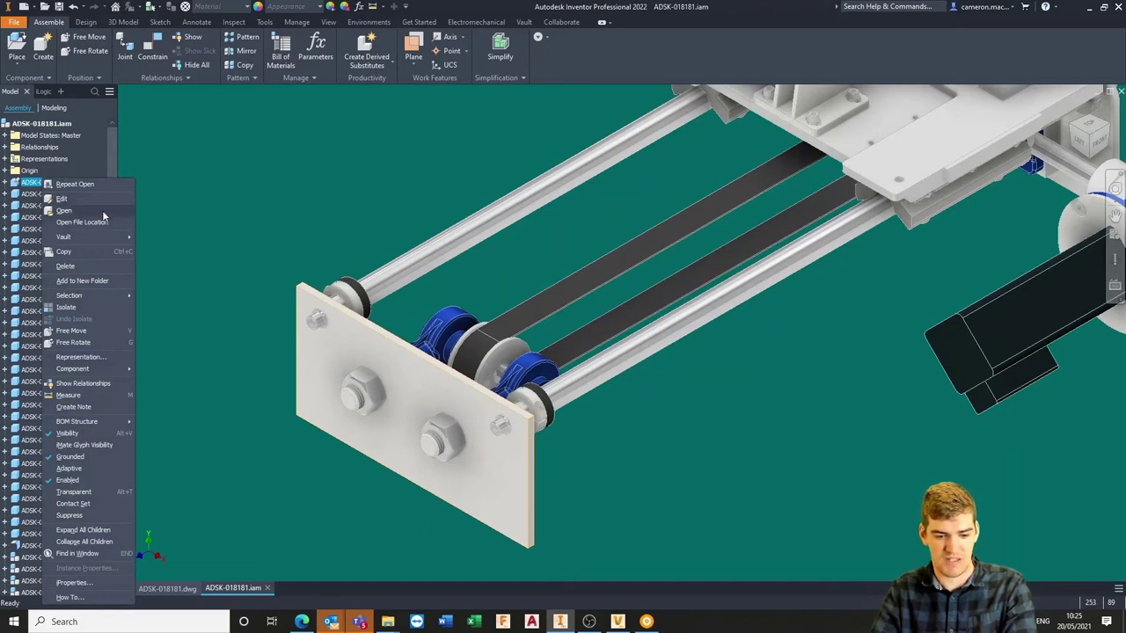
pyautogui.click(238, 209)
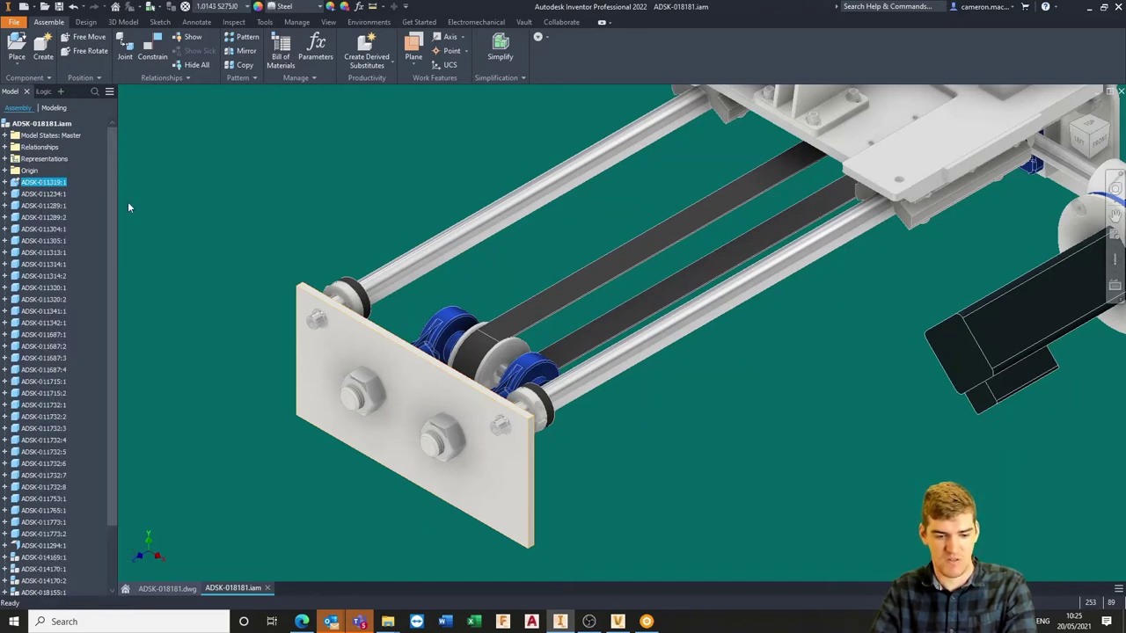
# - Edit ADSK-011319 in place, check it out, and unsuppress Extrusion3 and Fillet1
pyautogui.doubleClick(41, 183)
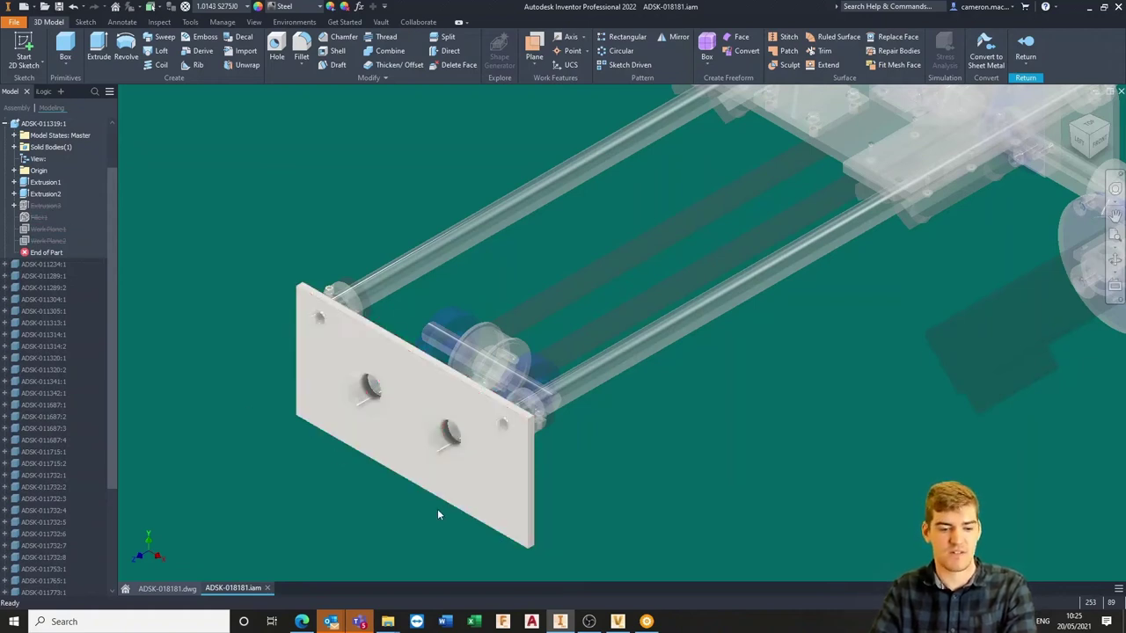
pyautogui.rightClick(38, 210)
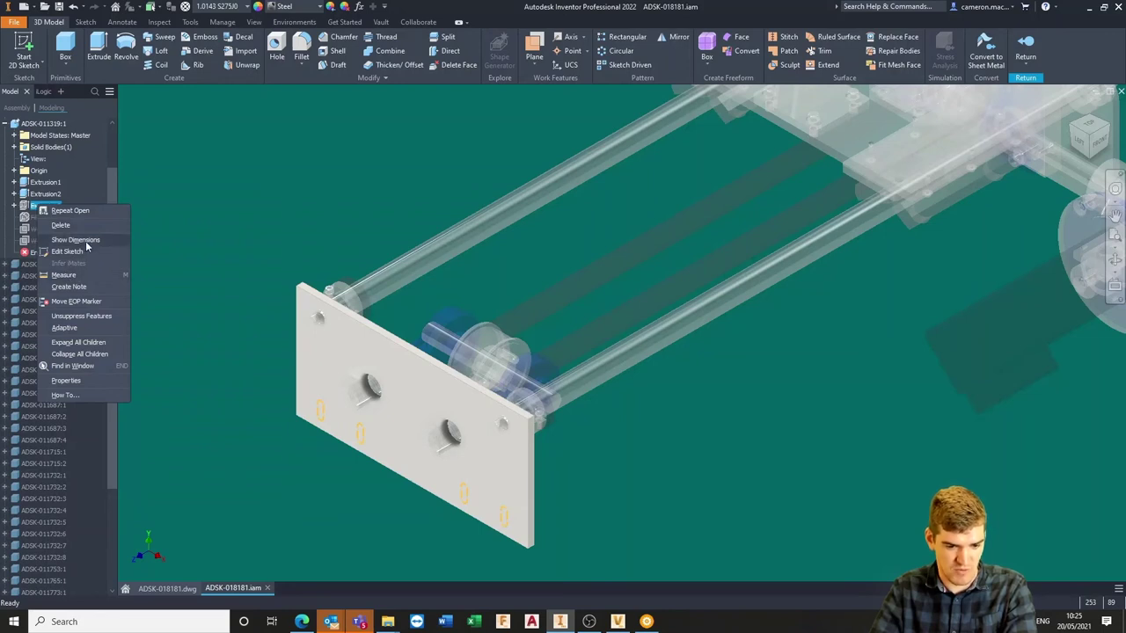
pyautogui.click(85, 317)
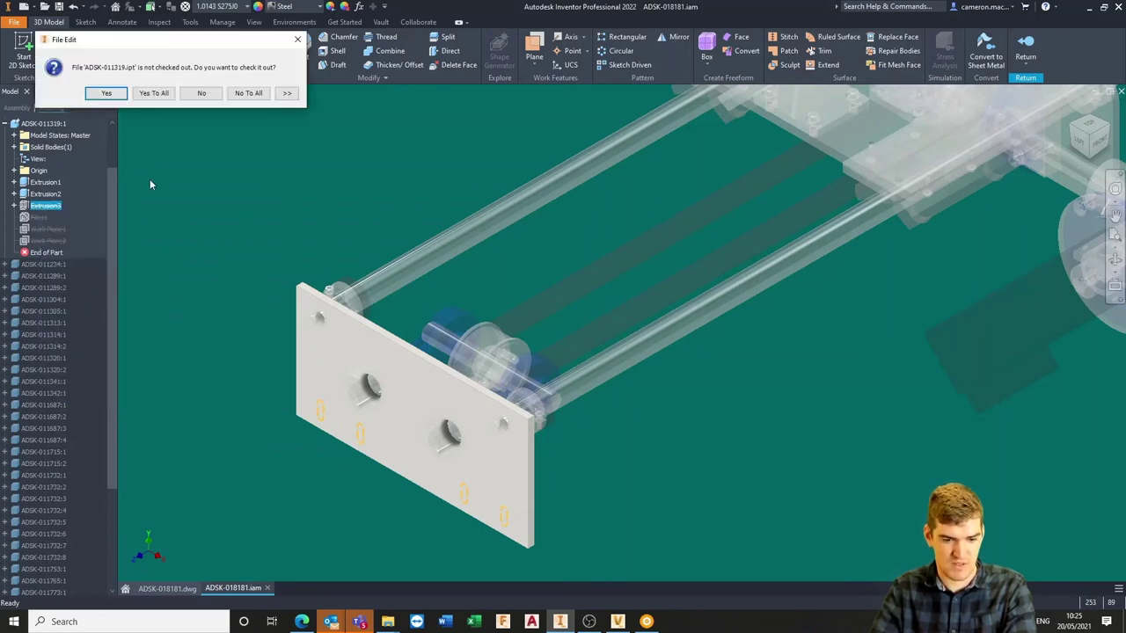
pyautogui.click(163, 101)
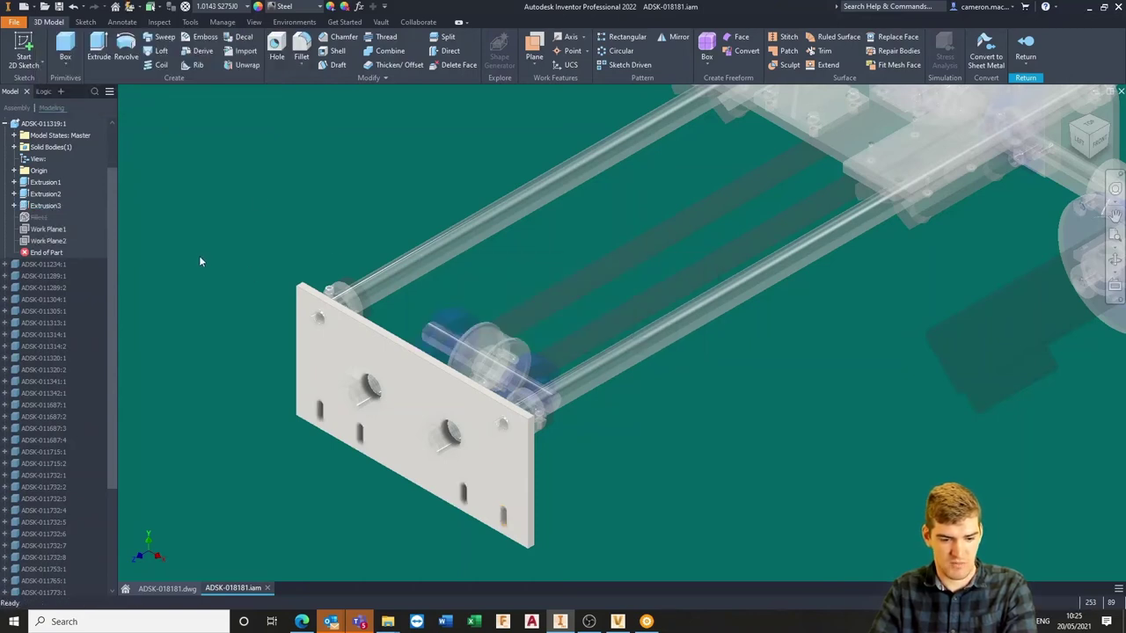
pyautogui.rightClick(43, 218)
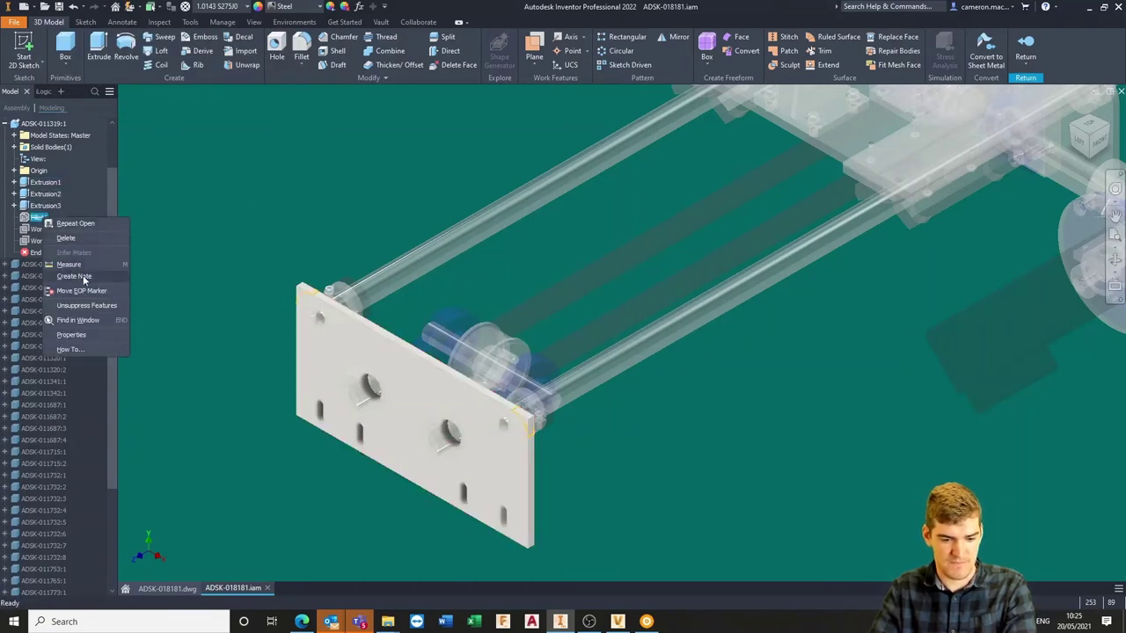
pyautogui.click(81, 292)
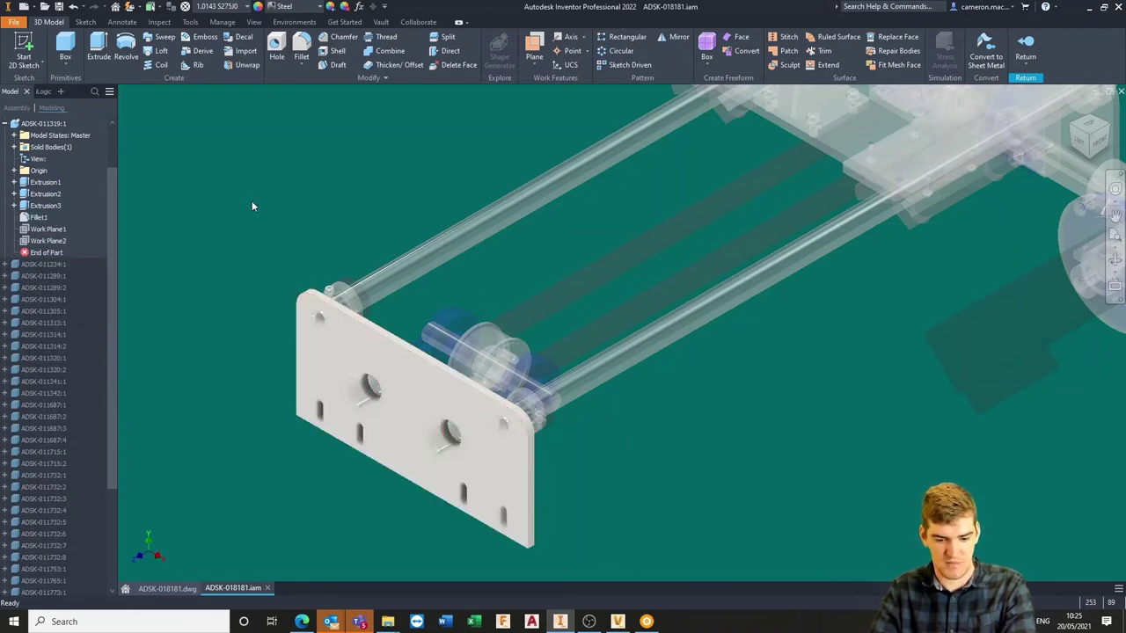
pyautogui.rightClick(39, 126)
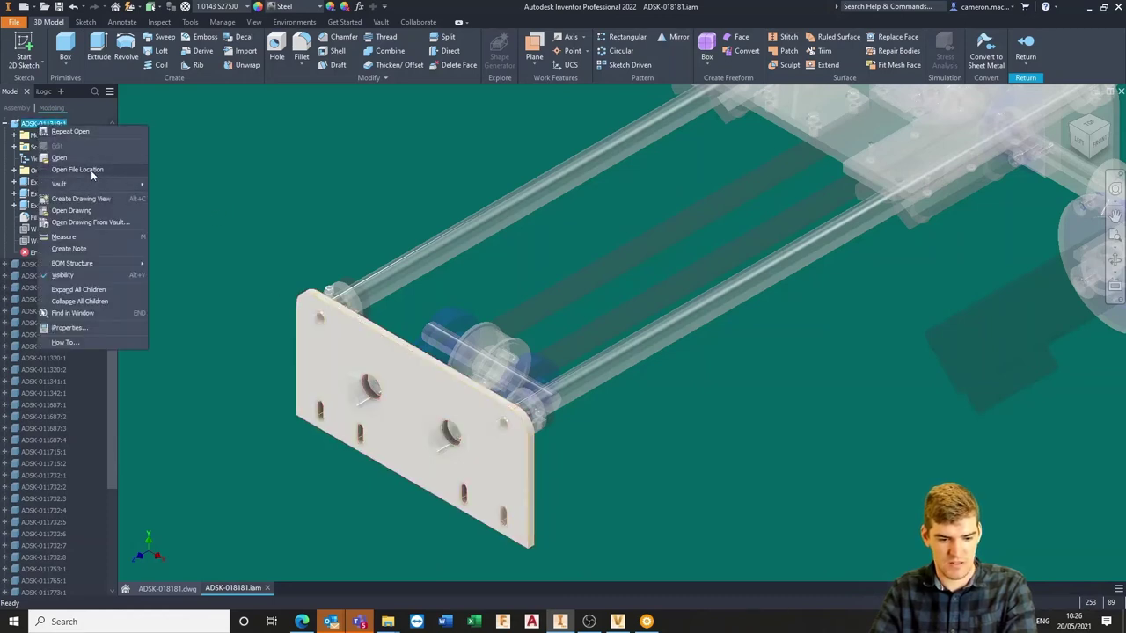
# - Open the plate drawing ADSK-011319.dwg from the vault, checked out for editing
pyautogui.click(110, 222)
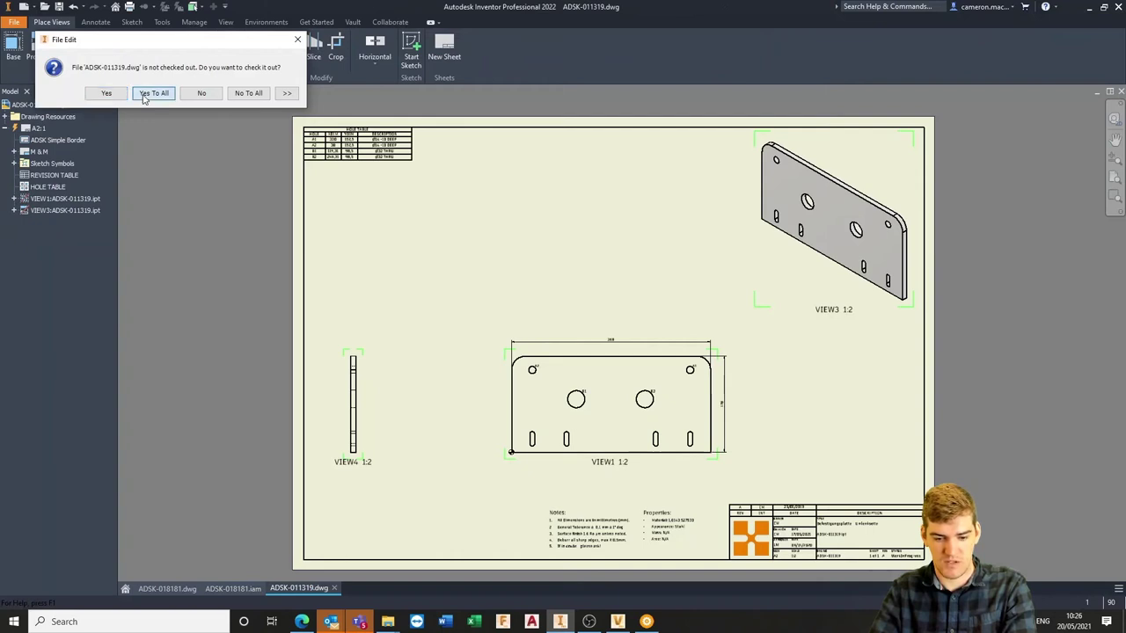
pyautogui.click(153, 92)
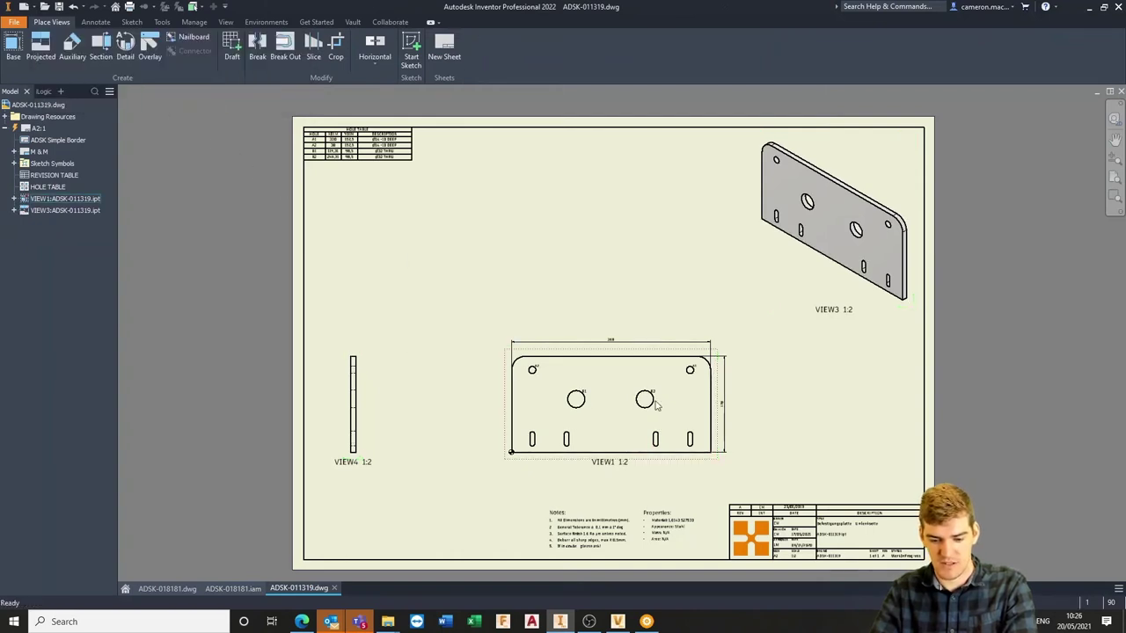
pyautogui.scroll(4, 601, 438)
pyautogui.scroll(-3, 600, 438)
pyautogui.scroll(3, 600, 438)
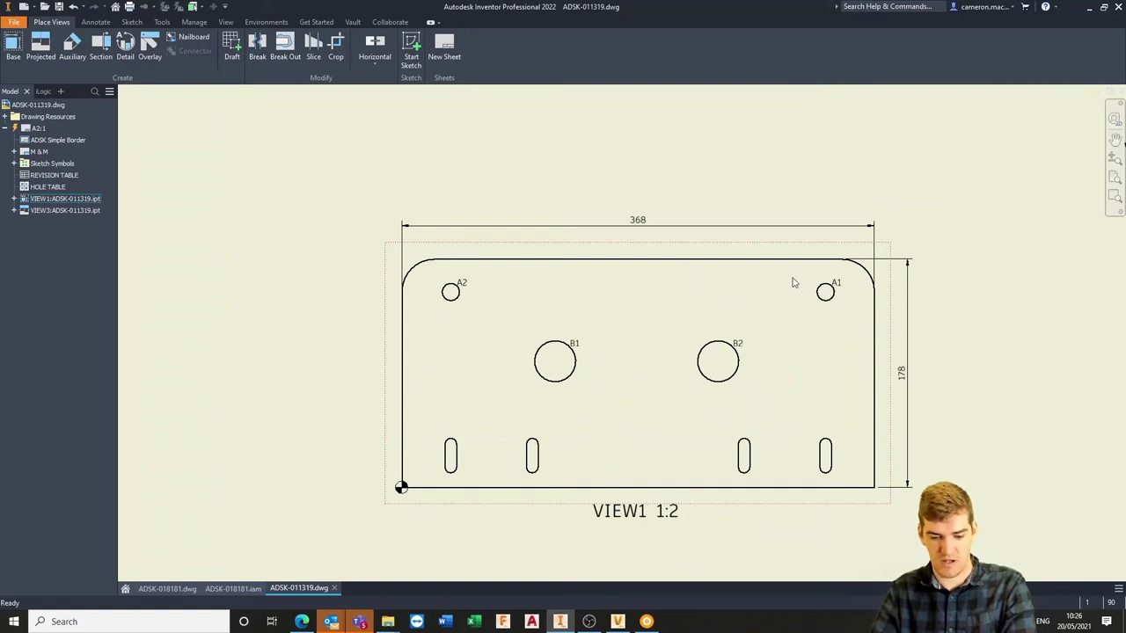
pyautogui.moveTo(532, 465); pyautogui.dragTo(470, 377, button='middle')
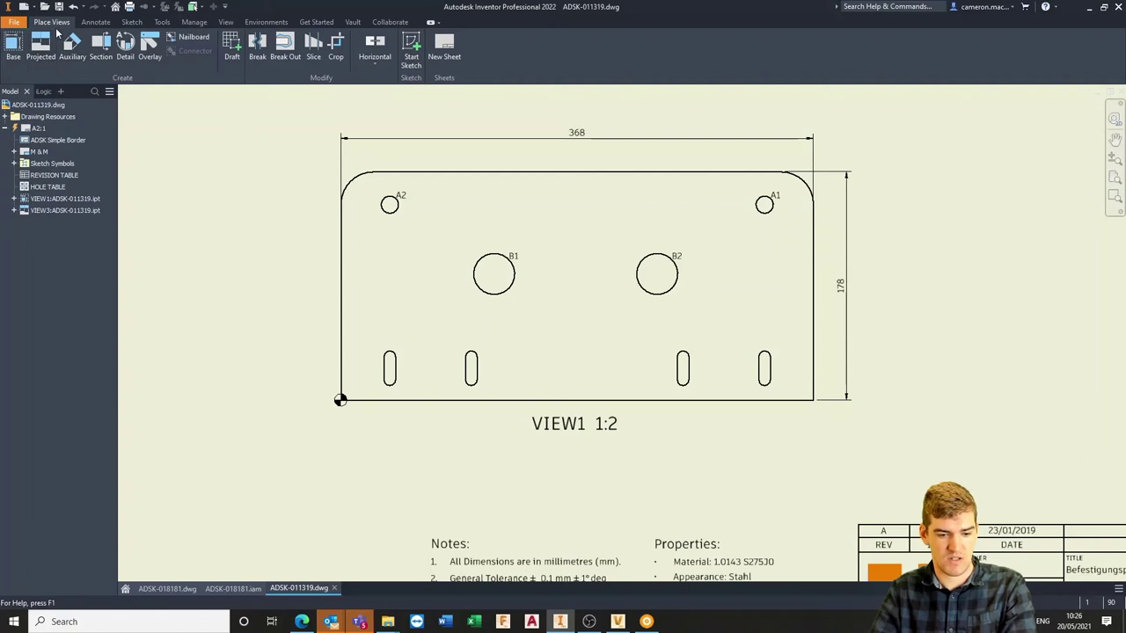
# - Dimension the lower-left slot with an R5 radius and a 34 offset from the plate's left edge
pyautogui.click(93, 23)
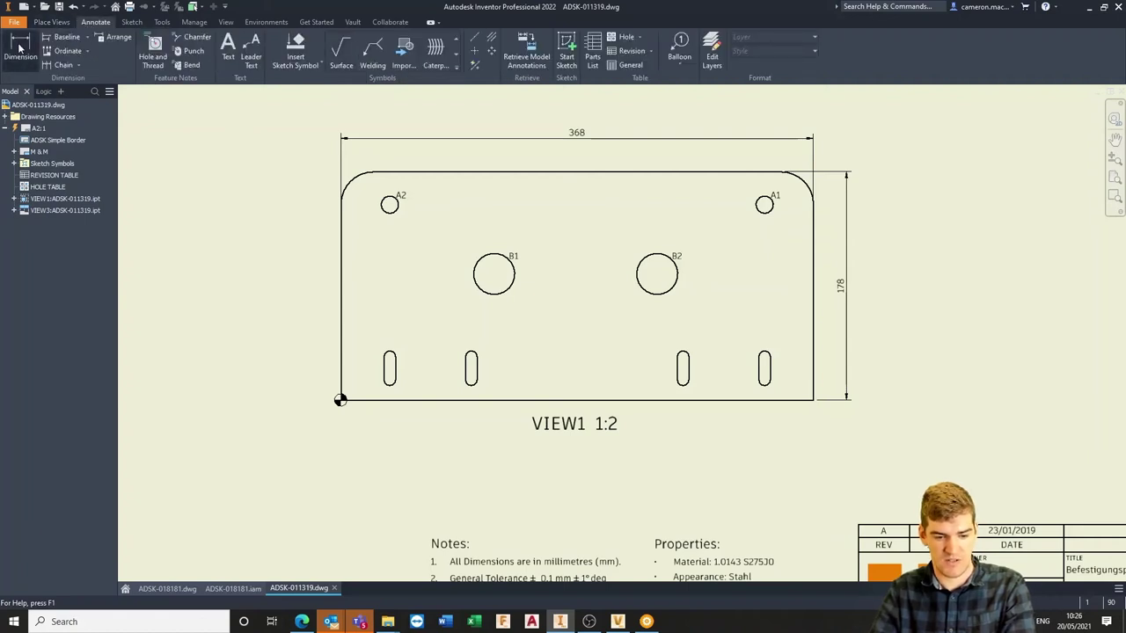
pyautogui.scroll(-5, 401, 373)
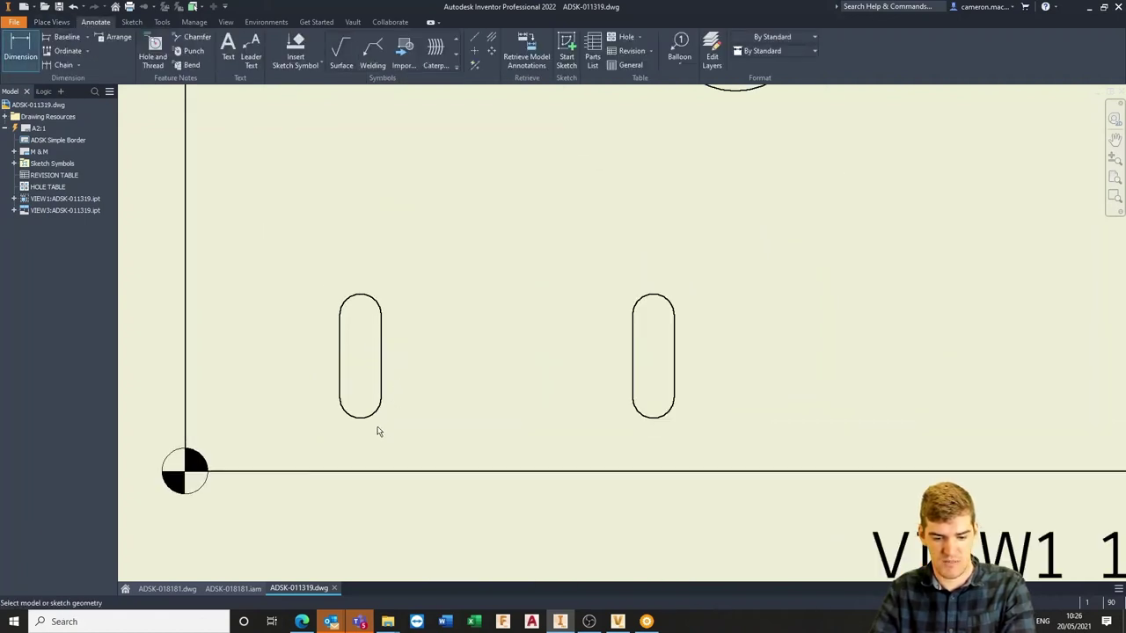
pyautogui.click(370, 415)
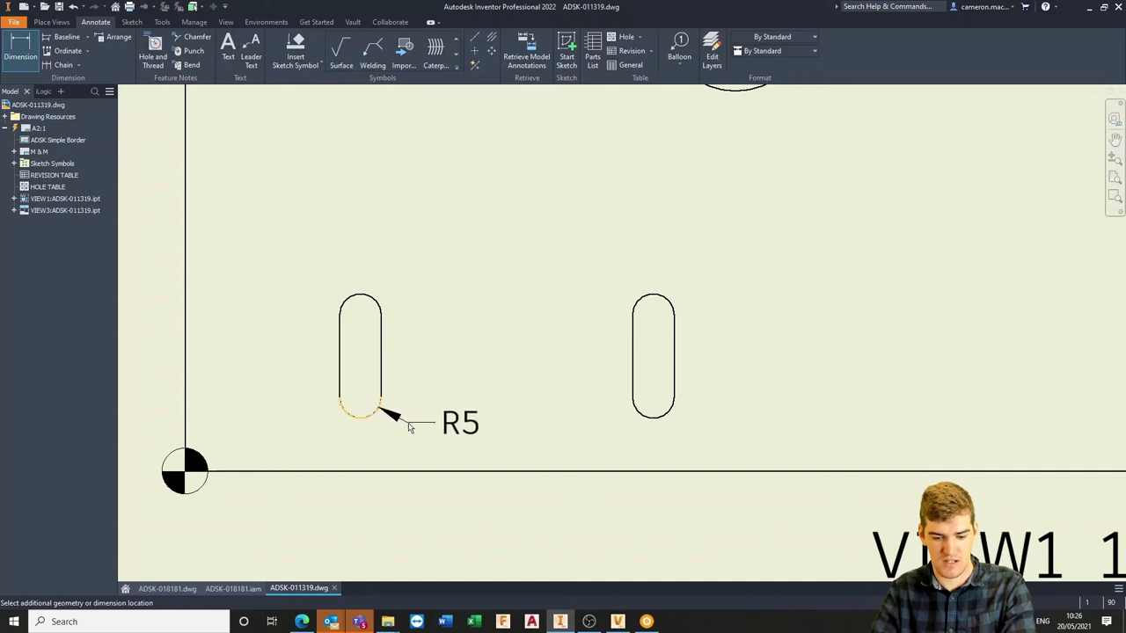
pyautogui.click(408, 428)
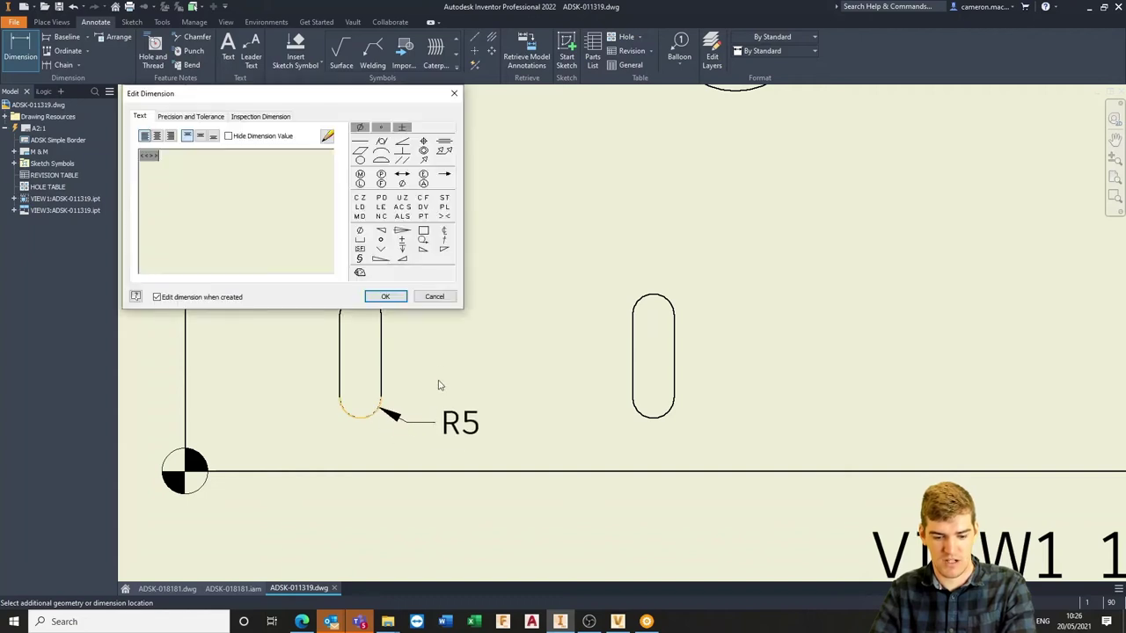
pyautogui.click(388, 297)
pyautogui.scroll(4, 433, 356)
pyautogui.scroll(2, 378, 364)
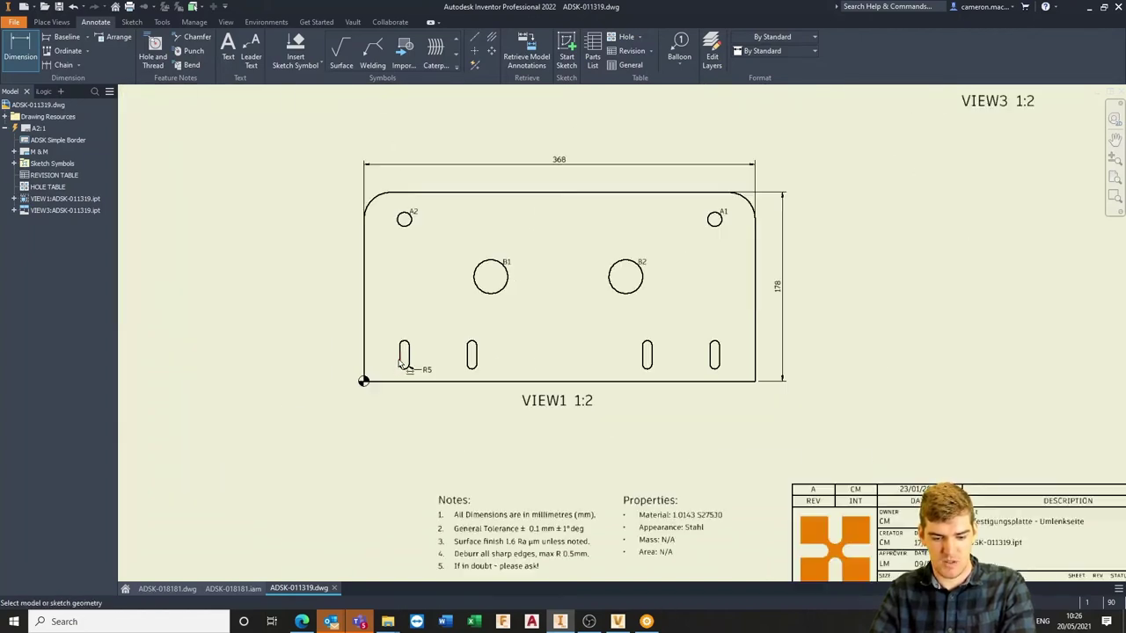
pyautogui.scroll(-5, 343, 361)
pyautogui.click(417, 385)
pyautogui.click(692, 347)
pyautogui.scroll(5, 598, 321)
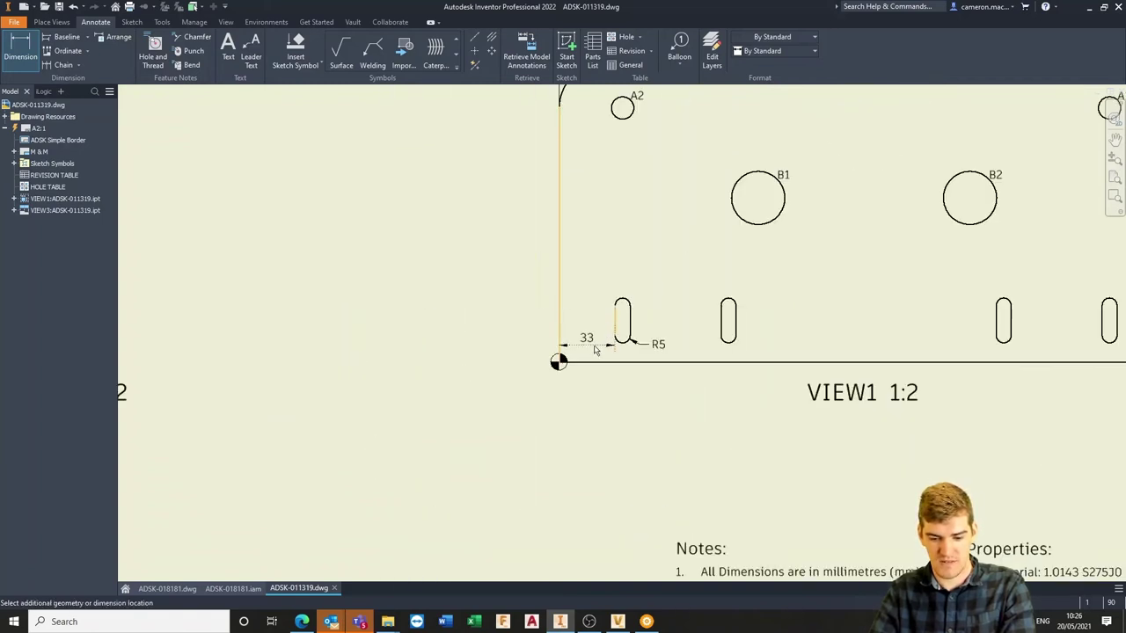
pyautogui.click(708, 341)
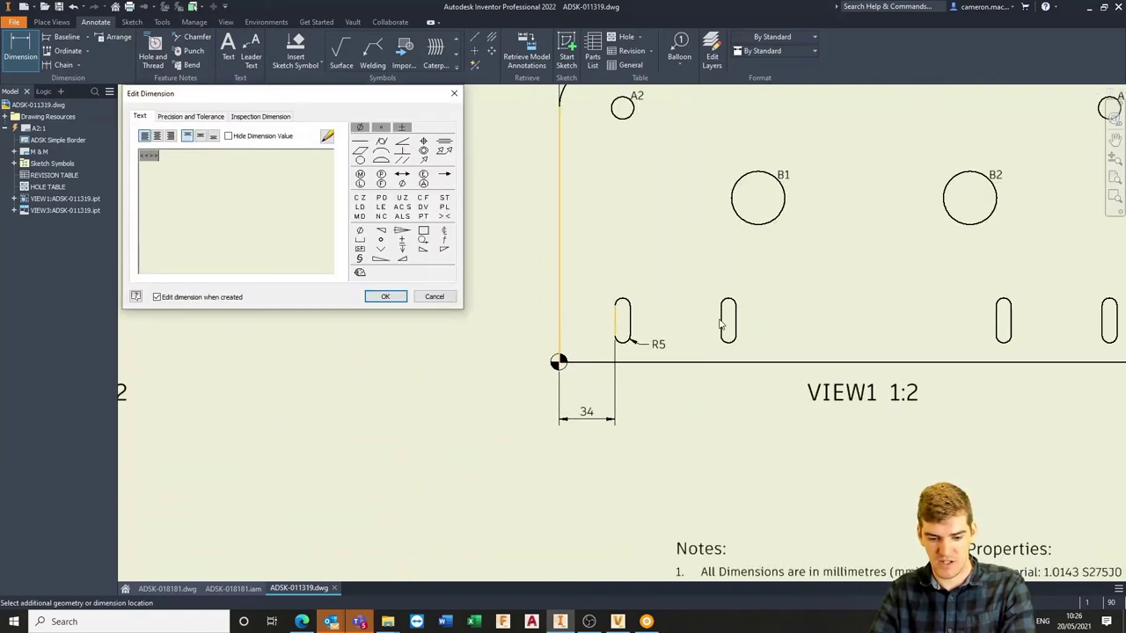
pyautogui.click(385, 299)
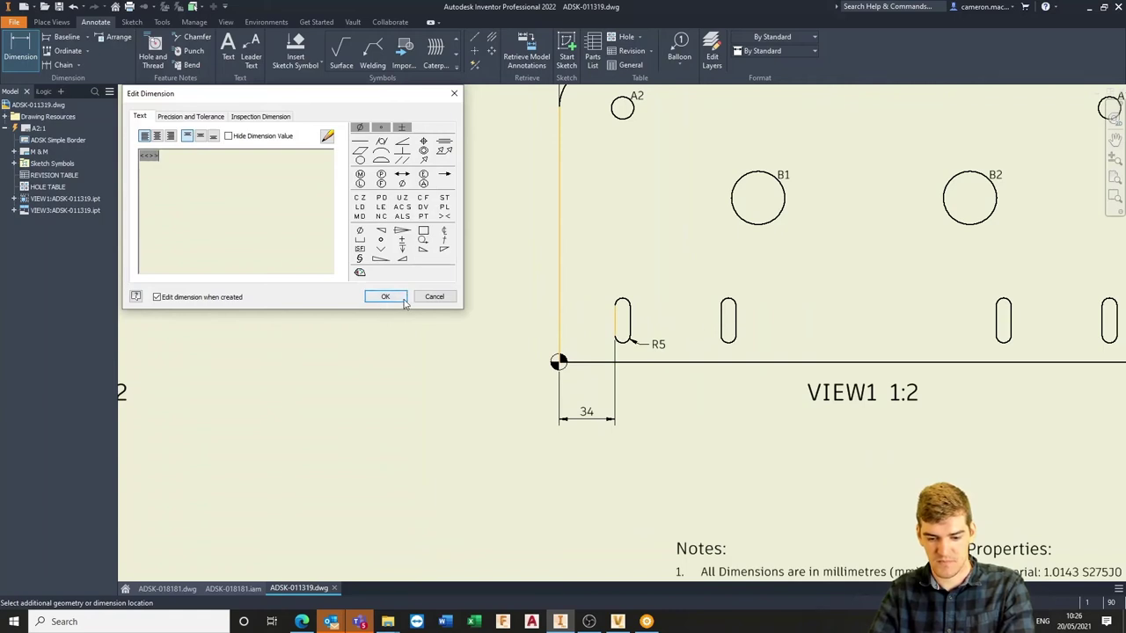
# - Add the 97 dimension for the second slot below the 34, then recentre the sheet
pyautogui.click(720, 322)
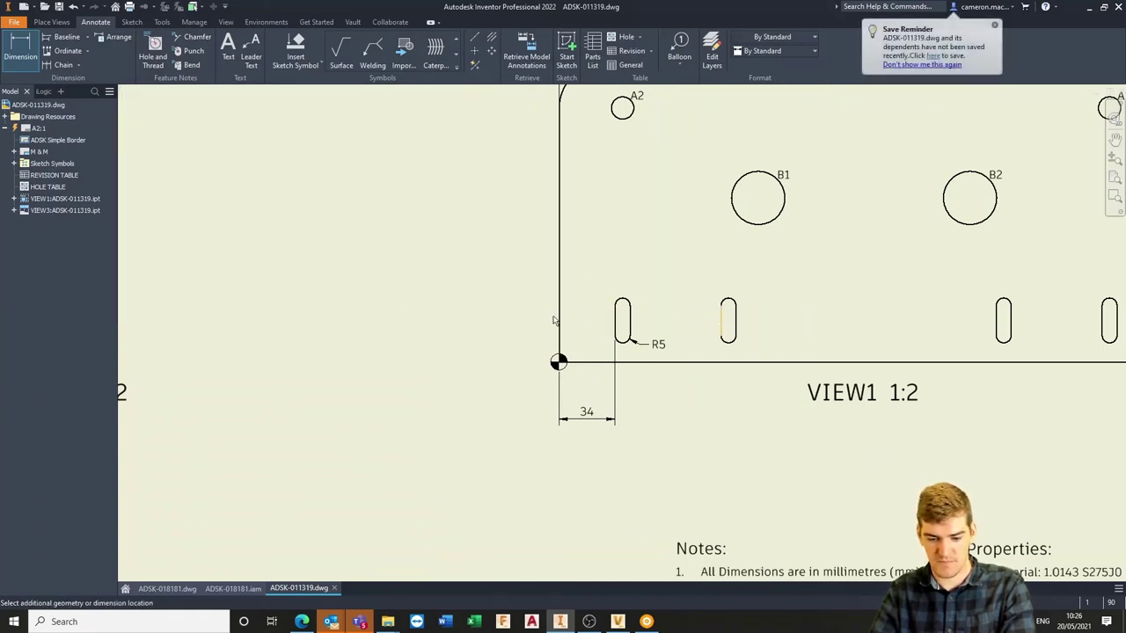
pyautogui.click(558, 324)
pyautogui.click(638, 456)
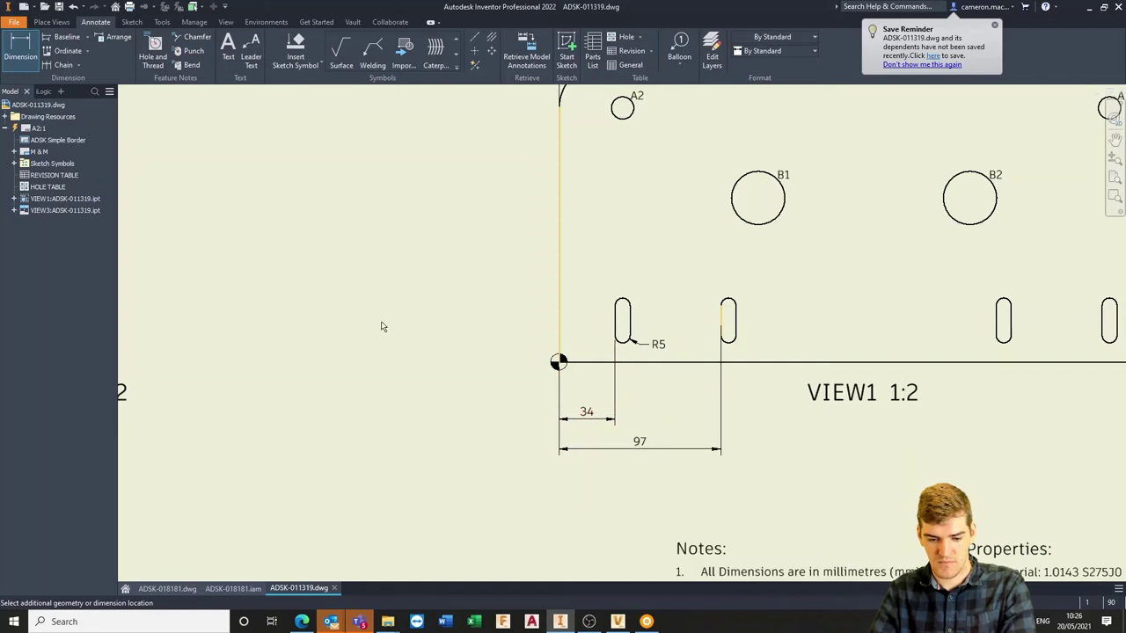
pyautogui.click(384, 299)
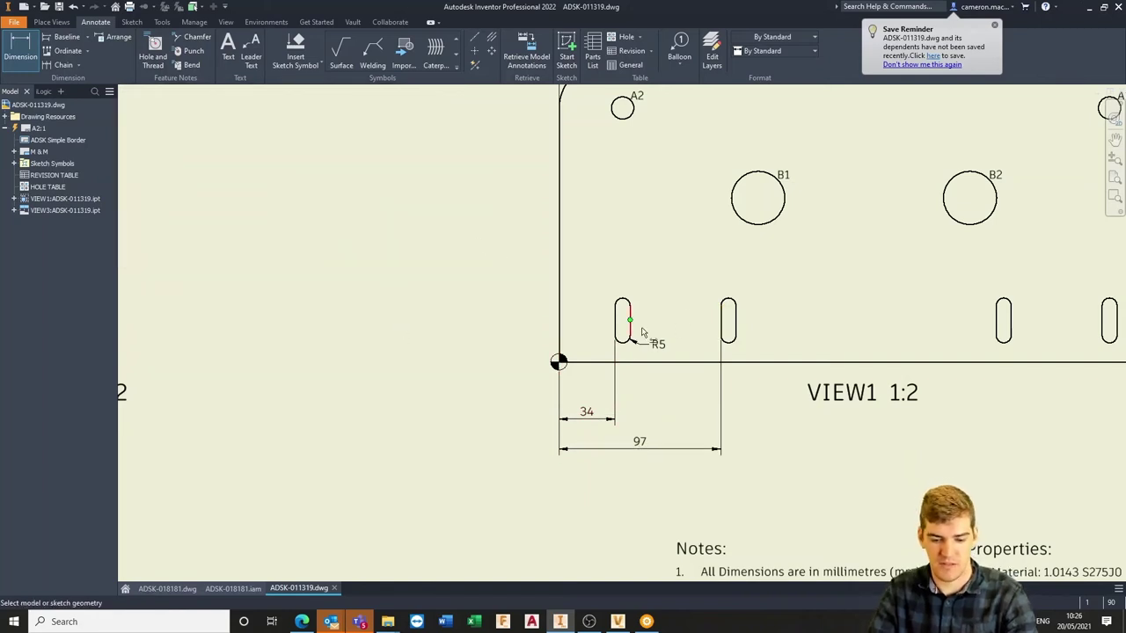
pyautogui.scroll(3, 460, 314)
pyautogui.scroll(-5, 459, 313)
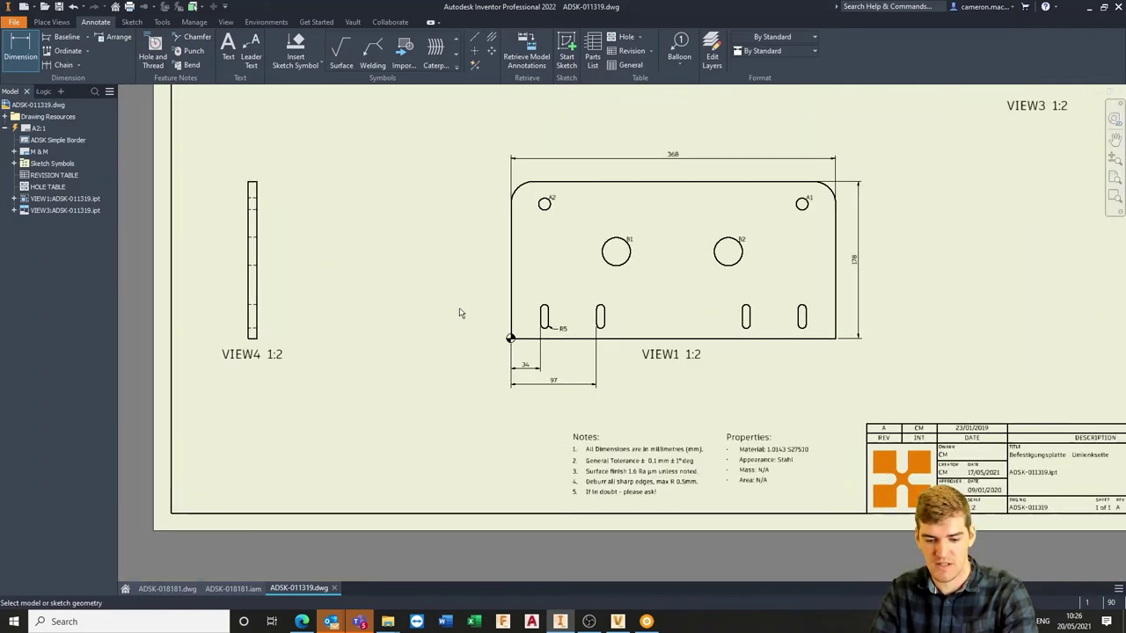
pyautogui.scroll(-2, 459, 314)
pyautogui.moveTo(651, 308)
pyautogui.mouseDown(button='middle')
pyautogui.moveTo(618, 364)
pyautogui.moveTo(639, 436)
pyautogui.mouseUp(button='middle')
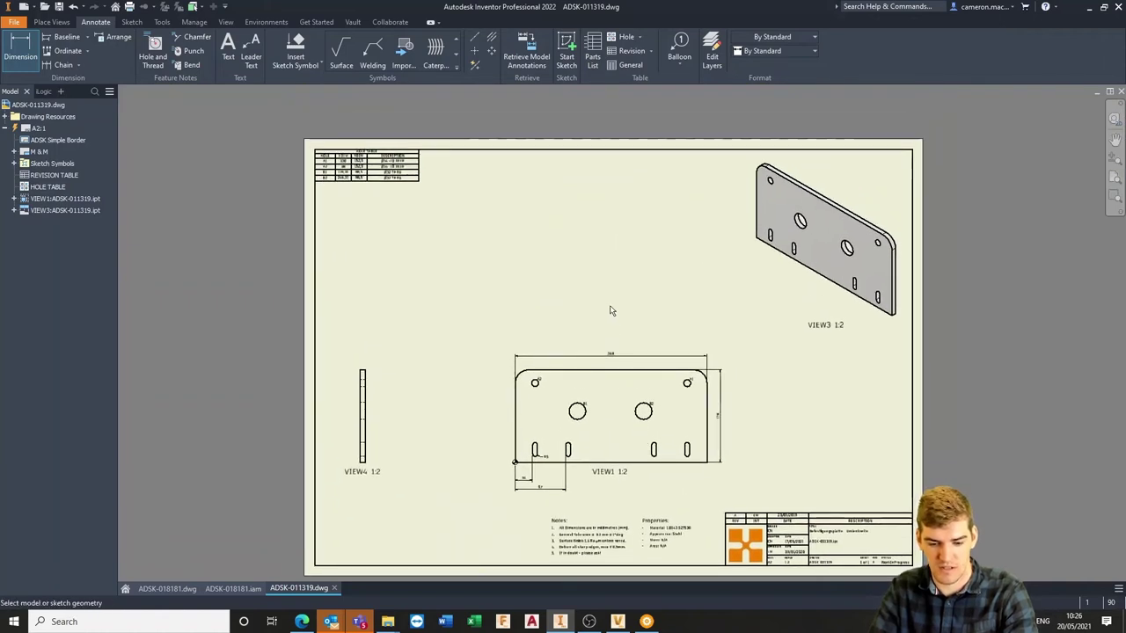
pyautogui.moveTo(596, 306); pyautogui.dragTo(577, 280, button='middle')
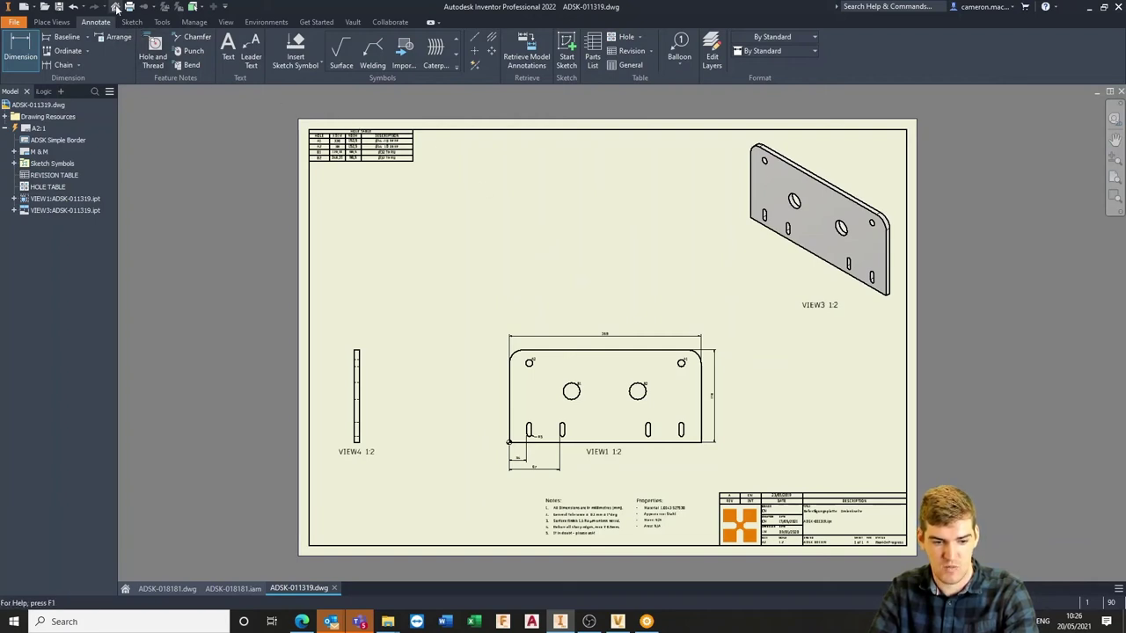
# - Save the drawing and check ADSK-011319.dwg into Vault without its .ipt part, accepting the error
pyautogui.click(58, 7)
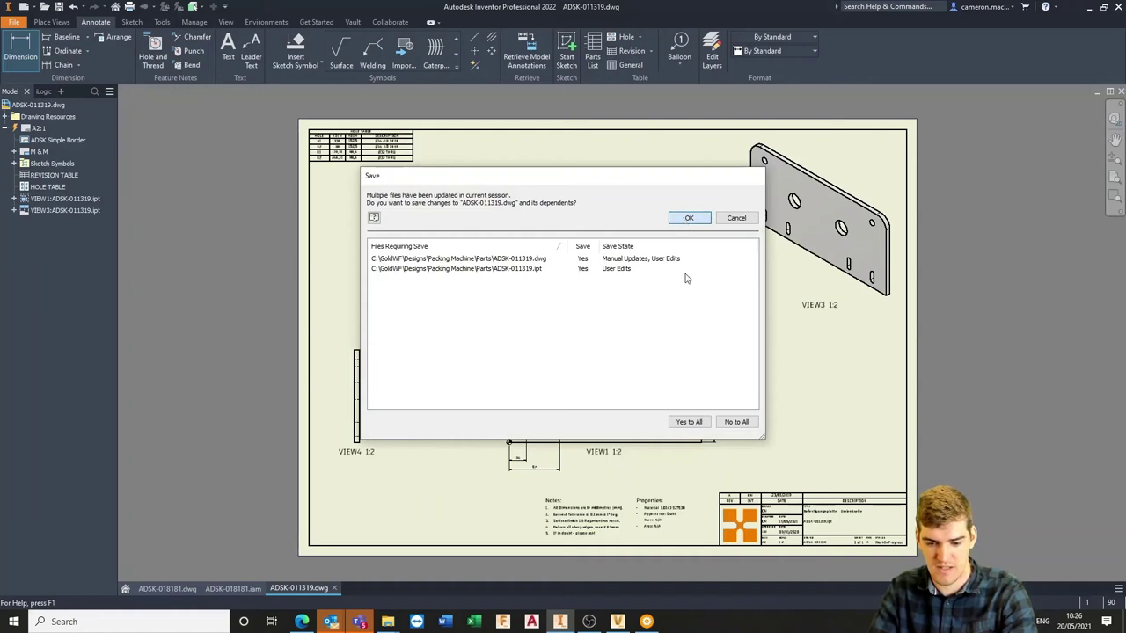
pyautogui.click(690, 219)
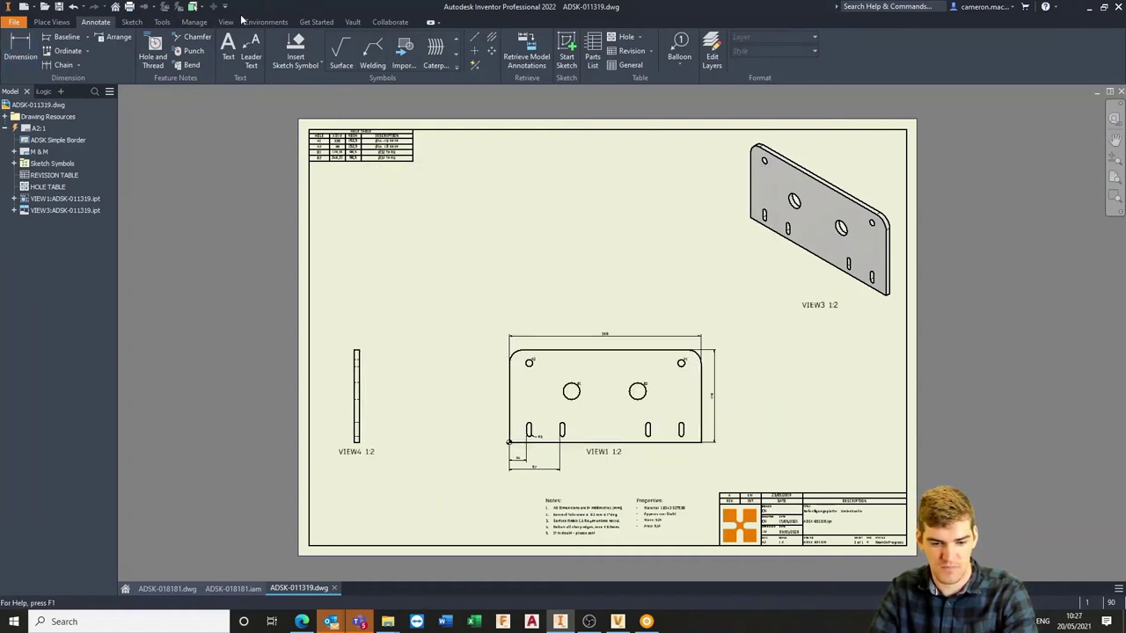
pyautogui.click(351, 22)
pyautogui.click(188, 48)
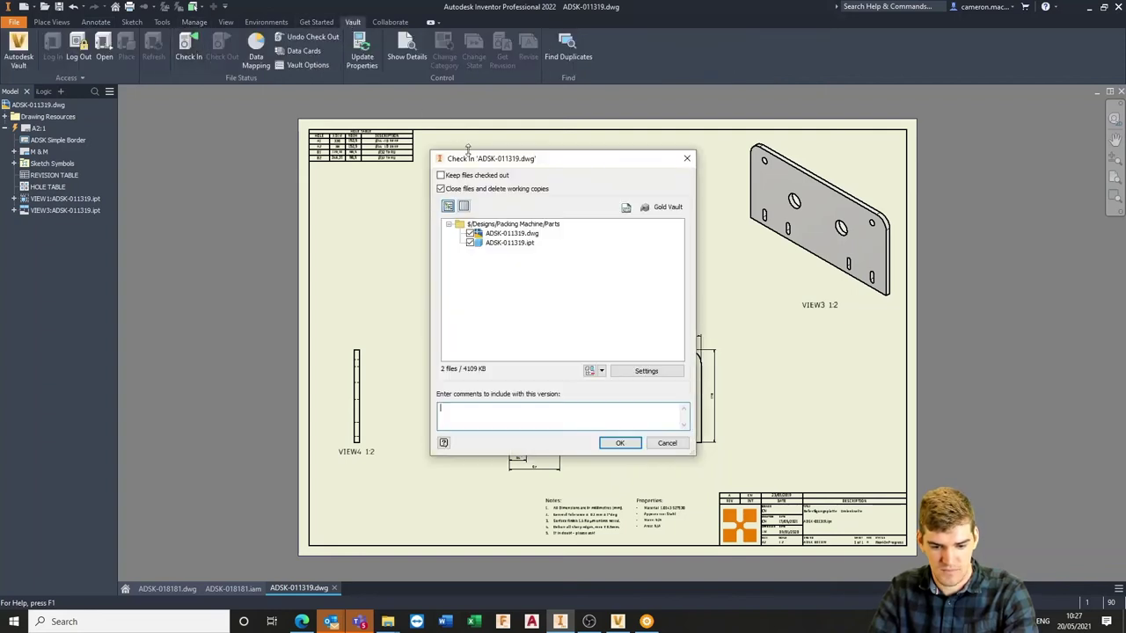
pyautogui.click(470, 242)
pyautogui.click(609, 441)
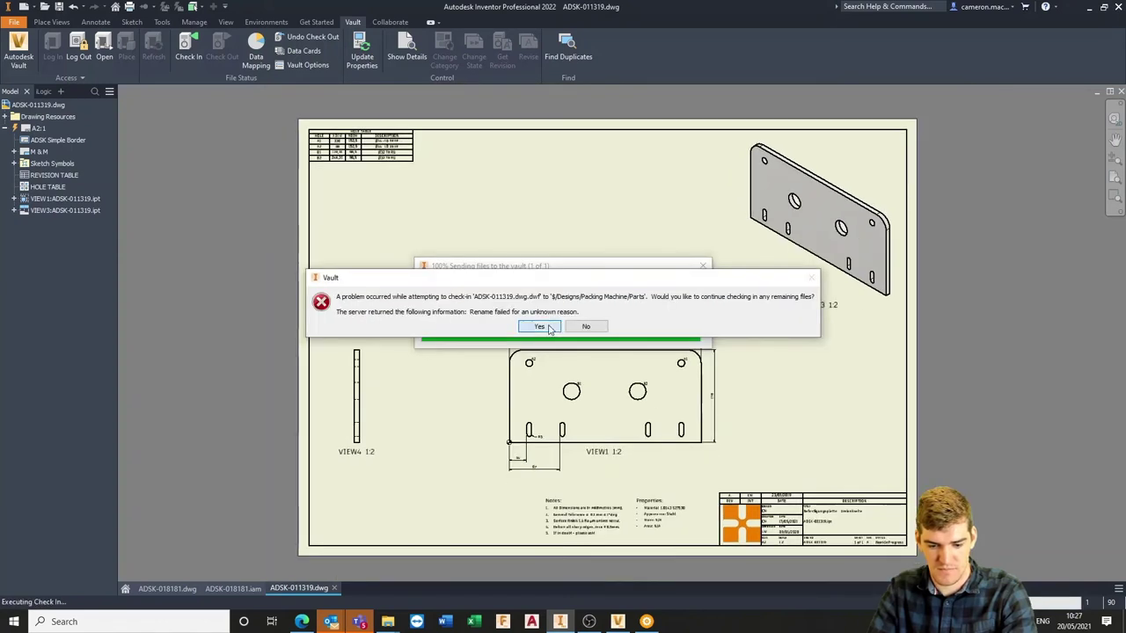
pyautogui.click(540, 326)
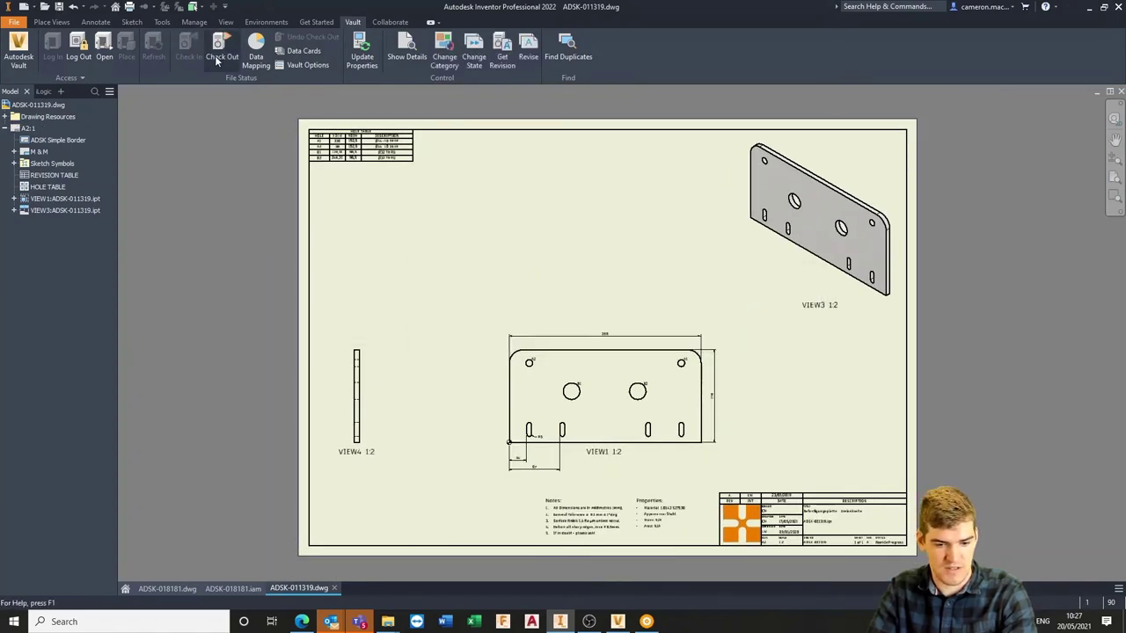
# - Check the drawing back out of Vault and update out-of-date properties for all files
pyautogui.click(215, 55)
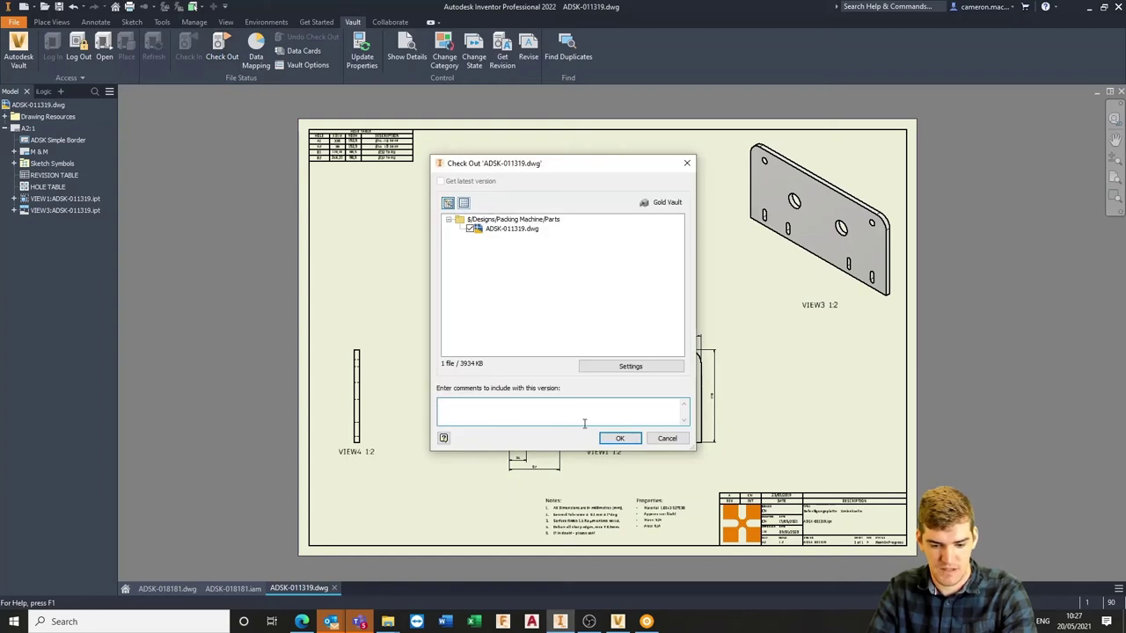
pyautogui.click(617, 438)
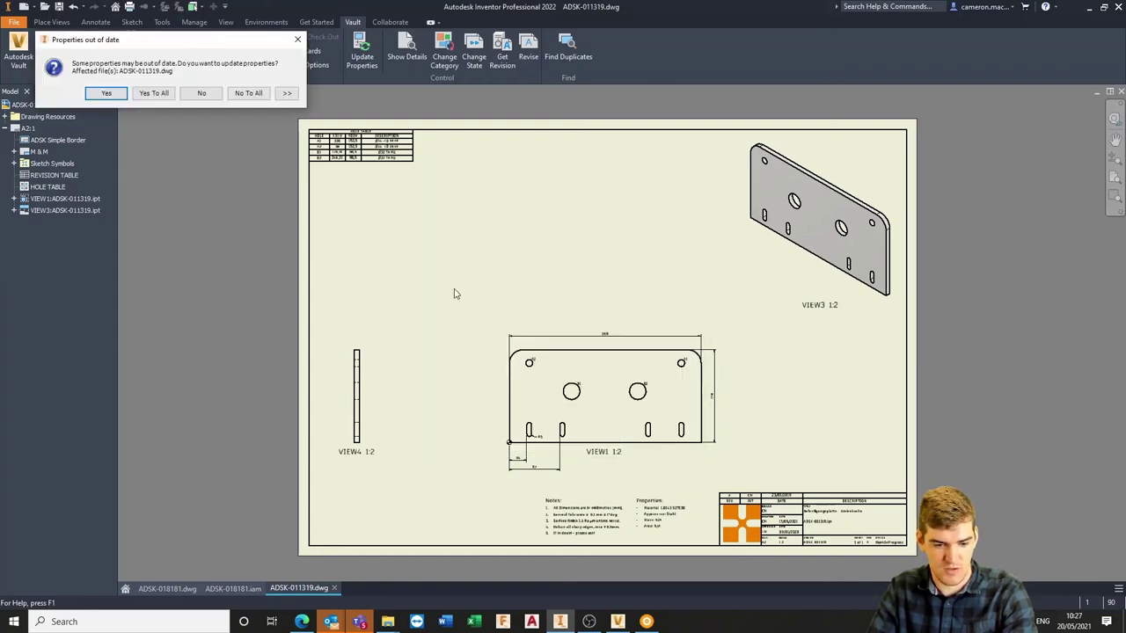
pyautogui.click(152, 102)
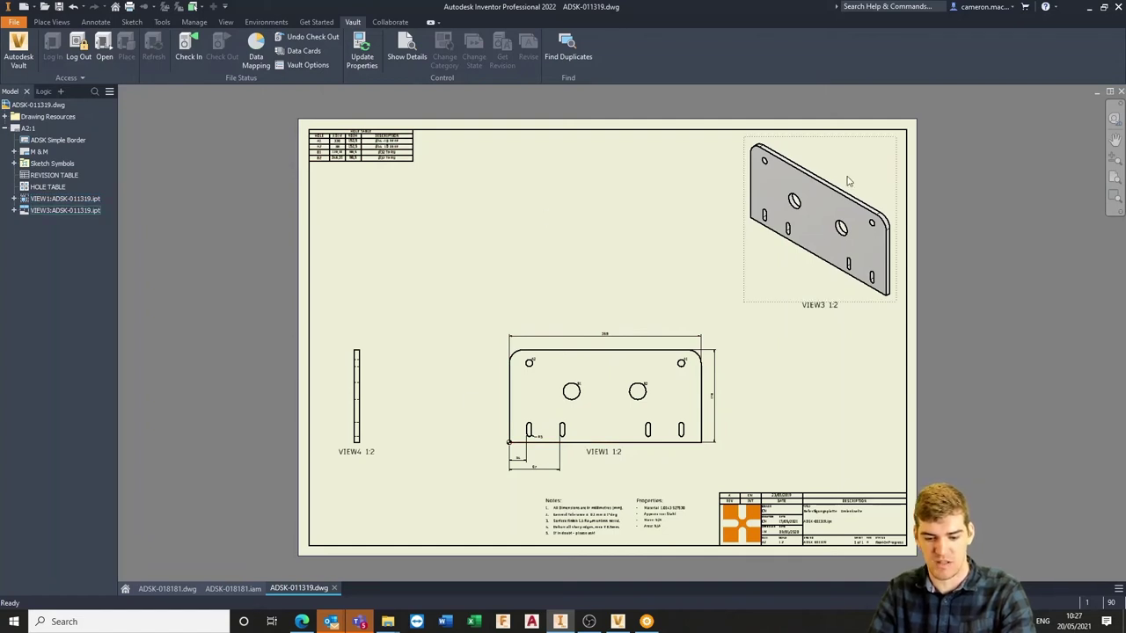
# - Set the drawing's CreateDXF custom iProperty value to Yes and commit it with Modify
pyautogui.rightClick(29, 106)
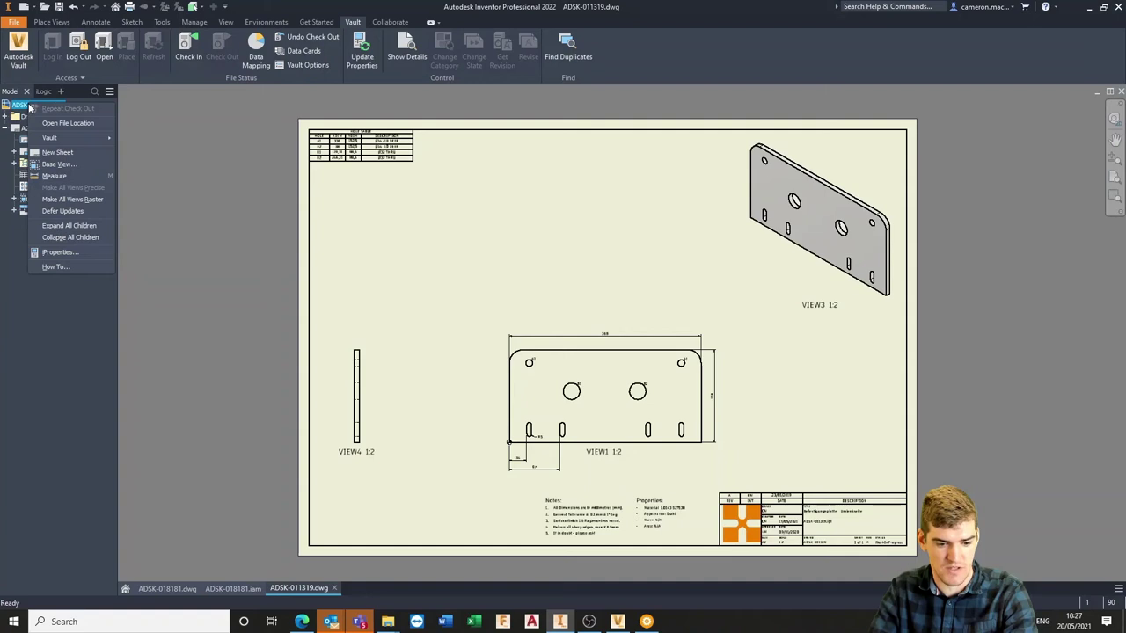
pyautogui.click(59, 253)
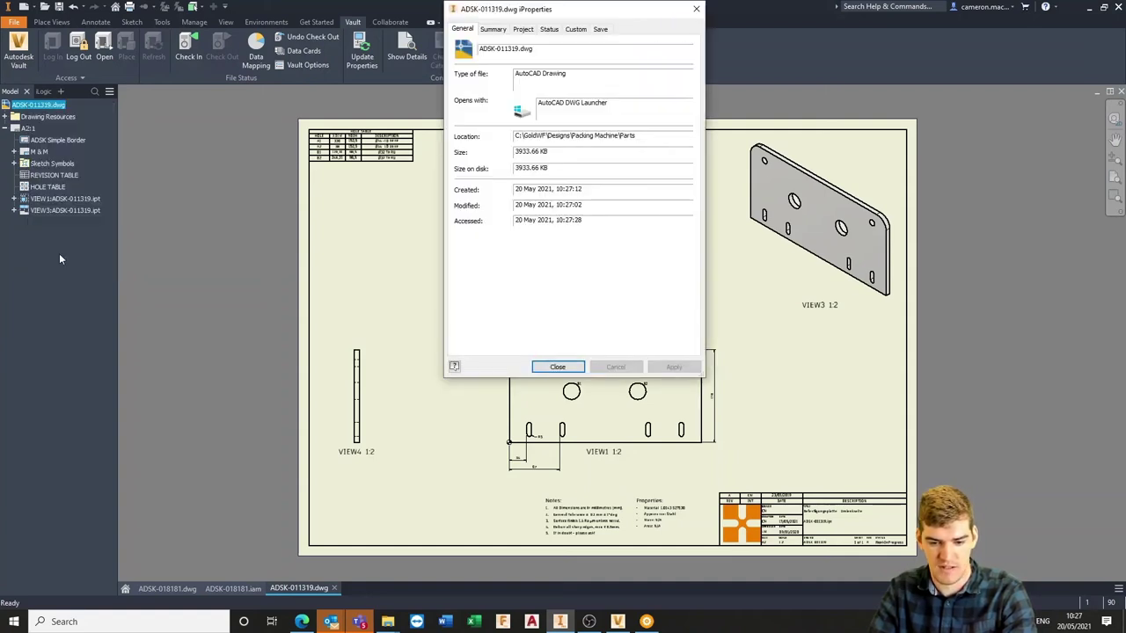
pyautogui.click(576, 29)
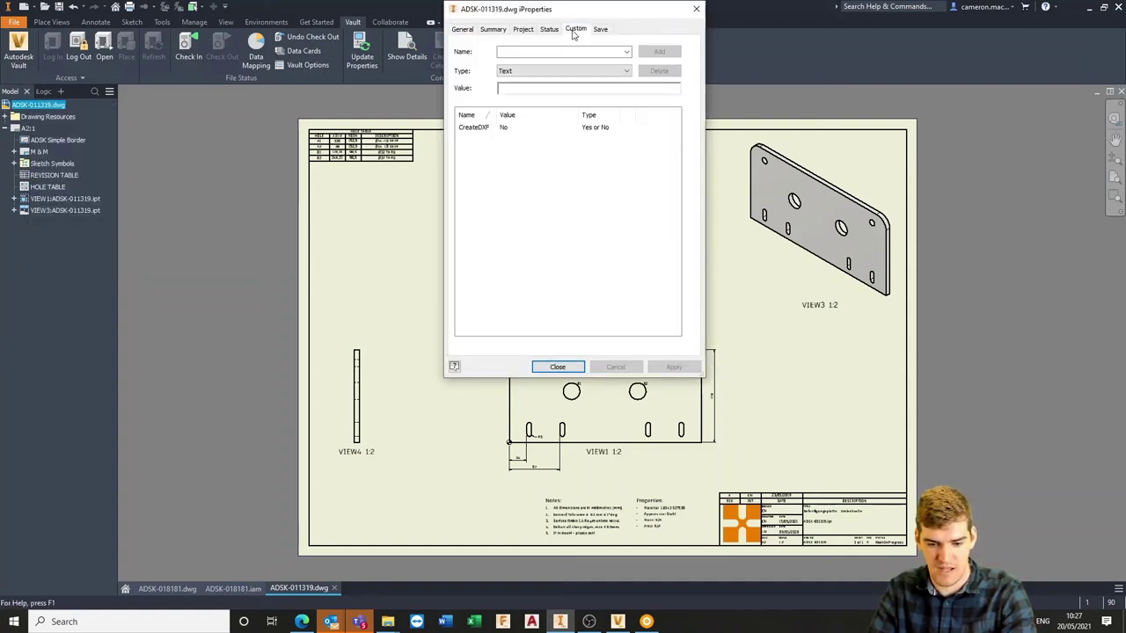
pyautogui.click(480, 128)
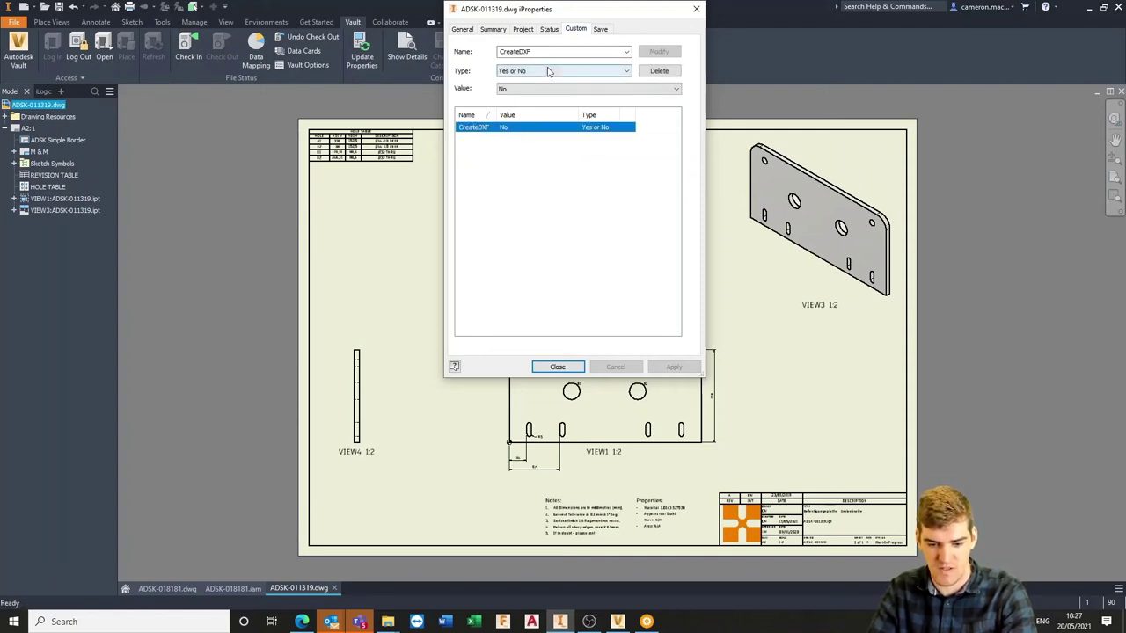
pyautogui.click(531, 89)
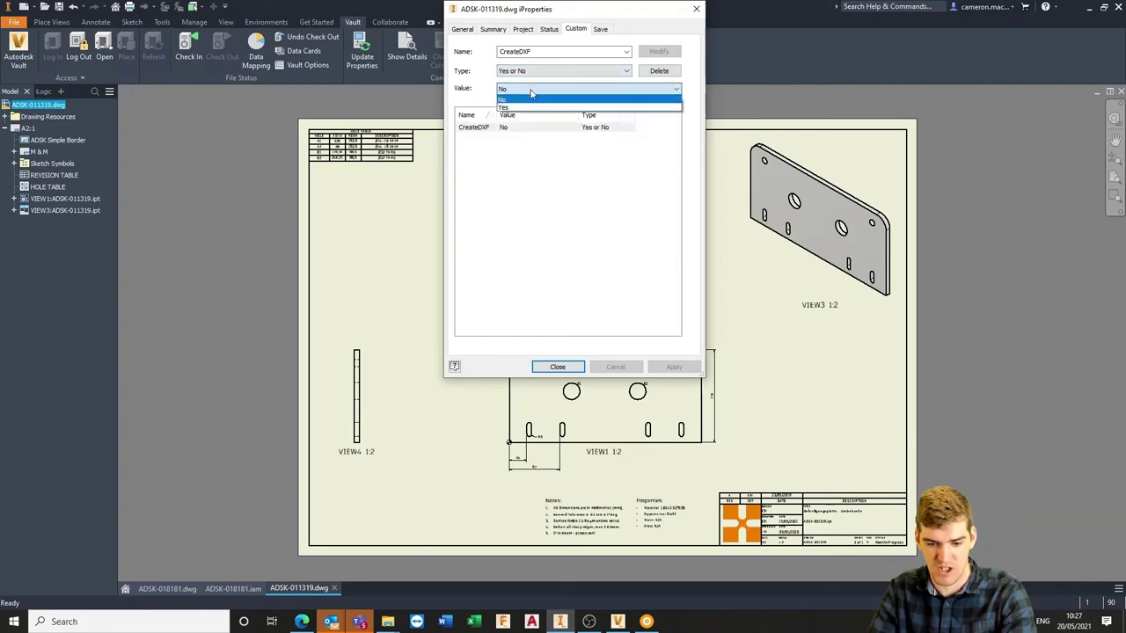
pyautogui.click(519, 108)
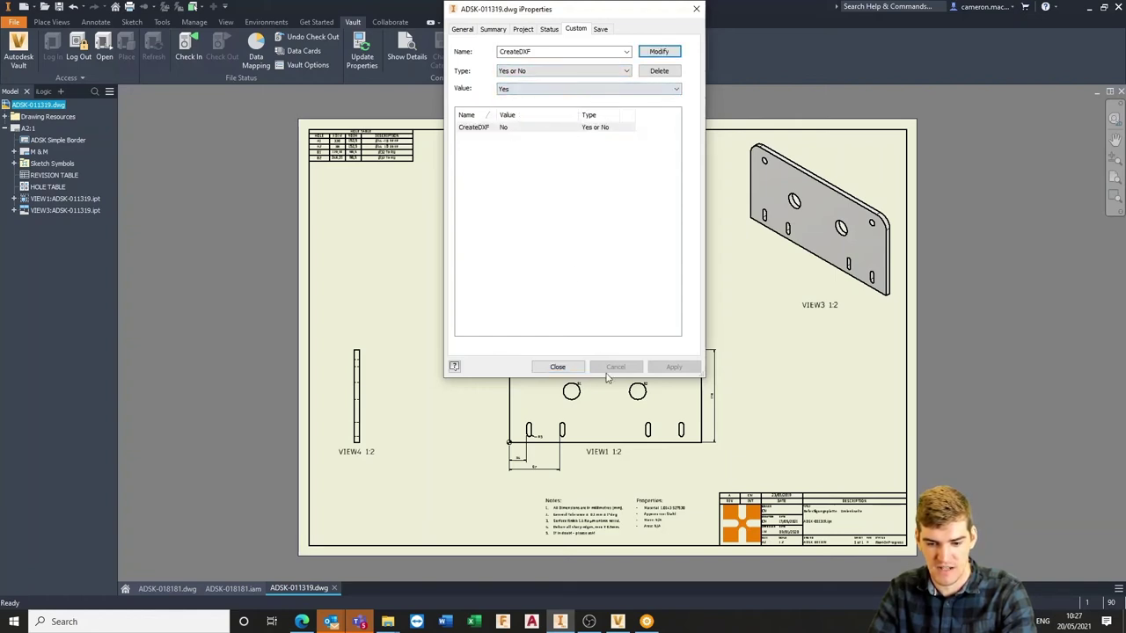
pyautogui.click(659, 51)
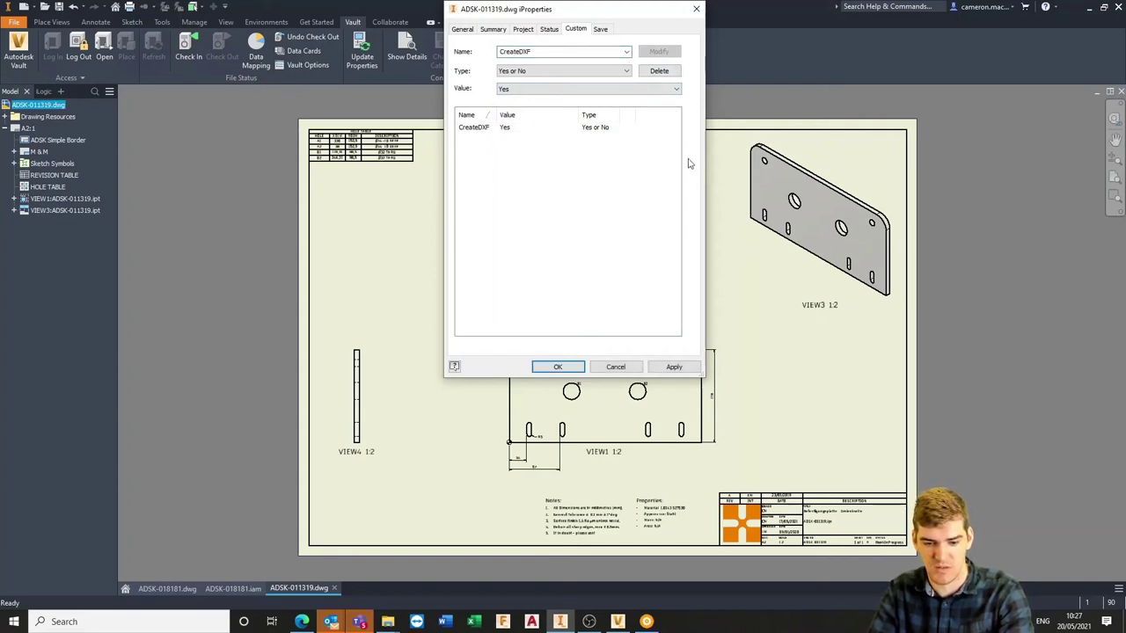
# - Keep CreateDXF's type as Yes or No, apply the changes, and close iProperties
pyautogui.doubleClick(542, 51)
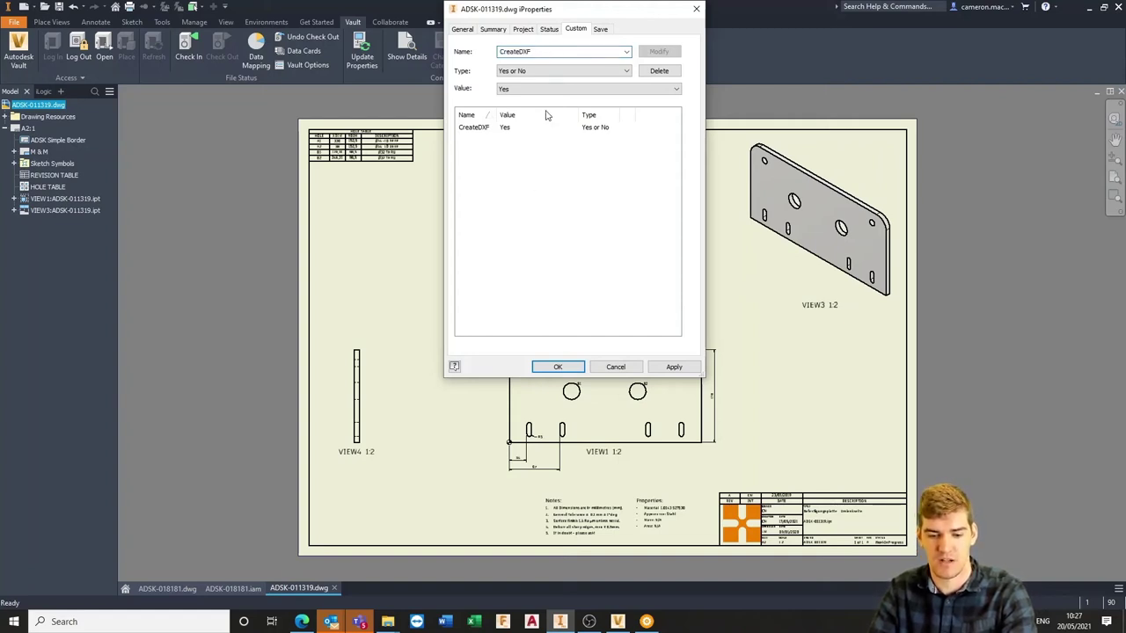
pyautogui.click(519, 72)
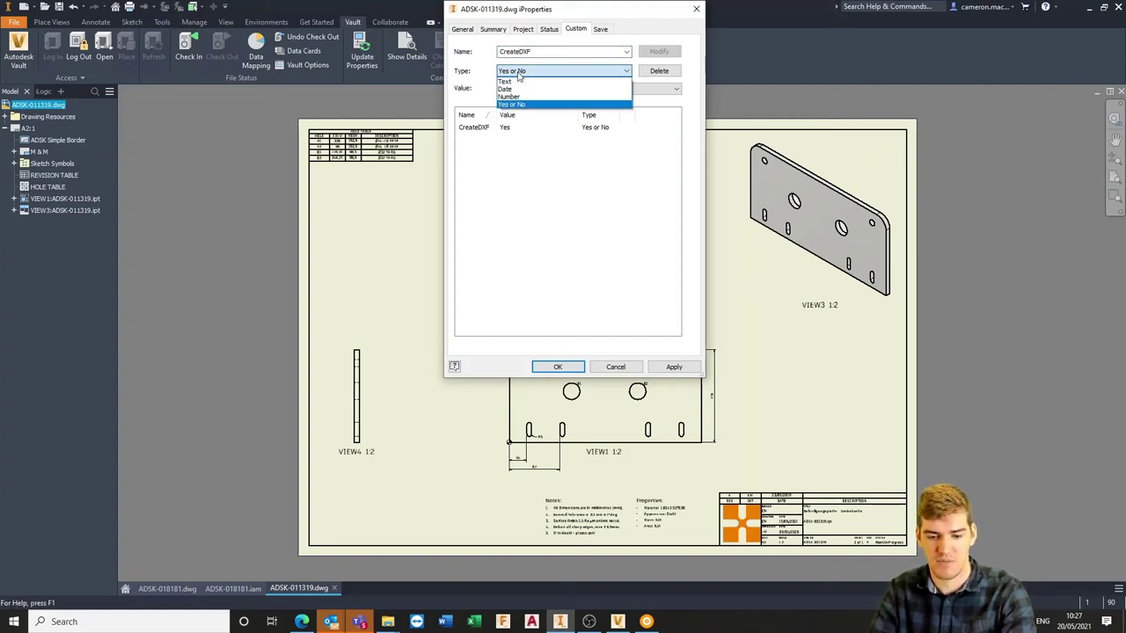
pyautogui.click(519, 74)
pyautogui.click(528, 89)
pyautogui.click(515, 99)
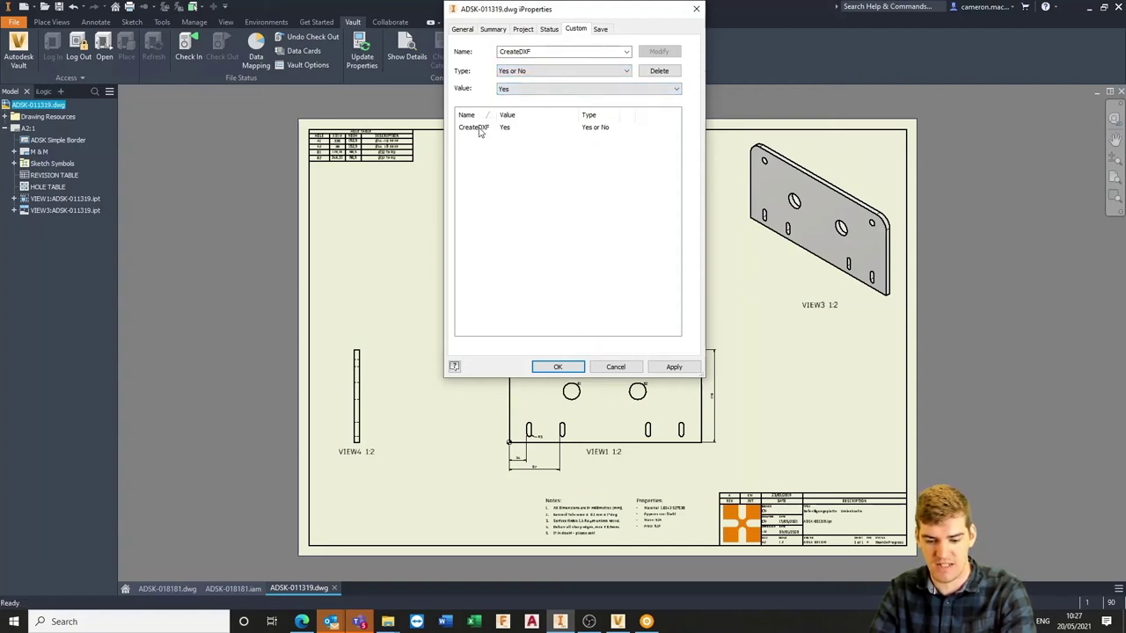
pyautogui.click(672, 366)
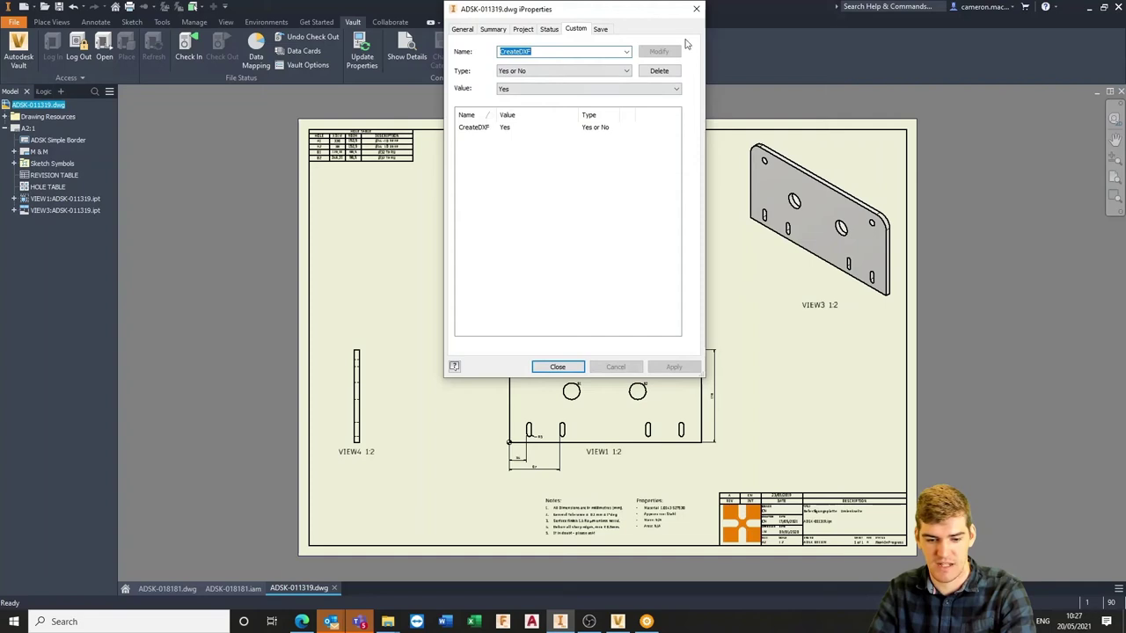
pyautogui.click(696, 9)
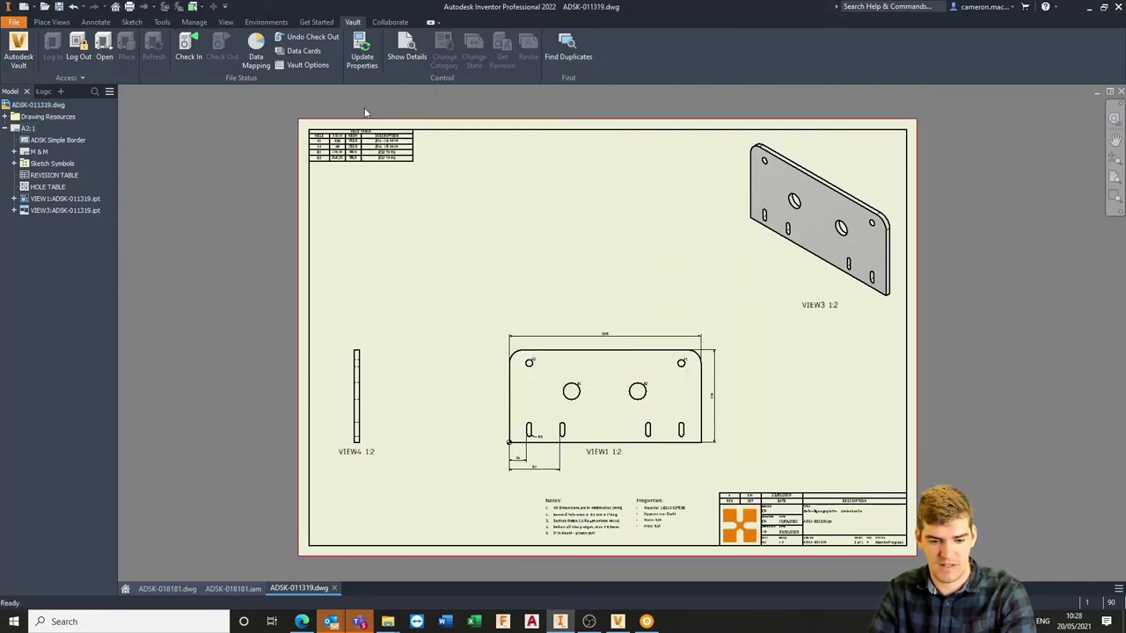
# - Attempt to check ADSK-011319.dwg into Vault excluding ADSK-011319.ipt, dismissing the errors
pyautogui.click(195, 49)
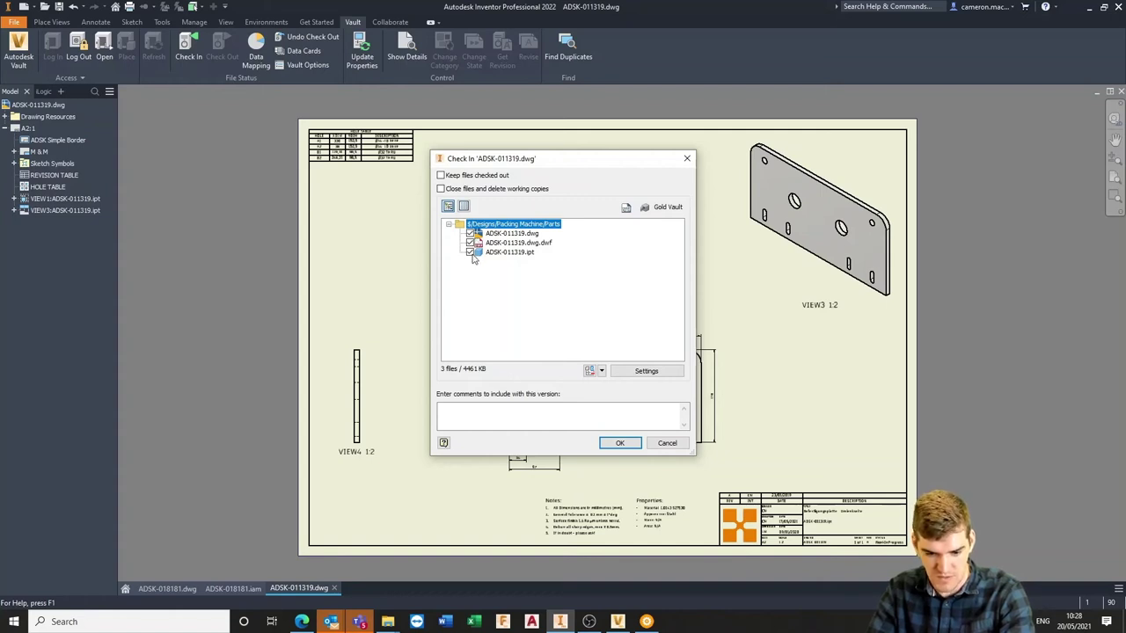
pyautogui.click(470, 252)
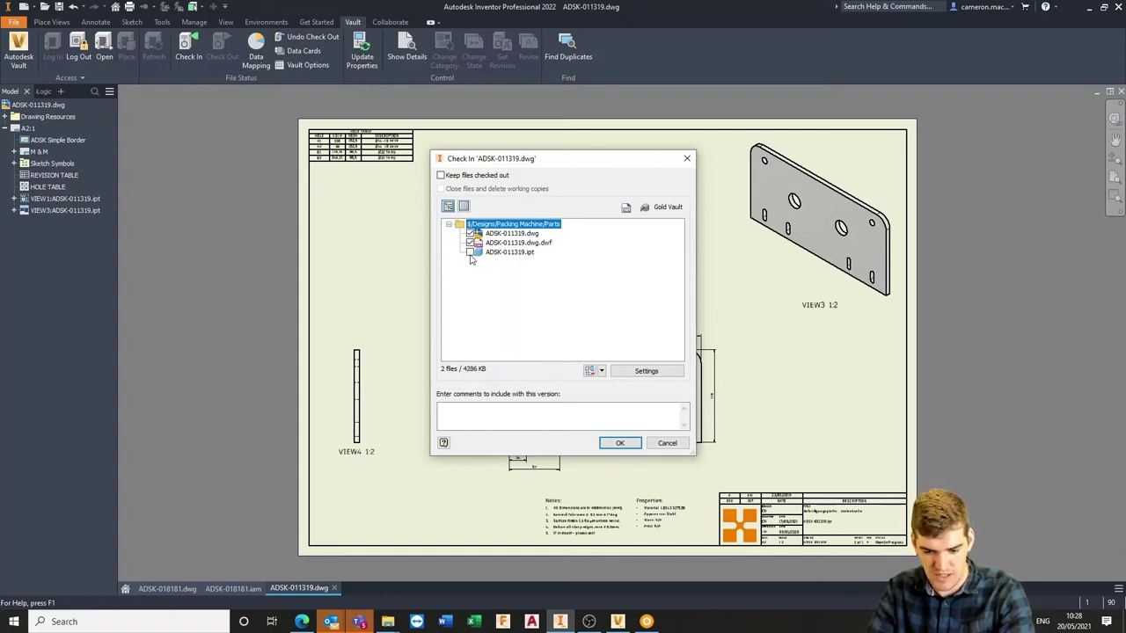
pyautogui.click(626, 446)
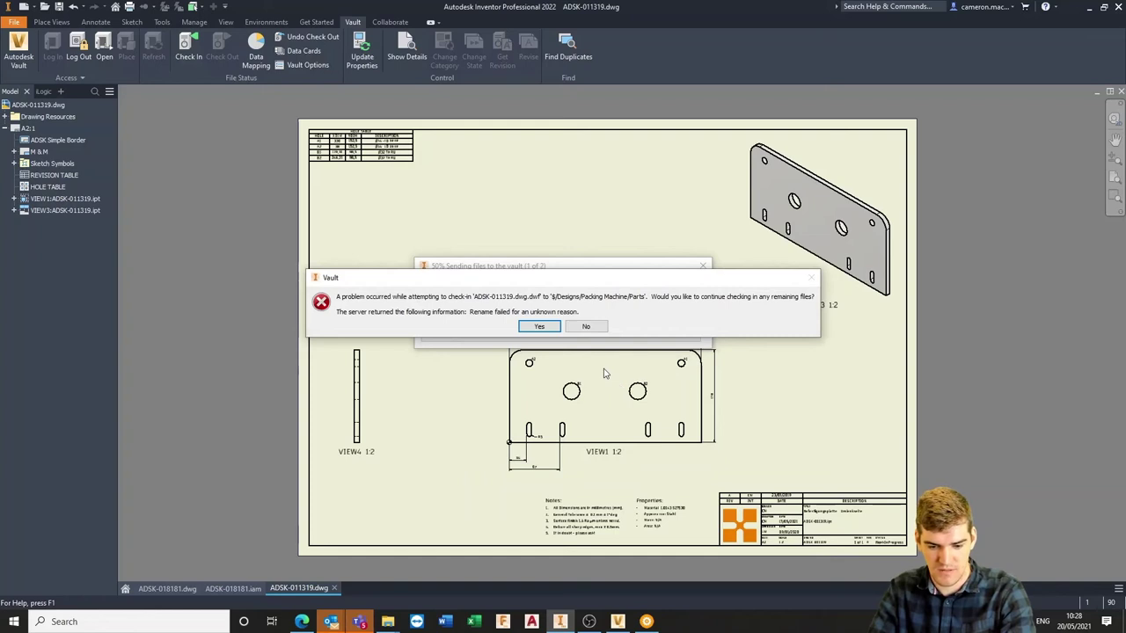
pyautogui.click(539, 327)
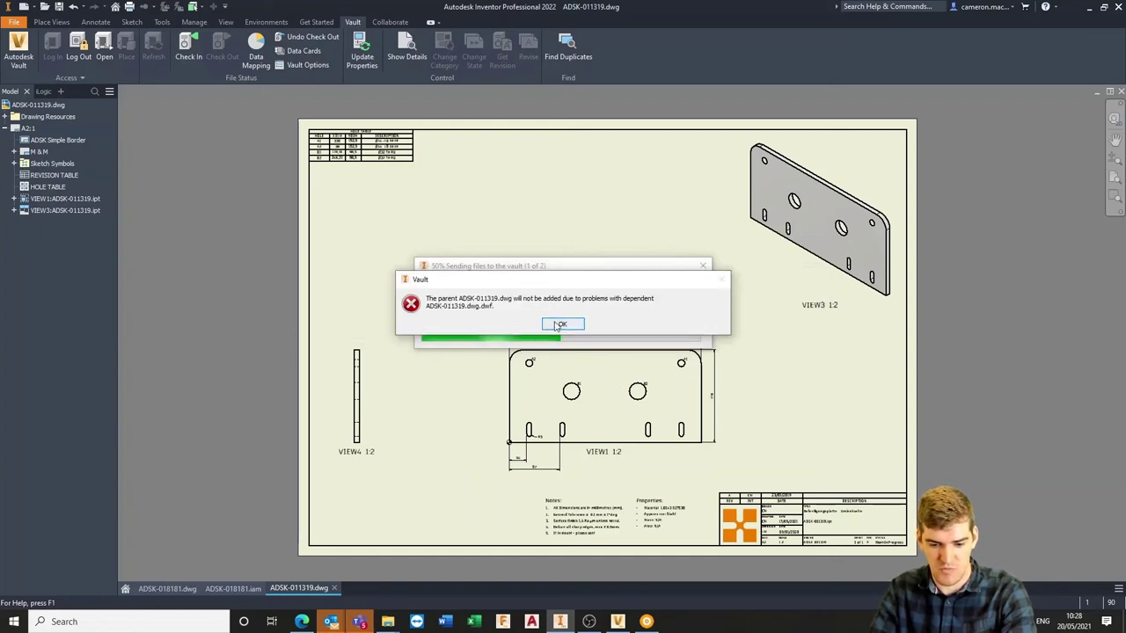
pyautogui.click(562, 325)
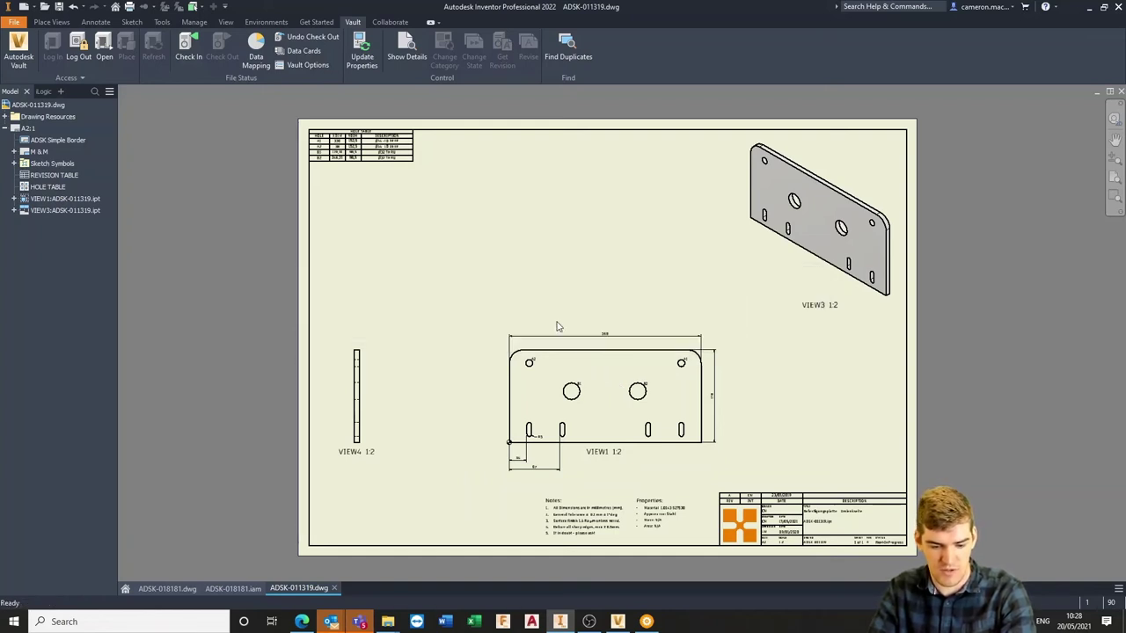
# - Close the ADSK-011319 drawing, retry its check-in, and dismiss both check-in errors
pyautogui.click(336, 589)
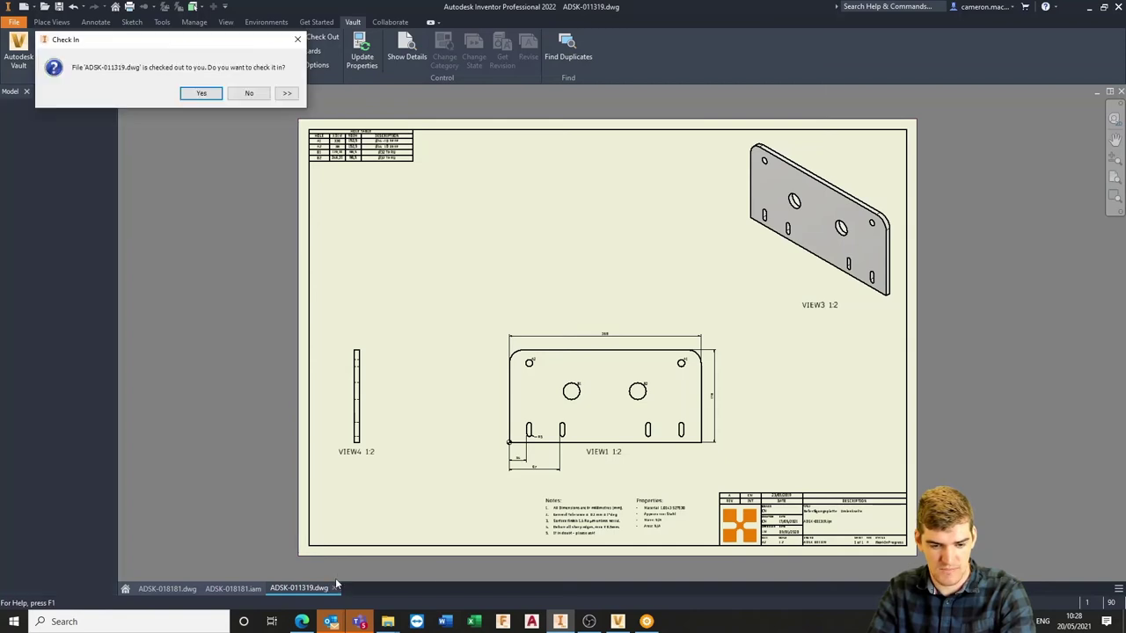
pyautogui.click(202, 92)
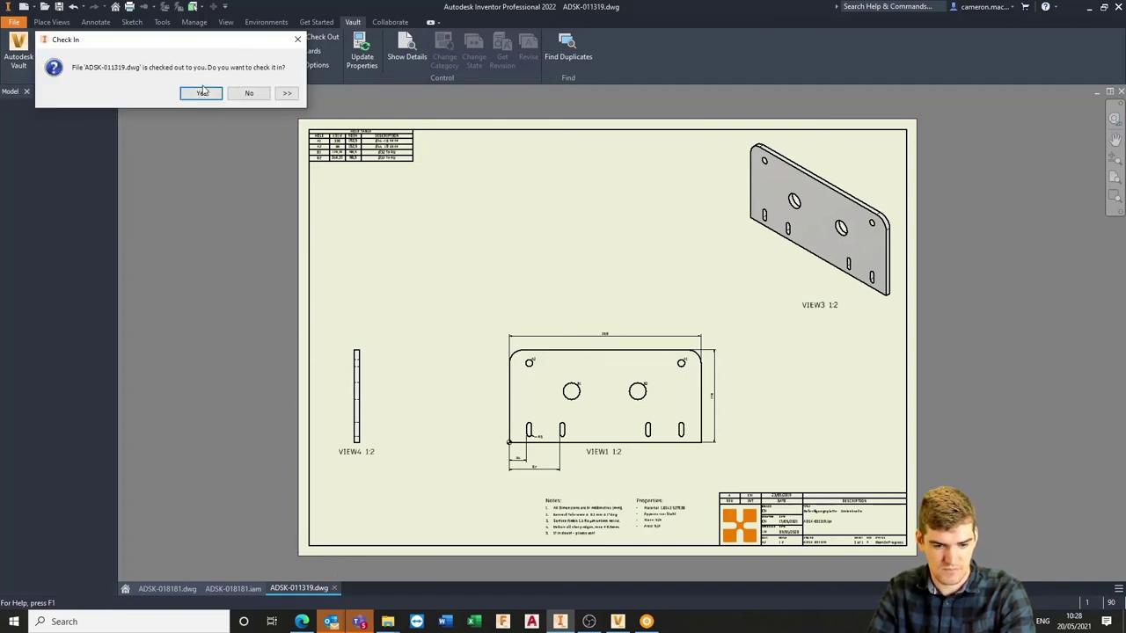
pyautogui.click(205, 95)
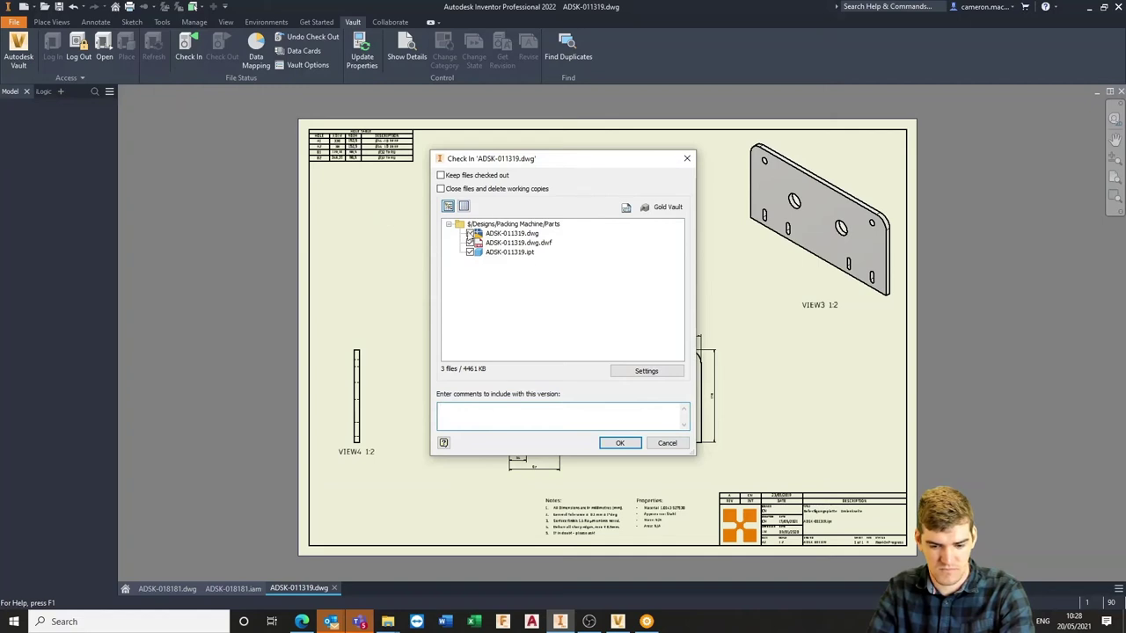
pyautogui.click(620, 443)
pyautogui.click(538, 326)
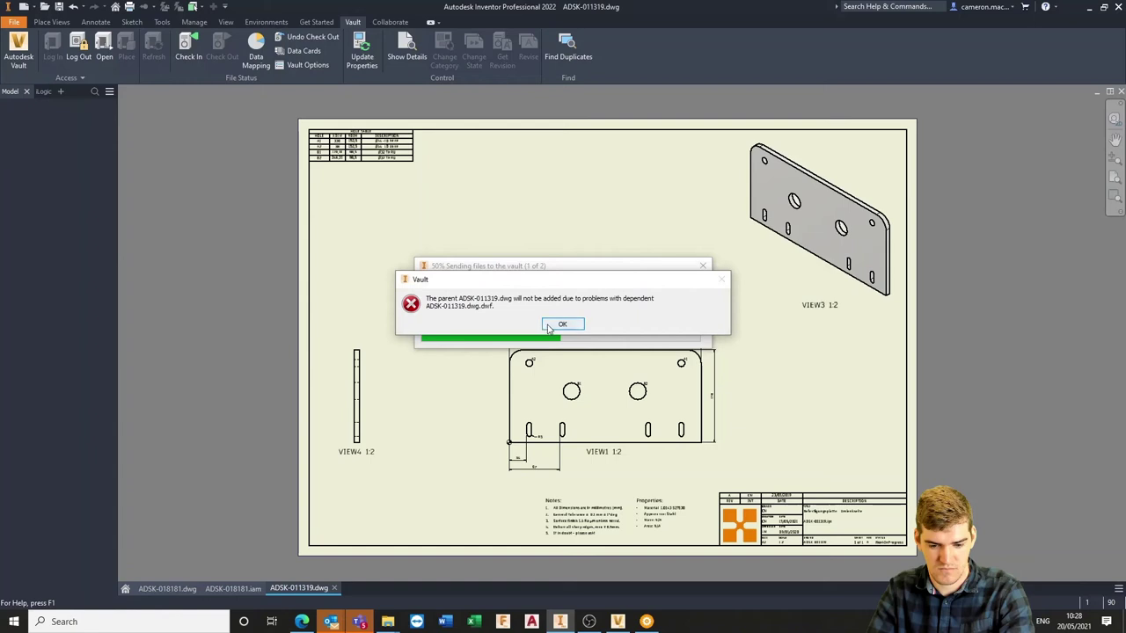
pyautogui.click(563, 325)
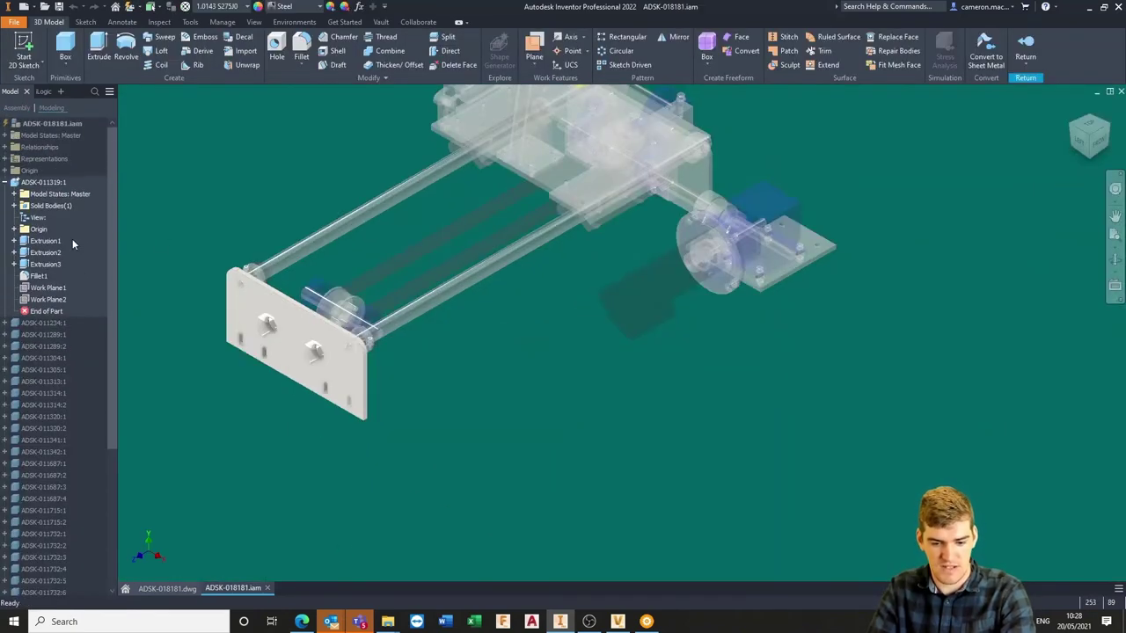
# - Return from editing the plate part and open the ADSK-018181.dwg assembly drawing
pyautogui.click(1026, 46)
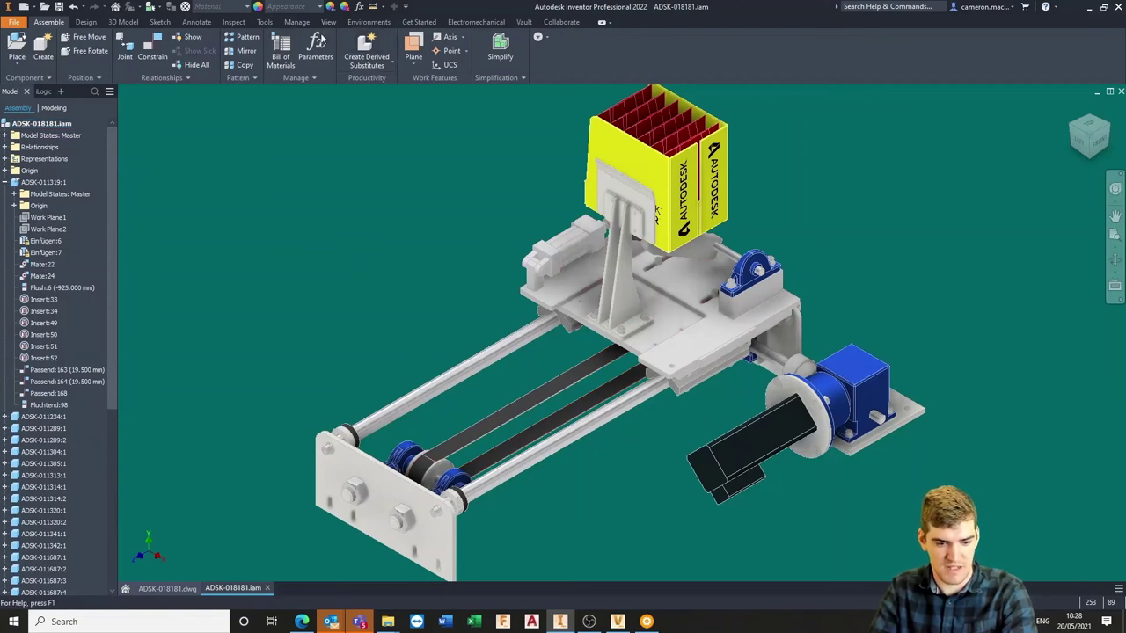
pyautogui.click(523, 24)
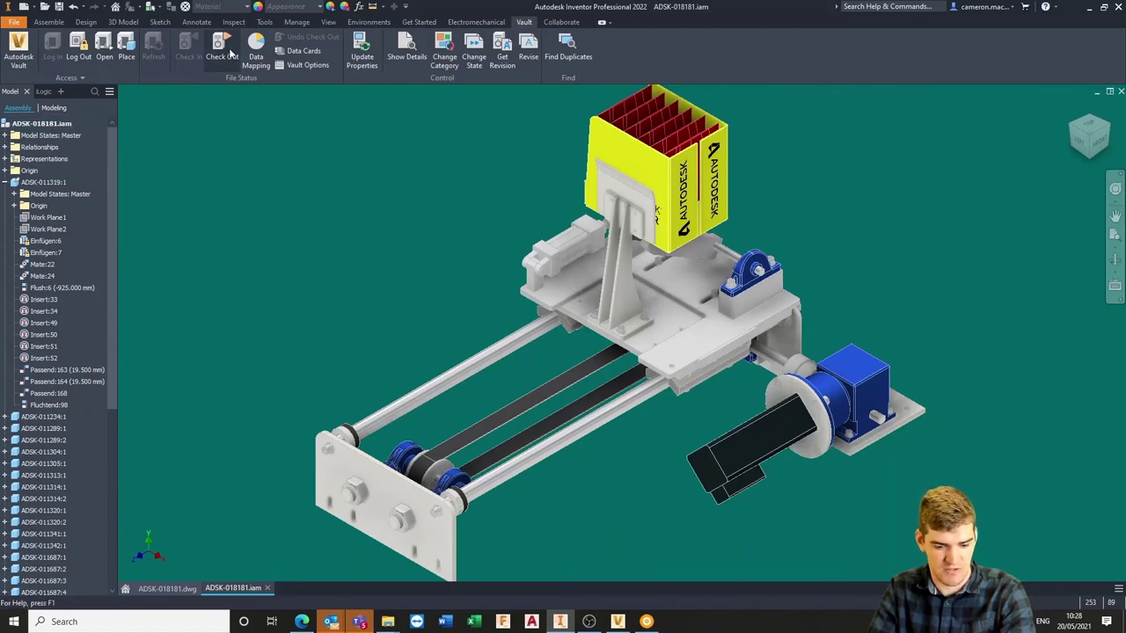
pyautogui.click(267, 588)
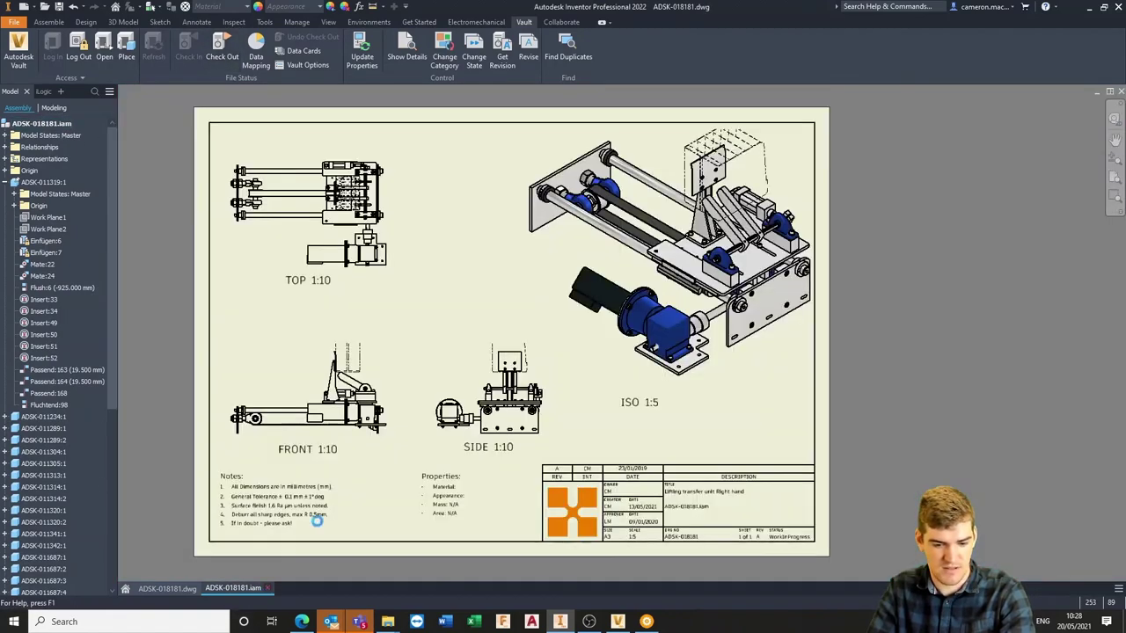
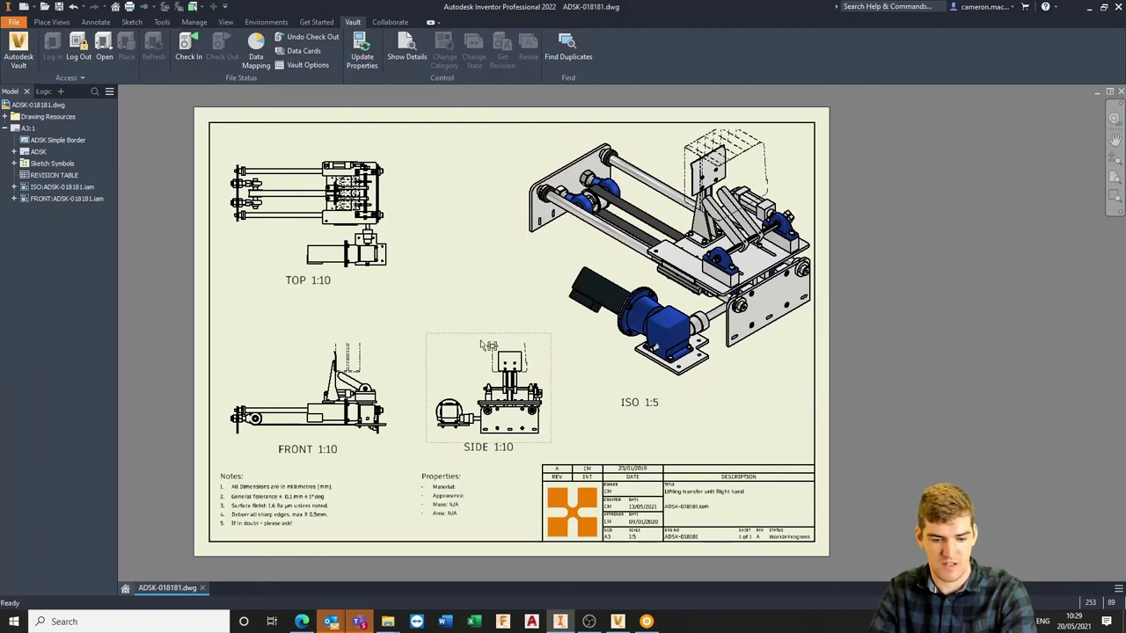
# - Save and check ADSK-018181.dwg into the vault past the DWF error, then bring up Vault
pyautogui.click(195, 58)
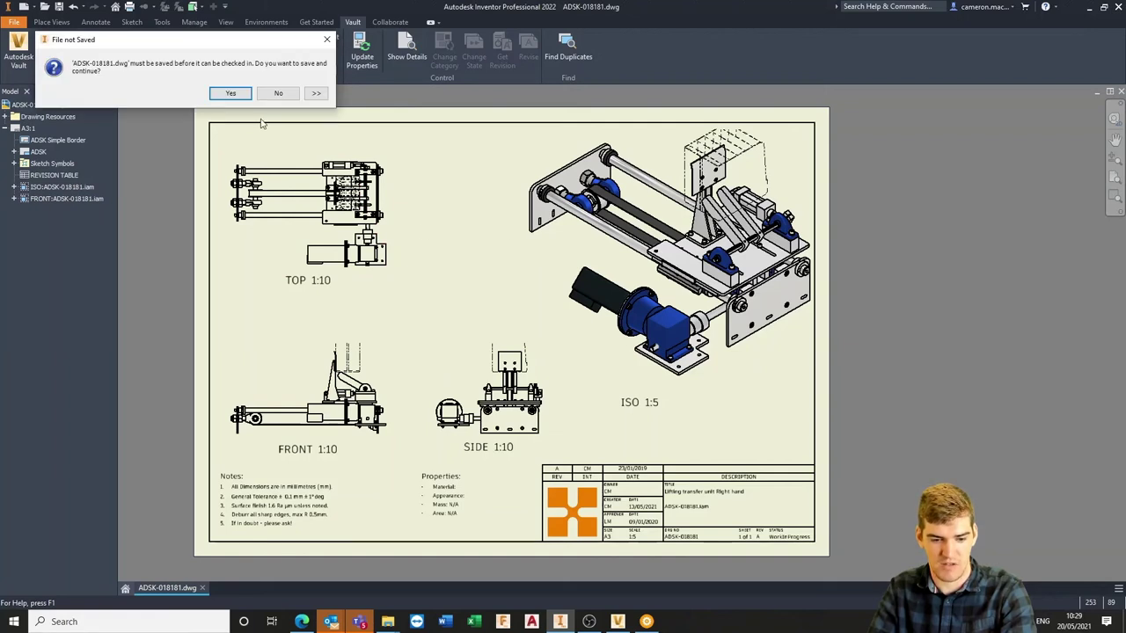
pyautogui.click(231, 93)
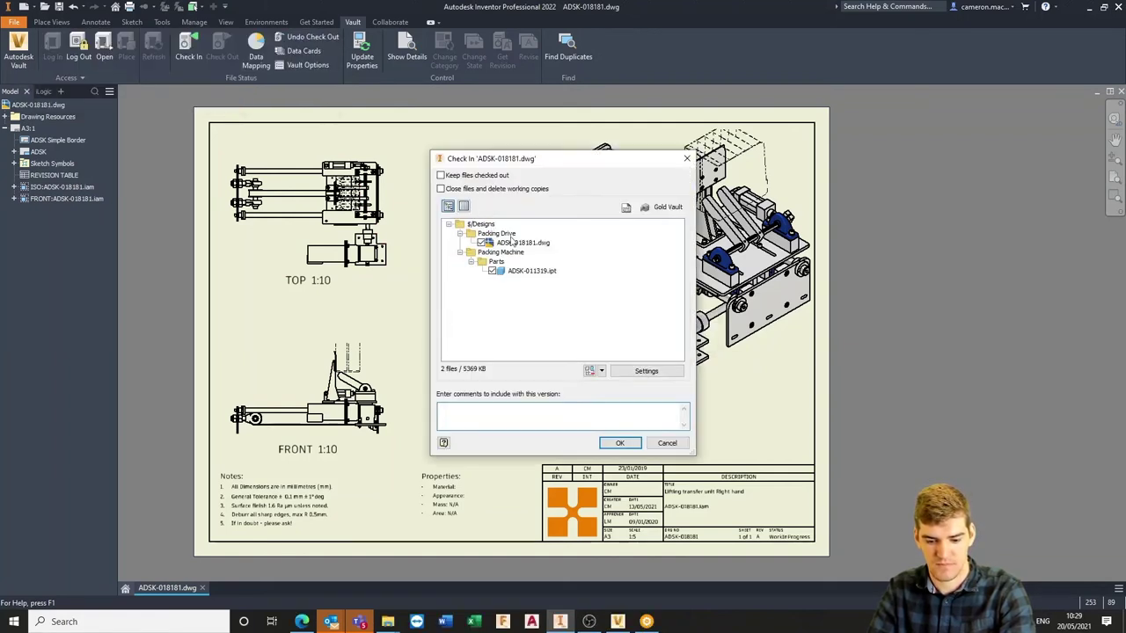
pyautogui.click(623, 443)
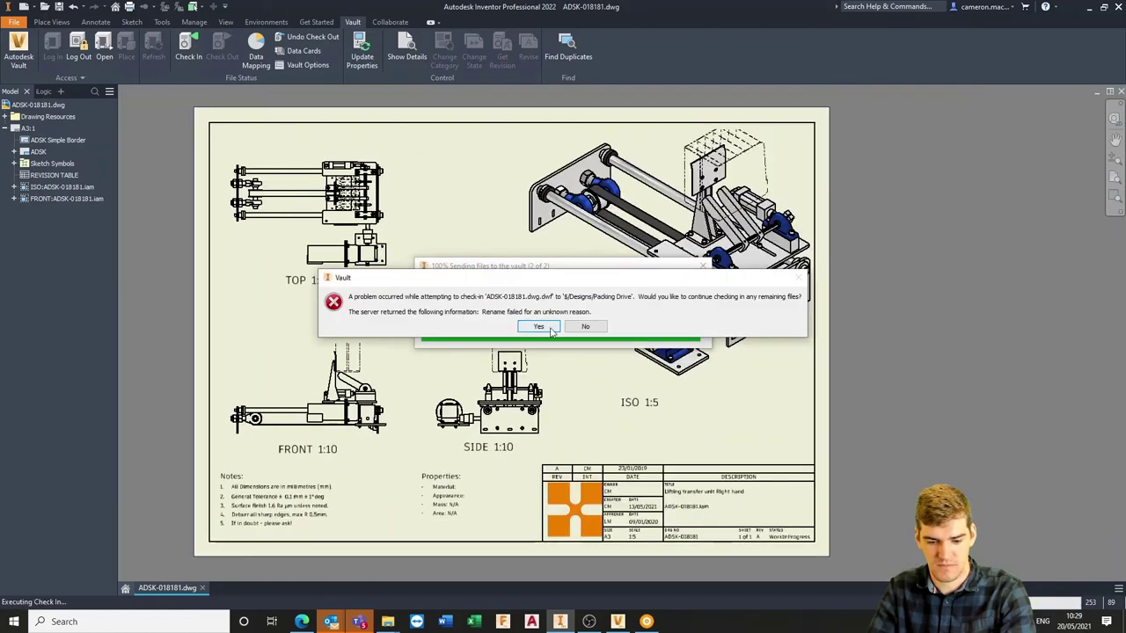
pyautogui.click(550, 328)
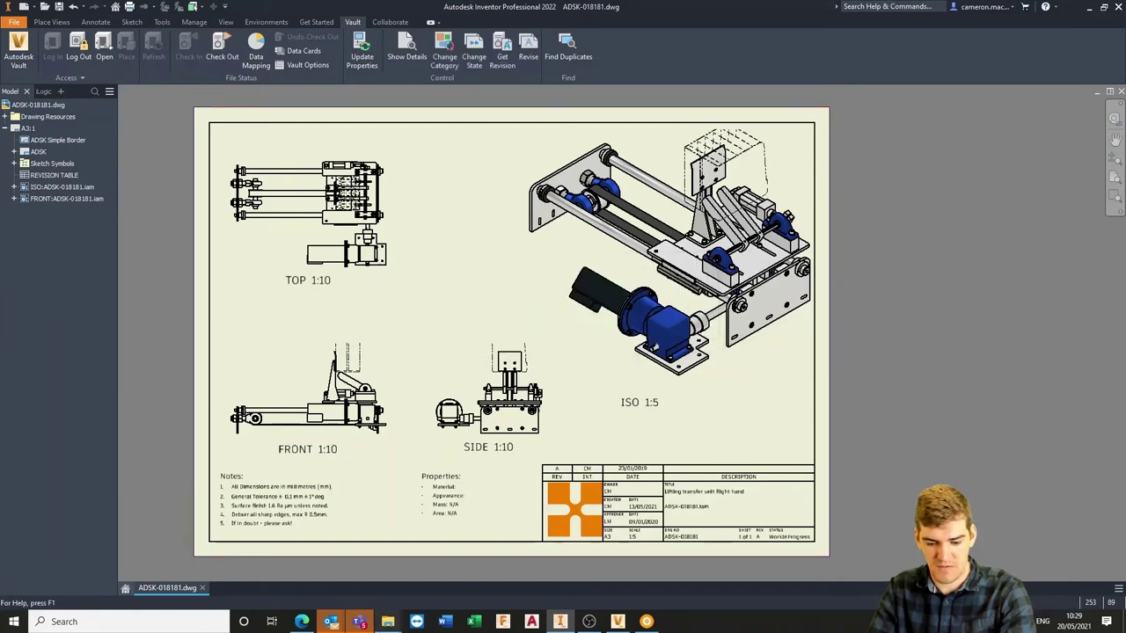
pyautogui.click(618, 622)
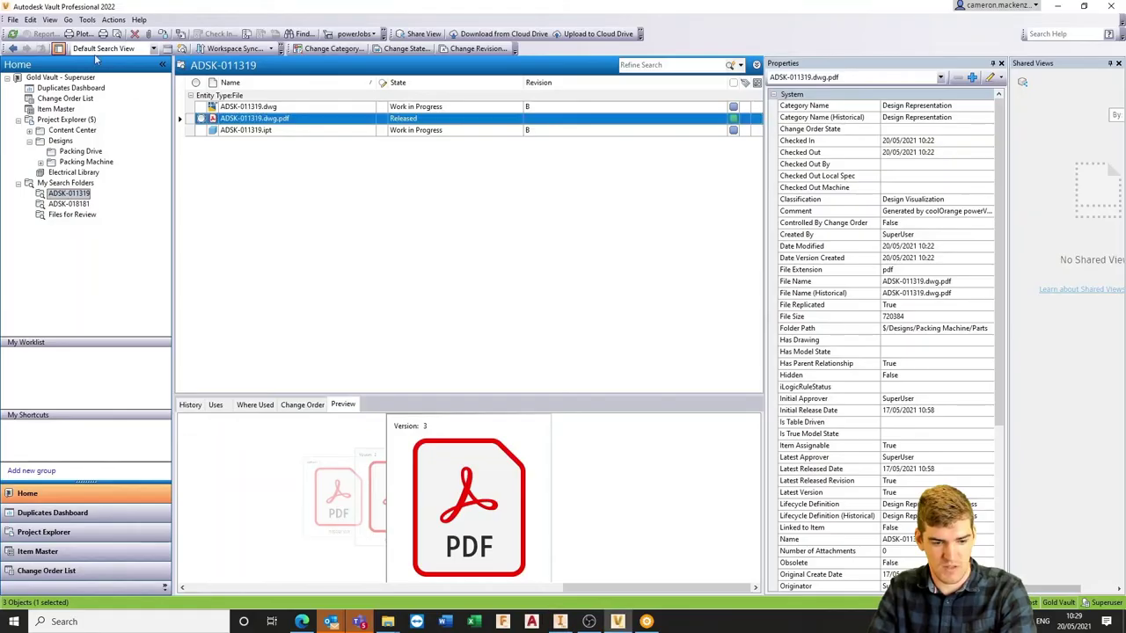
pyautogui.click(12, 35)
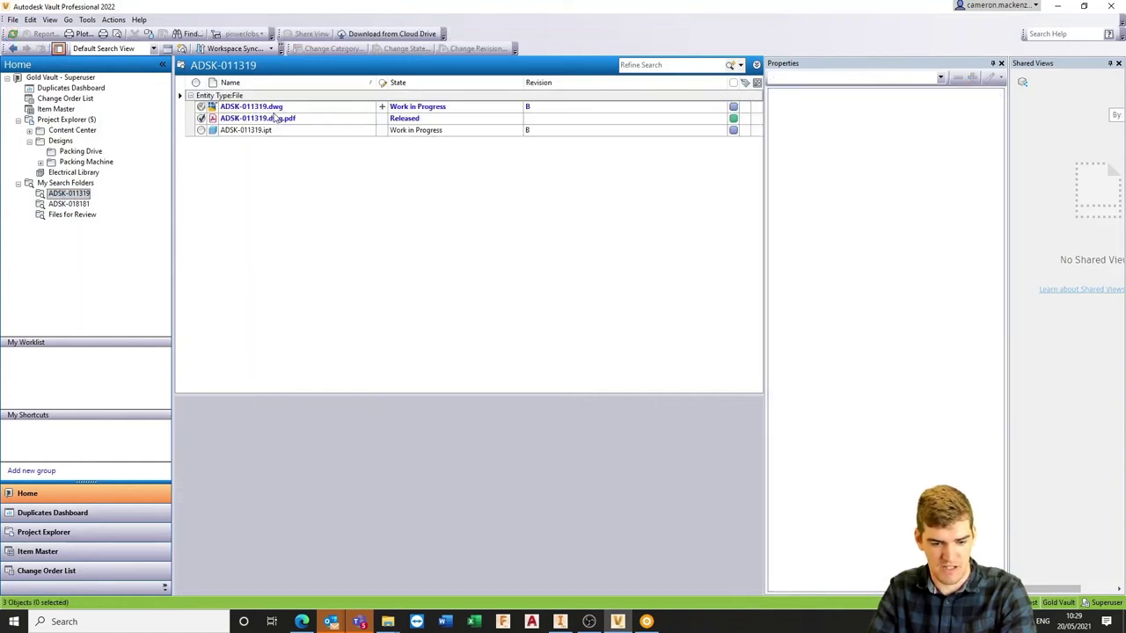
pyautogui.click(275, 119)
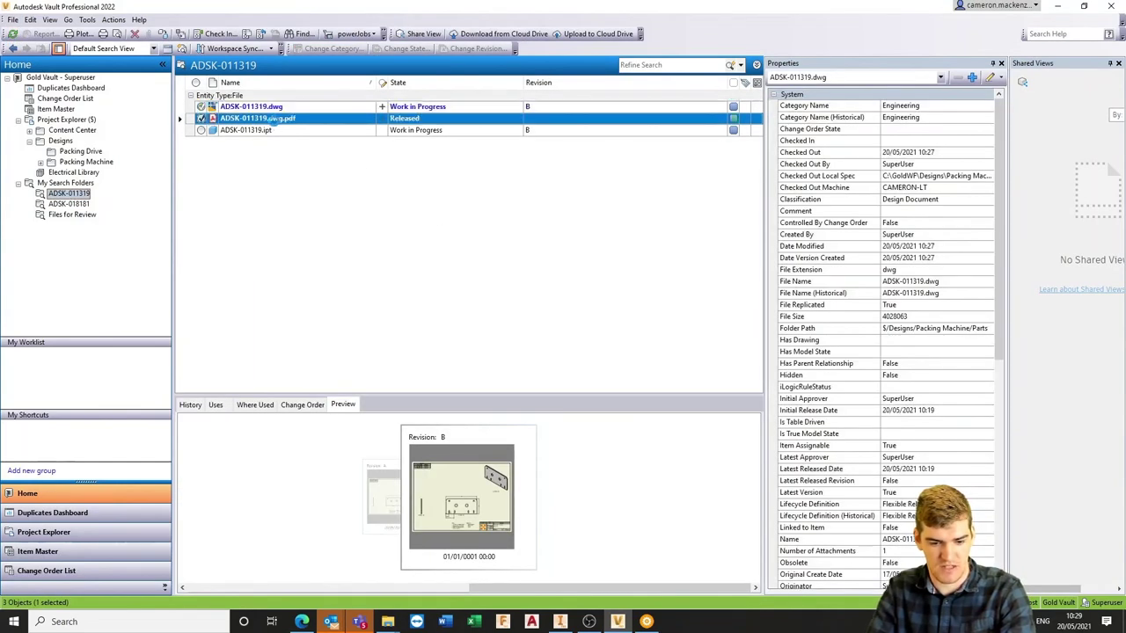
pyautogui.keyDown('ctrl'); pyautogui.click(276, 109); pyautogui.keyUp('ctrl')
pyautogui.rightClick(276, 109)
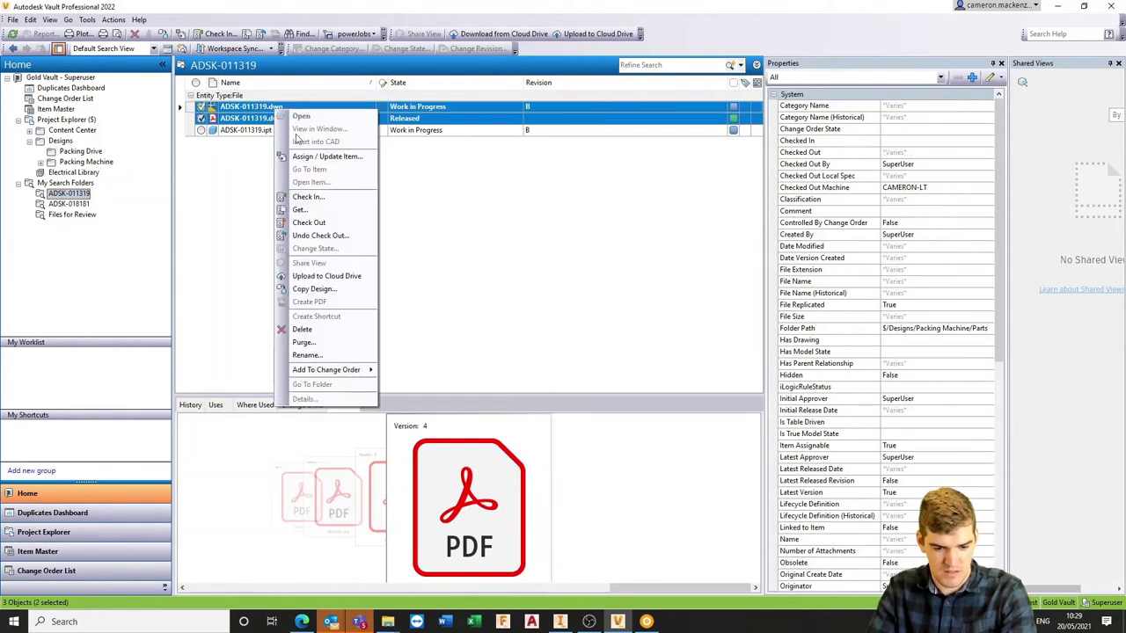
pyautogui.click(317, 199)
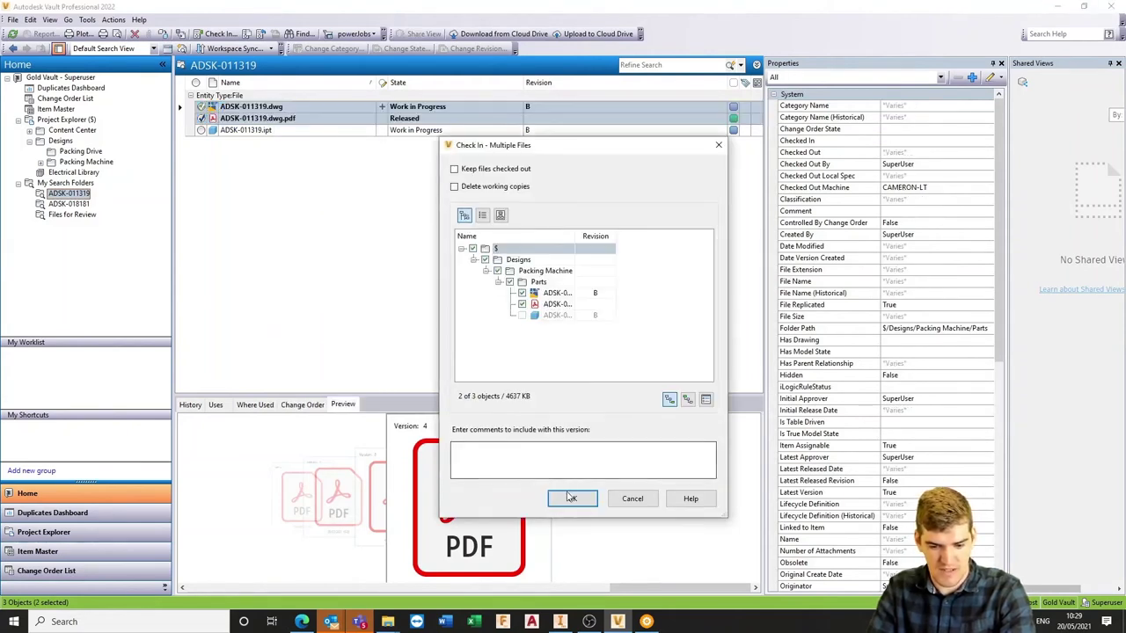
pyautogui.click(570, 499)
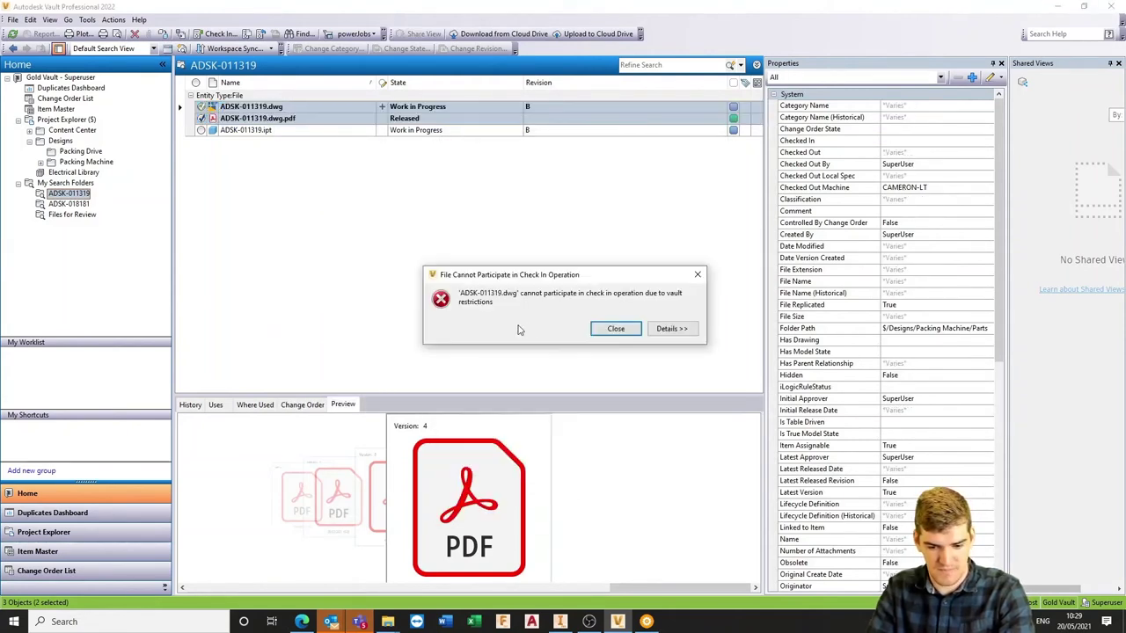
pyautogui.click(682, 331)
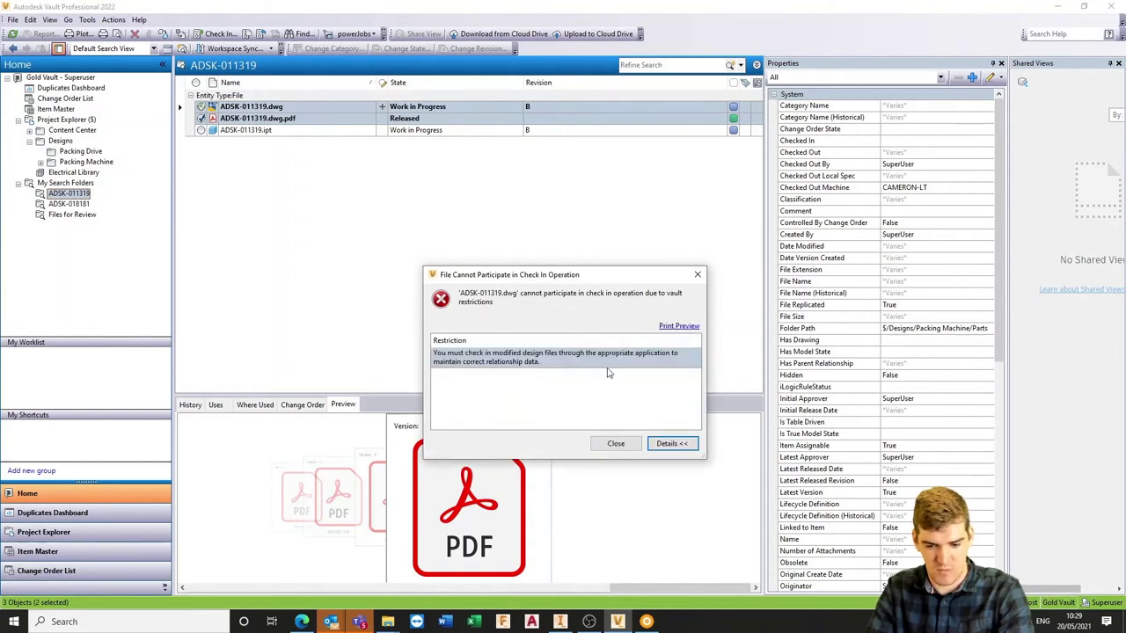
pyautogui.click(698, 275)
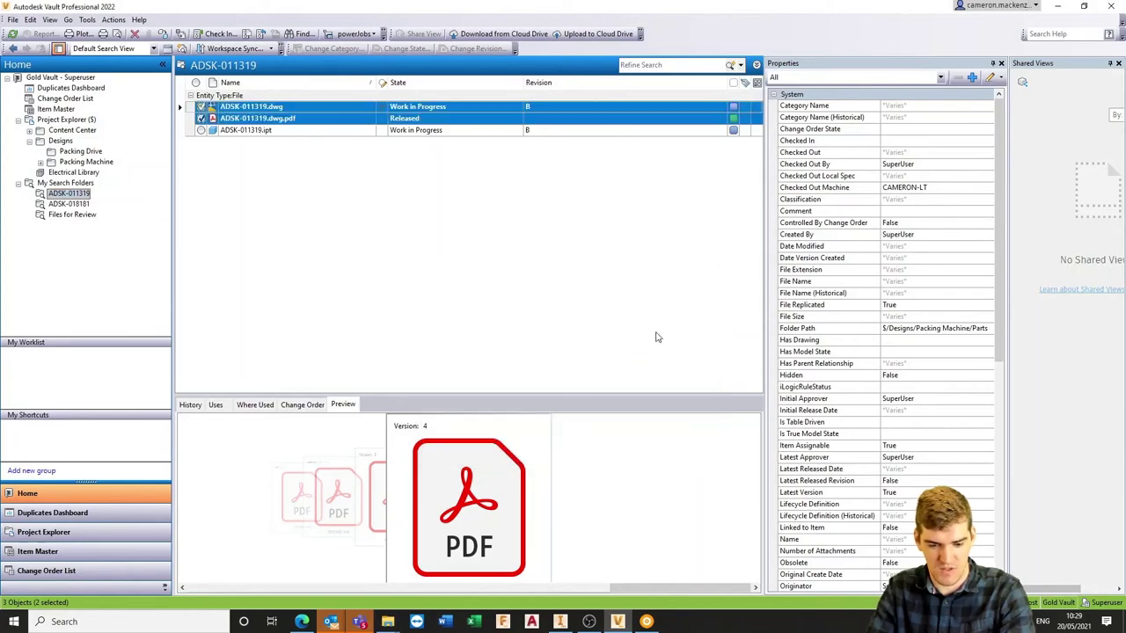
pyautogui.hotkey('alt', 'Tab')
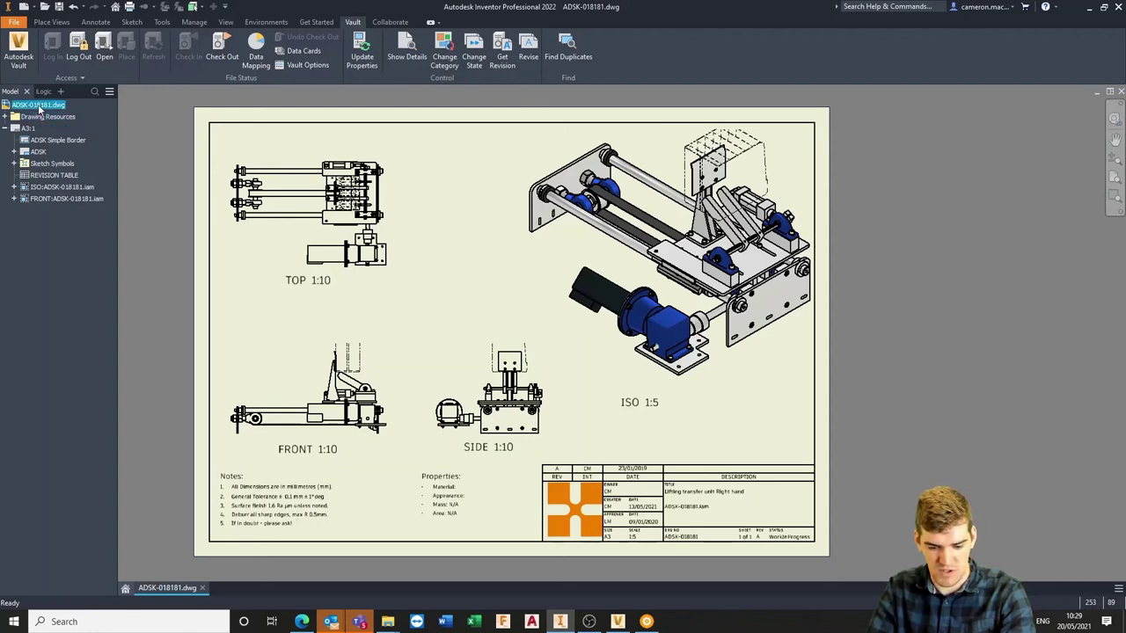
# - Review the ADSK-011319 drawing and part properties, then show the ADSK-018181 files
pyautogui.click(617, 621)
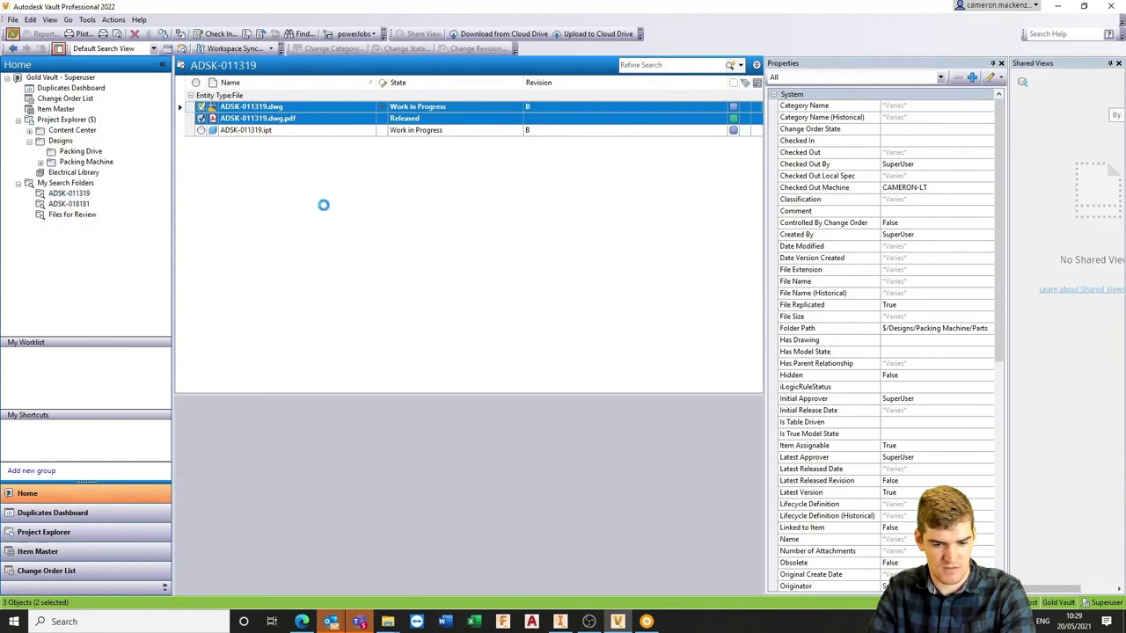
pyautogui.click(310, 107)
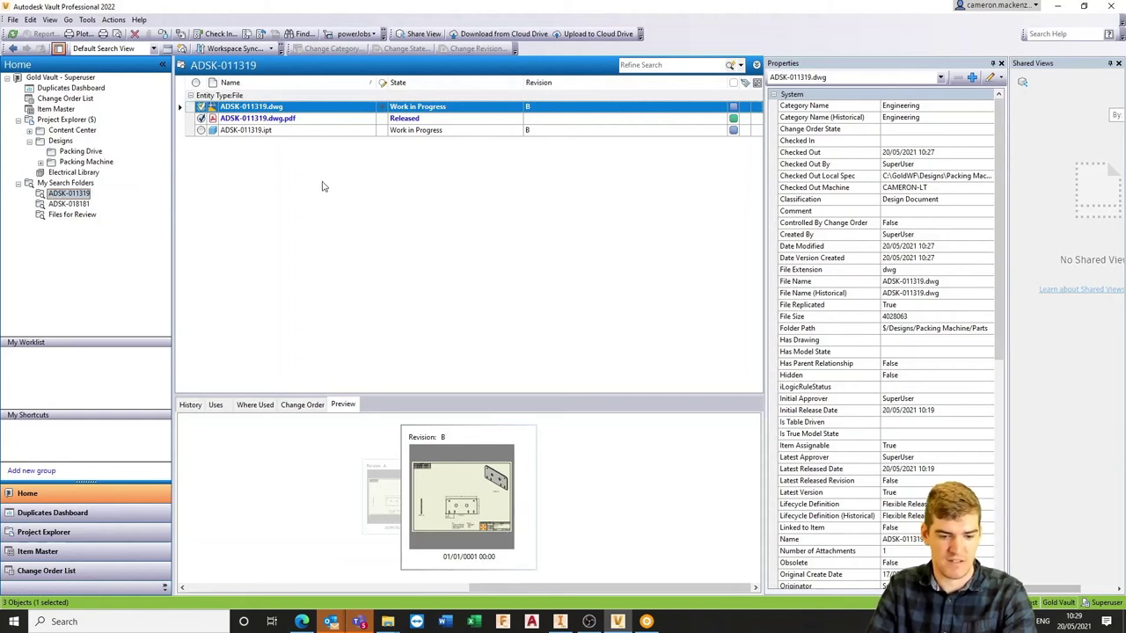
pyautogui.click(446, 131)
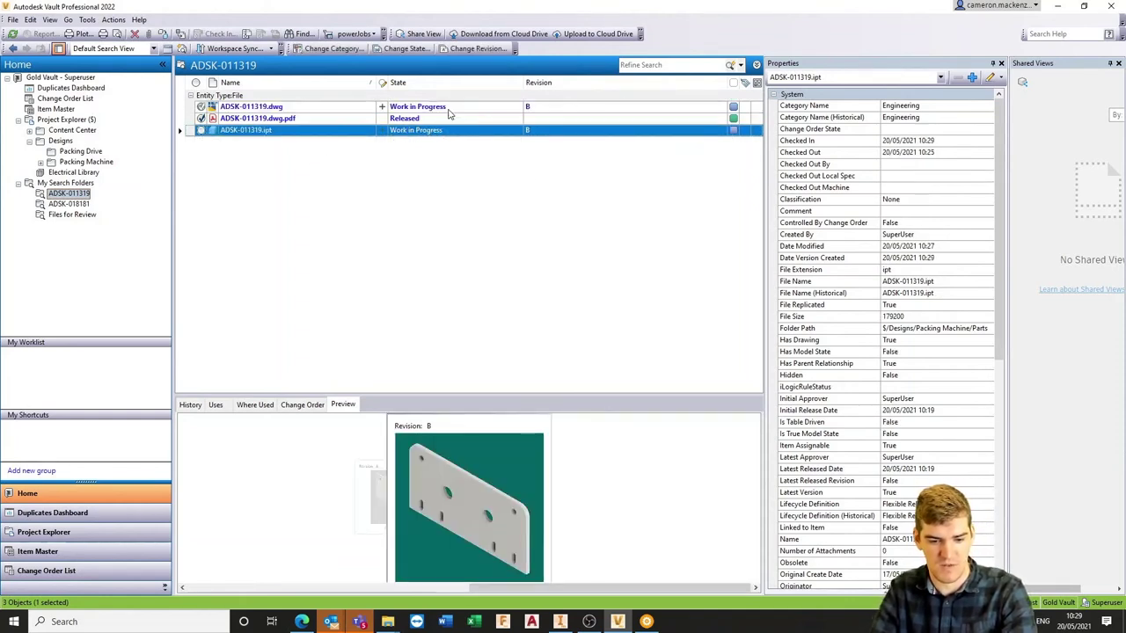
pyautogui.keyDown('shift'); pyautogui.click(449, 109); pyautogui.keyUp('shift')
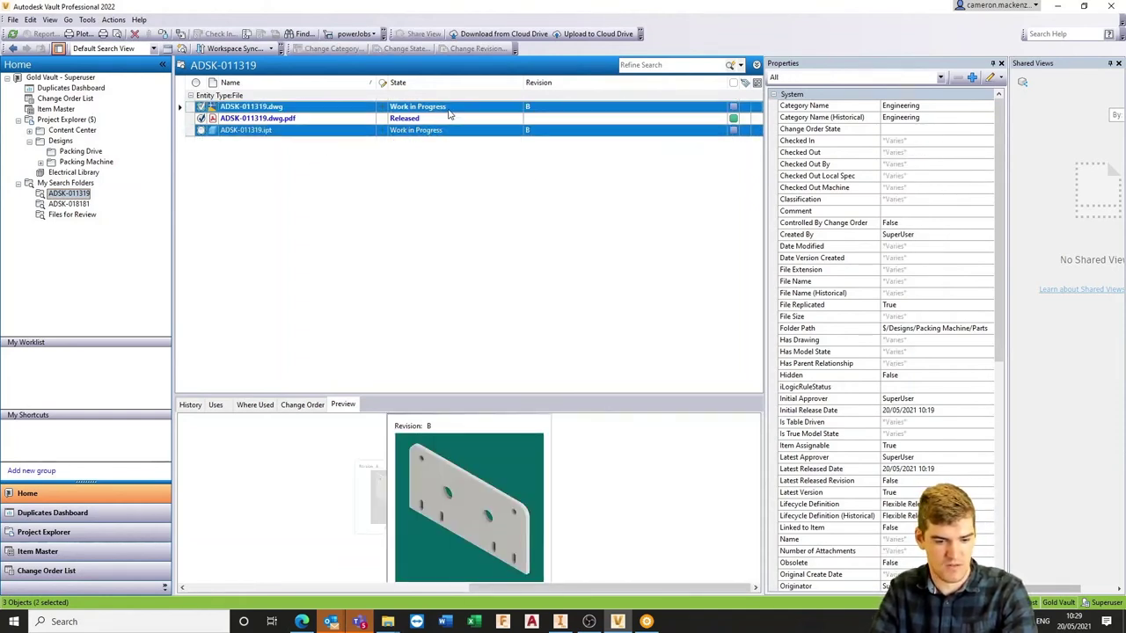
pyautogui.click(78, 204)
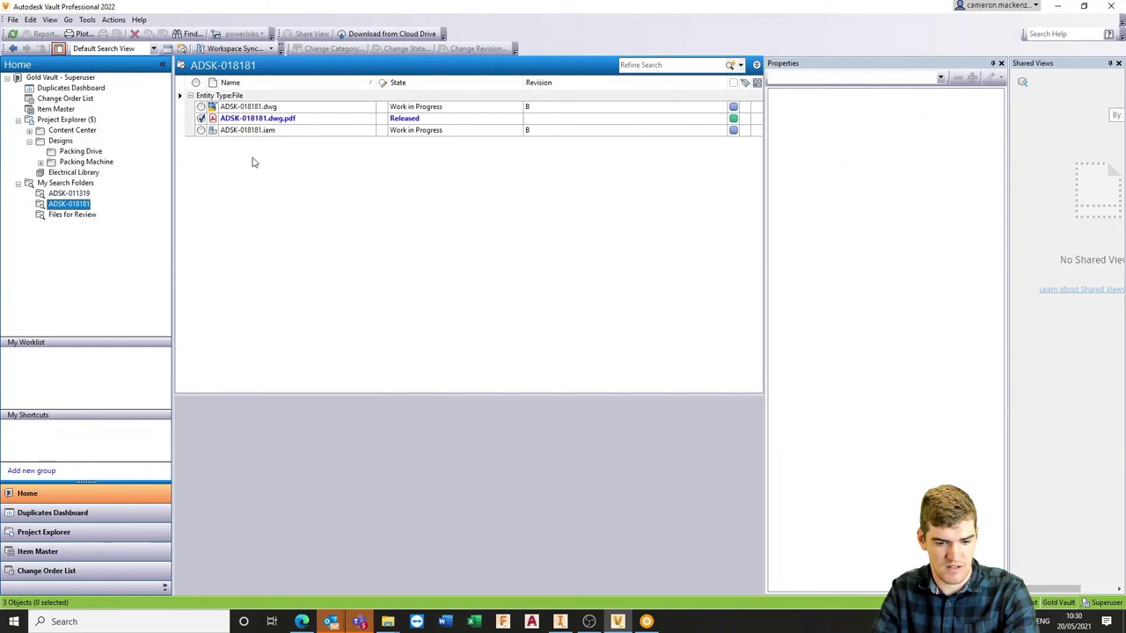
# - Re-examine the ADSK-011319 drawing, part and PDF, then return to Inventor
pyautogui.click(72, 194)
pyautogui.click(275, 107)
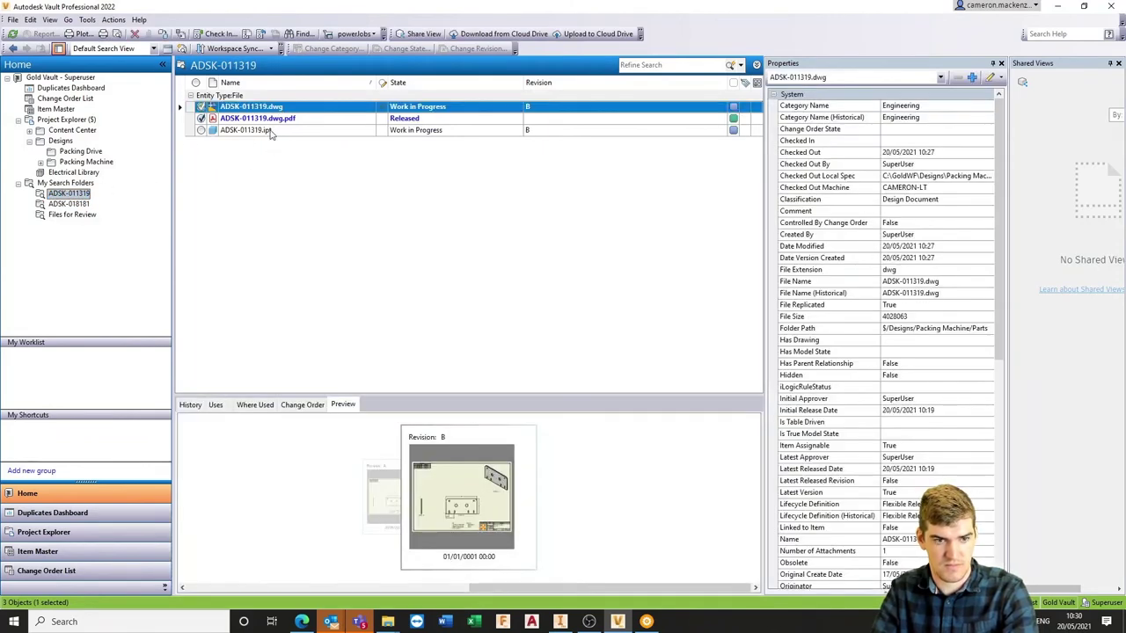
pyautogui.keyDown('shift'); pyautogui.click(271, 131); pyautogui.keyUp('shift')
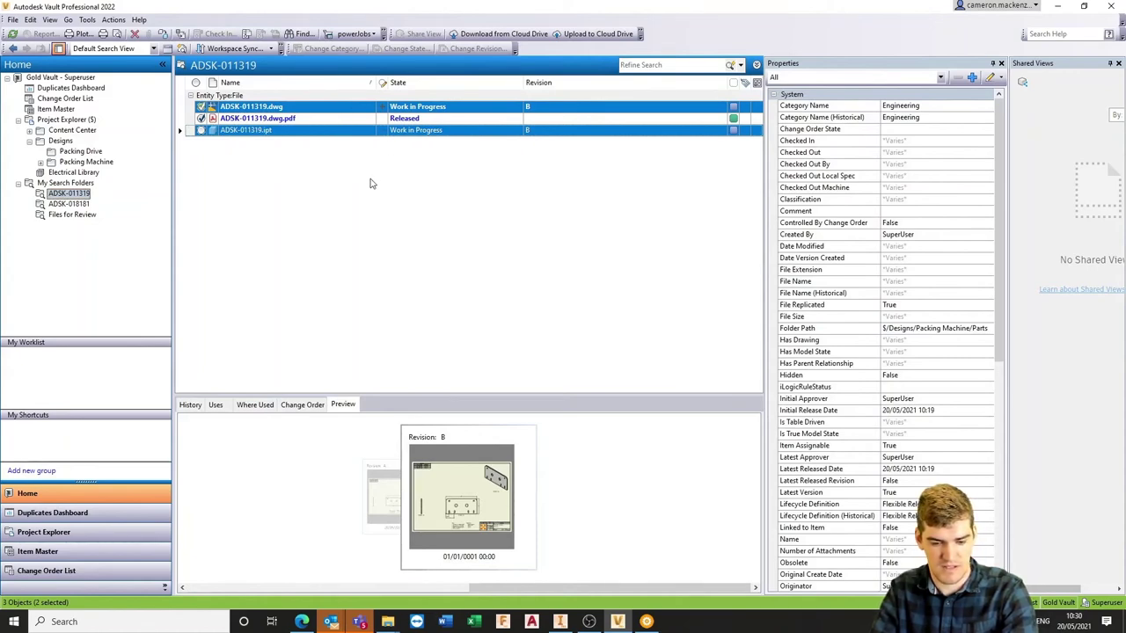
pyautogui.click(366, 118)
pyautogui.click(364, 106)
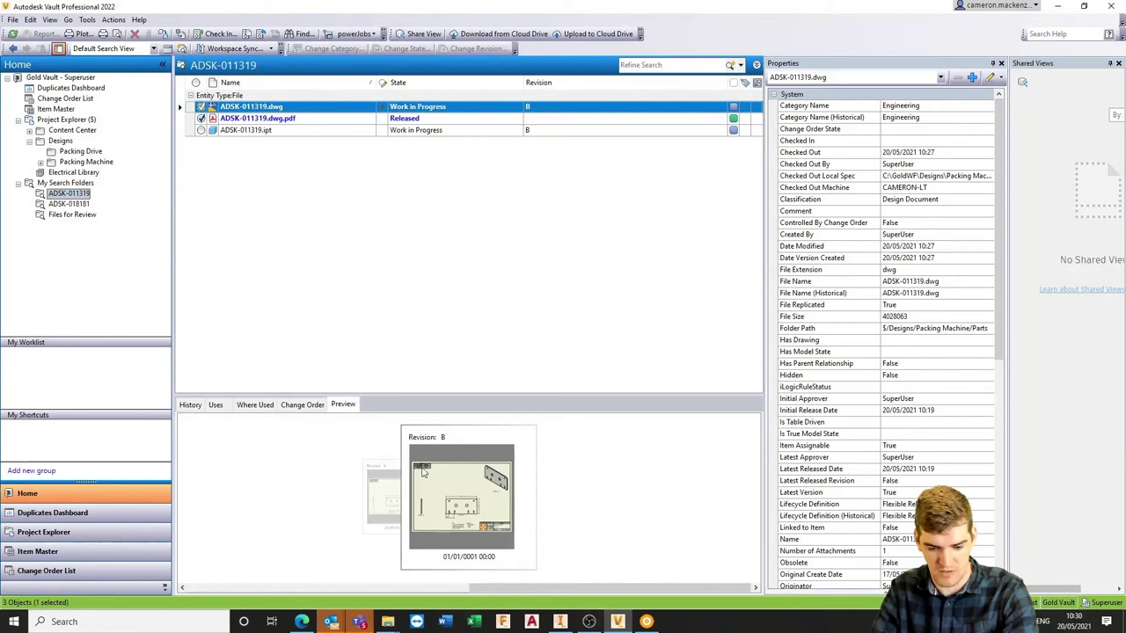
pyautogui.click(561, 619)
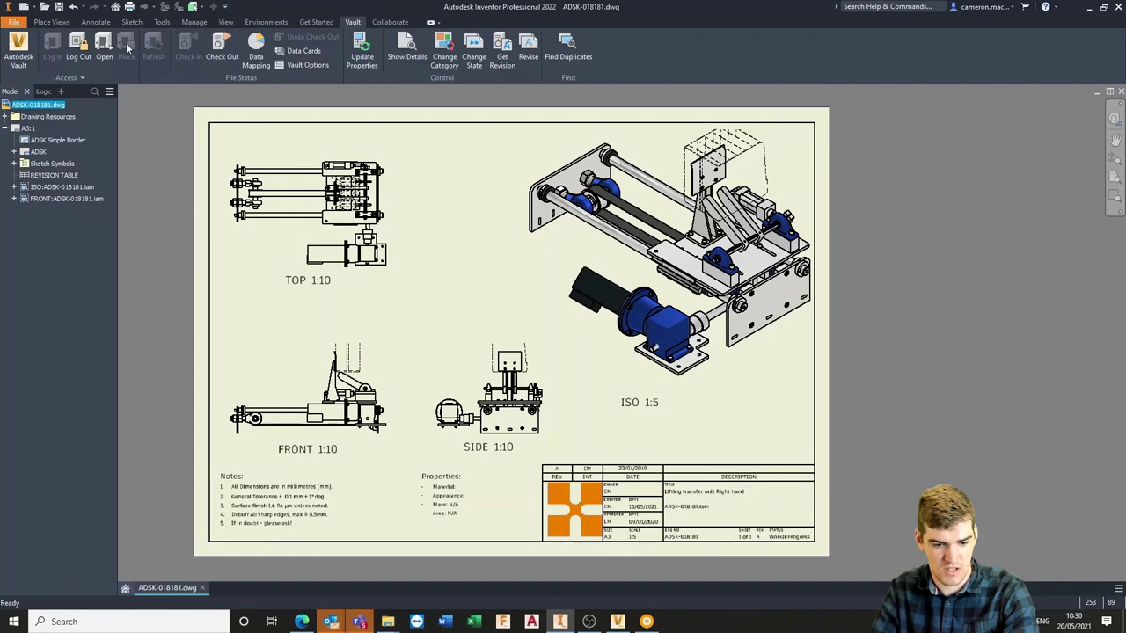
# - Open ADSK-011319.dwg from the ADSK-011319 saved search in the vault
pyautogui.click(104, 50)
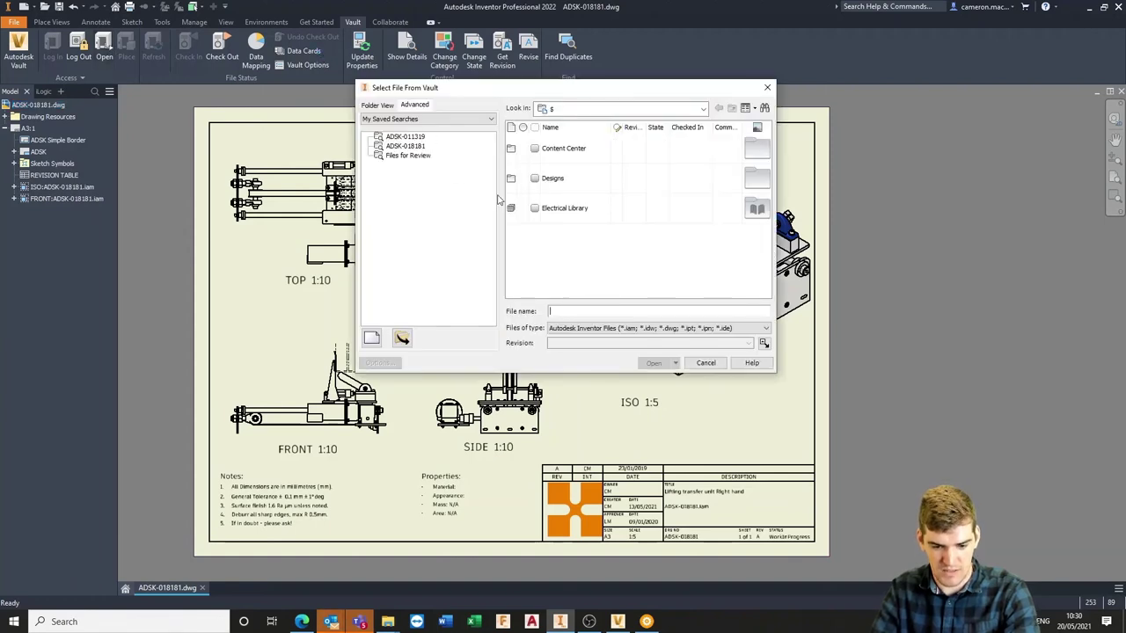
pyautogui.click(404, 137)
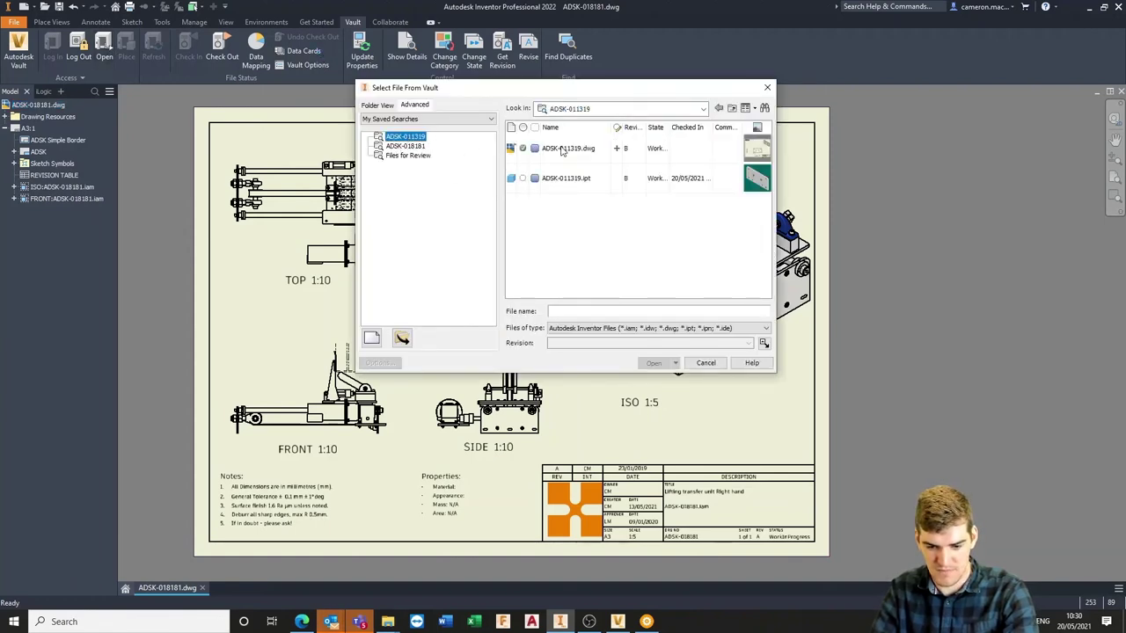
pyautogui.click(588, 159)
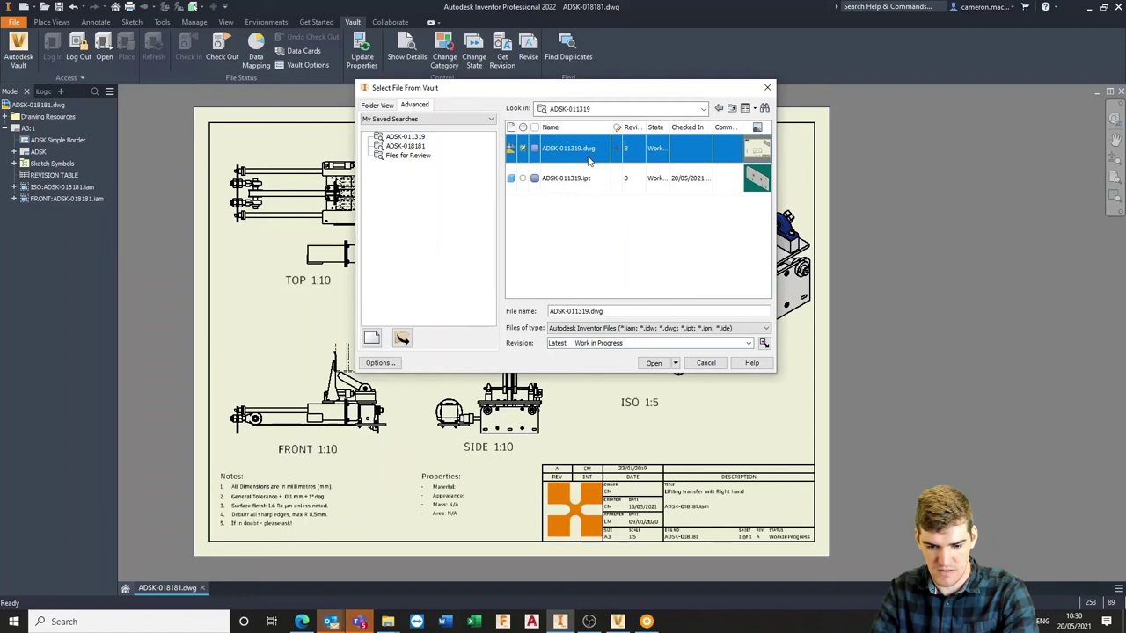
pyautogui.doubleClick(590, 160)
pyautogui.click(538, 323)
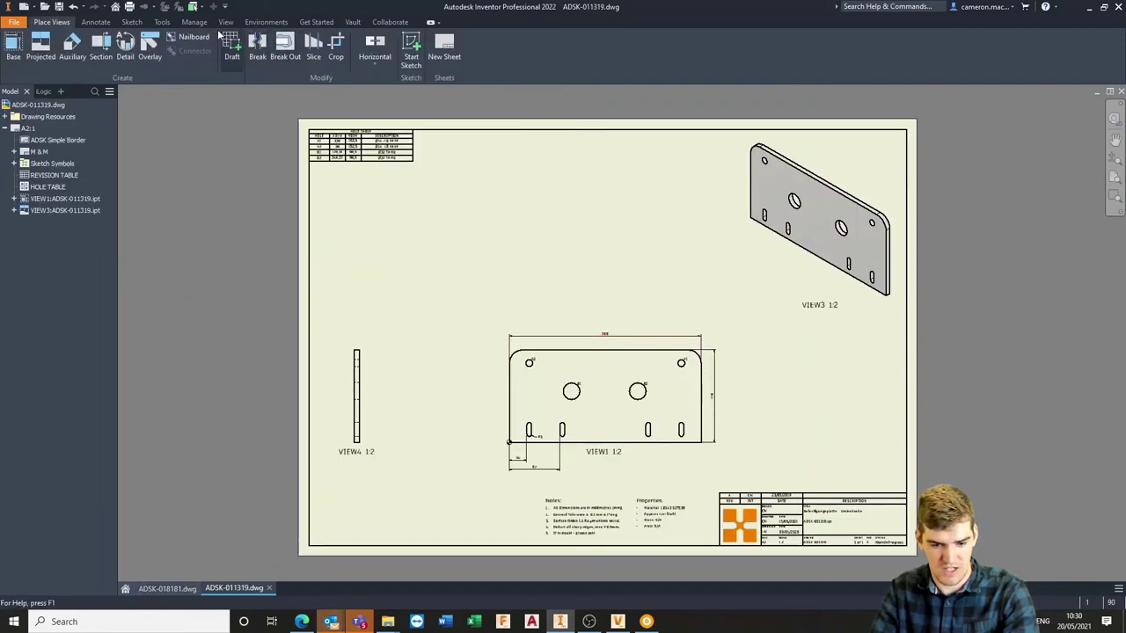
# - Check the ADSK-011319 drawing into the vault, continuing past the DWF error
pyautogui.click(351, 22)
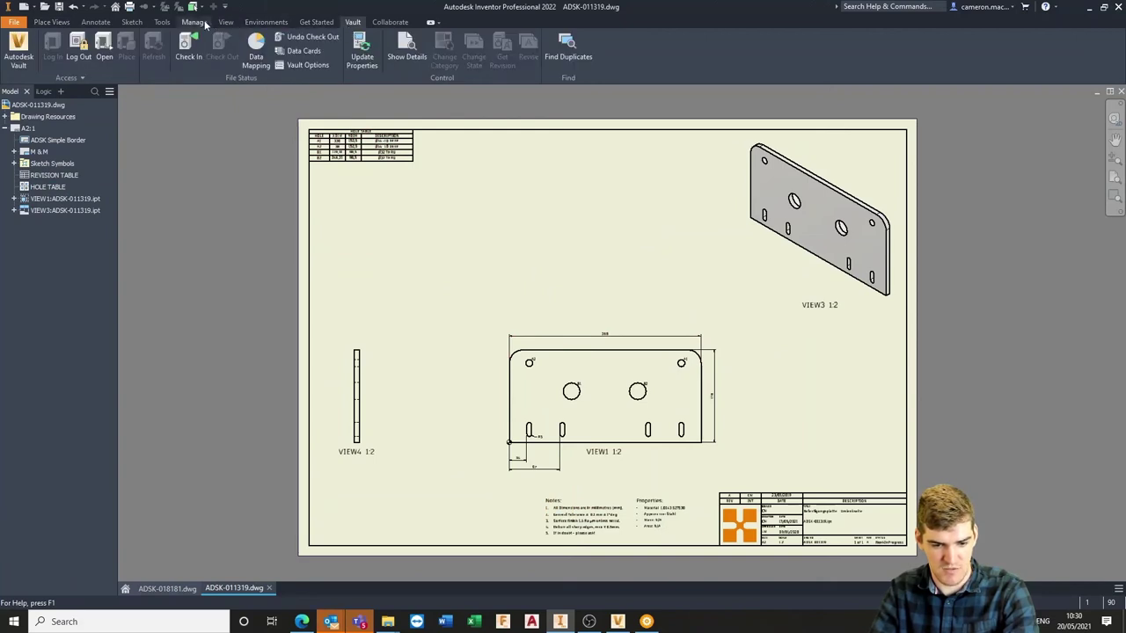
pyautogui.click(188, 47)
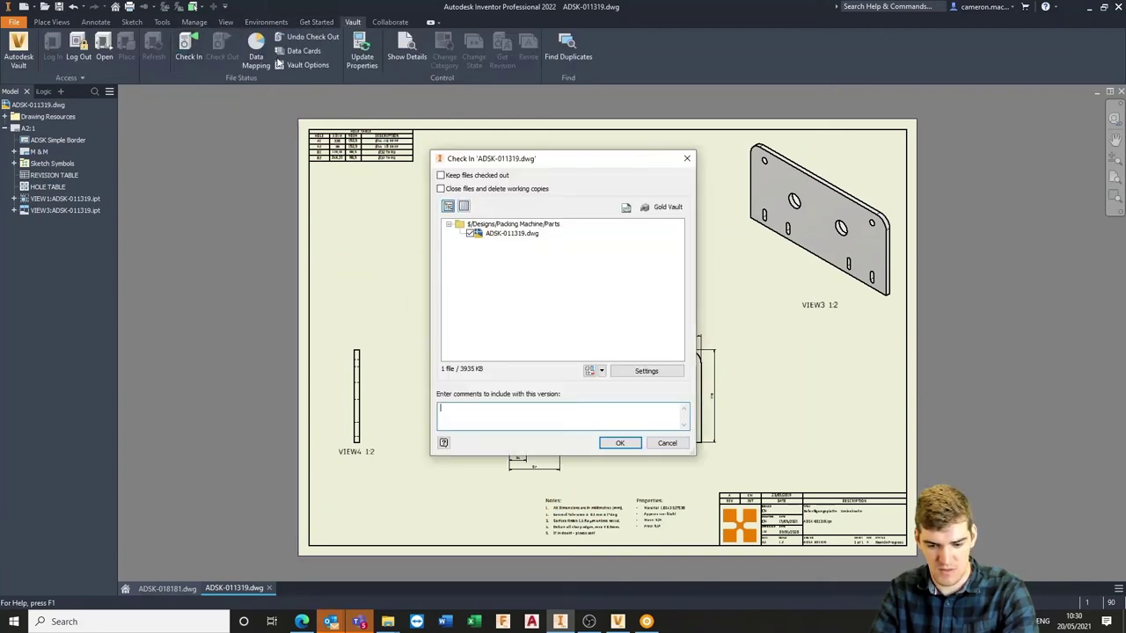
pyautogui.click(618, 443)
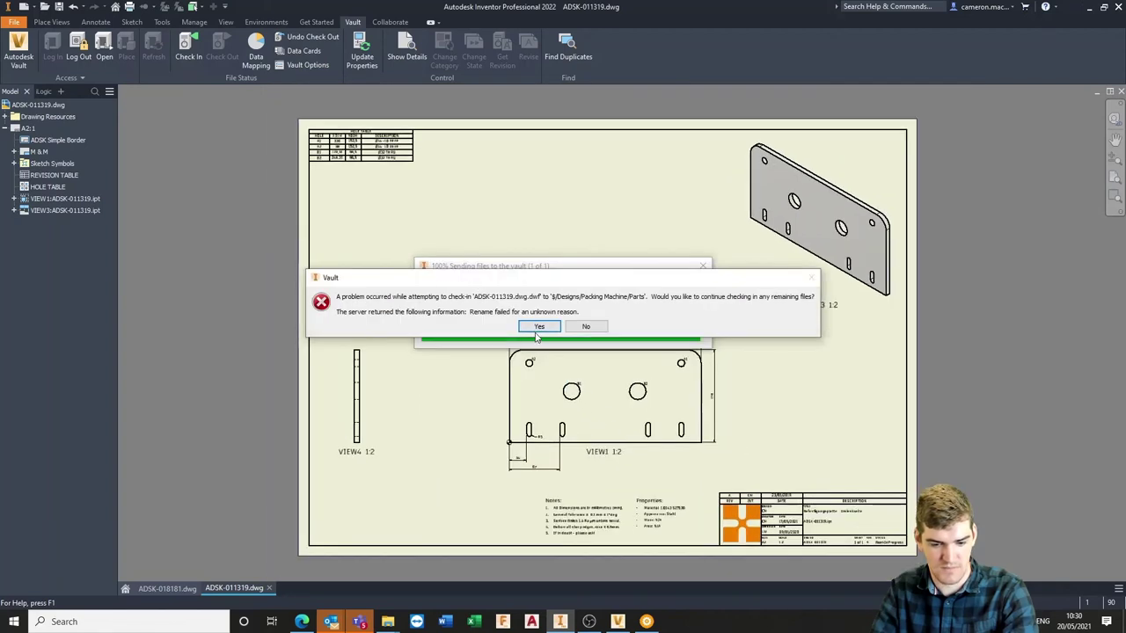
pyautogui.click(538, 327)
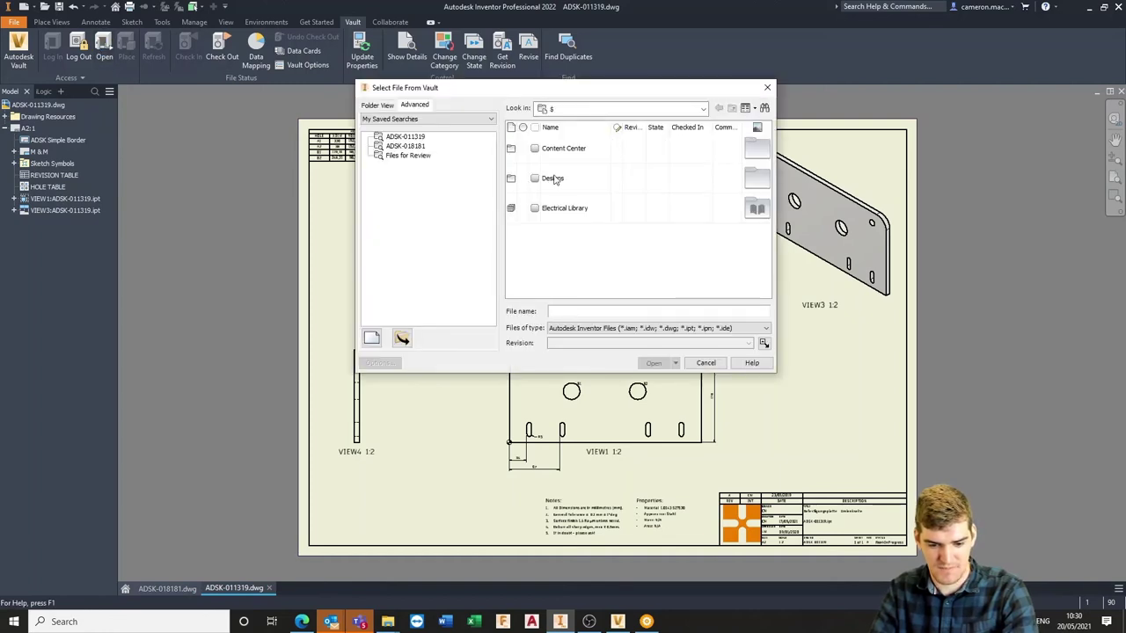
# - Open ADSK-011319.ipt from the vault, checking it out and updating its properties
pyautogui.click(407, 138)
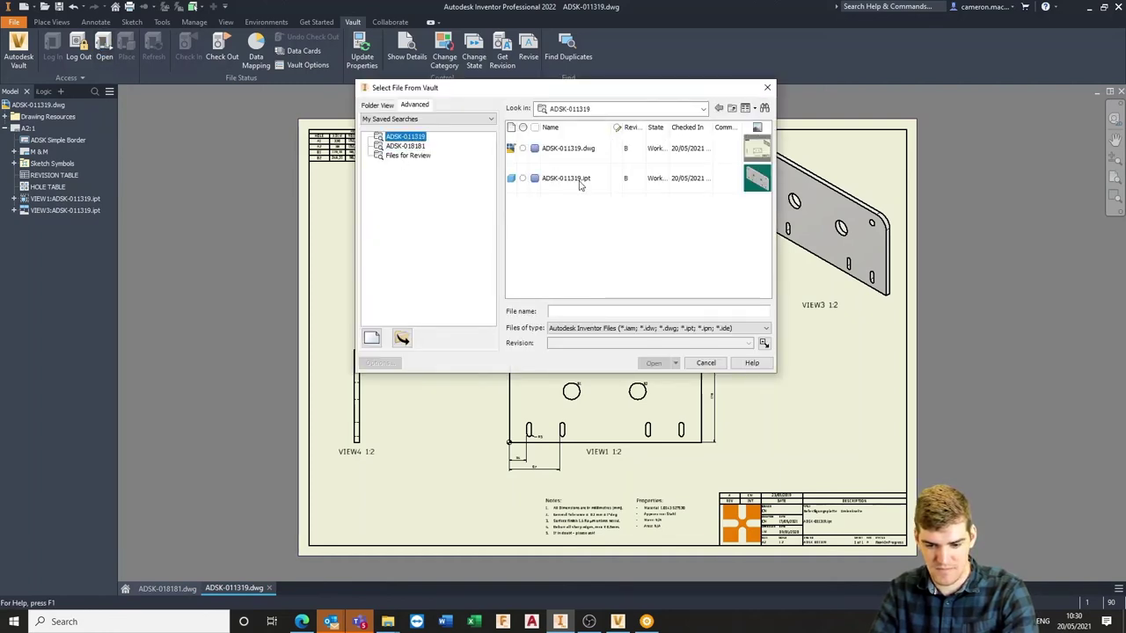
pyautogui.doubleClick(579, 181)
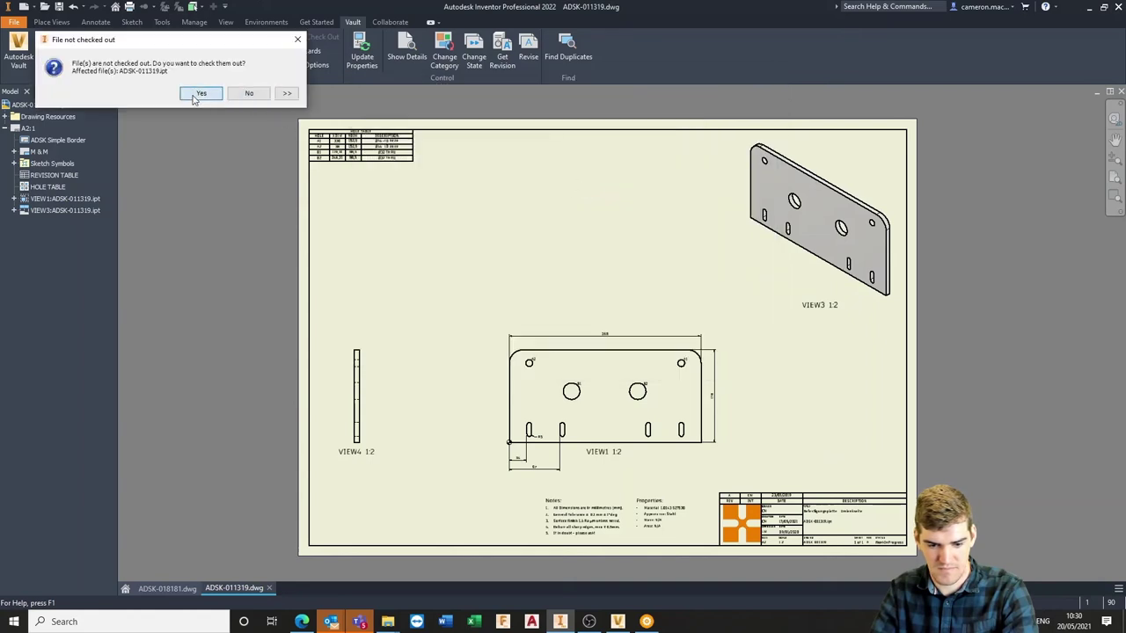
pyautogui.click(202, 97)
pyautogui.click(616, 430)
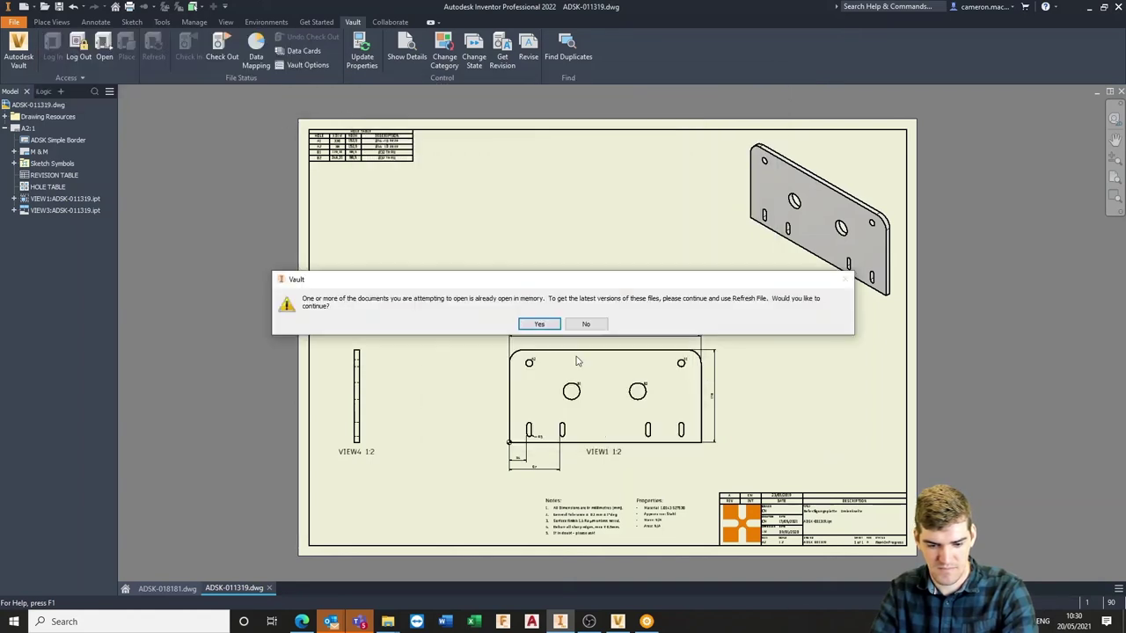
pyautogui.click(535, 325)
pyautogui.click(155, 91)
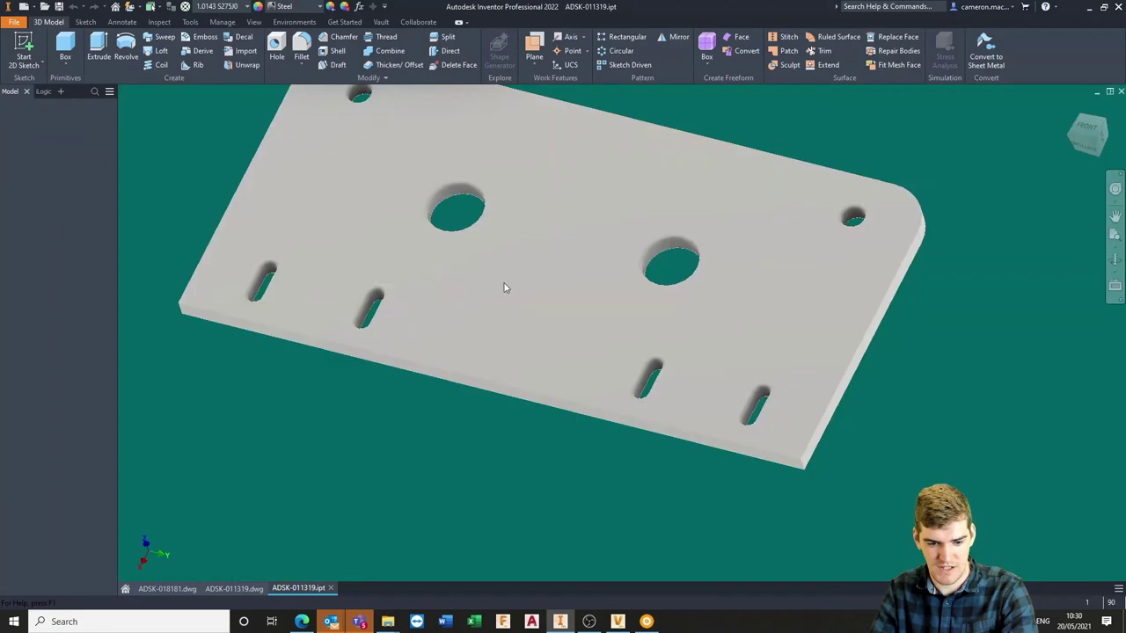
# - Check the part back into Vault, close the part and drawing, and return to Vault
pyautogui.click(381, 22)
pyautogui.click(189, 48)
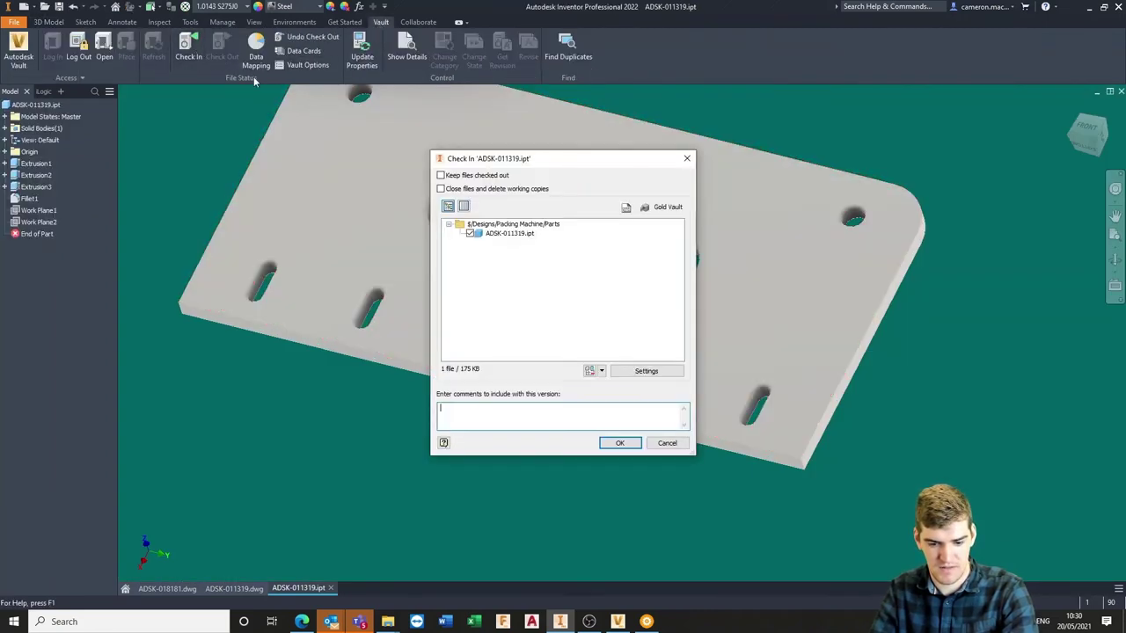
pyautogui.click(616, 443)
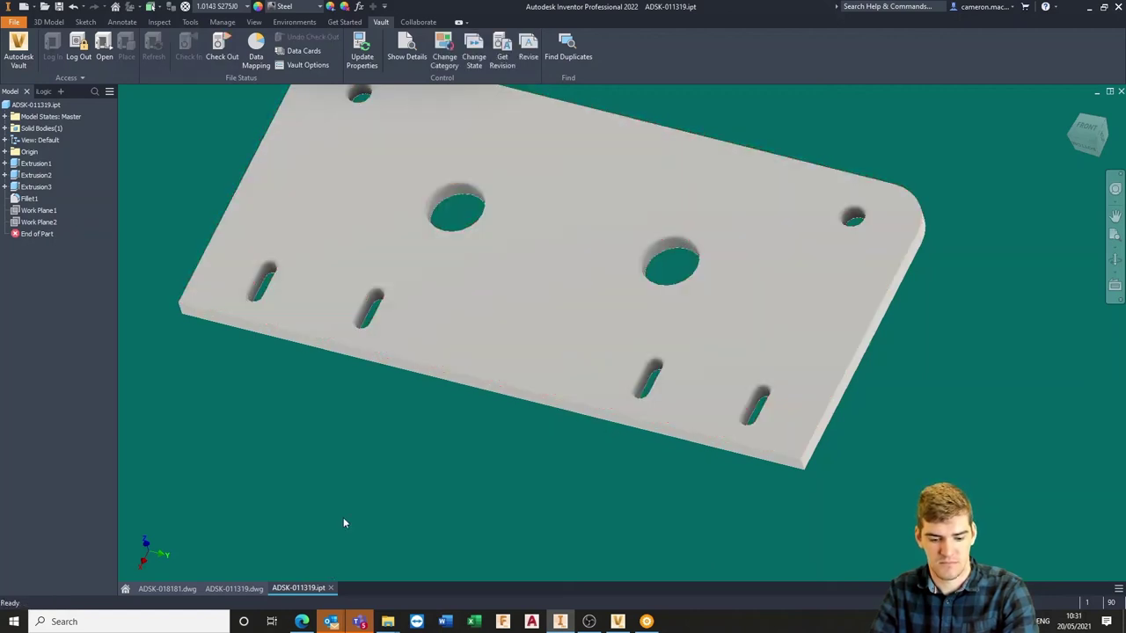
pyautogui.click(331, 587)
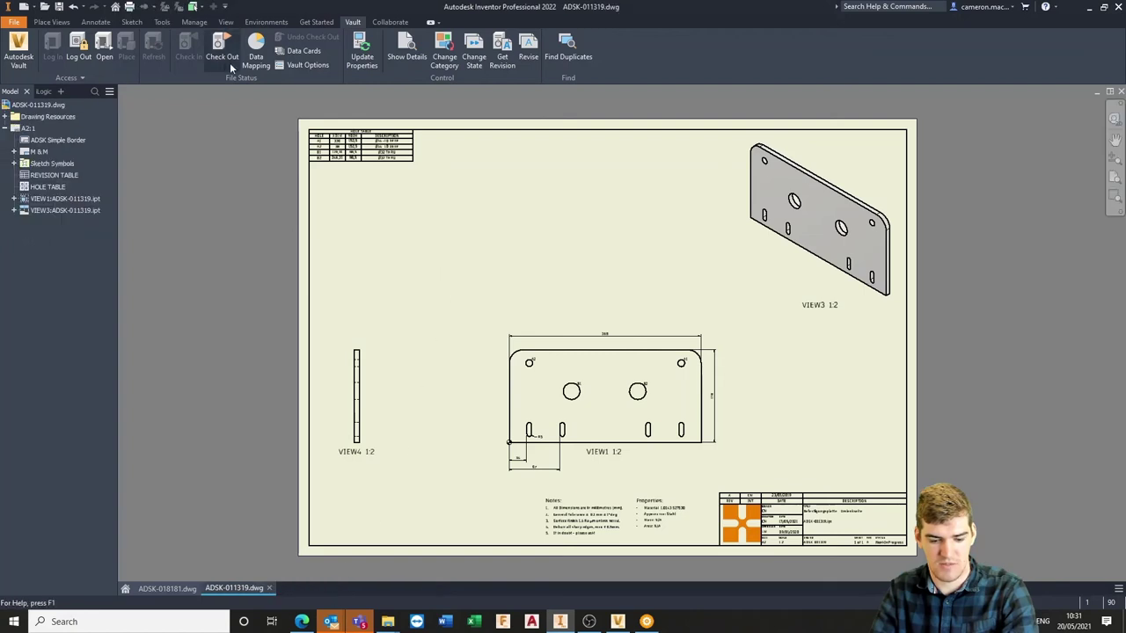
pyautogui.click(271, 588)
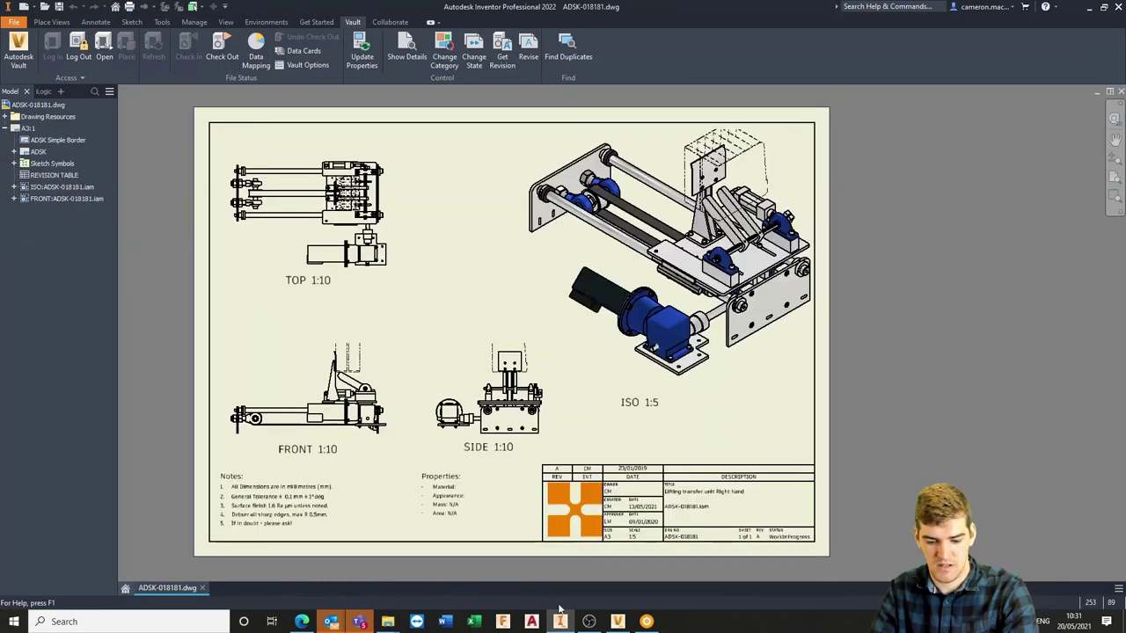
pyautogui.click(618, 621)
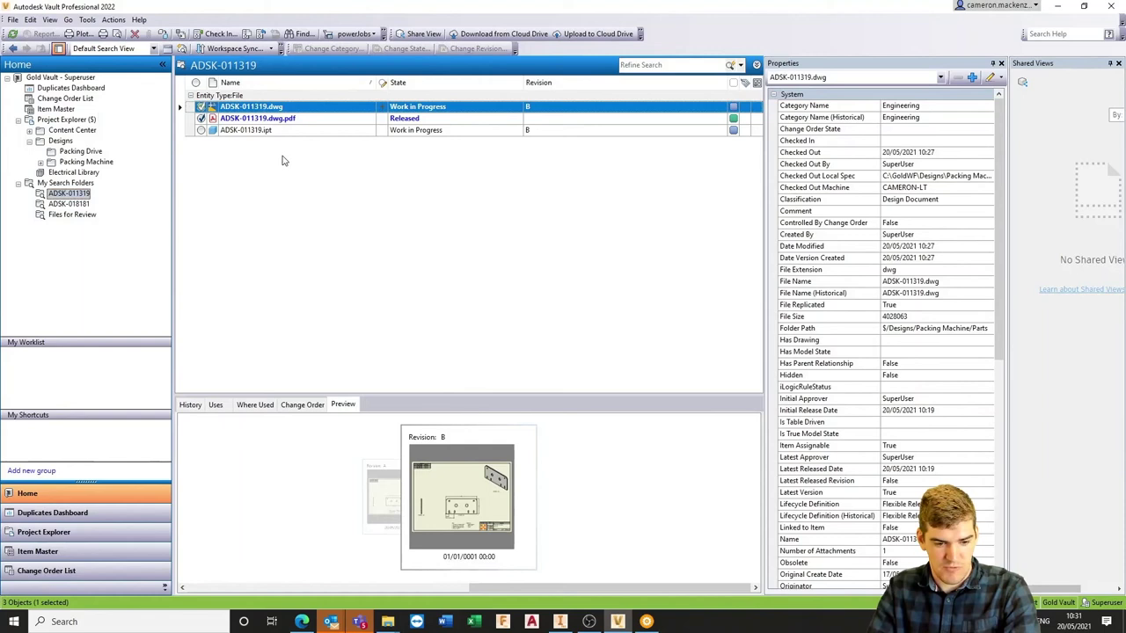
# - Refresh and try checking in ADSK-011319.dwg.pdf, dismissing the file extension error
pyautogui.click(12, 33)
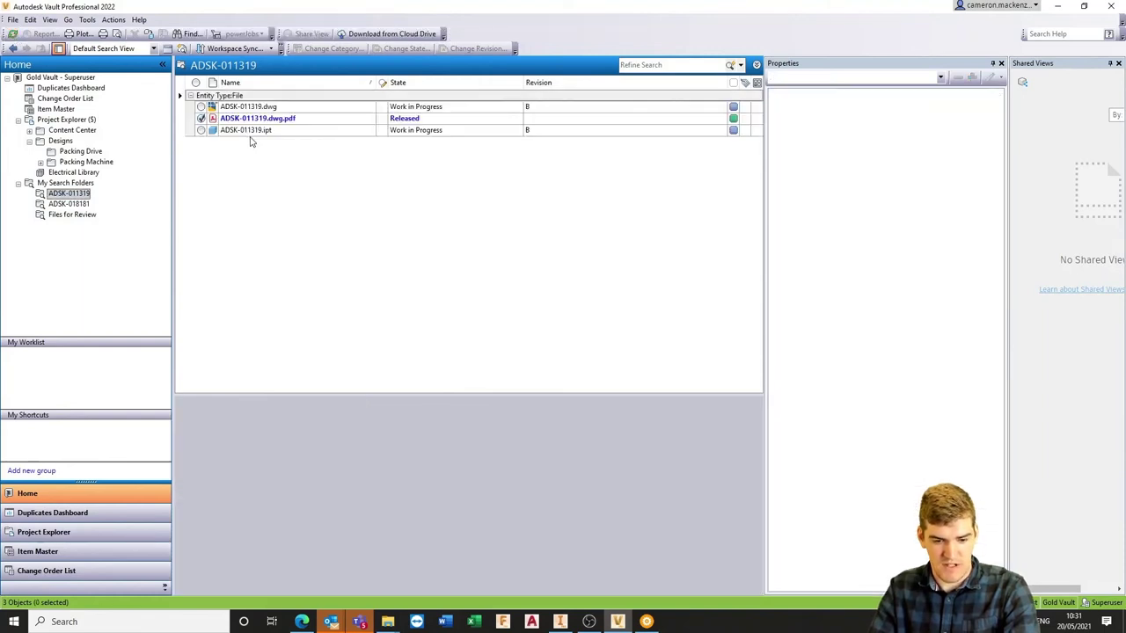
pyautogui.click(280, 119)
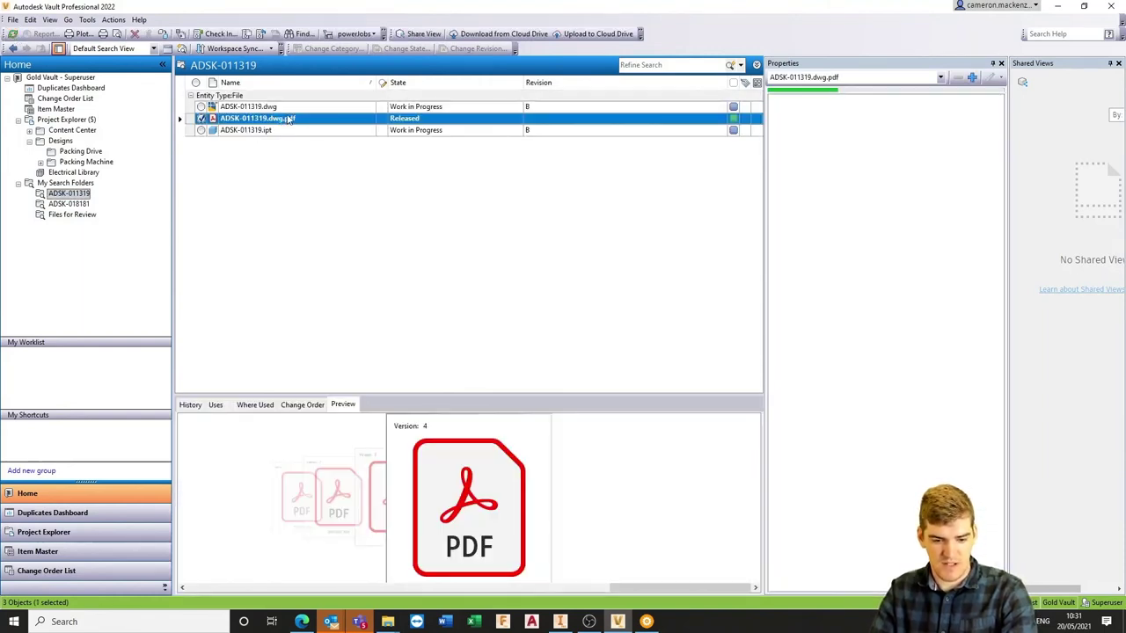
pyautogui.rightClick(255, 123)
pyautogui.click(289, 211)
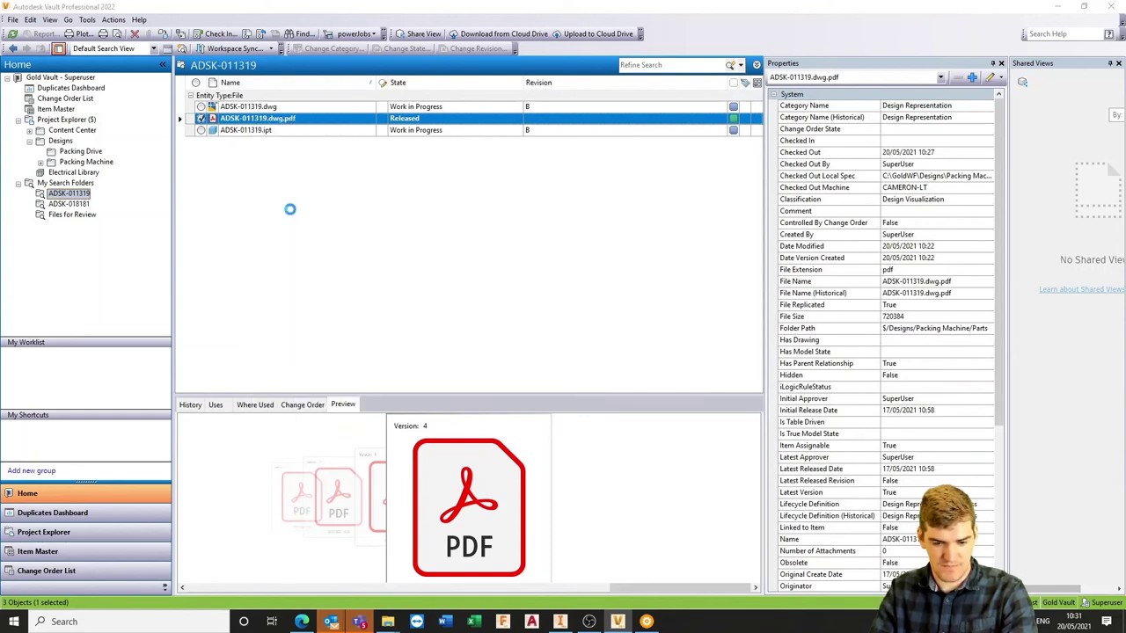
pyautogui.click(570, 498)
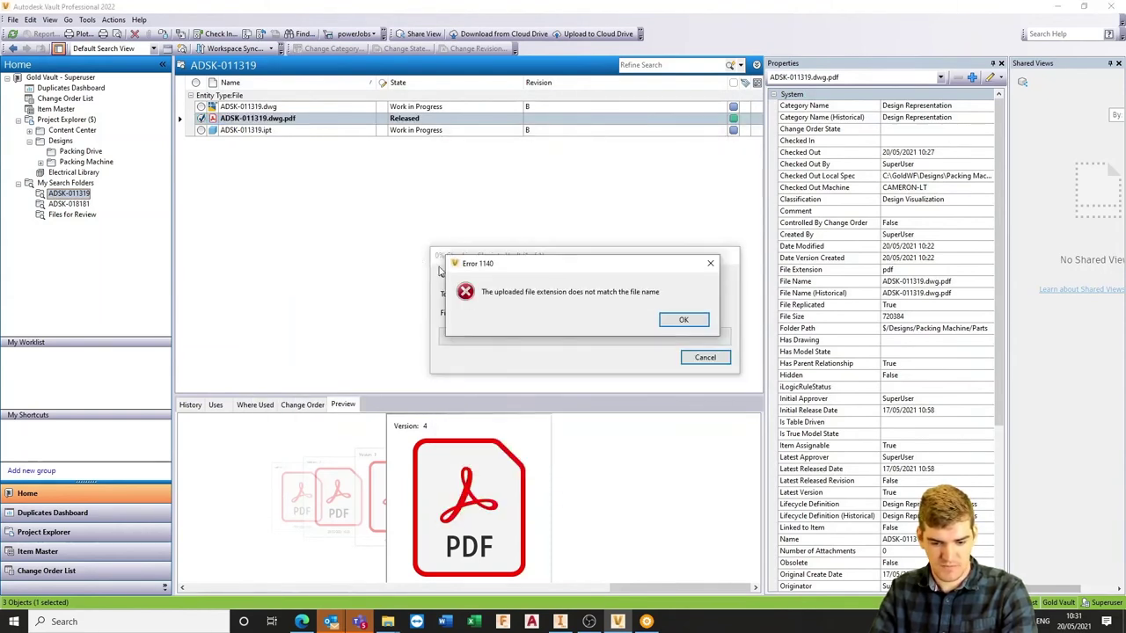
pyautogui.click(685, 322)
# - Undo the check-out of ADSK-011319.dwg.pdf
pyautogui.click(261, 130)
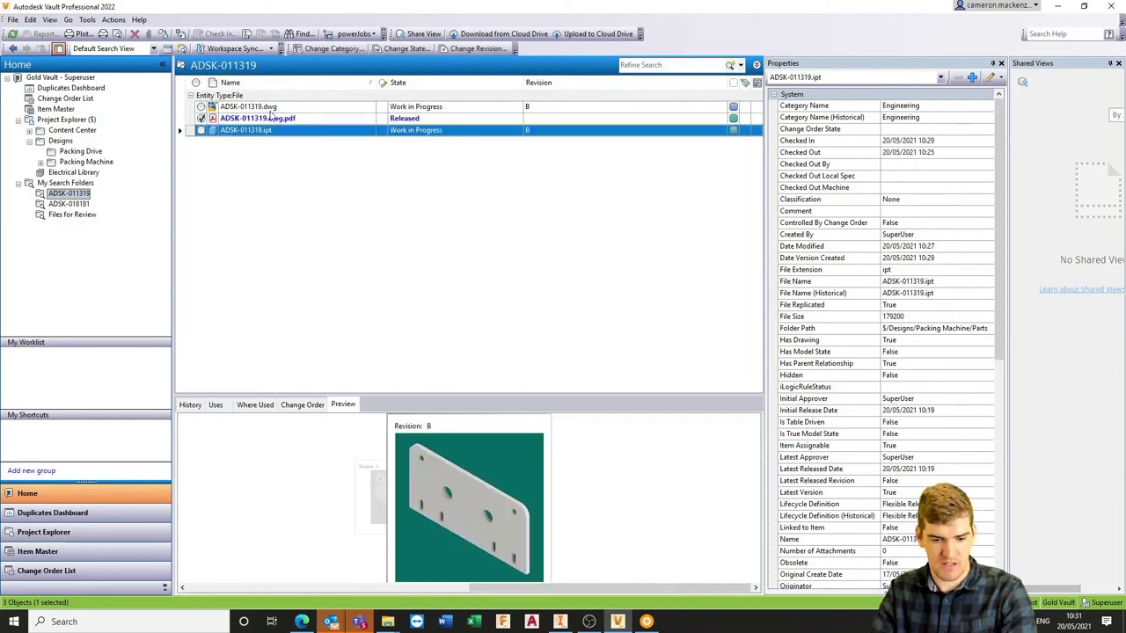
pyautogui.click(264, 106)
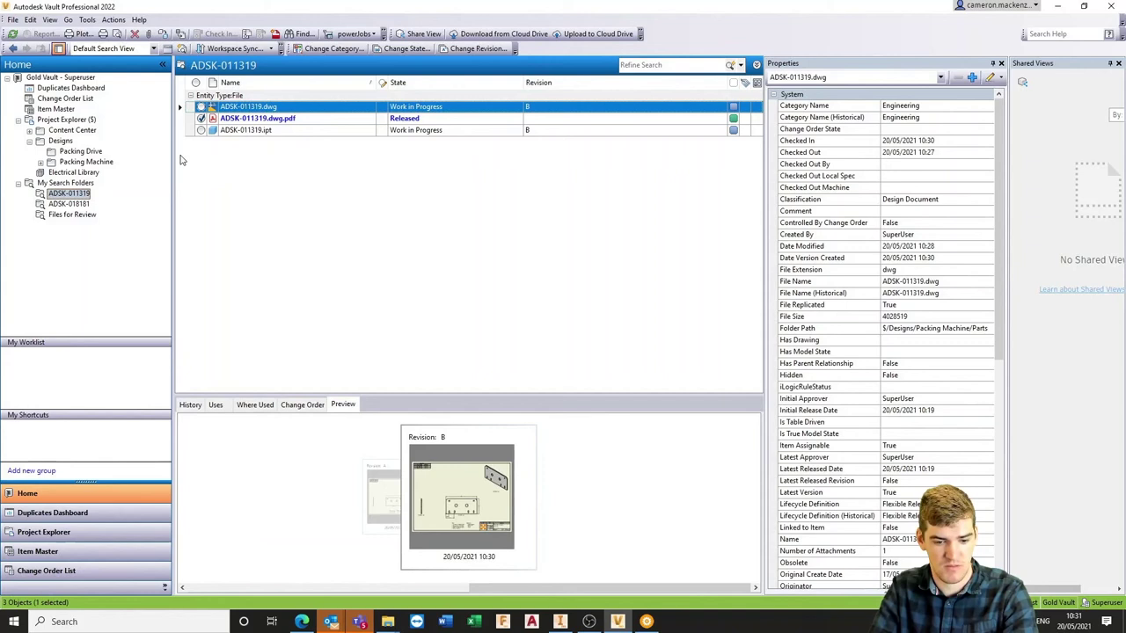
pyautogui.rightClick(234, 110)
pyautogui.click(225, 122)
pyautogui.rightClick(224, 123)
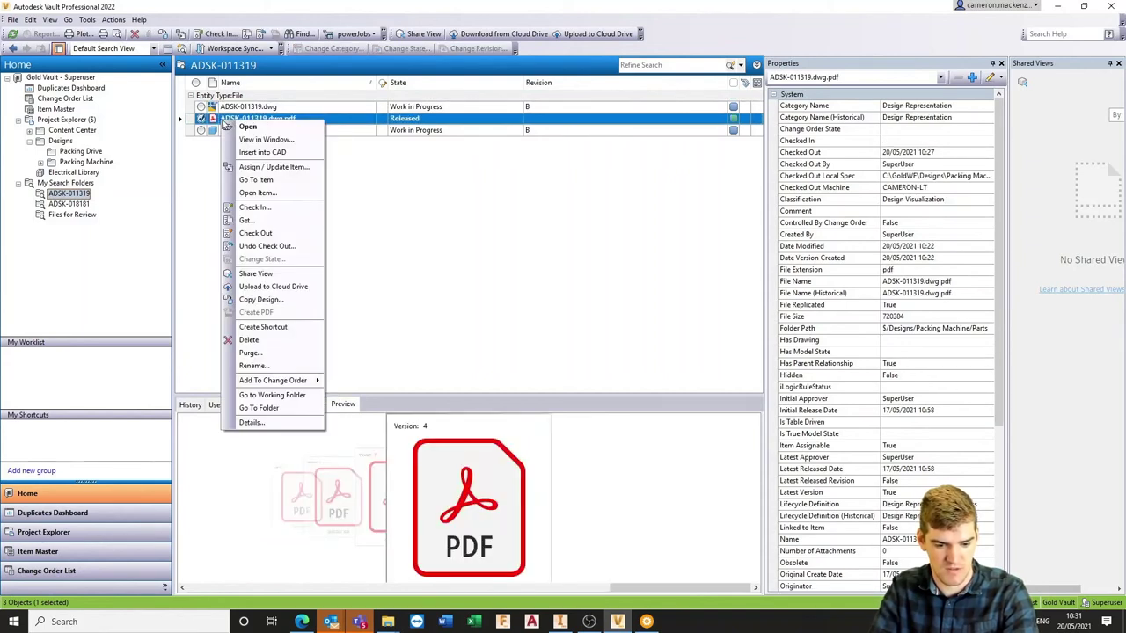
pyautogui.click(268, 246)
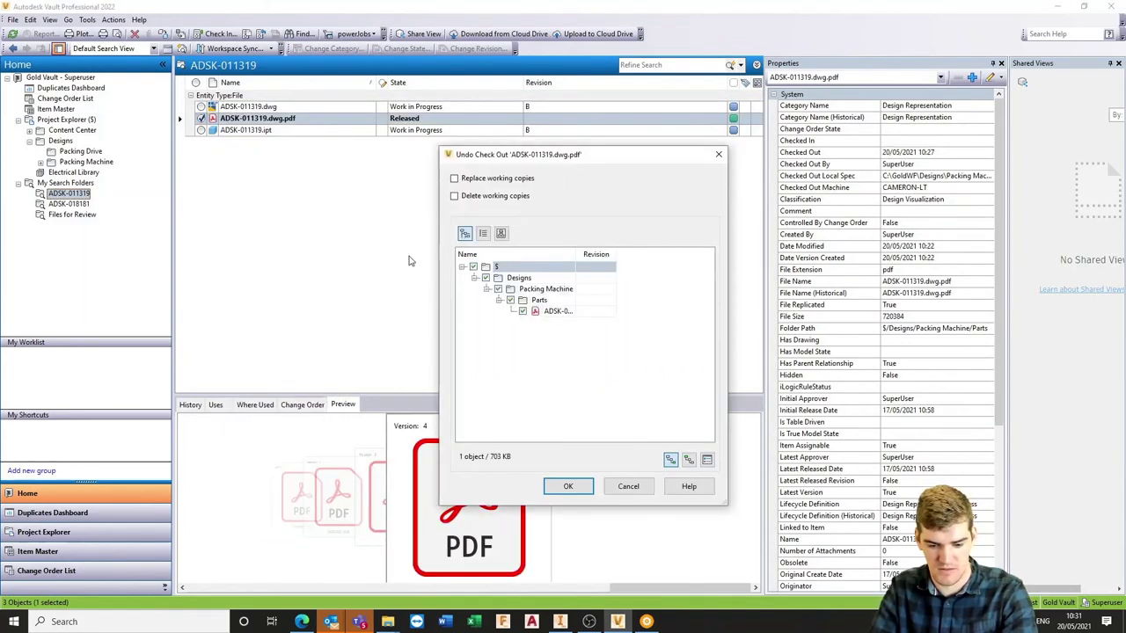
pyautogui.click(568, 486)
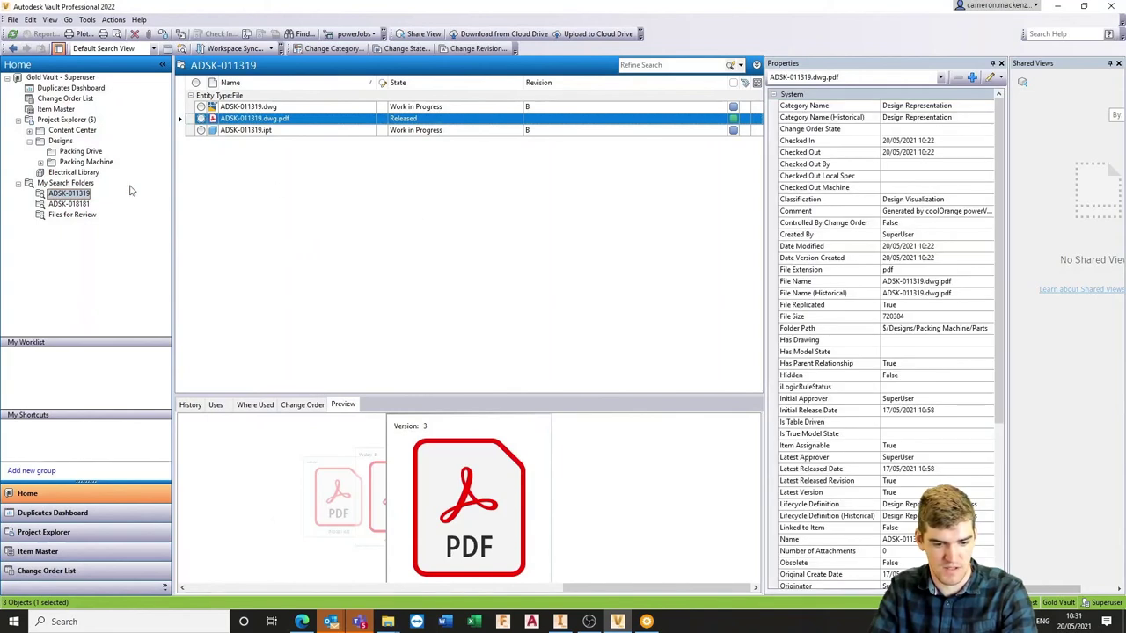
# - Undo the check-out of ADSK-018181.dwg.pdf in the ADSK-018181 saved search
pyautogui.click(70, 203)
pyautogui.rightClick(237, 120)
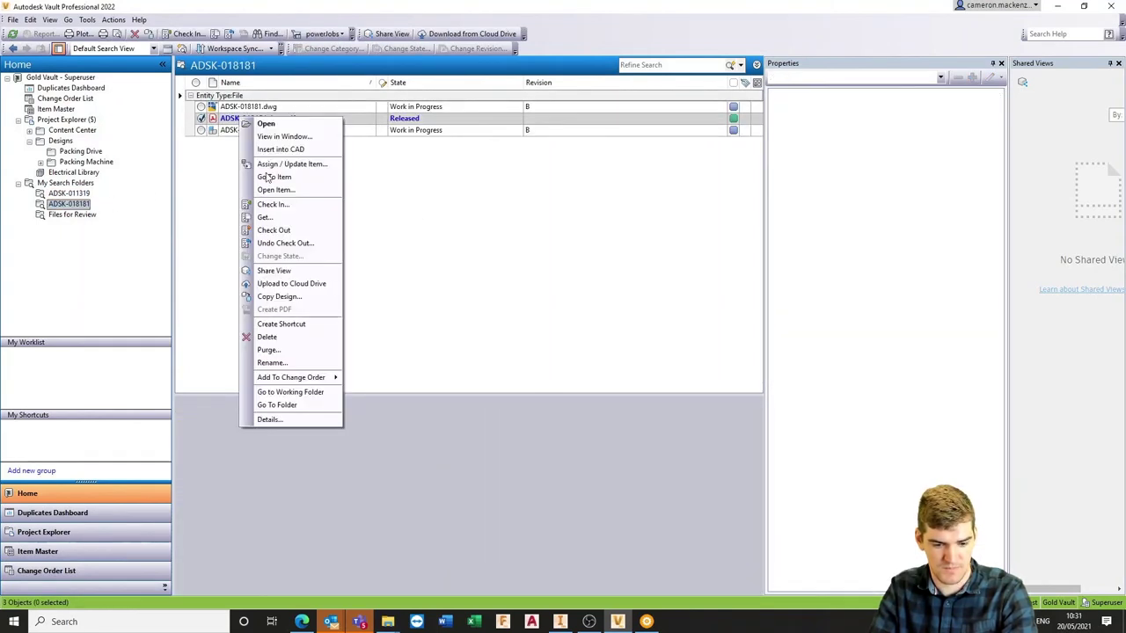
pyautogui.click(290, 243)
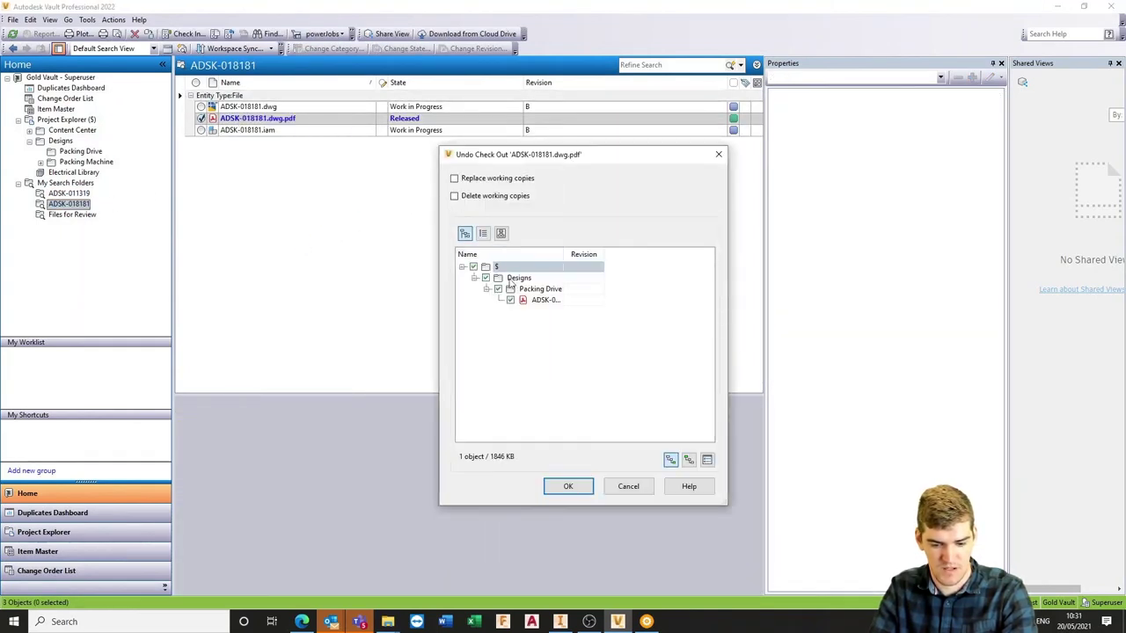
pyautogui.click(567, 486)
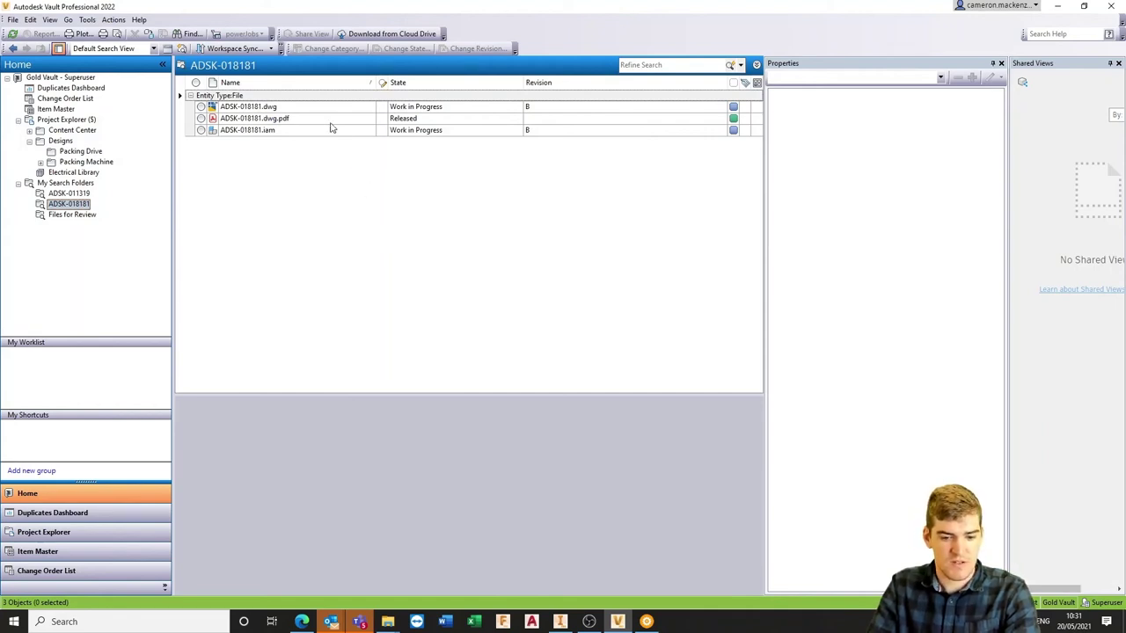
# - Move ADSK-018181.dwg and .iam to For Review with comment 'Under review', then list ADSK-011319's files
pyautogui.click(351, 108)
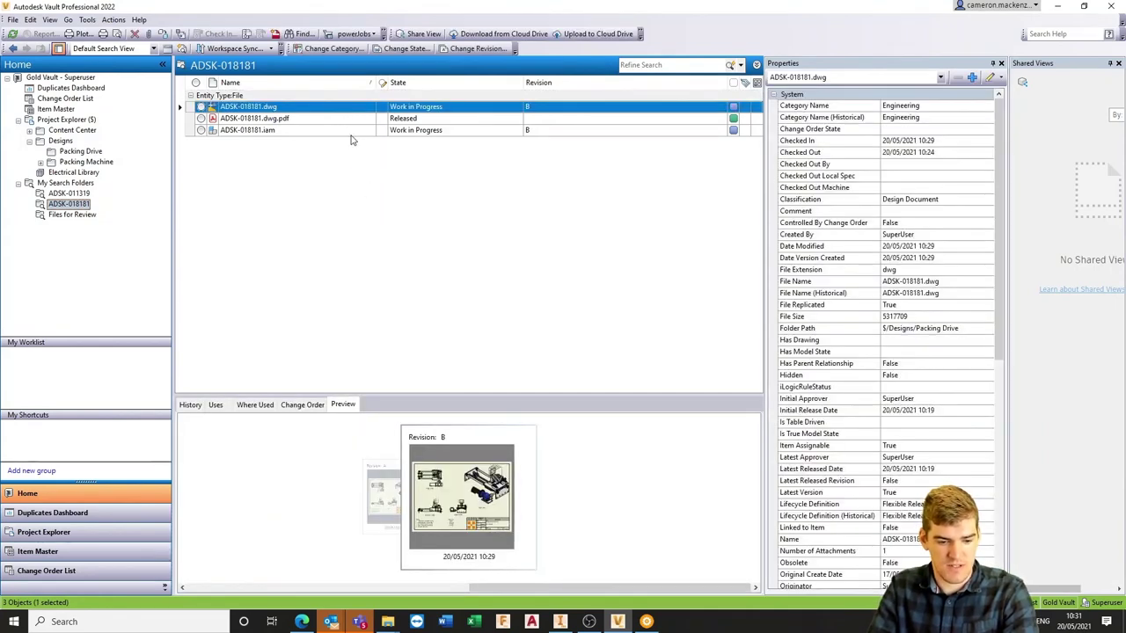
pyautogui.hotkey('ctrl', 'a')
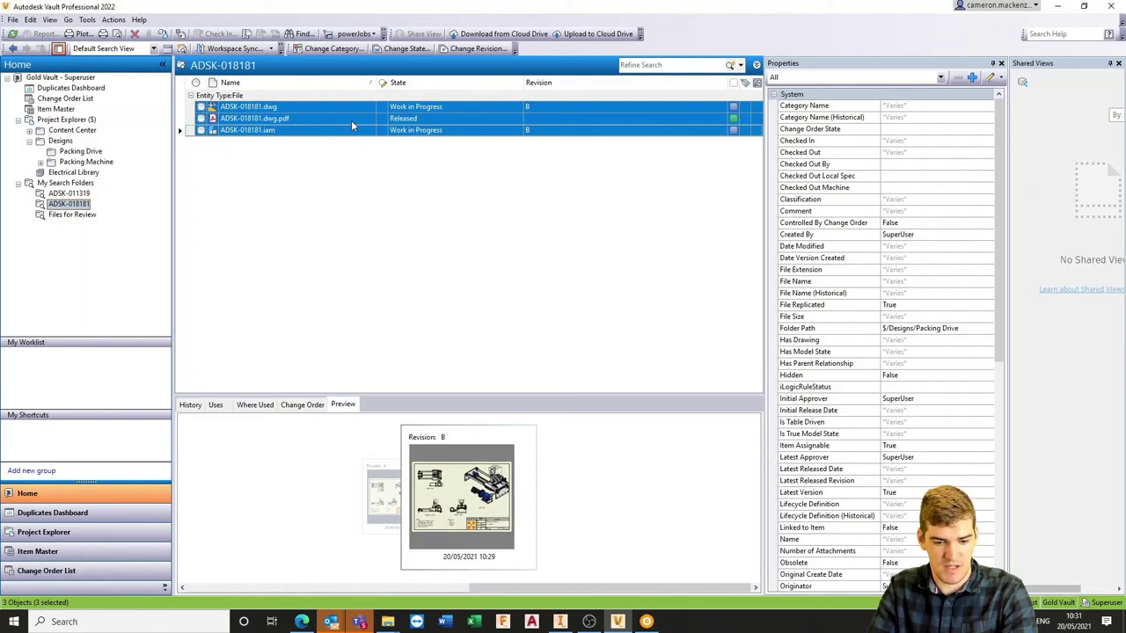
pyautogui.keyDown('ctrl'); pyautogui.click(350, 120); pyautogui.keyUp('ctrl')
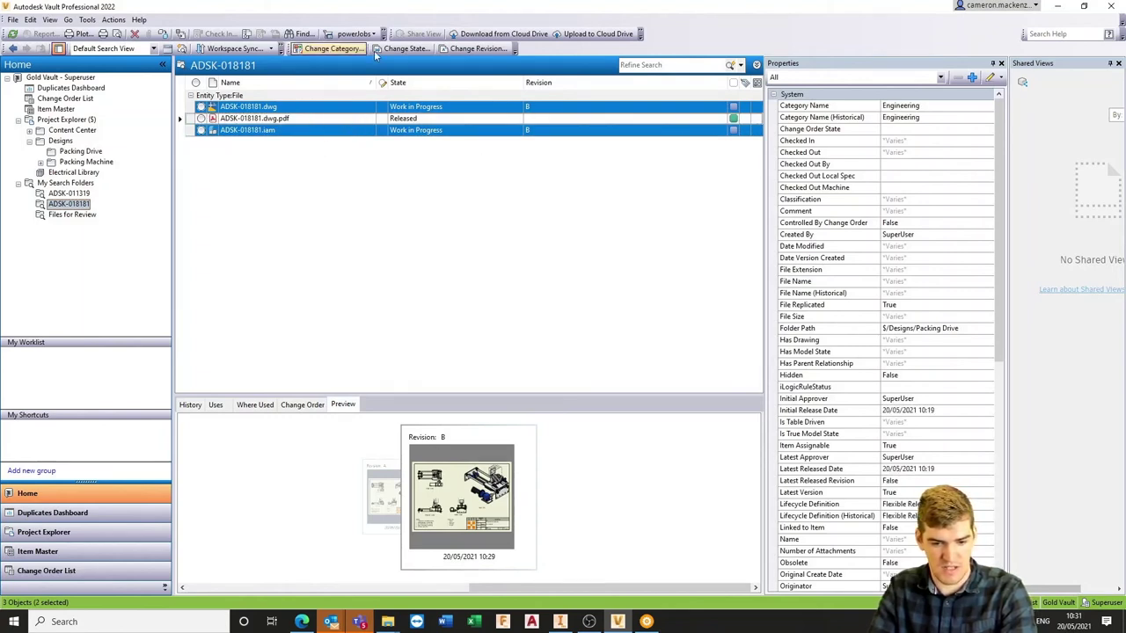
pyautogui.click(402, 48)
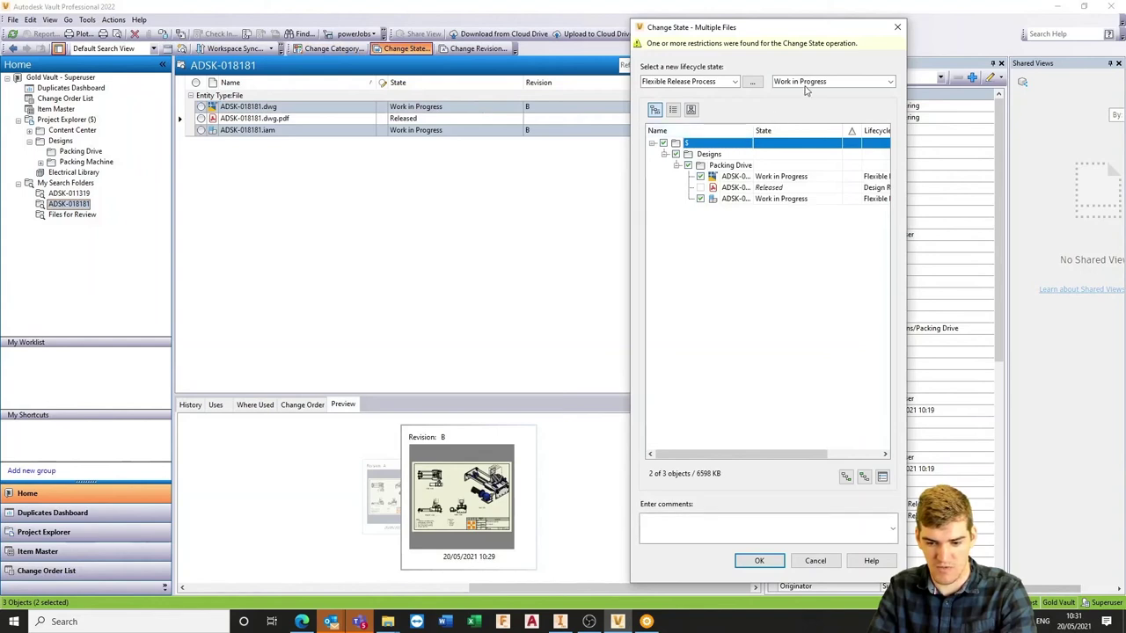
pyautogui.click(827, 81)
pyautogui.click(791, 104)
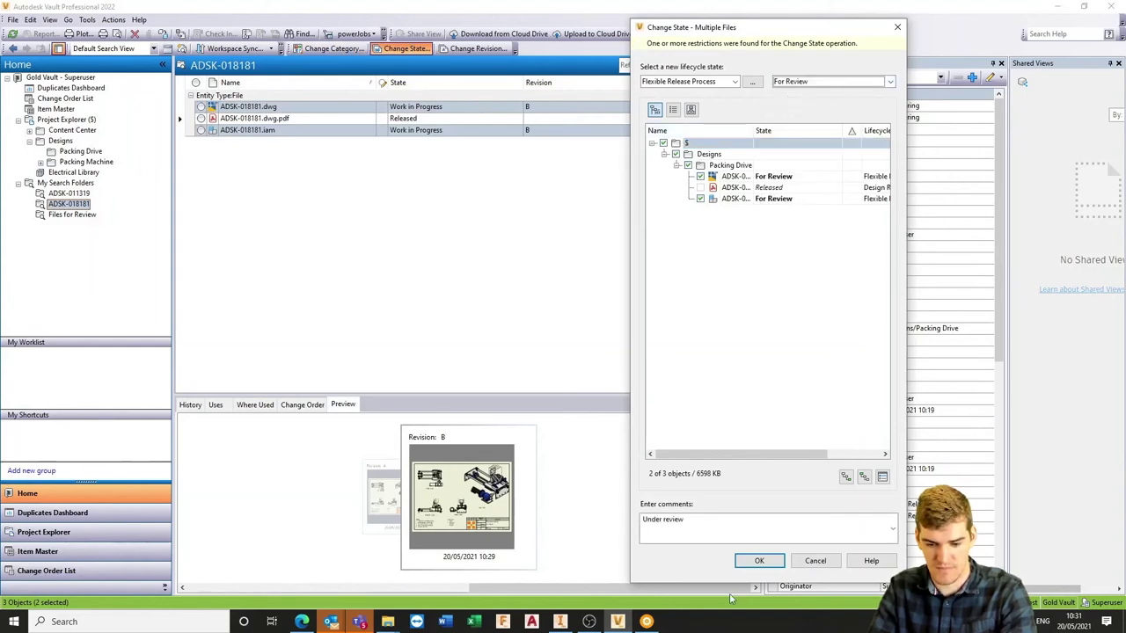
pyautogui.click(758, 560)
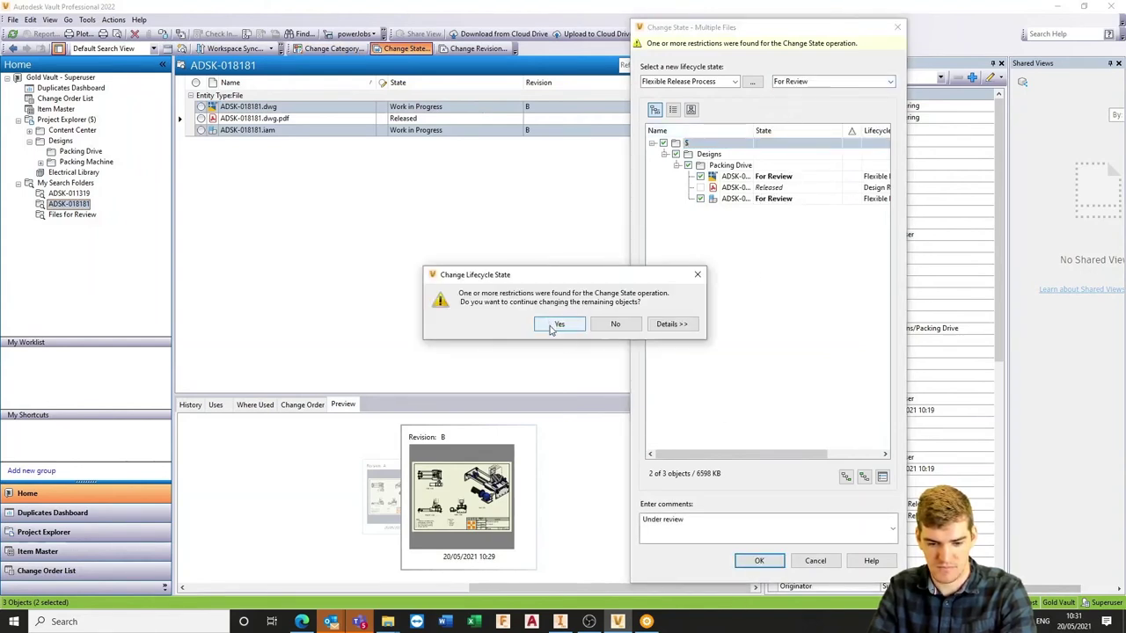
pyautogui.click(561, 323)
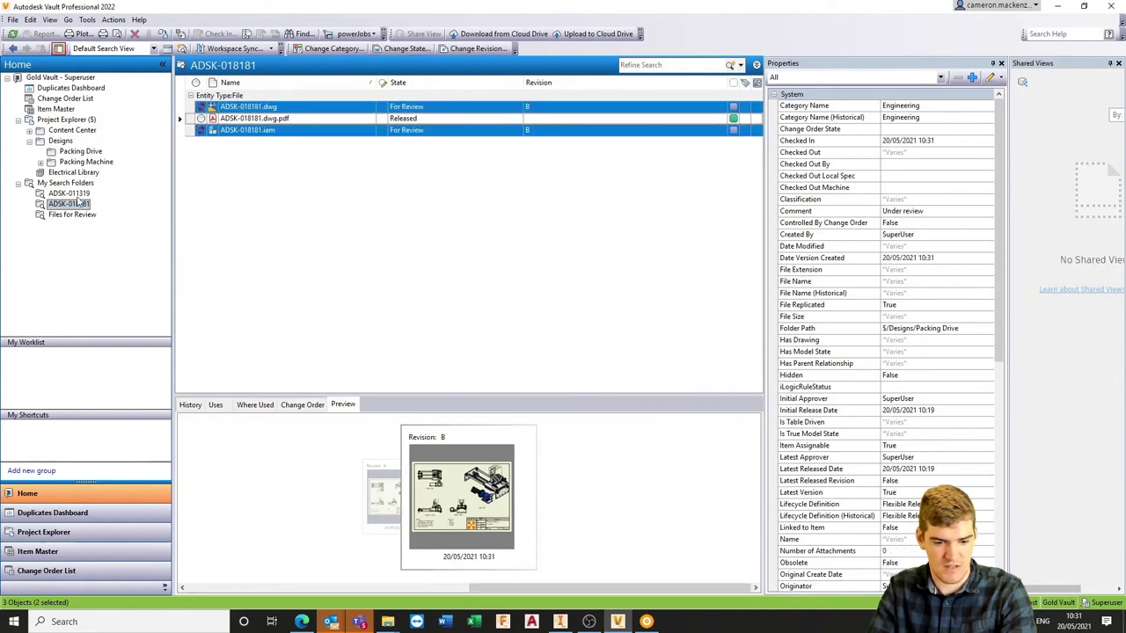
pyautogui.click(73, 193)
pyautogui.click(255, 106)
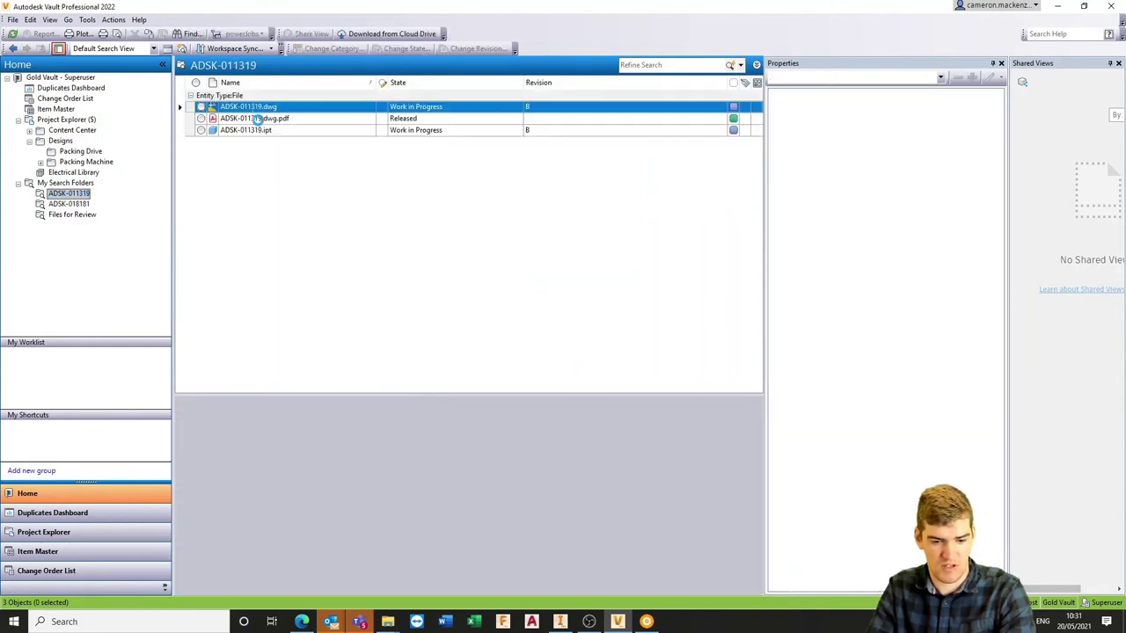
# - Change the state of ADSK-011319.dwg and ADSK-011319.ipt to For Review
pyautogui.keyDown('ctrl'); pyautogui.click(256, 130); pyautogui.keyUp('ctrl')
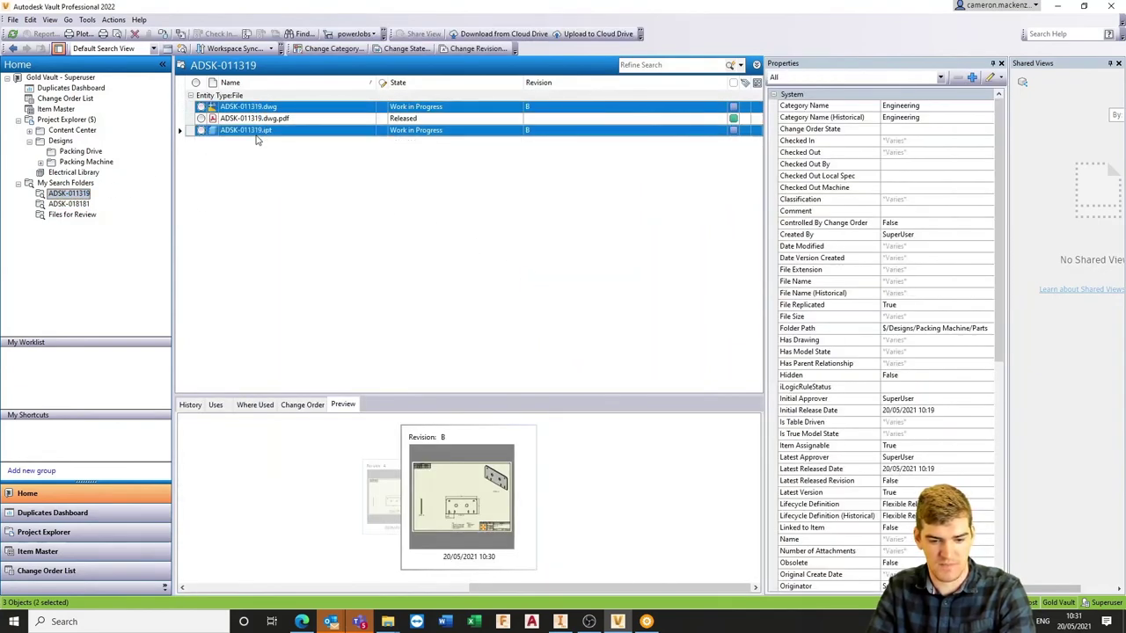
pyautogui.click(405, 48)
pyautogui.click(801, 81)
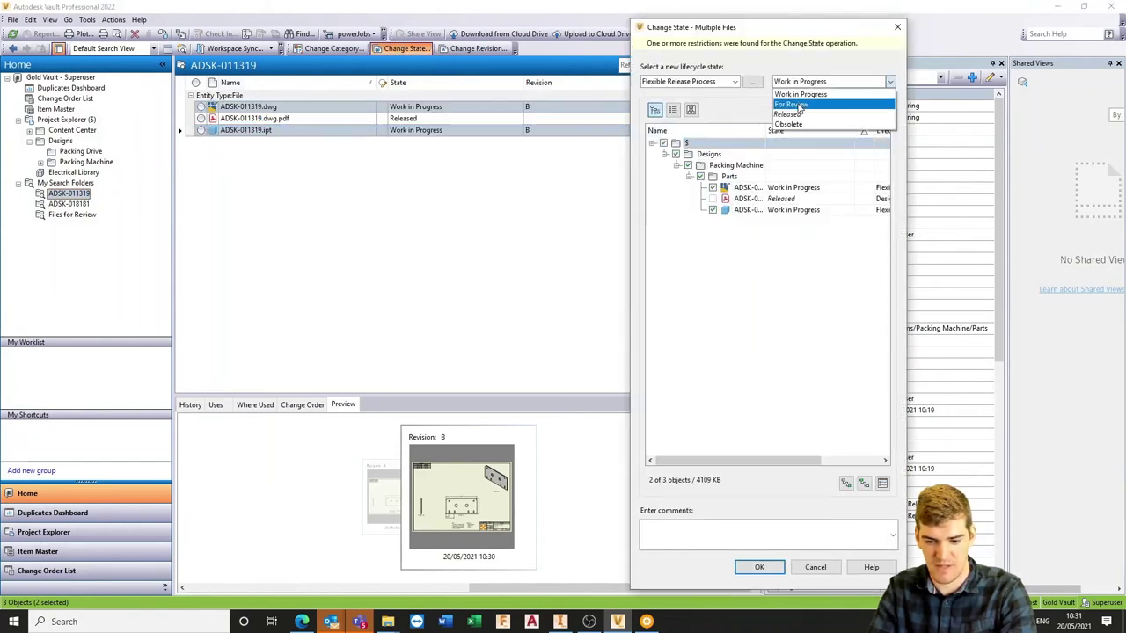
pyautogui.click(800, 105)
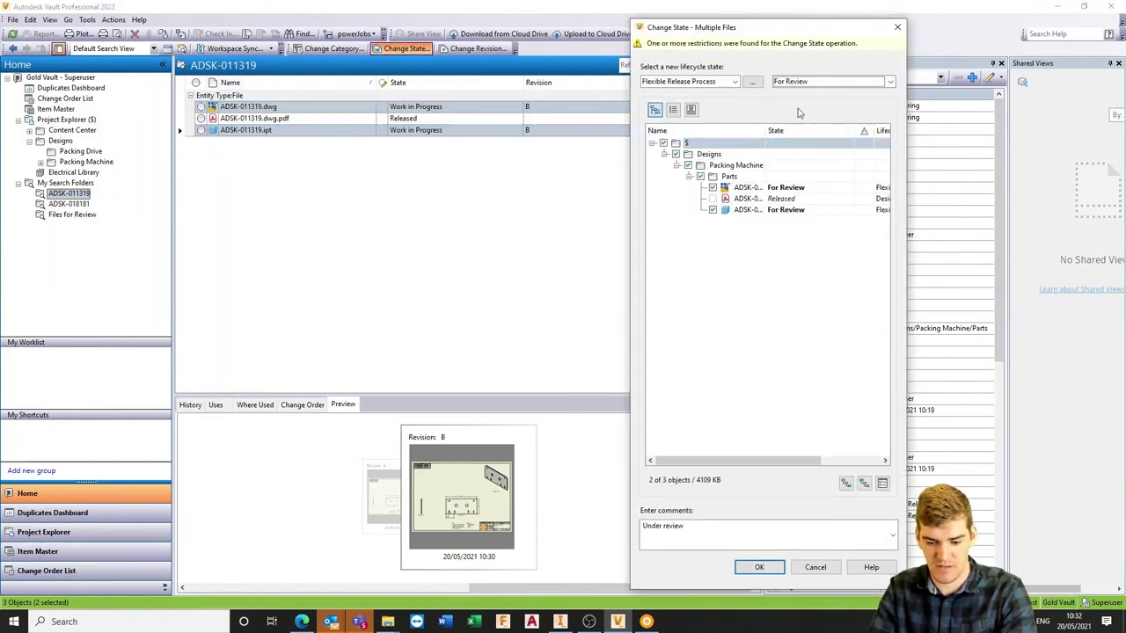
pyautogui.click(759, 567)
pyautogui.click(558, 325)
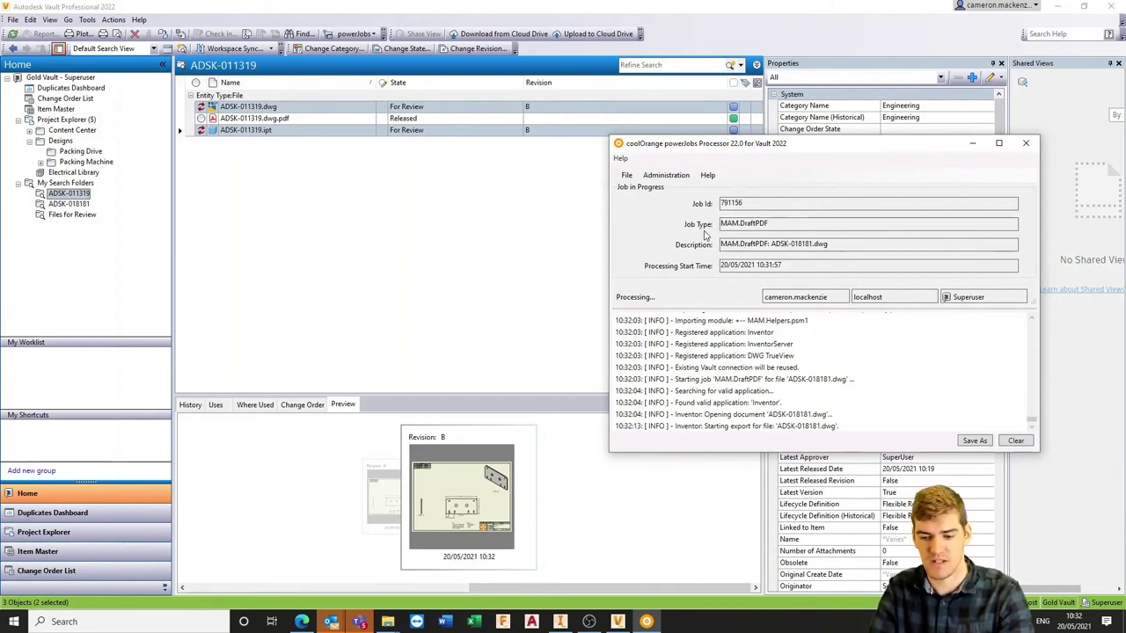
# - Minimize powerJobs Processor, inspect the ADSK-011319 part and drawing, and refresh the file list
pyautogui.click(971, 145)
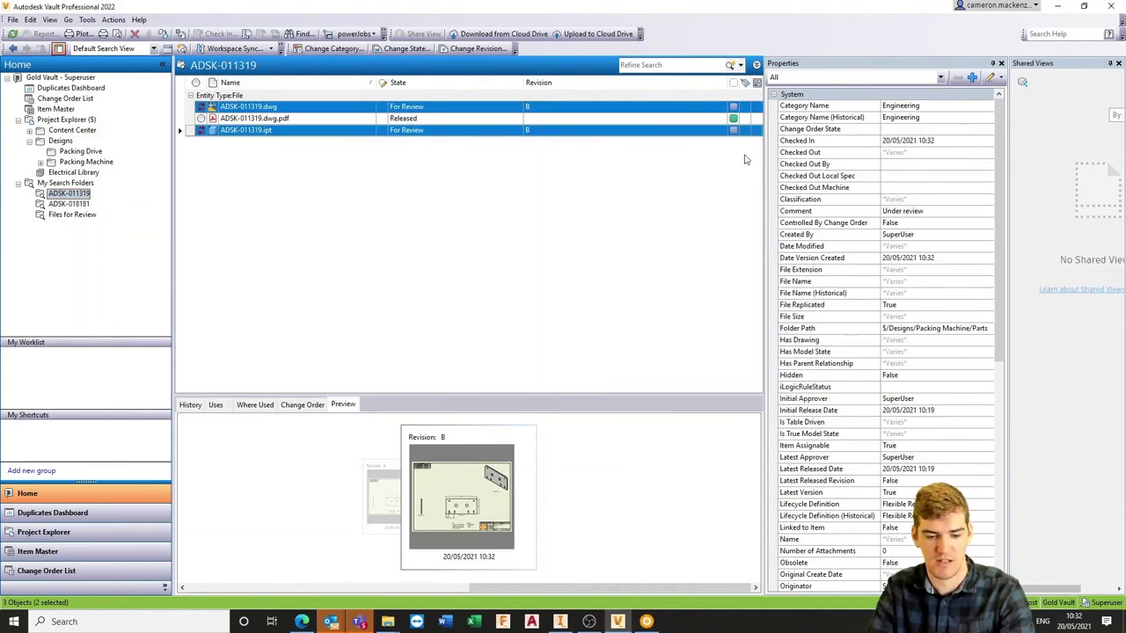
pyautogui.click(299, 118)
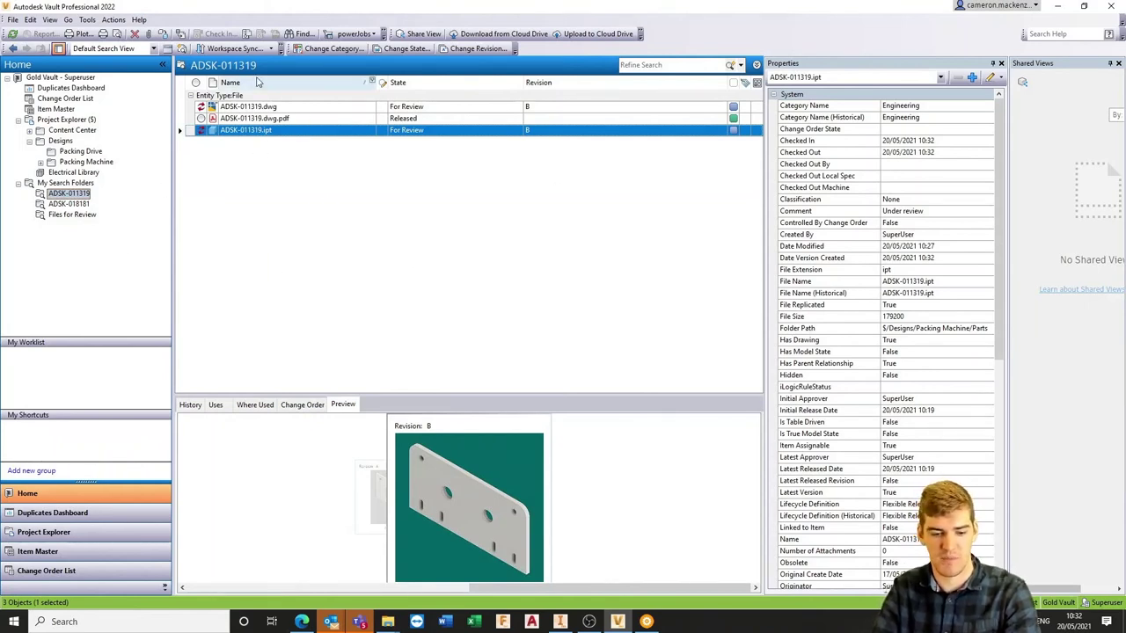
pyautogui.click(309, 110)
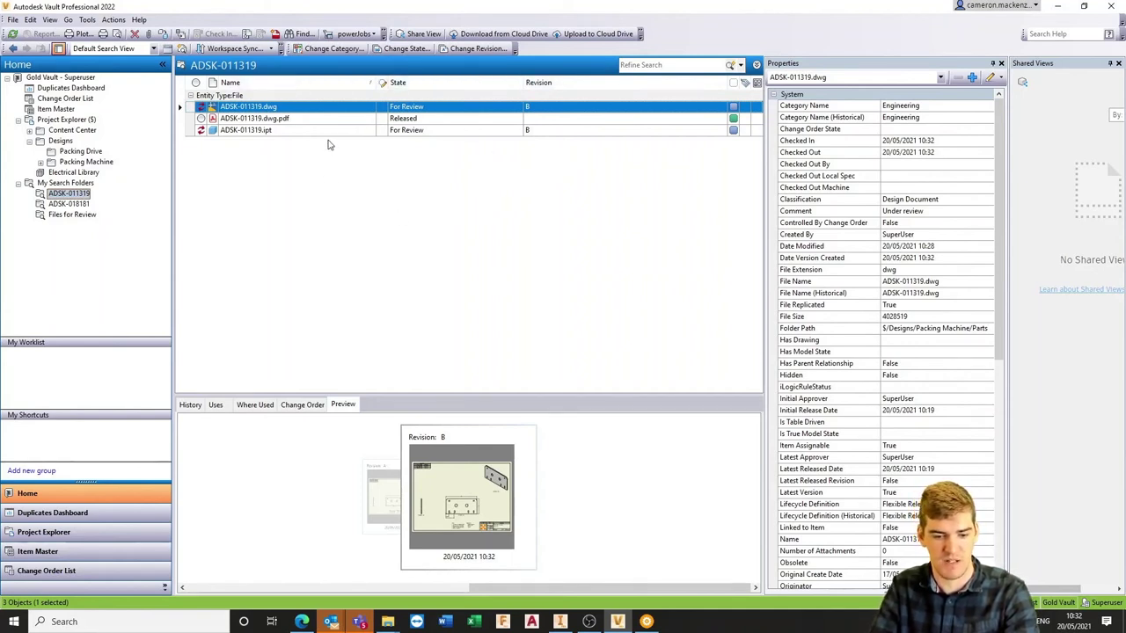
pyautogui.click(13, 33)
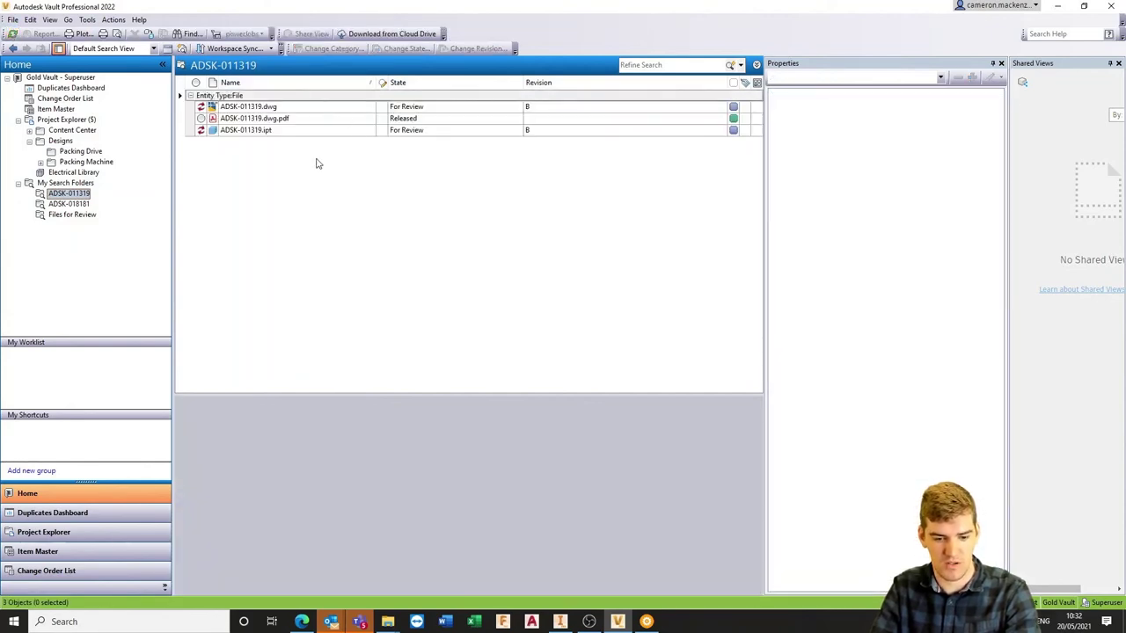
pyautogui.click(360, 107)
# - View ADSK-011319.dwg.pdf with its Work in Progress watermark, then close it
pyautogui.doubleClick(317, 121)
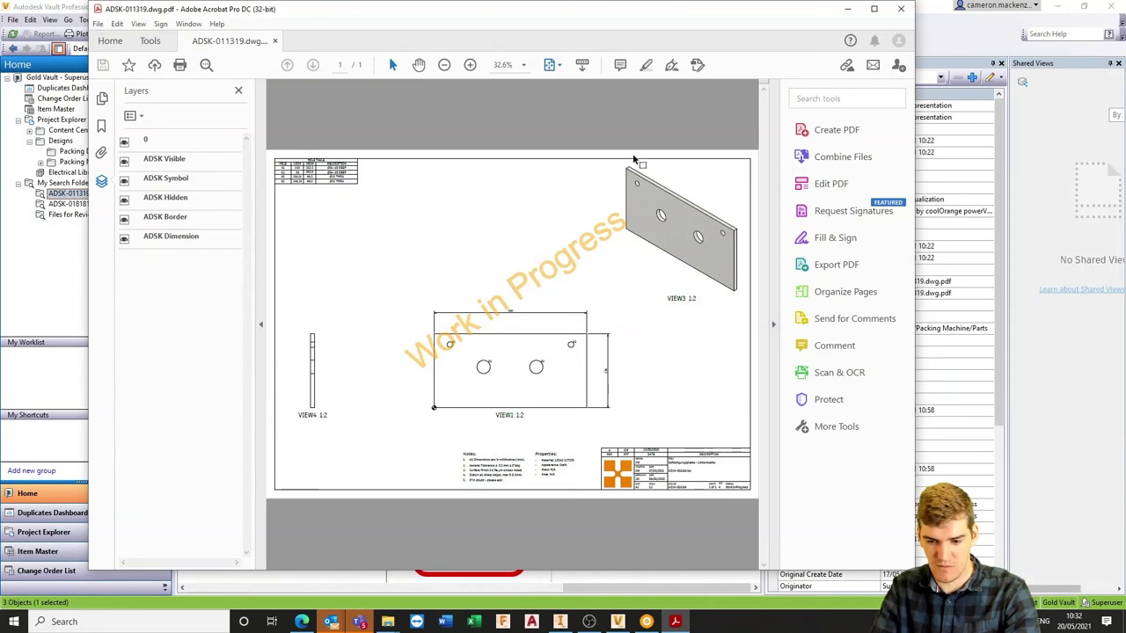
pyautogui.click(900, 9)
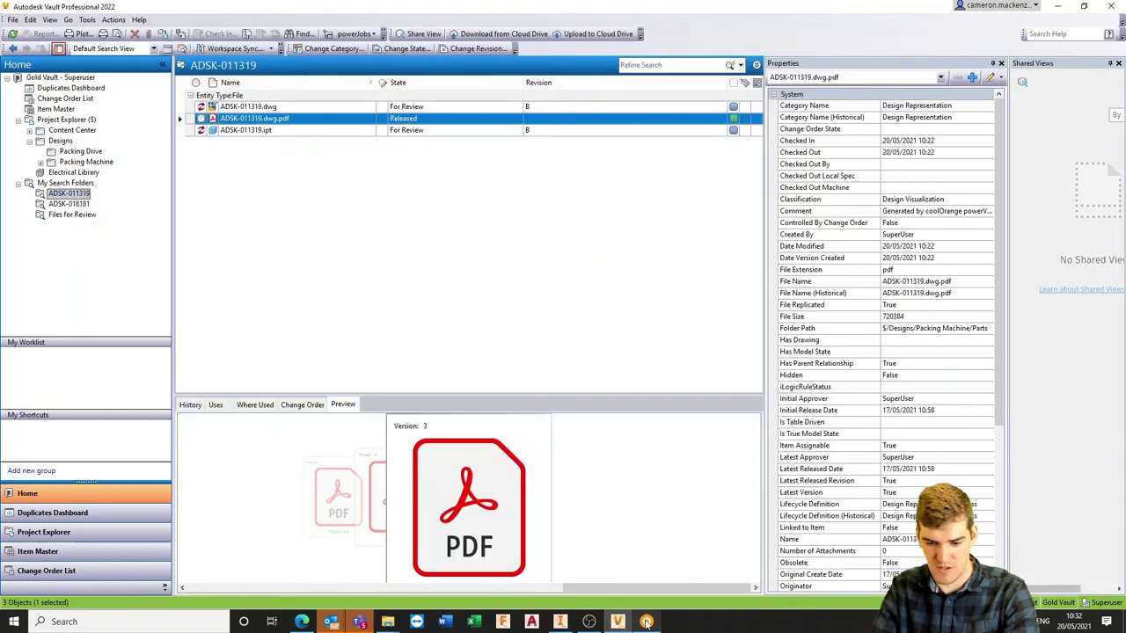
pyautogui.click(646, 622)
pyautogui.click(535, 219)
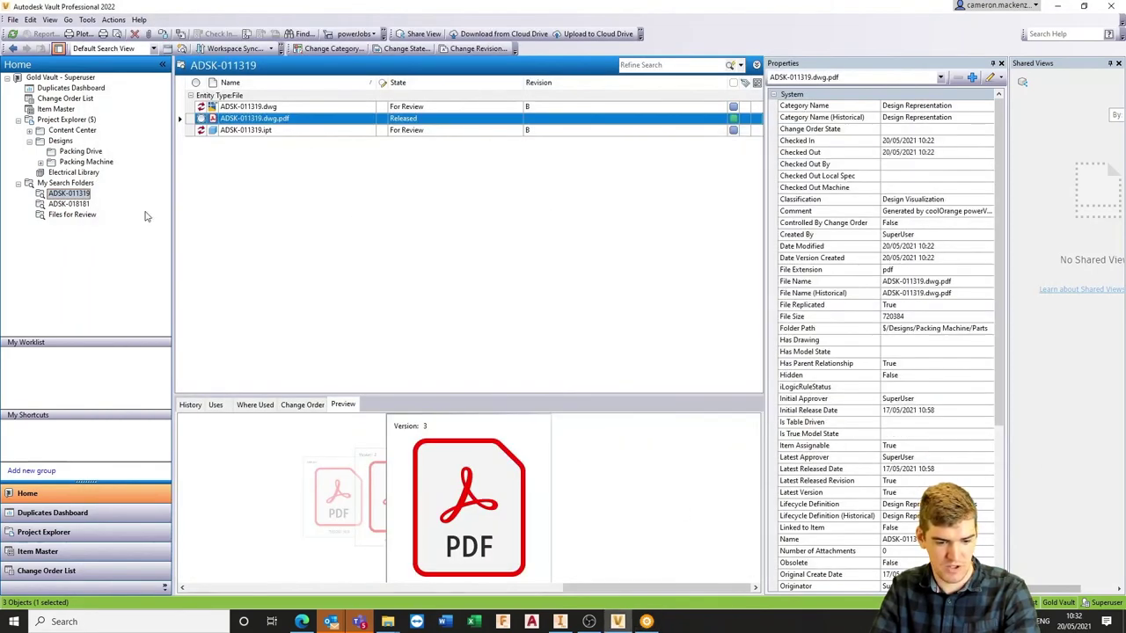
# - View ADSK-018181.dwg.pdf with its For Review watermark, then close Acrobat
pyautogui.click(67, 204)
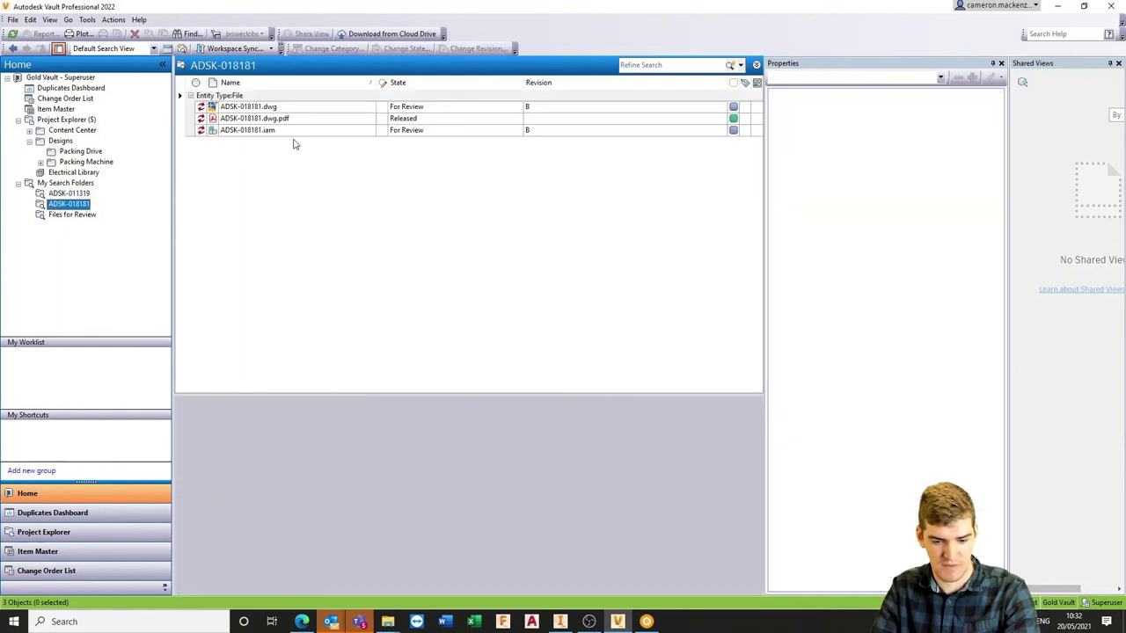
pyautogui.click(294, 118)
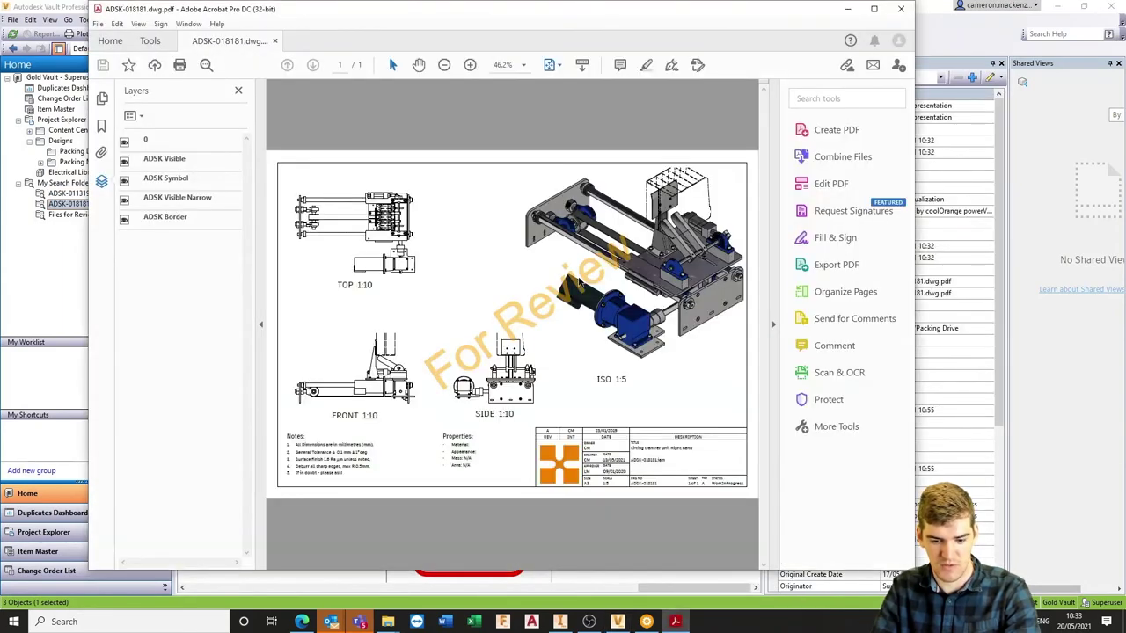
pyautogui.click(902, 8)
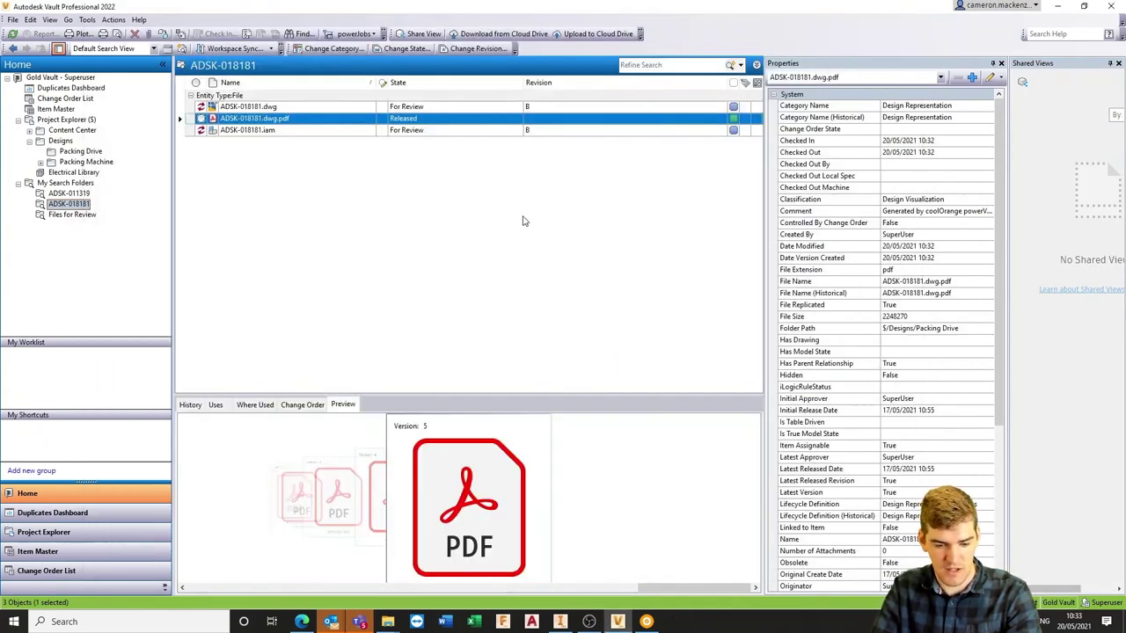
# - Check the Change State dialog for ADSK-018181.dwg and .iam, leaving them For Review
pyautogui.click(286, 130)
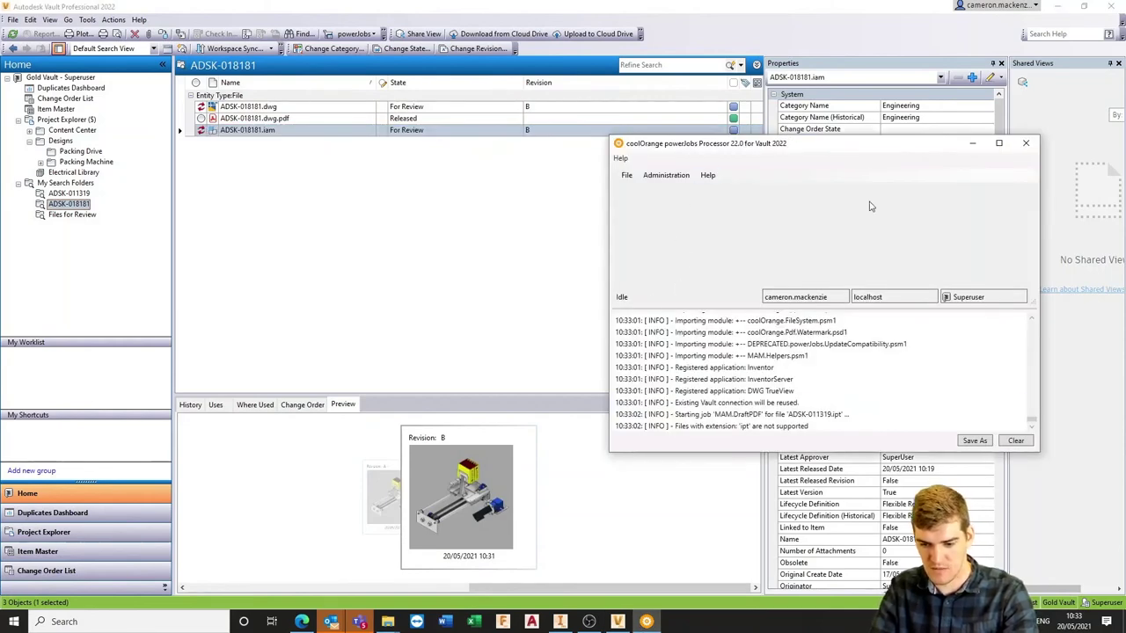
pyautogui.click(972, 142)
pyautogui.keyDown('ctrl'); pyautogui.click(273, 108); pyautogui.keyUp('ctrl')
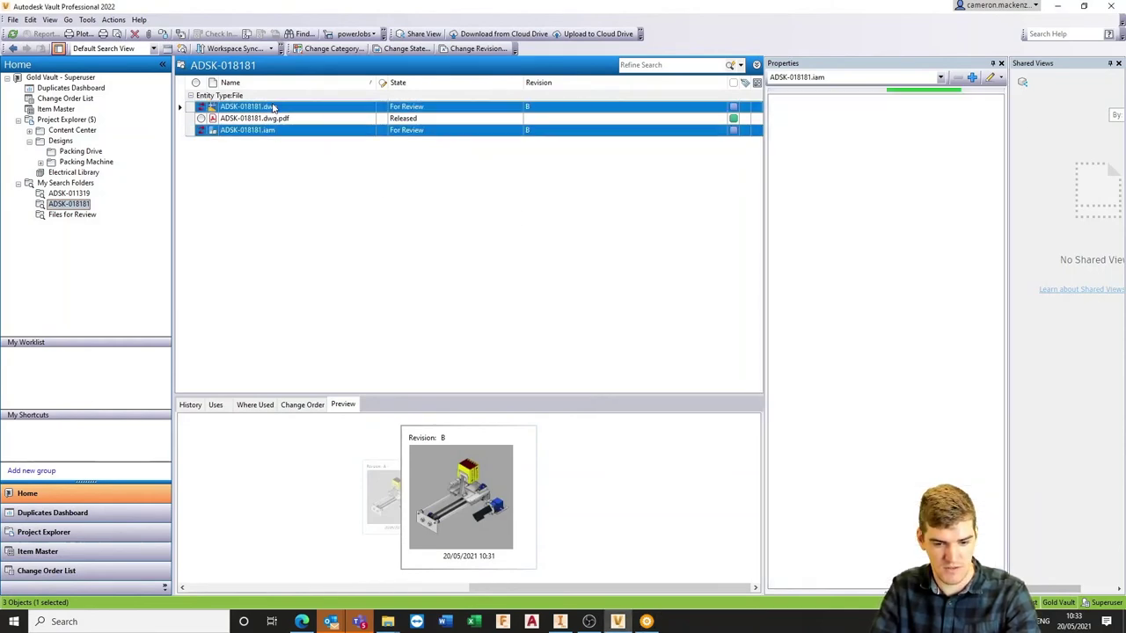
pyautogui.click(406, 48)
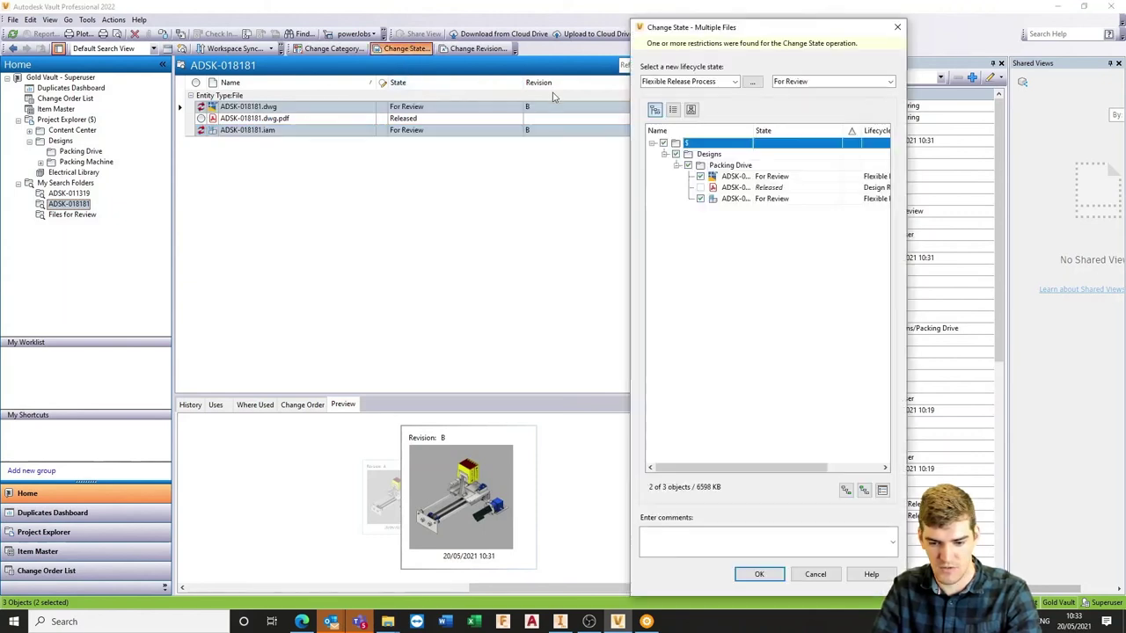
pyautogui.click(794, 82)
pyautogui.click(790, 105)
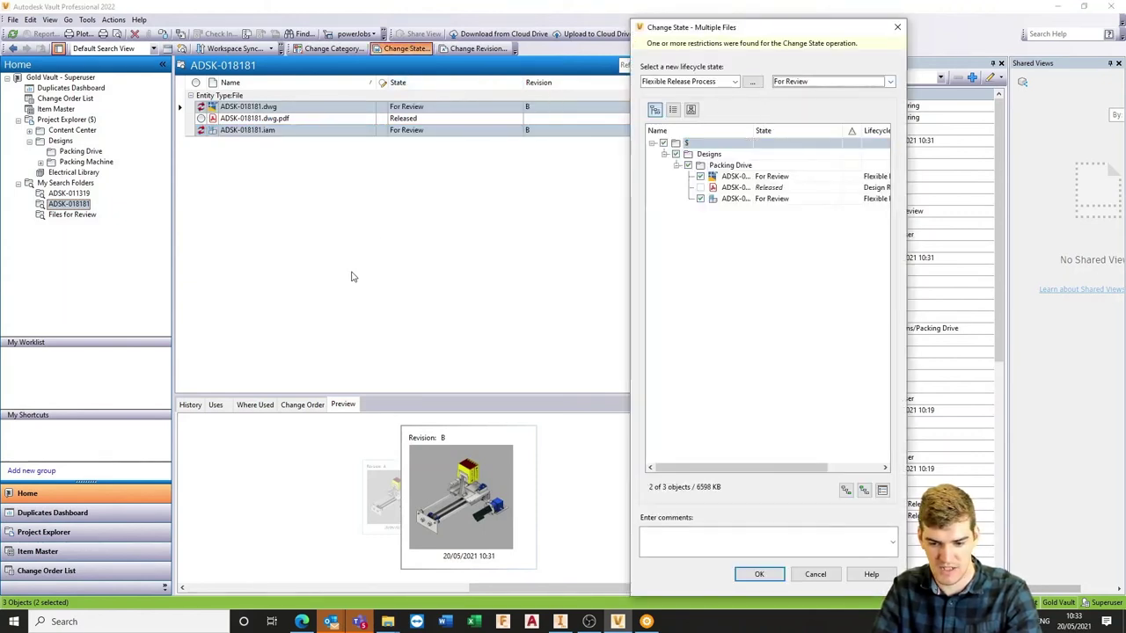
pyautogui.click(897, 27)
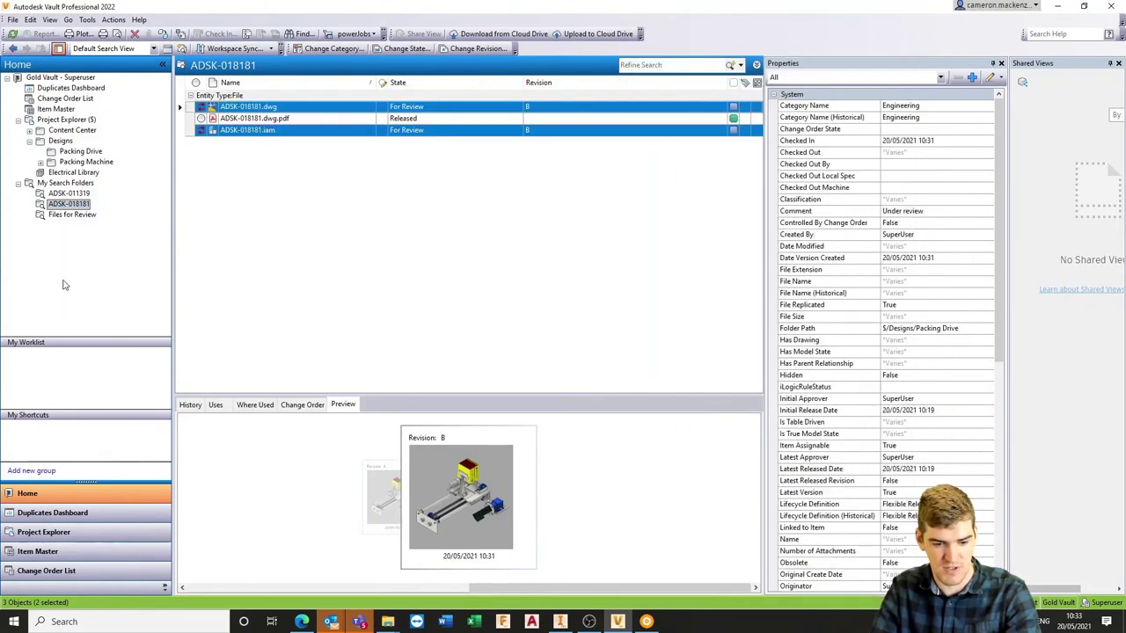
# - Show the Files for Review search and select its four awaiting files
pyautogui.click(72, 215)
pyautogui.click(346, 107)
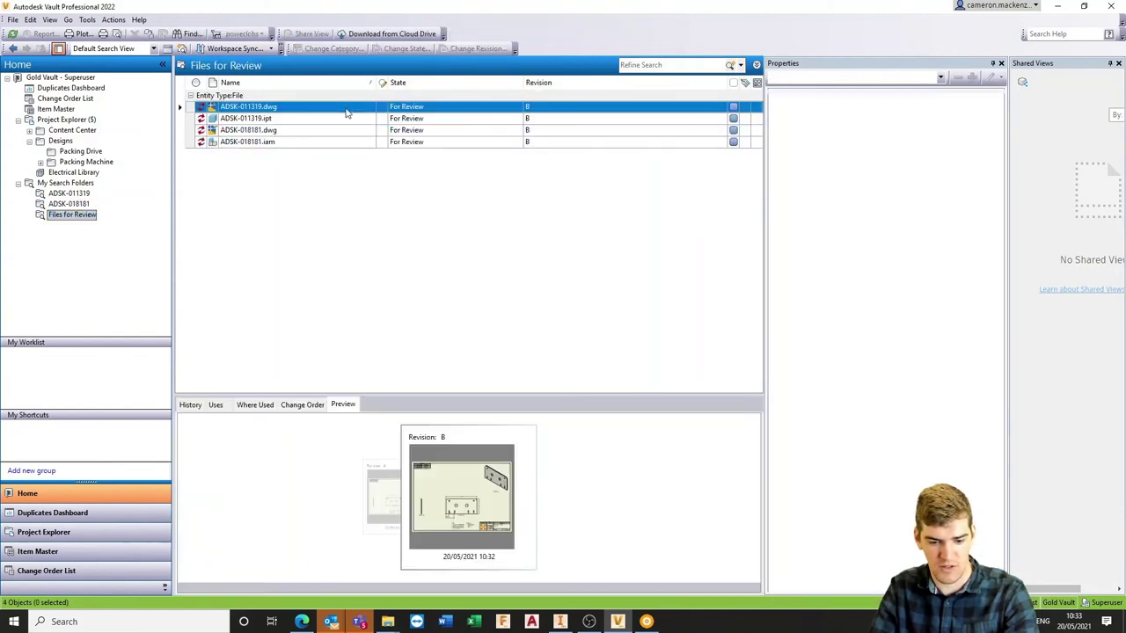
pyautogui.keyDown('shift'); pyautogui.click(344, 142); pyautogui.keyUp('shift')
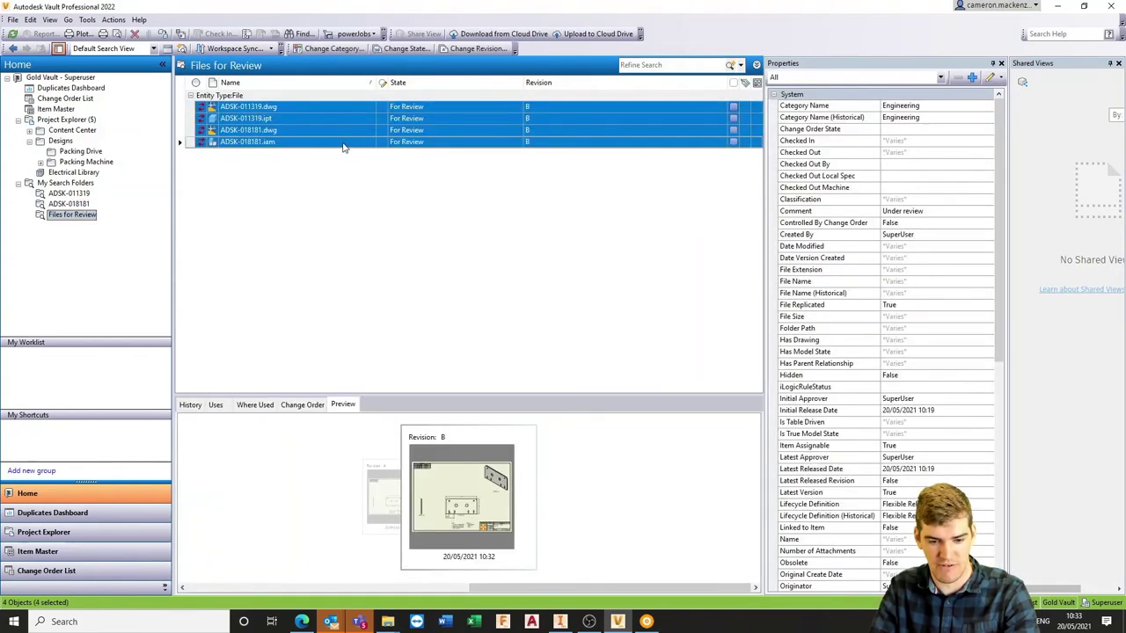
# - Change the lifecycle state of the four selected files to Released and confirm
pyautogui.click(407, 48)
pyautogui.click(832, 81)
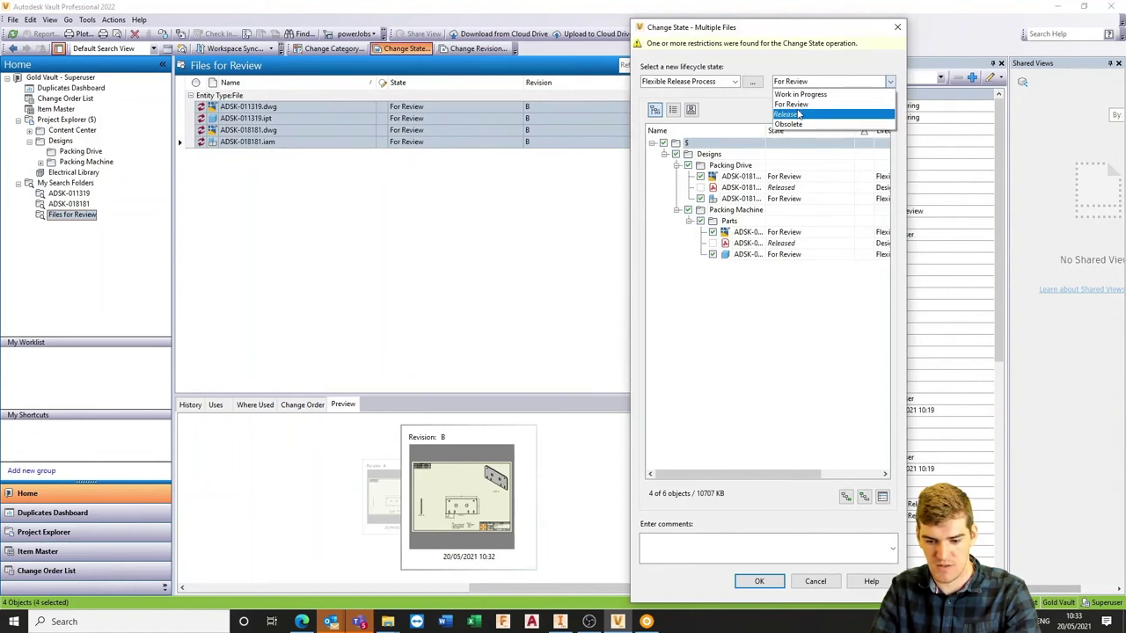
pyautogui.click(796, 105)
pyautogui.click(767, 588)
pyautogui.click(557, 328)
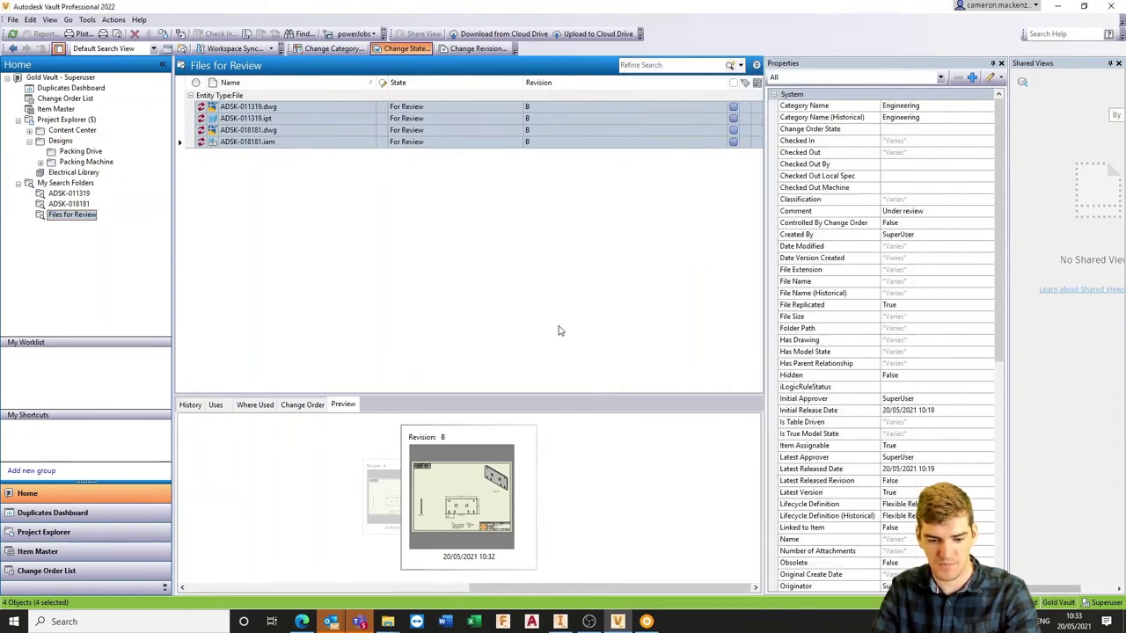
# - Select the ADSK-018181 drawing, then bring up the ADSK-011319 saved search
pyautogui.click(440, 130)
pyautogui.click(72, 194)
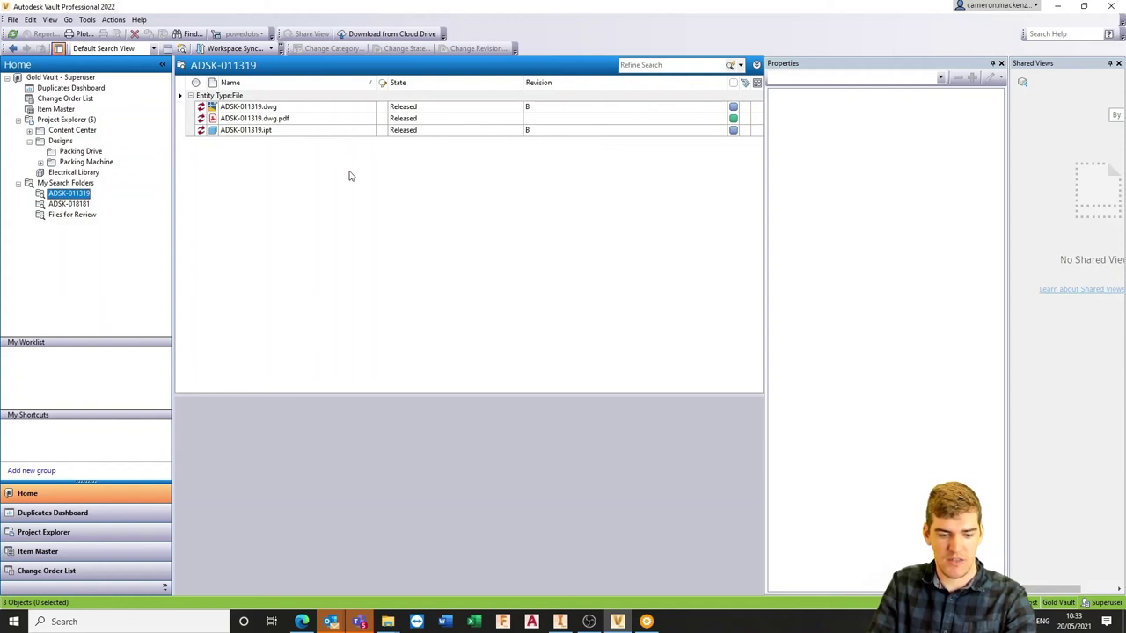
pyautogui.click(377, 206)
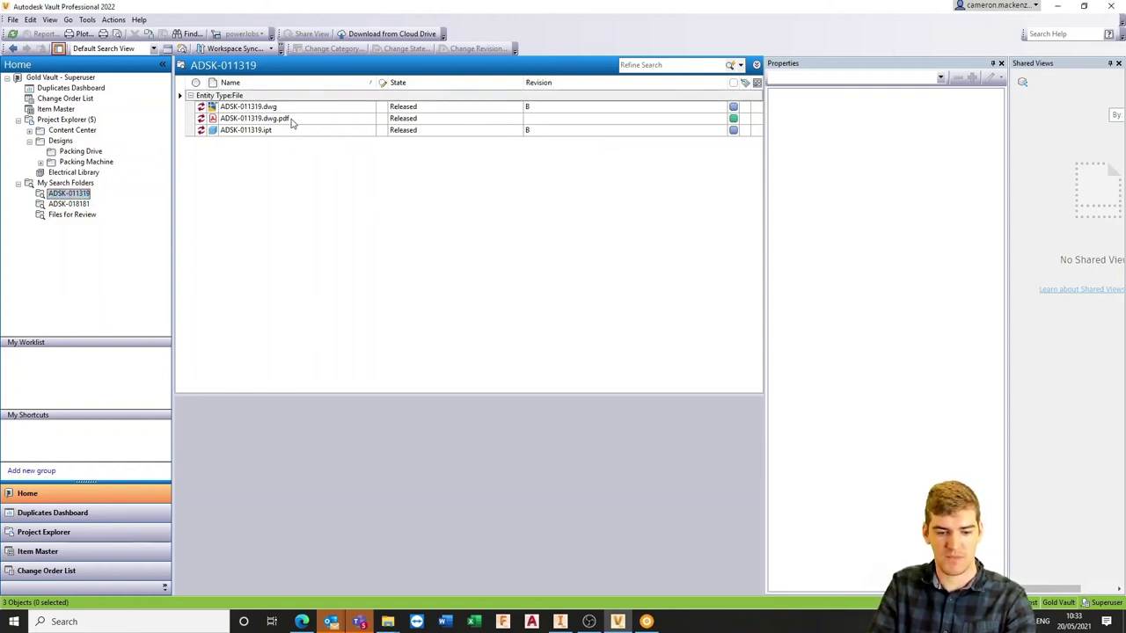
# - Check the job server queue until the ADSK-011319.dwg PDF job clears, leaving six jobs
pyautogui.click(647, 622)
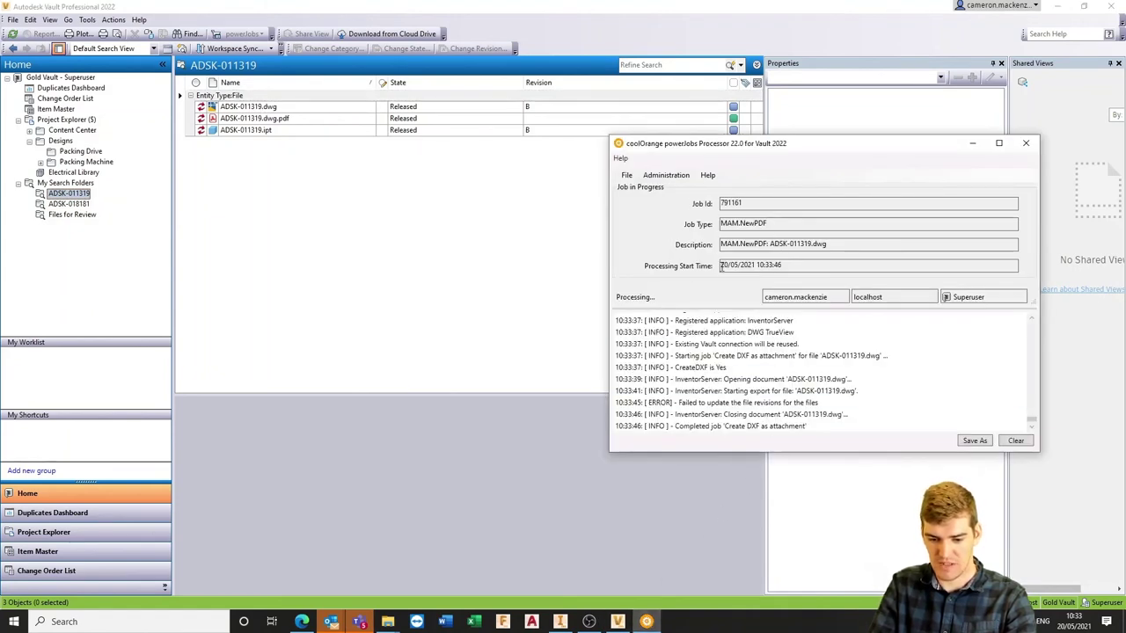
pyautogui.click(548, 252)
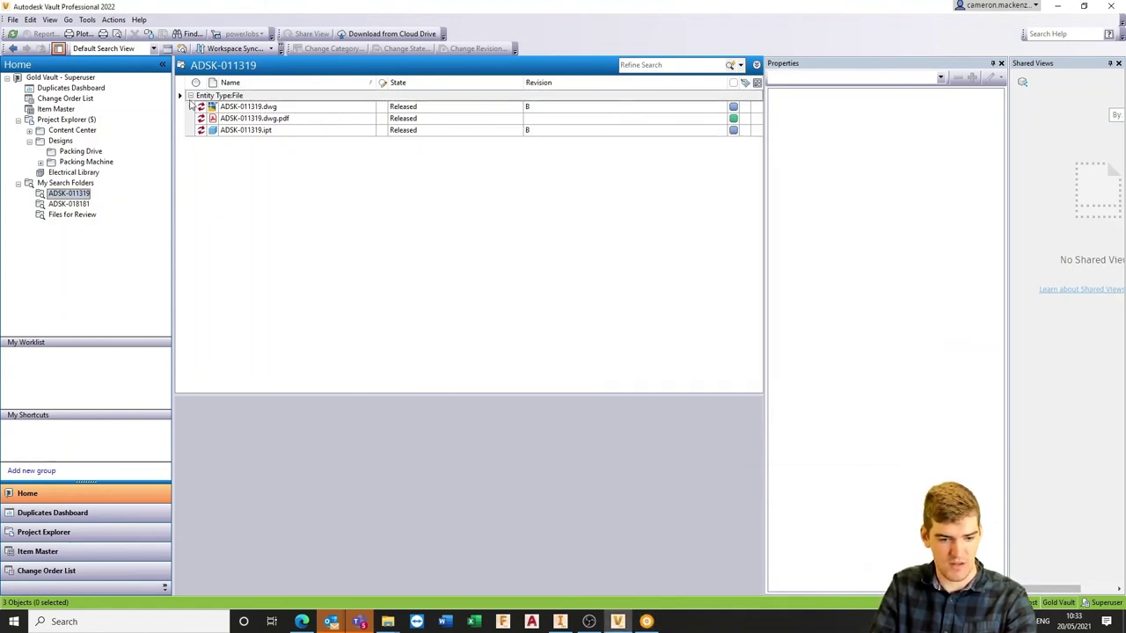
pyautogui.click(88, 20)
pyautogui.click(113, 19)
pyautogui.click(88, 20)
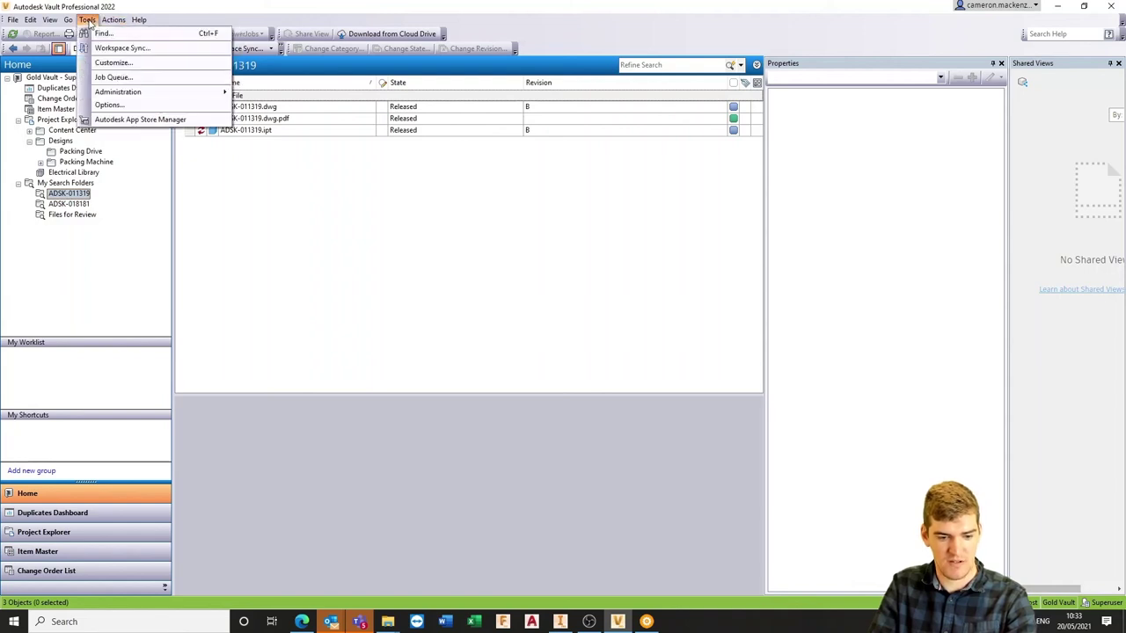
pyautogui.click(132, 78)
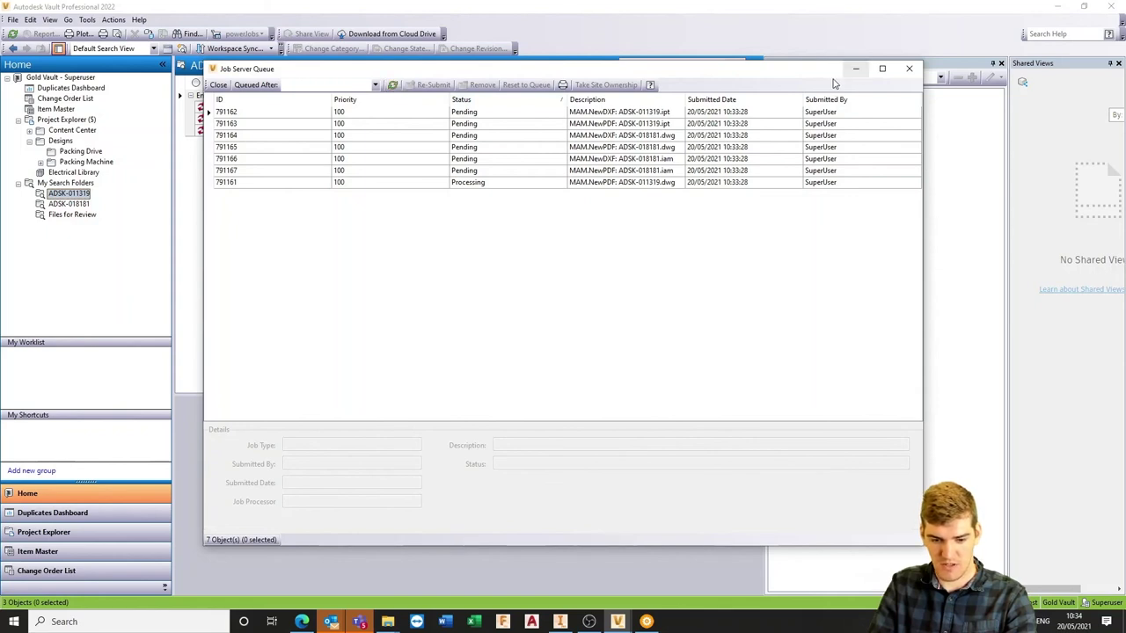
pyautogui.click(393, 85)
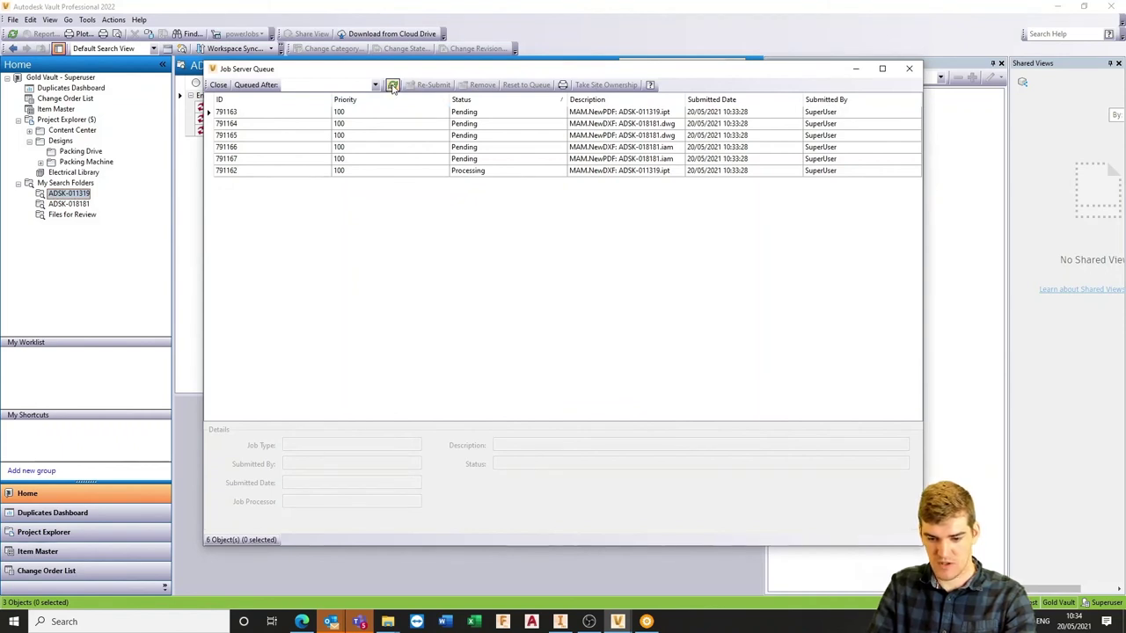
pyautogui.click(856, 69)
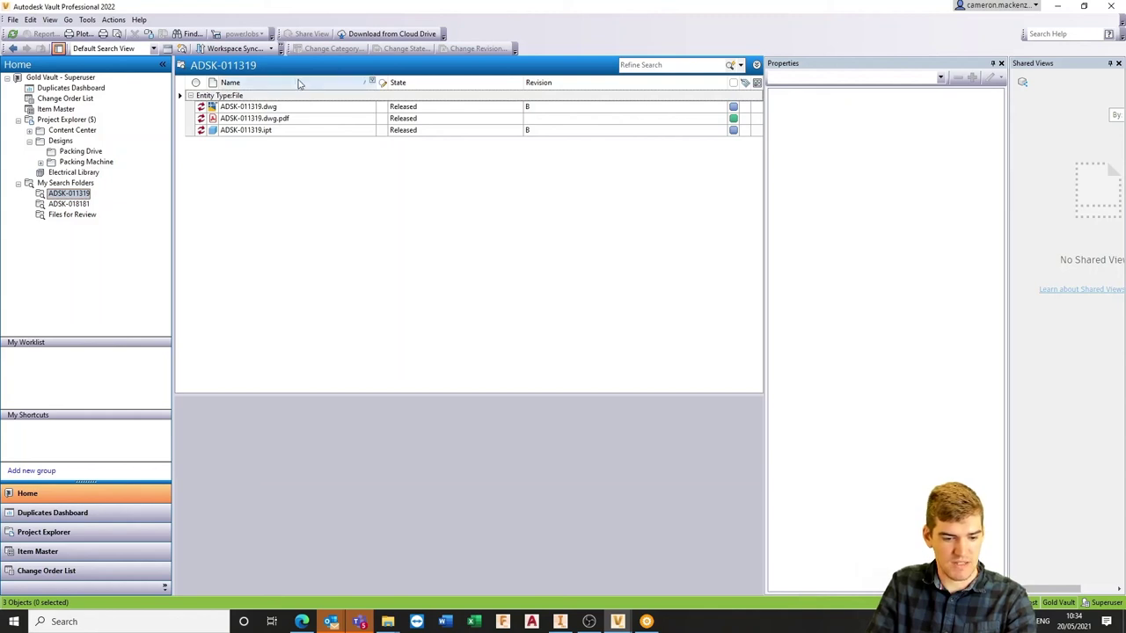
# - Submit an MAM.ERP powerJobs job for ADSK-018181.dwg from the ADSK-018181 search
pyautogui.click(78, 204)
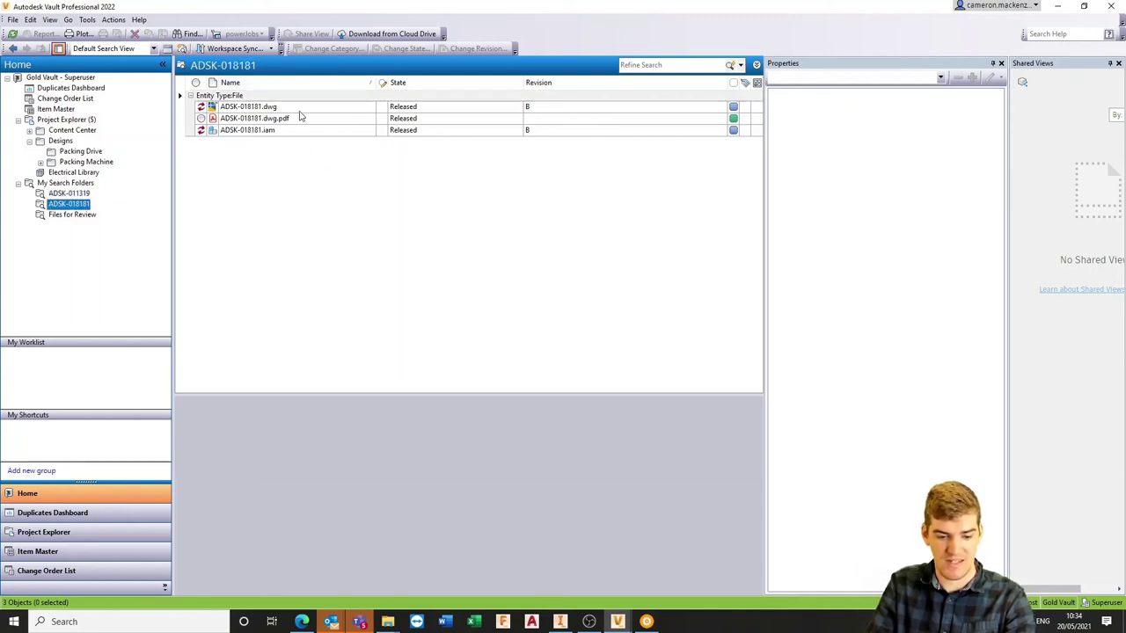
pyautogui.click(253, 108)
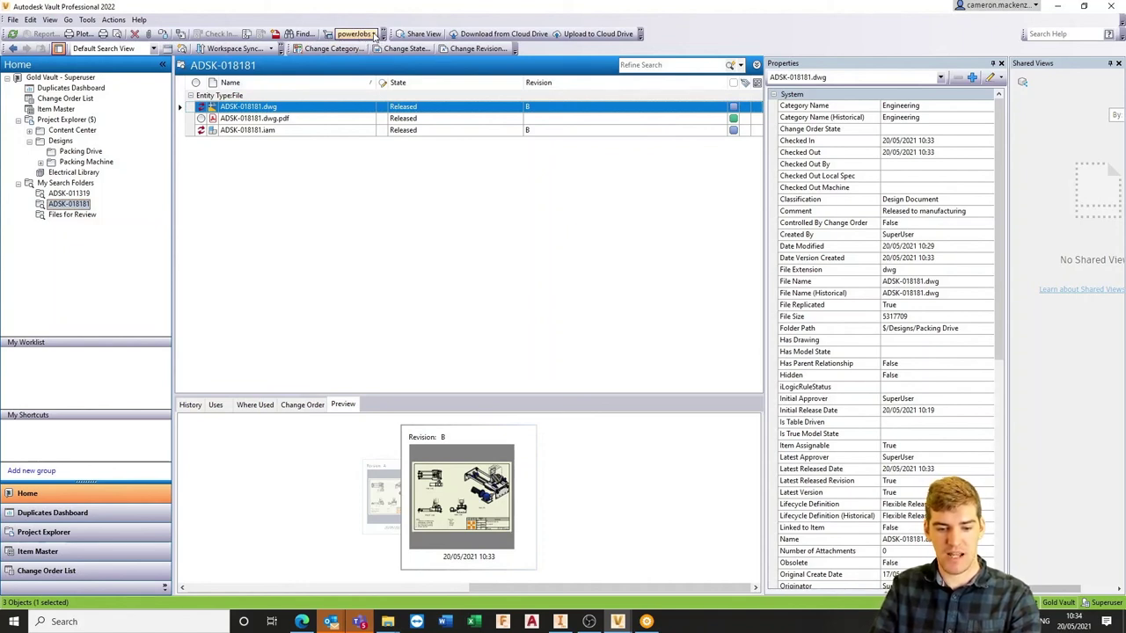
pyautogui.click(372, 35)
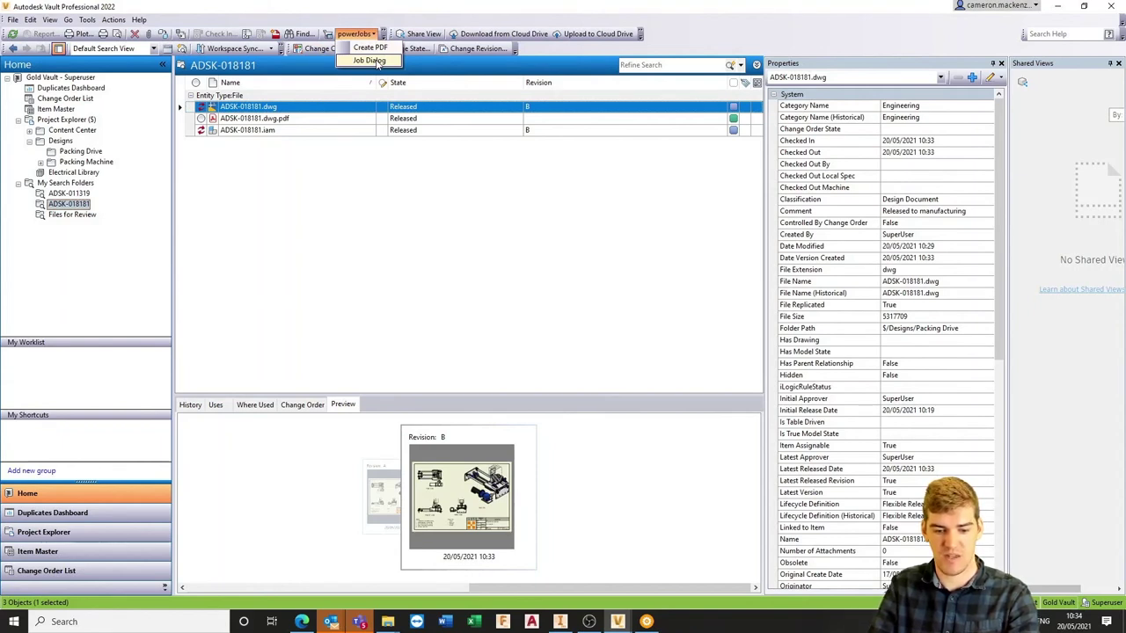
pyautogui.click(374, 61)
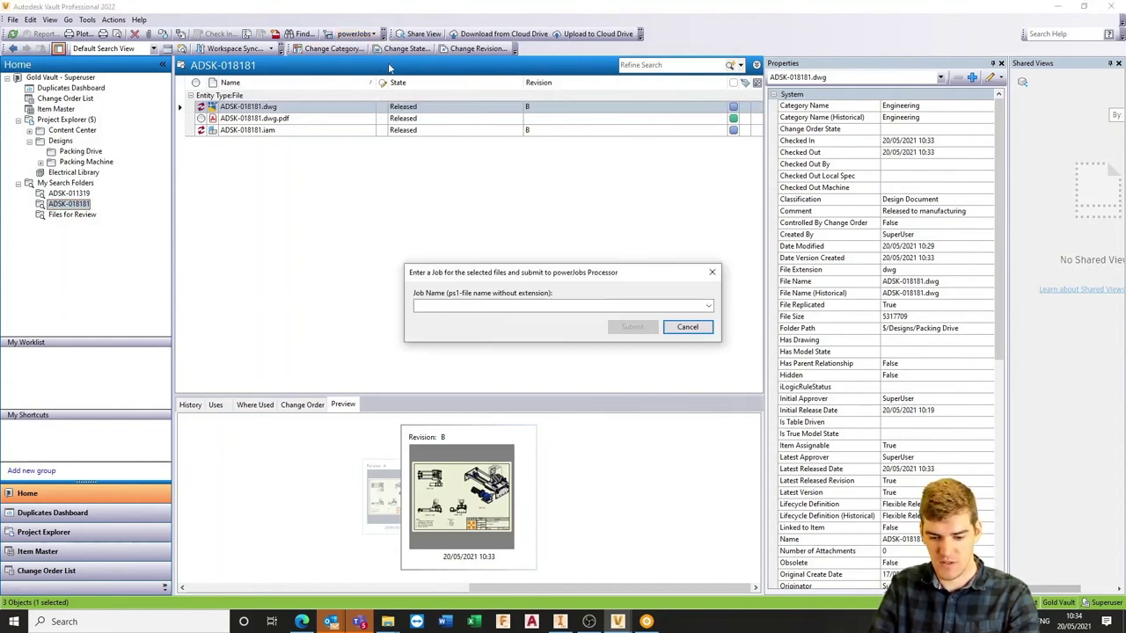
pyautogui.click(710, 306)
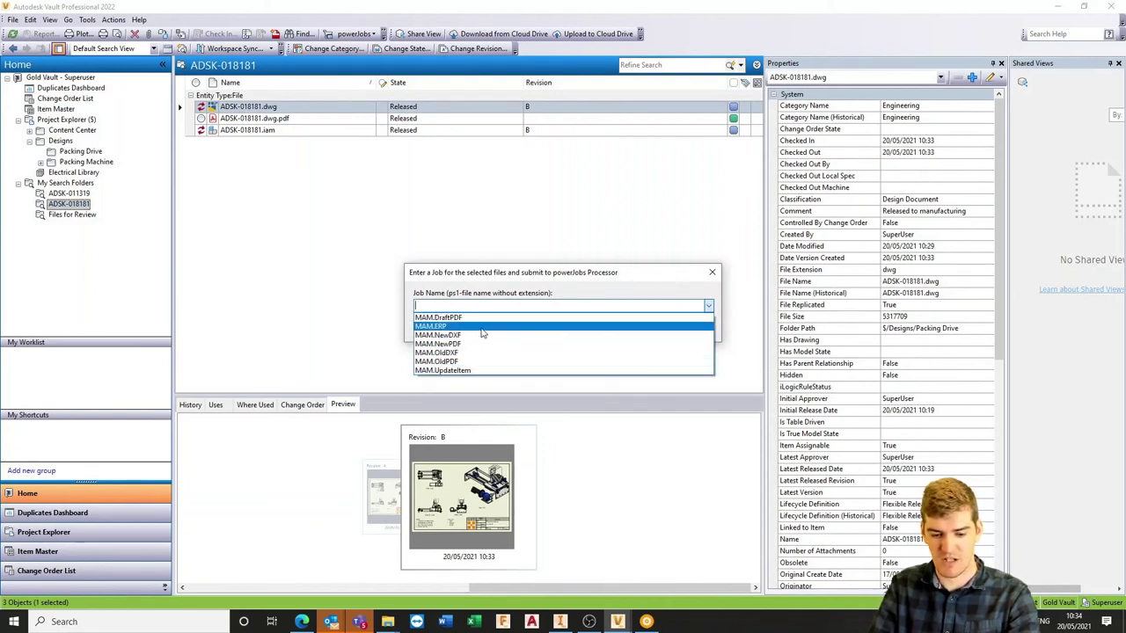
pyautogui.click(482, 327)
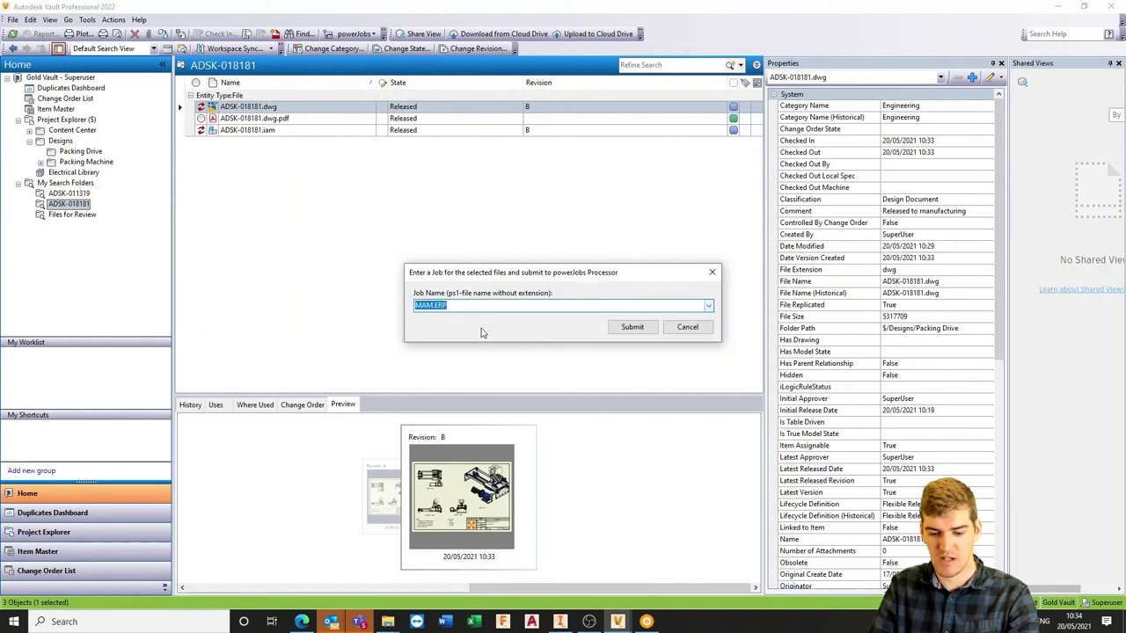
pyautogui.click(645, 328)
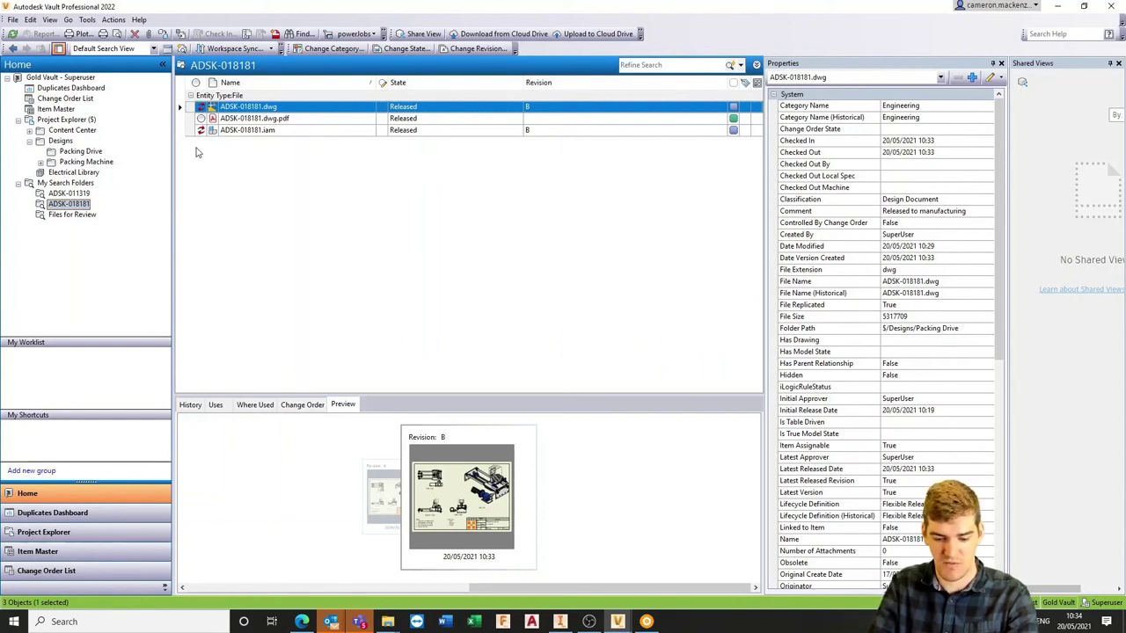
# - Check the powerJobs Processor, refresh, and show ADSK-011319 with its new RevB DXF
pyautogui.click(648, 622)
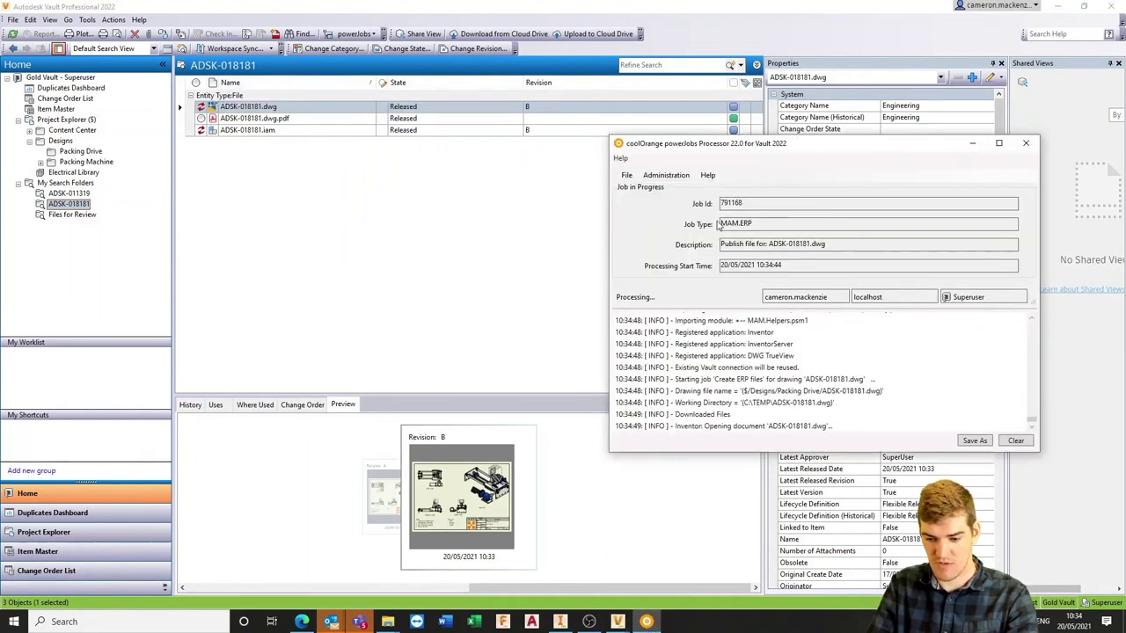
pyautogui.click(972, 142)
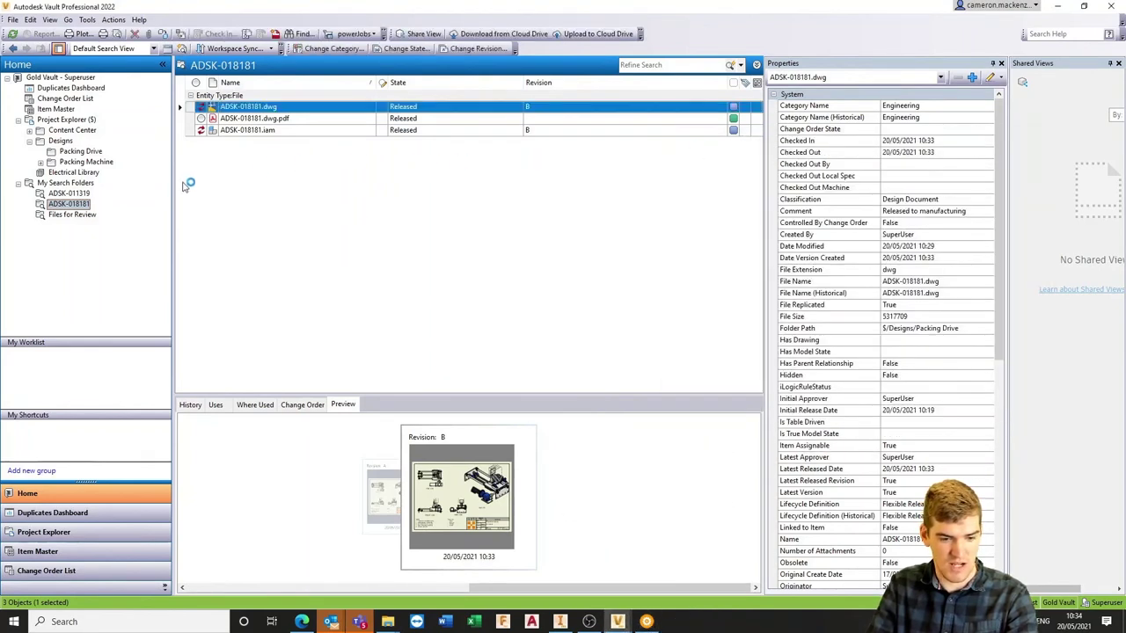
pyautogui.click(12, 34)
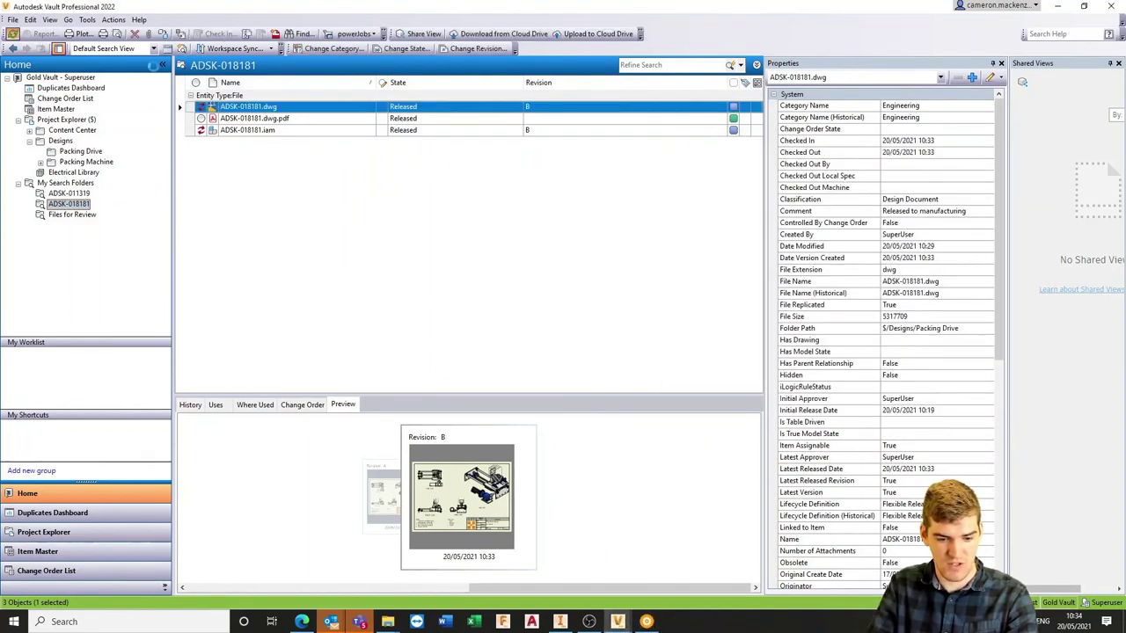
pyautogui.click(70, 193)
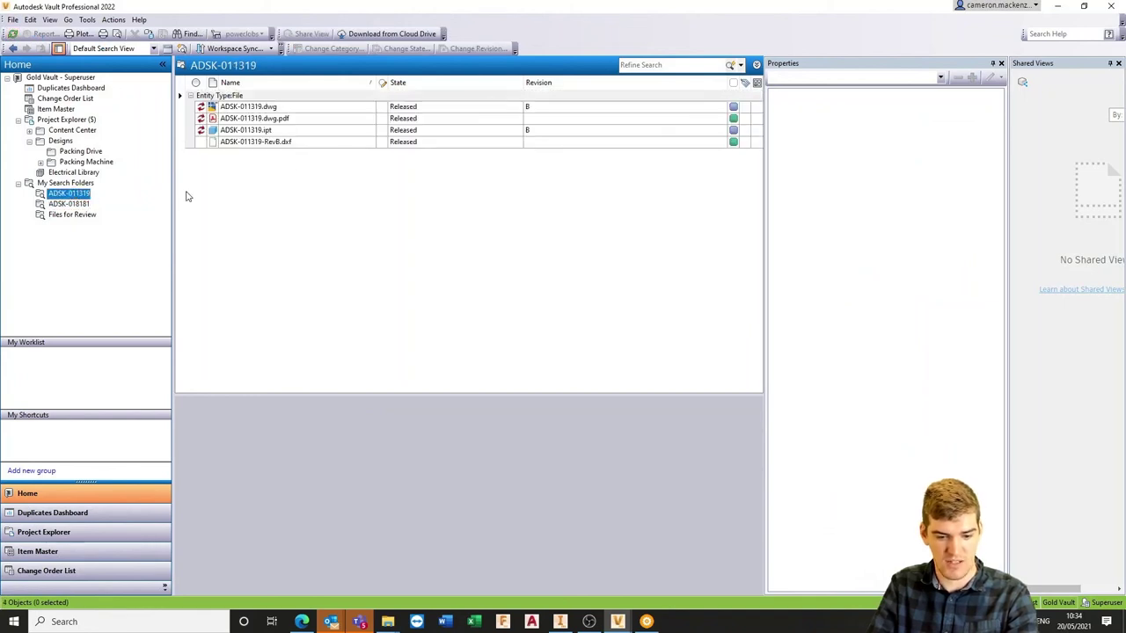
# - Select the new ADSK-011319-RevB.dxf, glance at ADSK-018181's search, then return to ADSK-011319
pyautogui.click(278, 143)
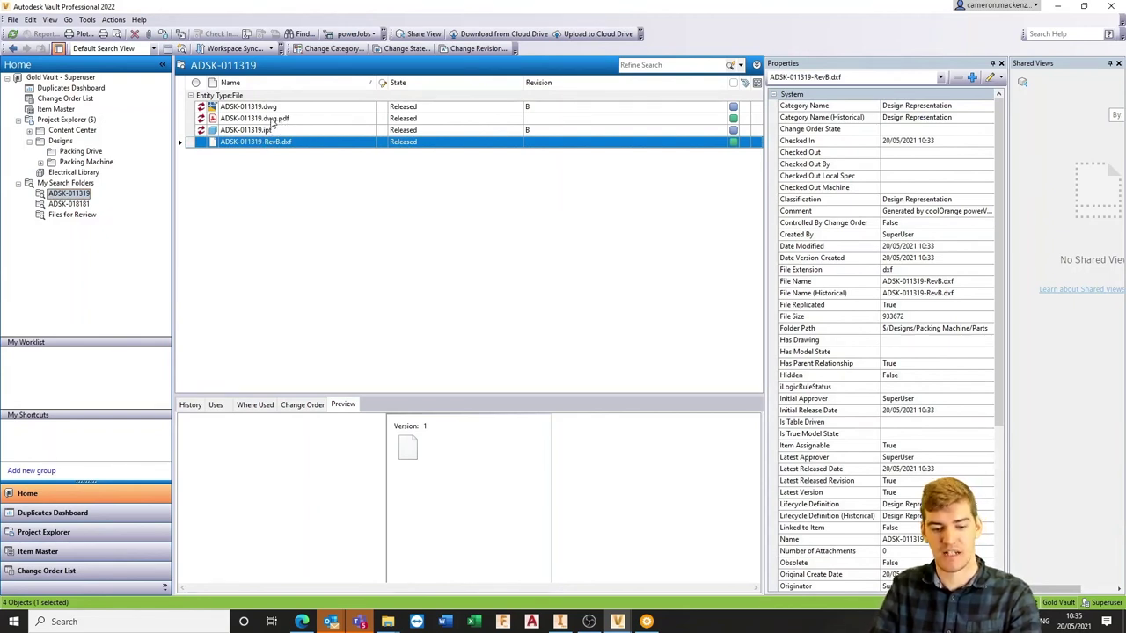
pyautogui.click(86, 205)
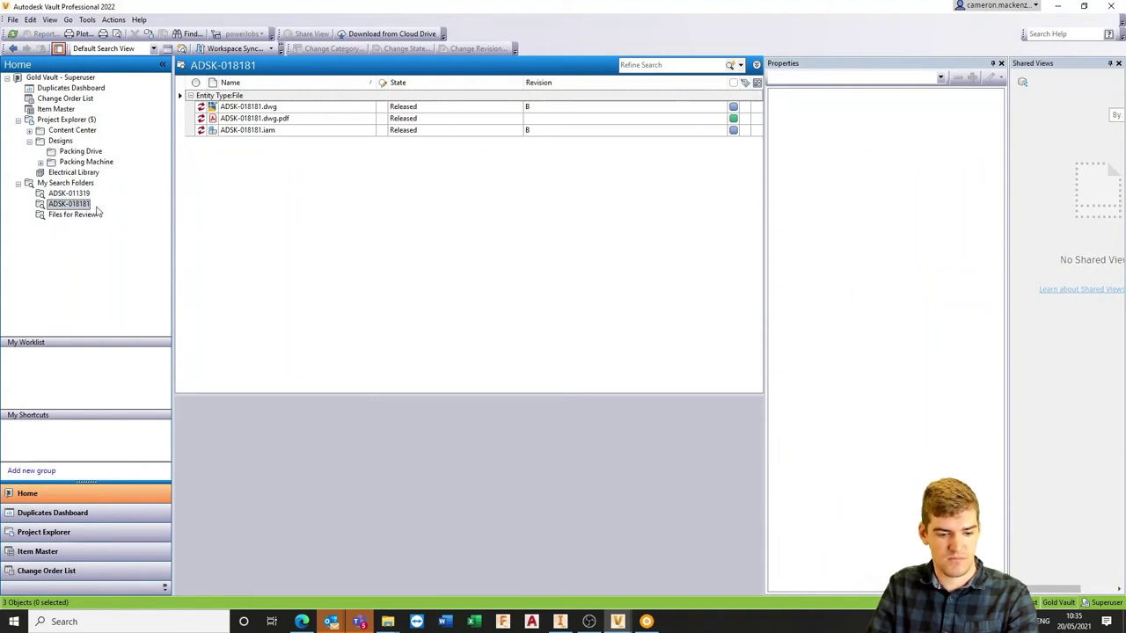
pyautogui.click(67, 195)
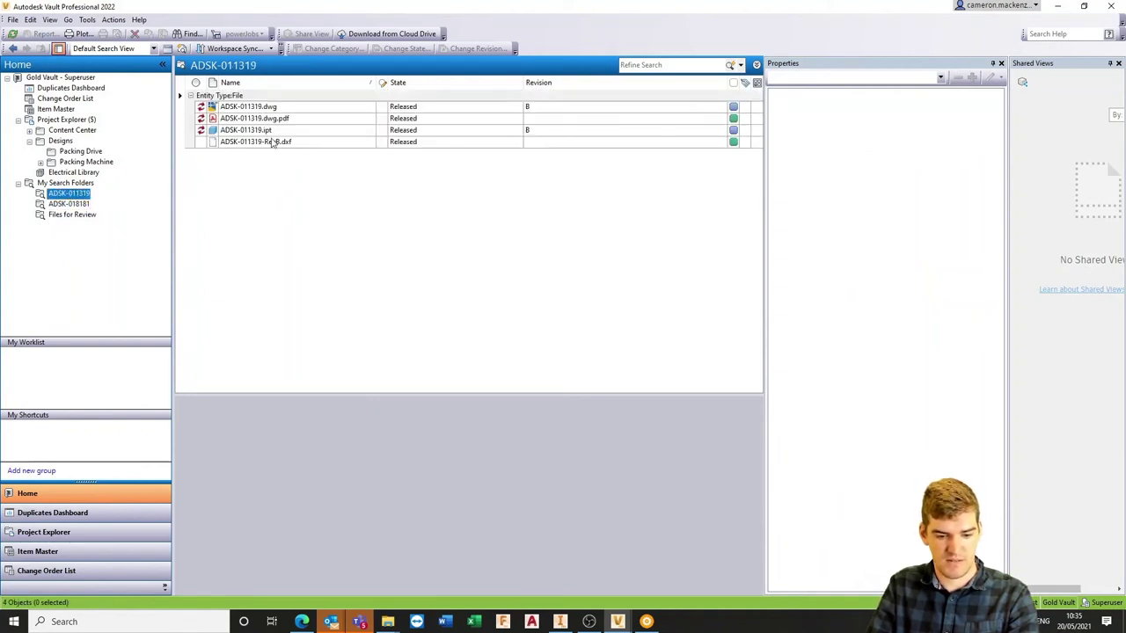
# - Verify the drawing's Uses tab lists the RevB DXF and PDF attachments, then show ADSK-018181
pyautogui.click(253, 107)
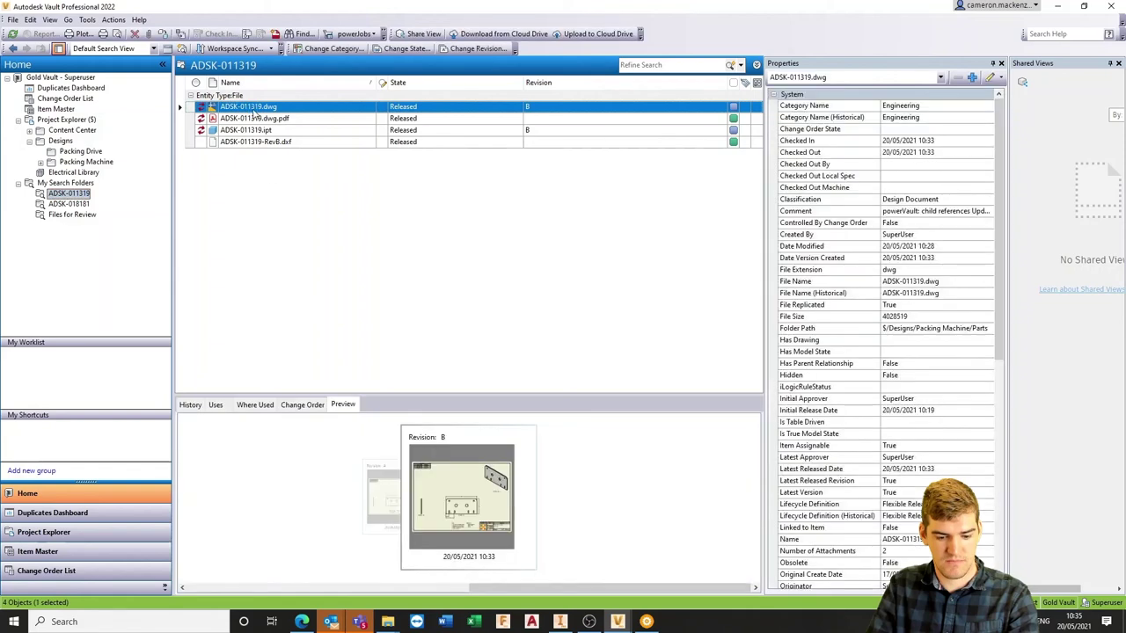
pyautogui.click(214, 405)
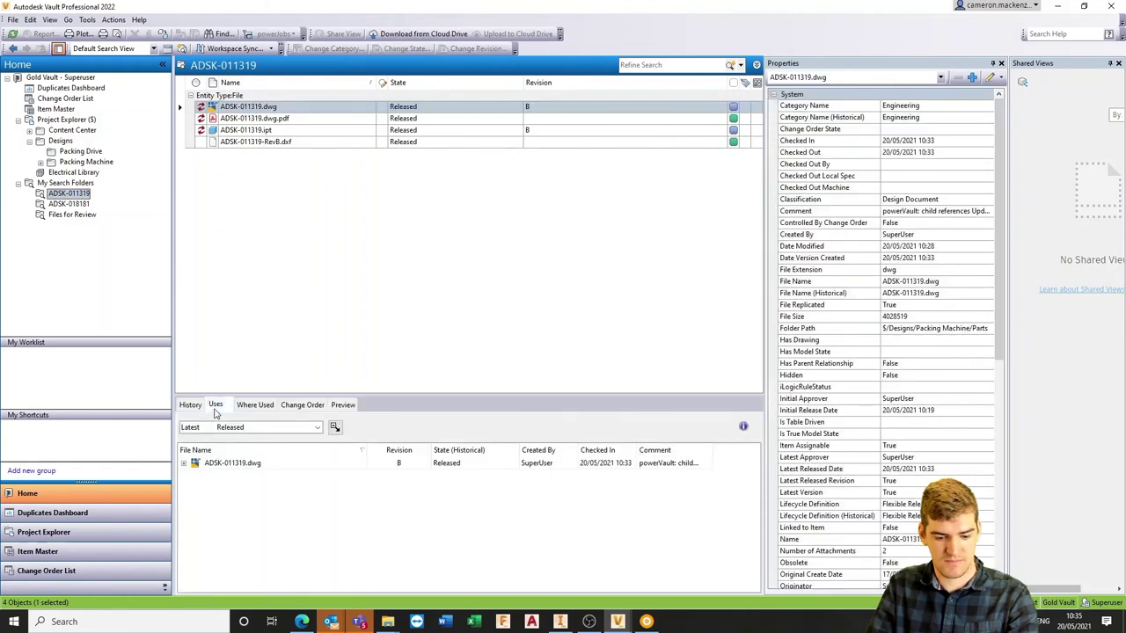
pyautogui.click(185, 464)
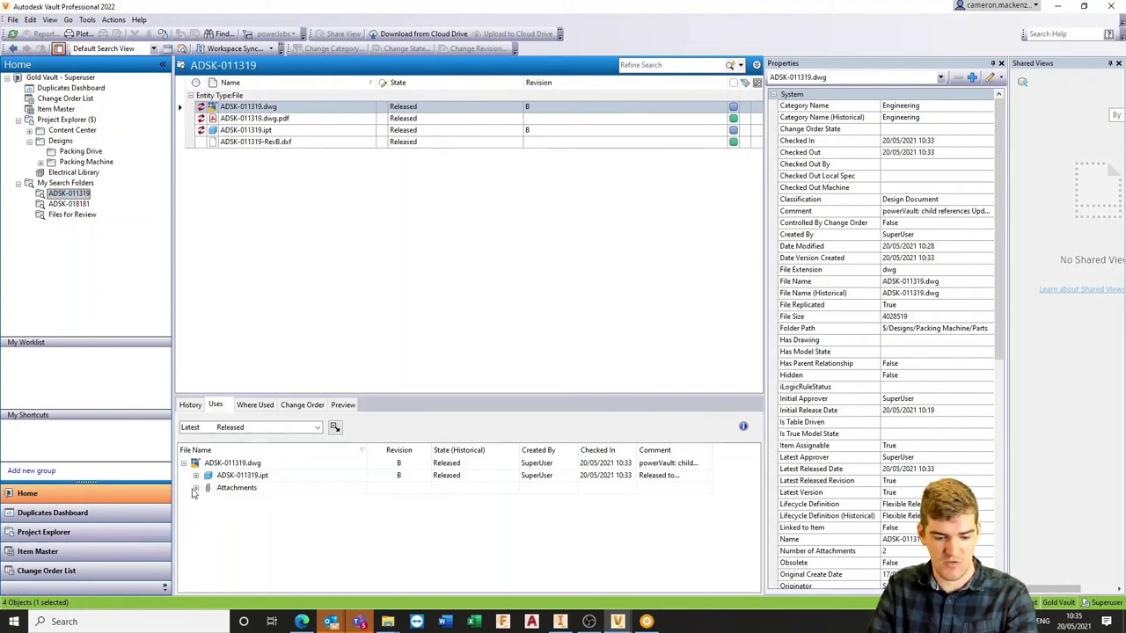
pyautogui.click(196, 489)
pyautogui.click(196, 489)
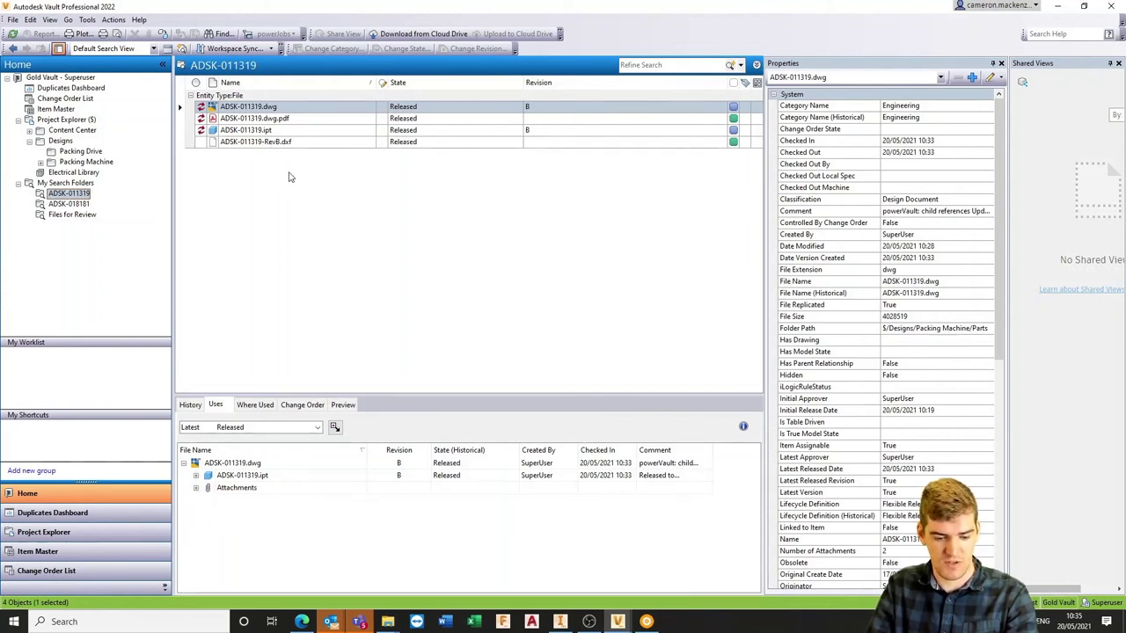
pyautogui.click(197, 489)
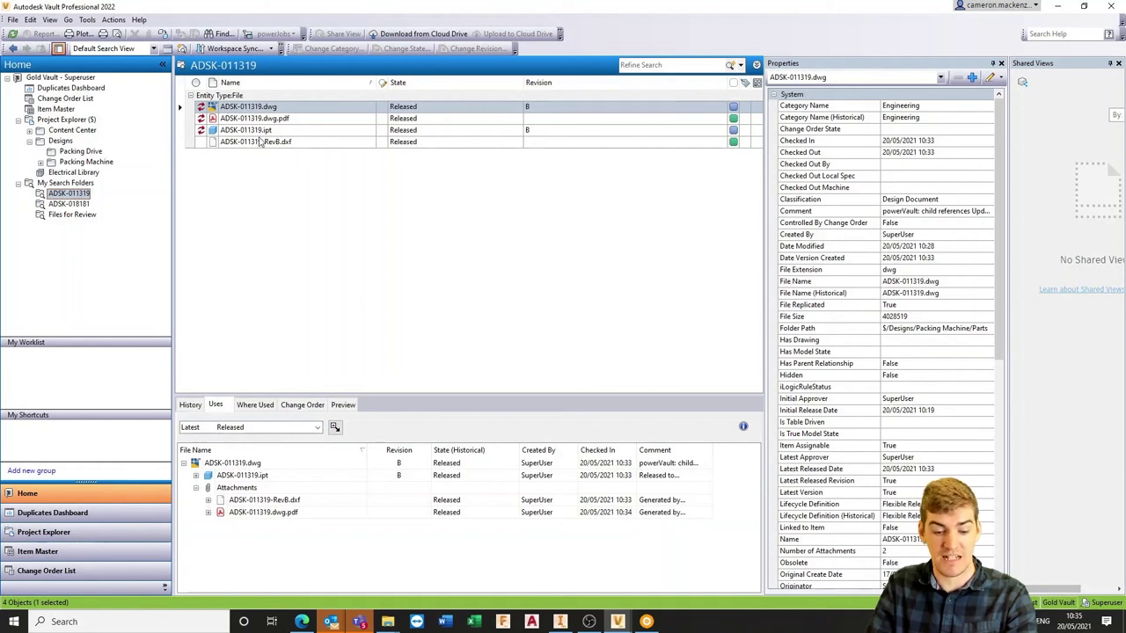
pyautogui.click(292, 182)
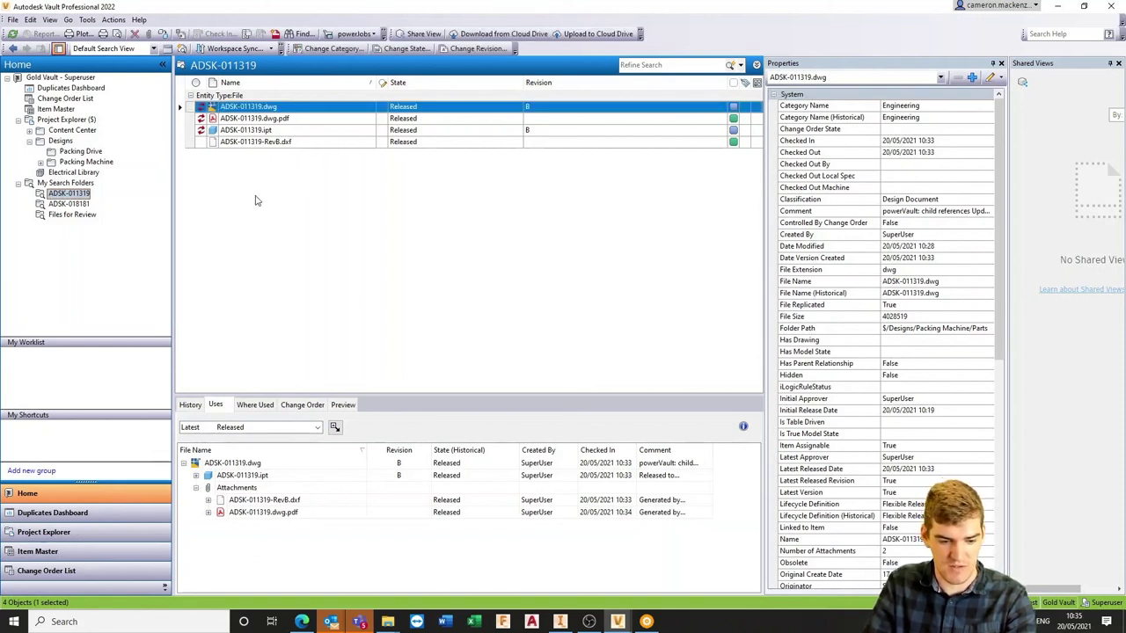
pyautogui.click(71, 206)
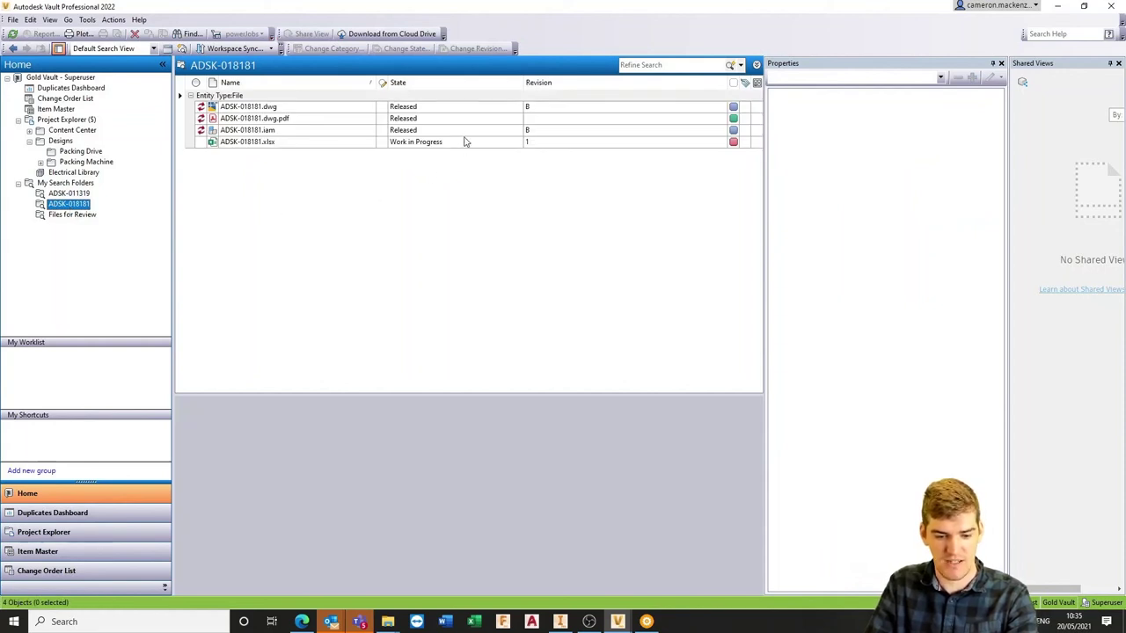
# - Check out ADSK-018181.xlsx and open it in Excel
pyautogui.click(249, 143)
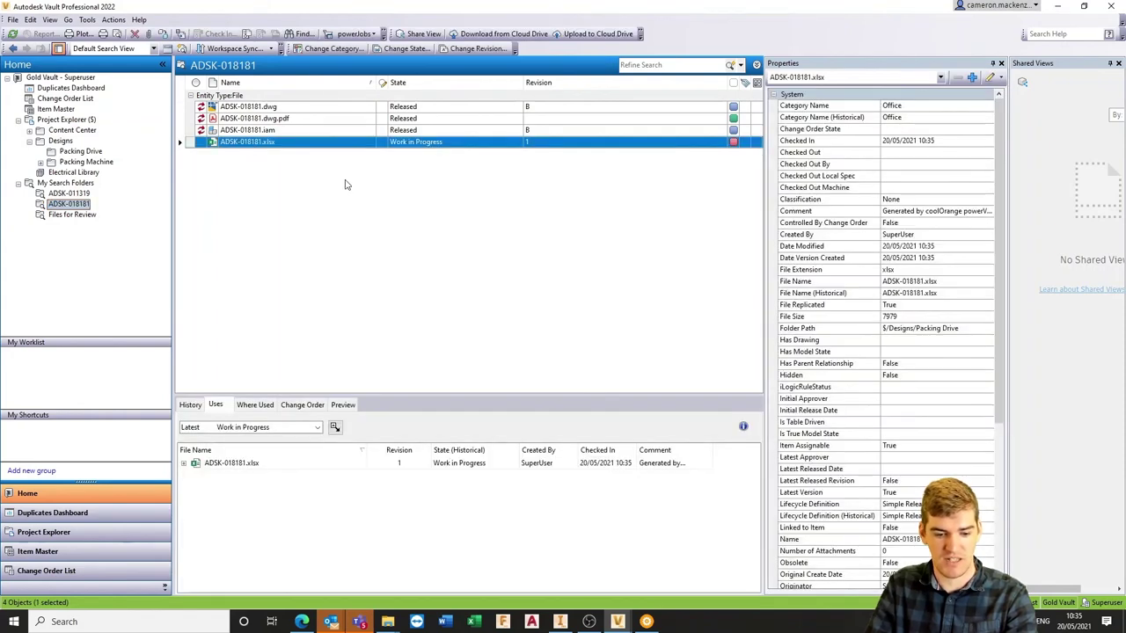
pyautogui.doubleClick(255, 144)
pyautogui.click(287, 148)
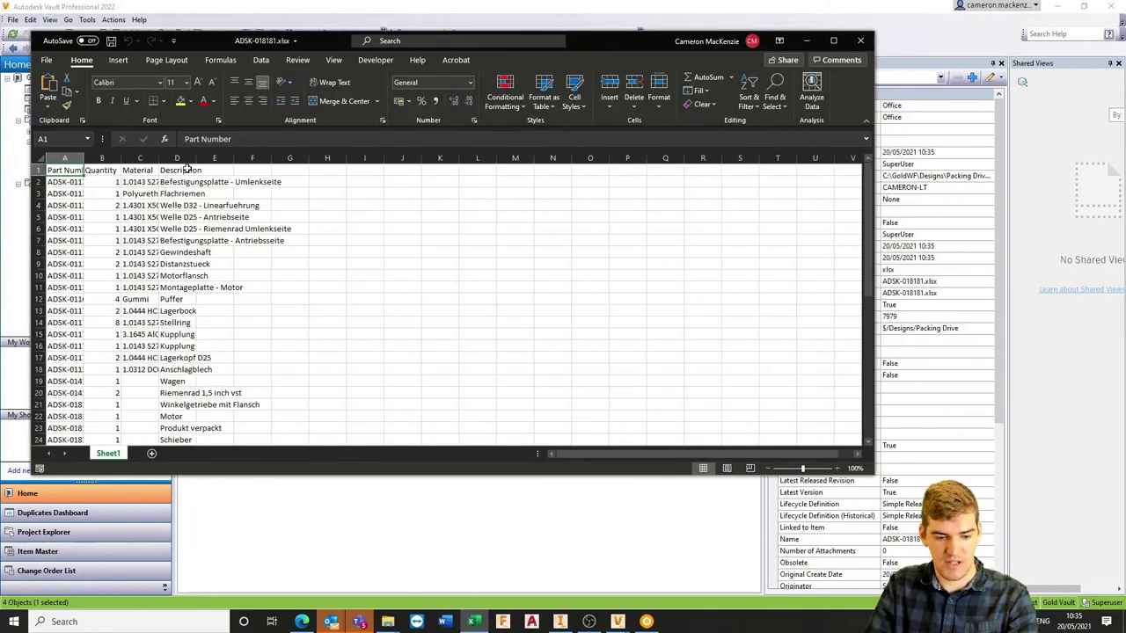
# - AutoFit BOM columns A through D, then close Excel with Don't Save
pyautogui.doubleClick(85, 158)
pyautogui.doubleClick(185, 159)
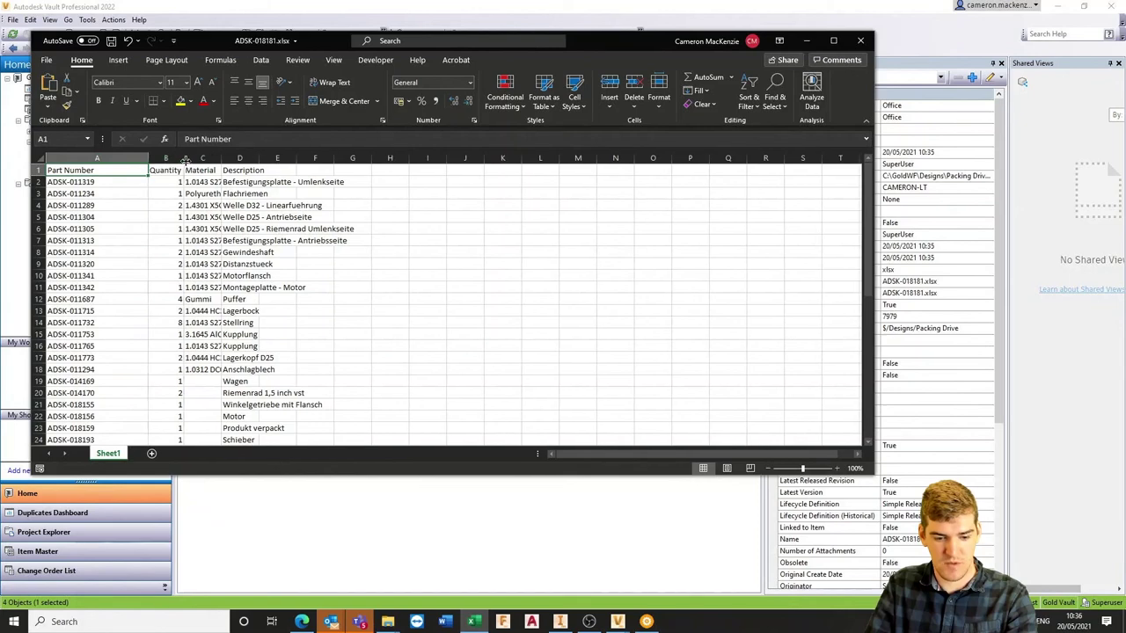
pyautogui.doubleClick(222, 158)
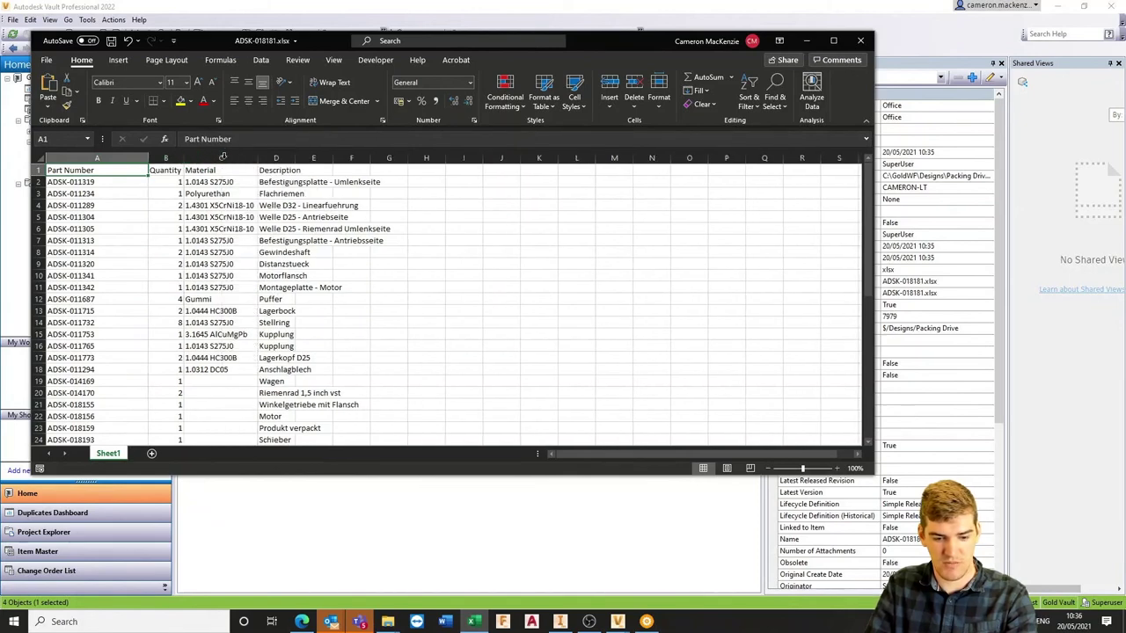
pyautogui.doubleClick(293, 157)
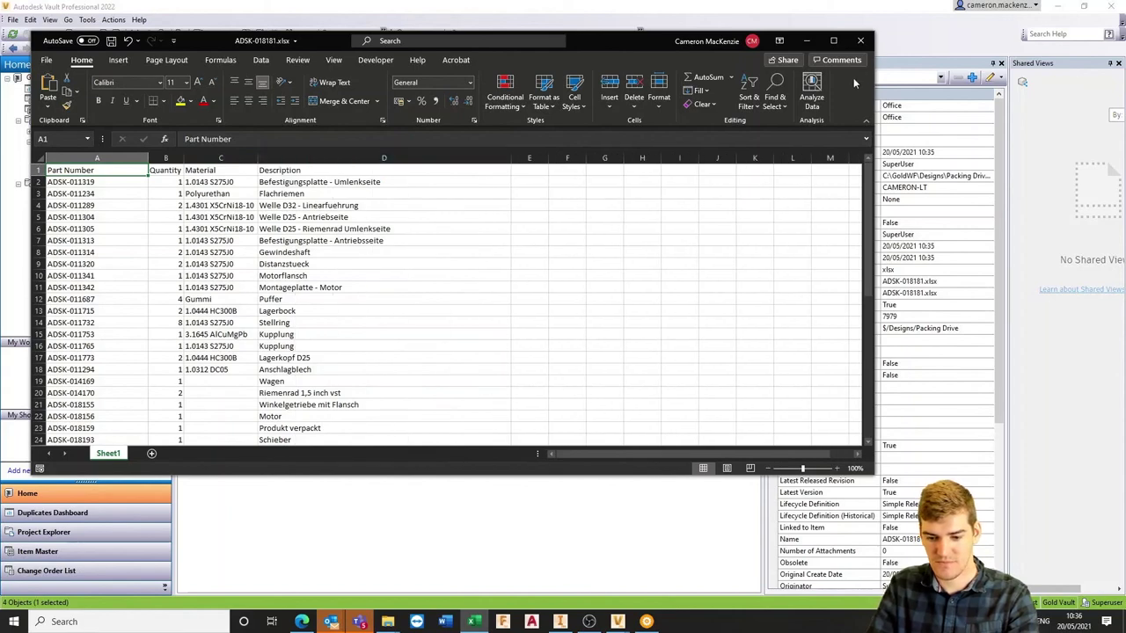
pyautogui.click(862, 42)
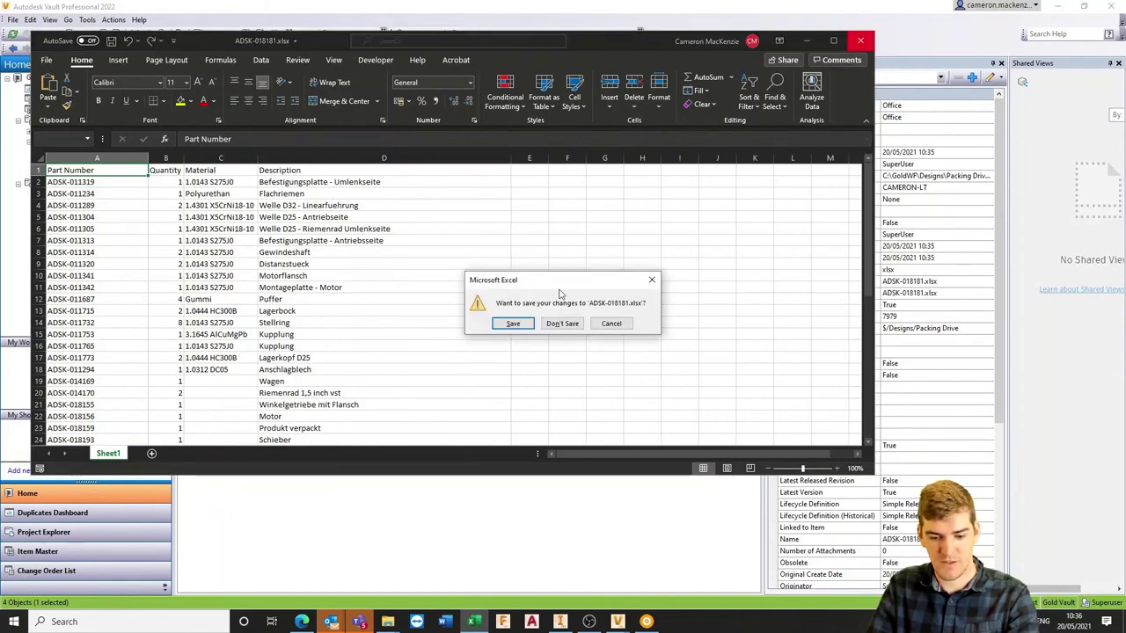
pyautogui.click(561, 324)
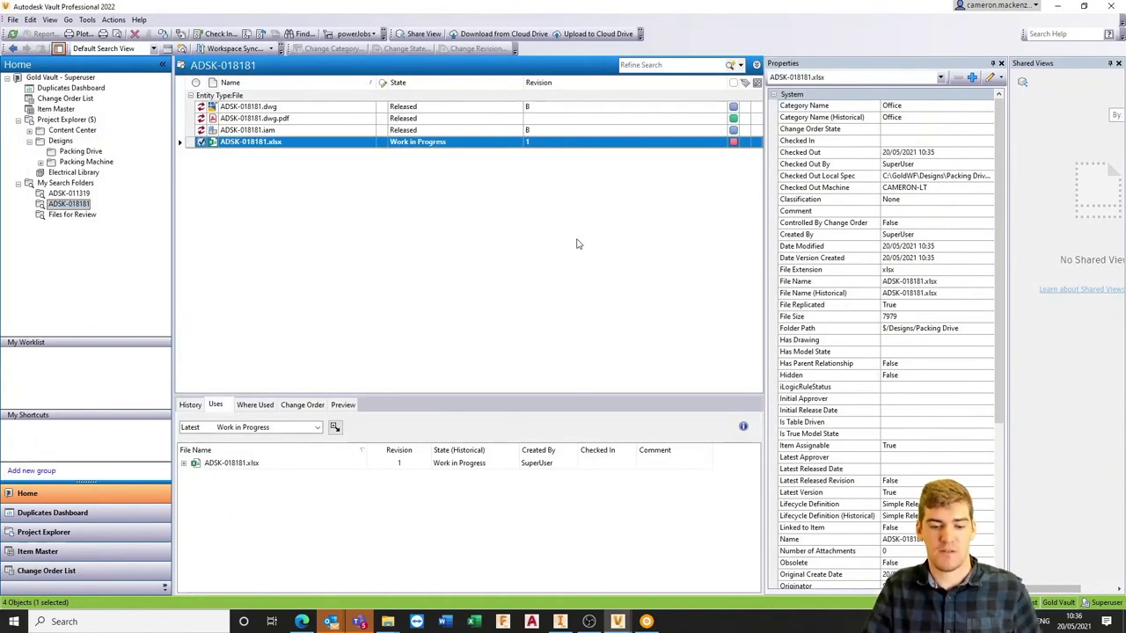